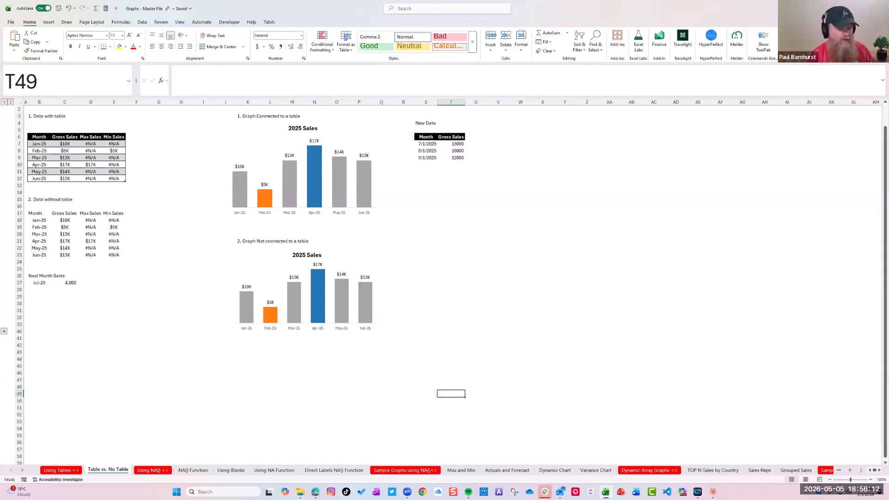
Clear the Next Month Sales label and its Jul-25 entry in B26:C27
click(871, 480)
click(871, 479)
click(871, 480)
click(871, 480)
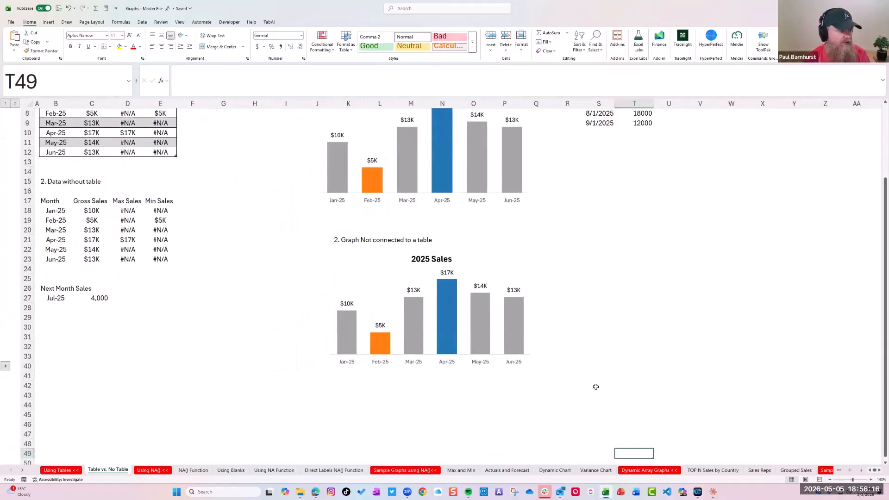
scroll(599, 392, up, 3)
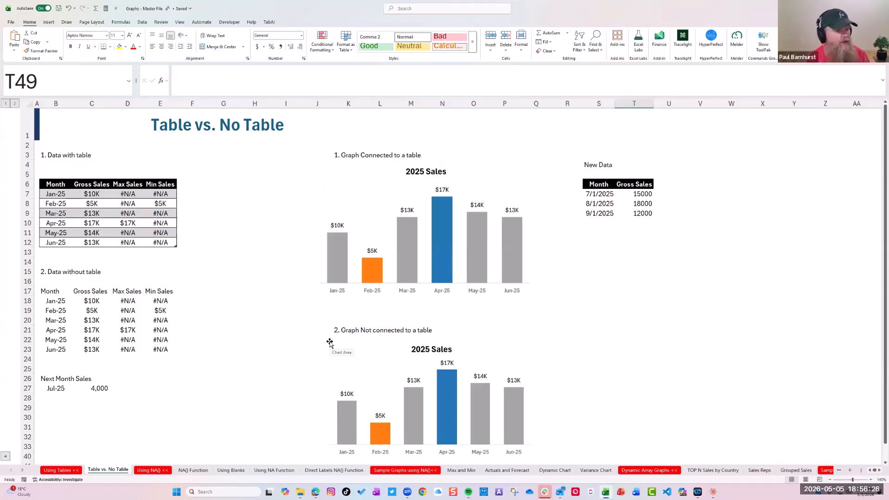
drag(61, 378, 107, 392)
key(Delete)
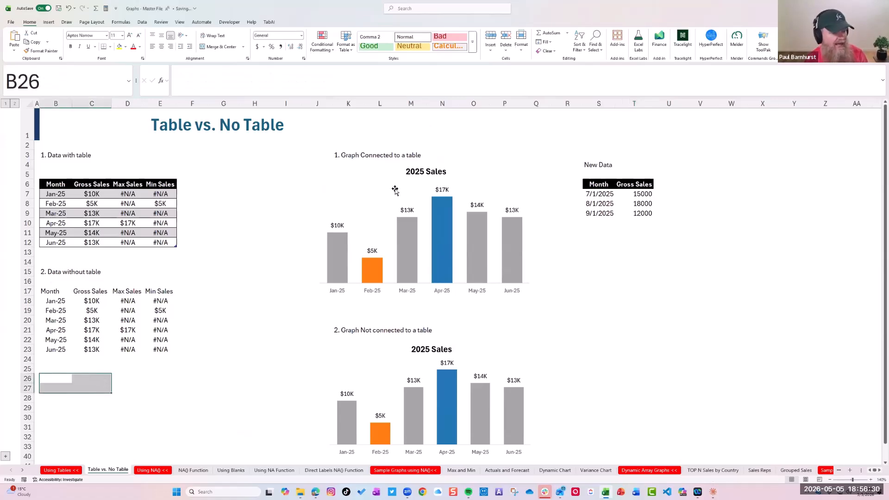
Move the data-without-table block, including its heading, down five rows so that it starts in row 20
click(442, 212)
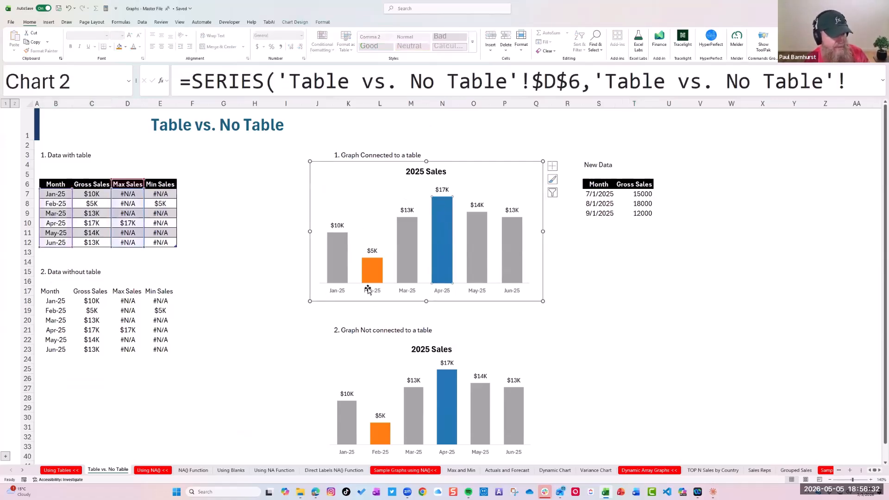
drag(58, 272, 174, 351)
drag(127, 269, 127, 320)
Check which source cells feed the table-connected chart and the chart not connected to a table
click(416, 249)
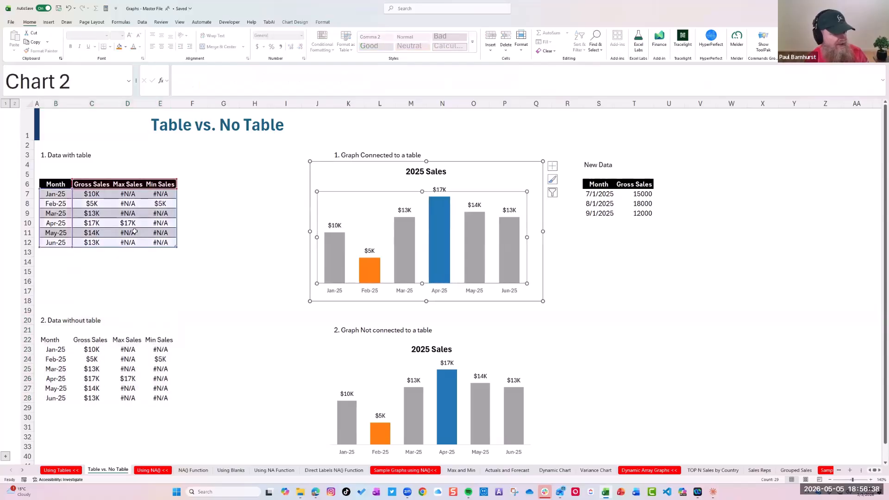
click(134, 231)
click(411, 396)
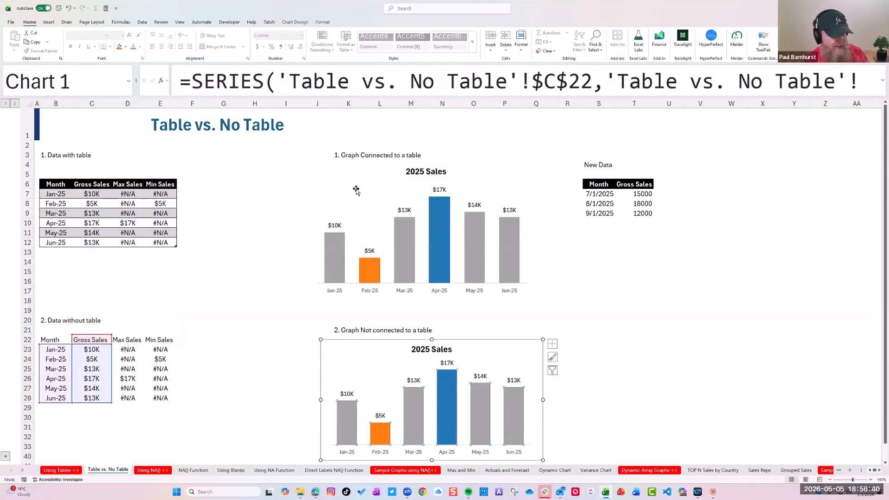
Copy the three New Data rows in S7:T9 and paste them directly below the non-table data, starting at B29
drag(598, 194, 634, 215)
key(ctrl+c)
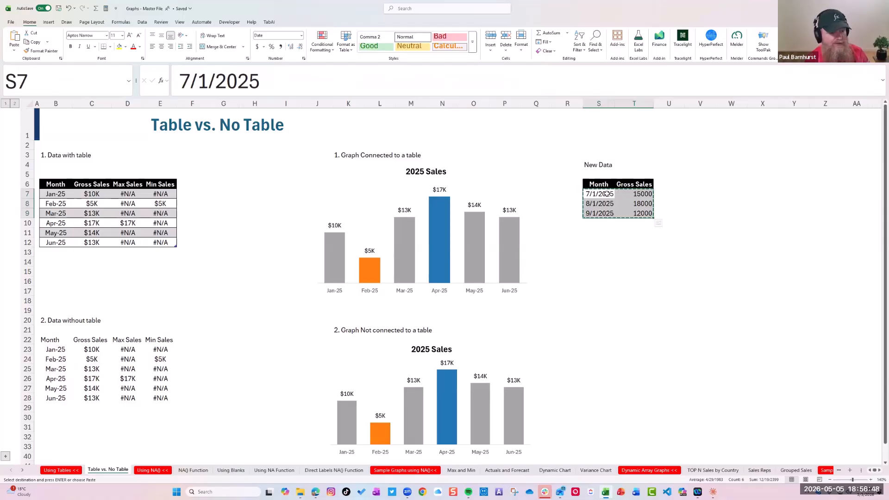
click(56, 252)
click(56, 407)
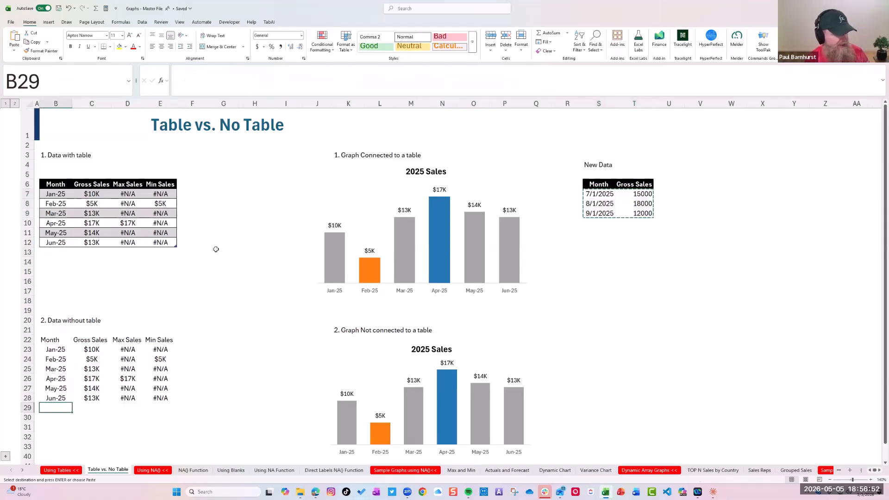
scroll(183, 264, down, 3)
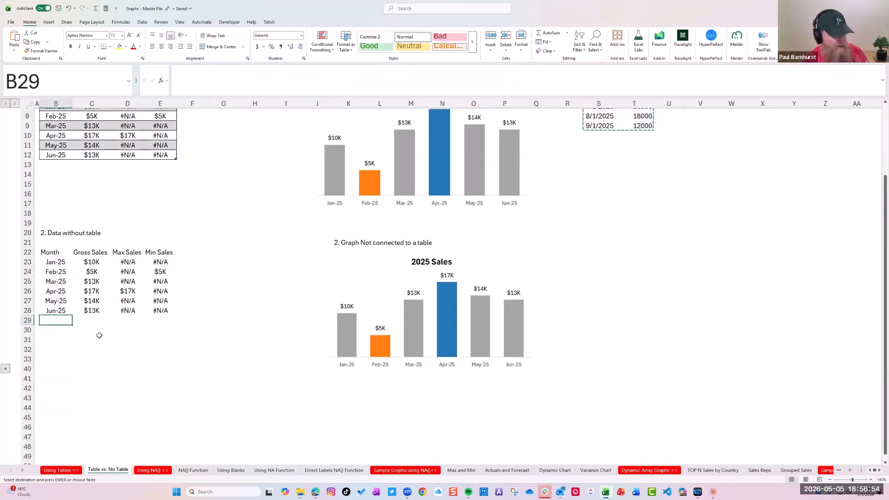
key(ctrl+v)
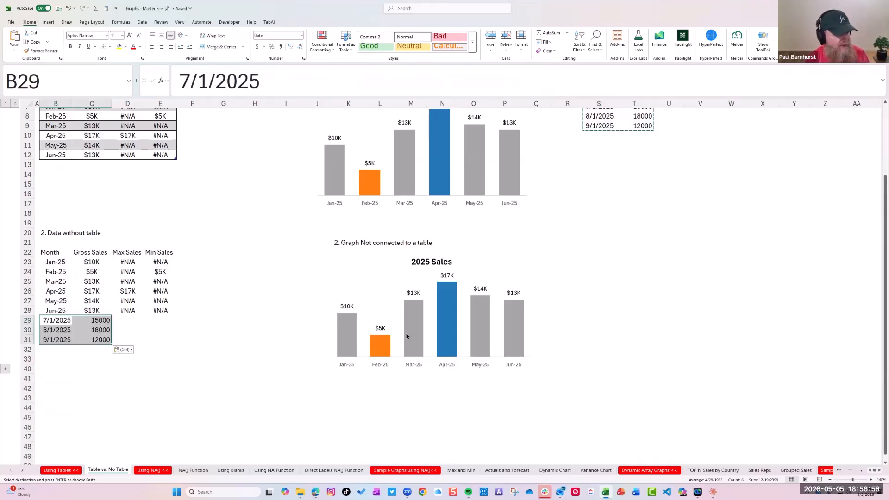
Examine the source range of the chart not connected to a table and compare it with the table's extent
click(463, 308)
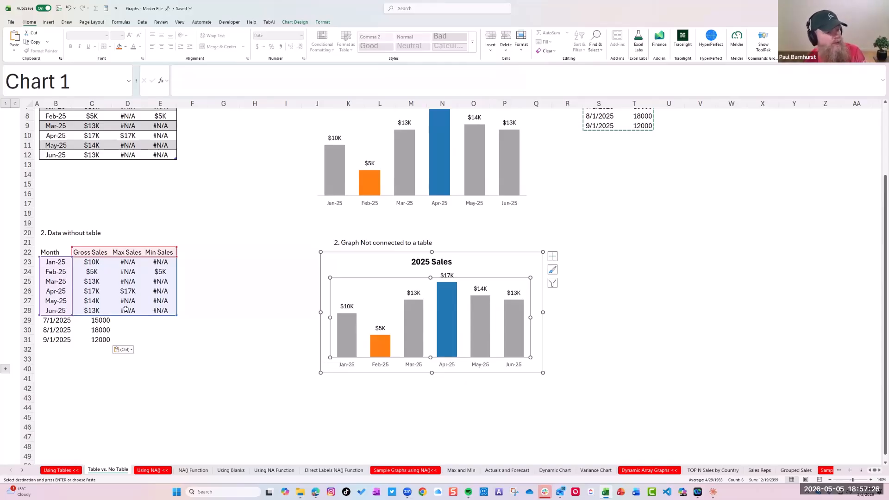
scroll(63, 359, up, 3)
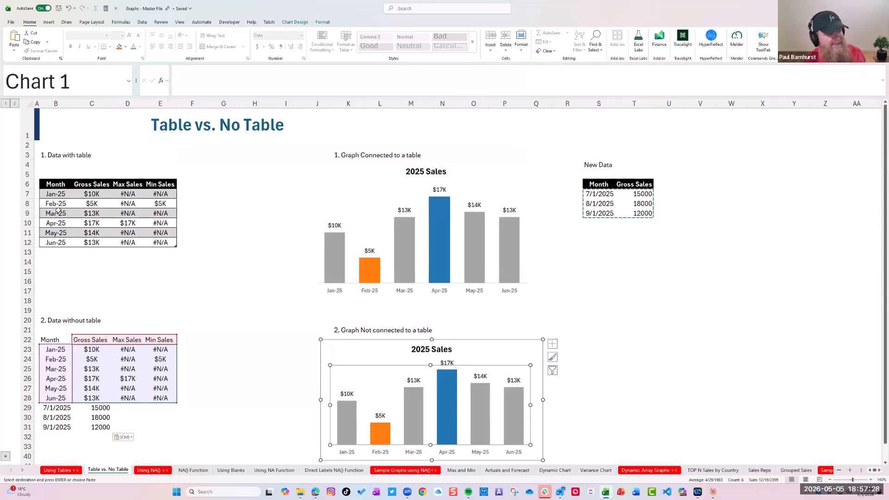
drag(55, 194, 173, 213)
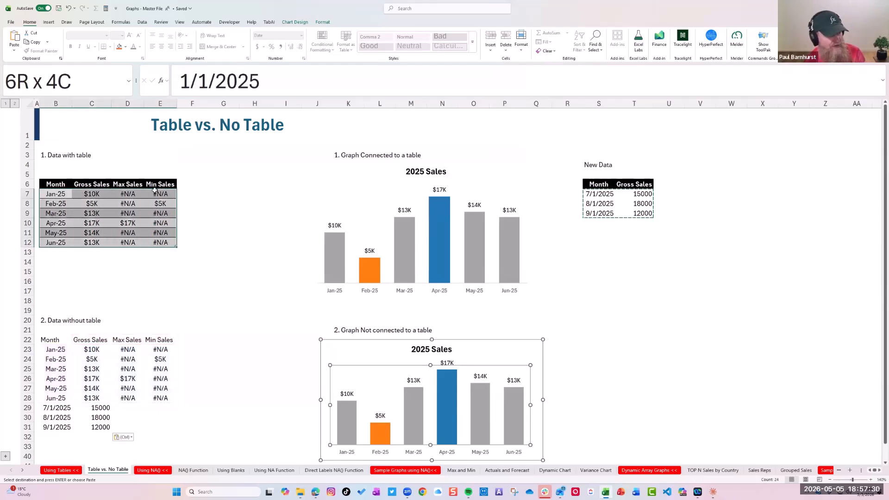
drag(56, 185, 163, 243)
scroll(53, 291, down, 4)
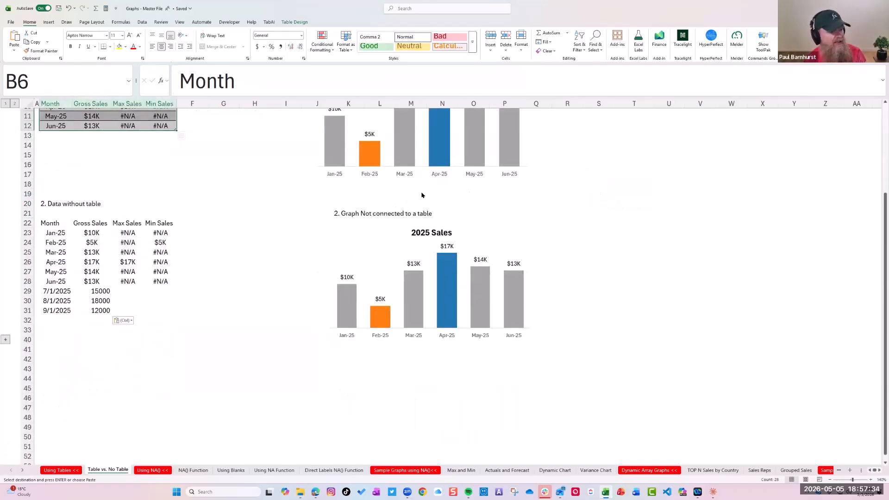
scroll(600, 152, up, 4)
scroll(187, 349, down, 3)
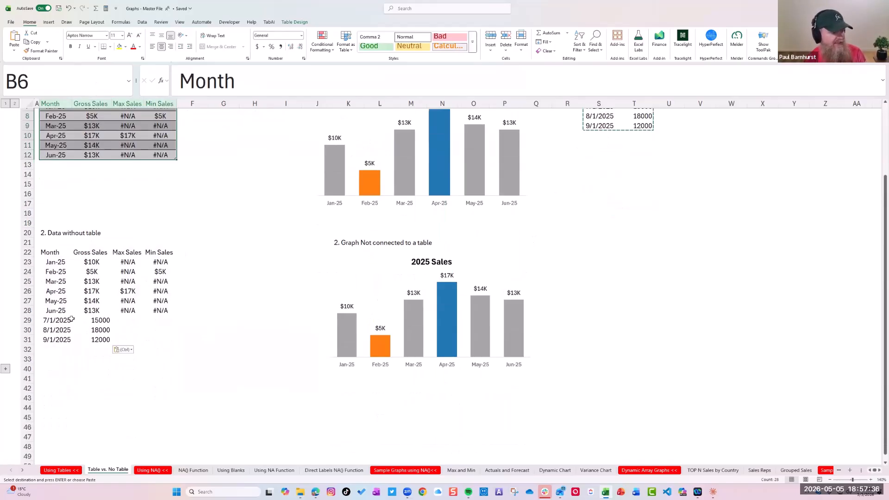
click(454, 305)
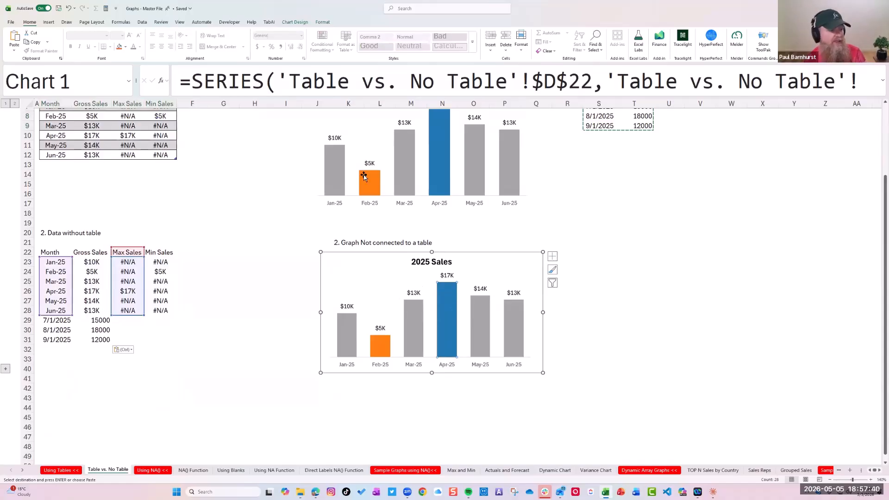
scroll(366, 179, up, 3)
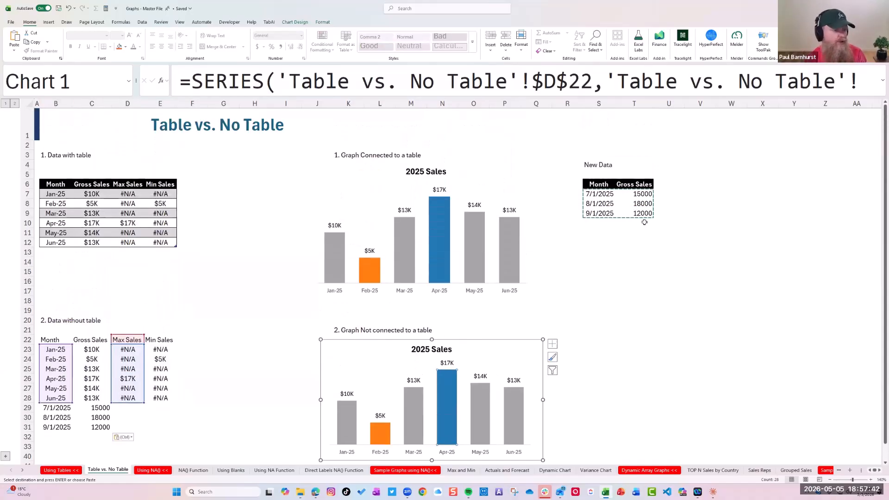
Copy the three New Data rows in S7:T9 and paste them directly below the table's last row, starting at B13
drag(599, 194, 637, 214)
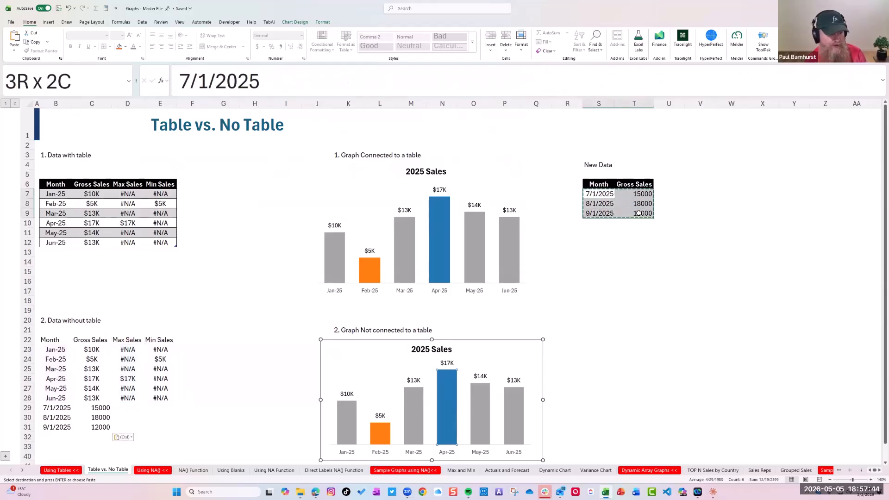
right_click(635, 205)
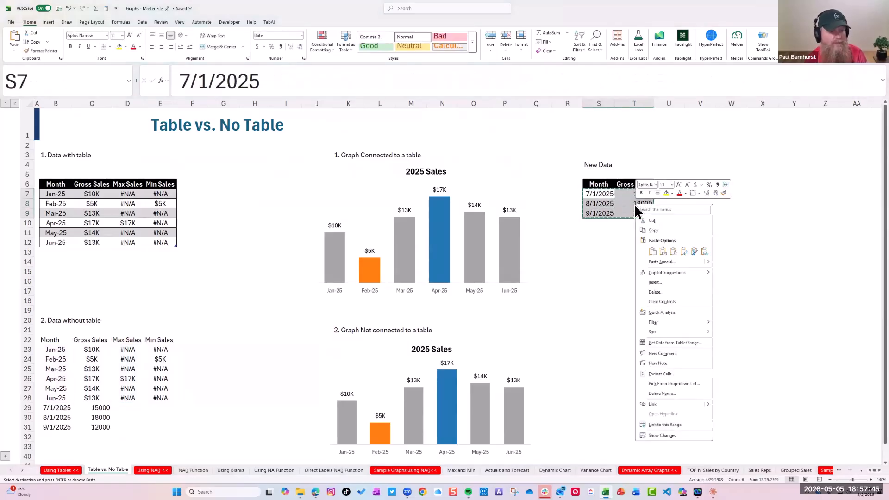
click(654, 231)
click(53, 251)
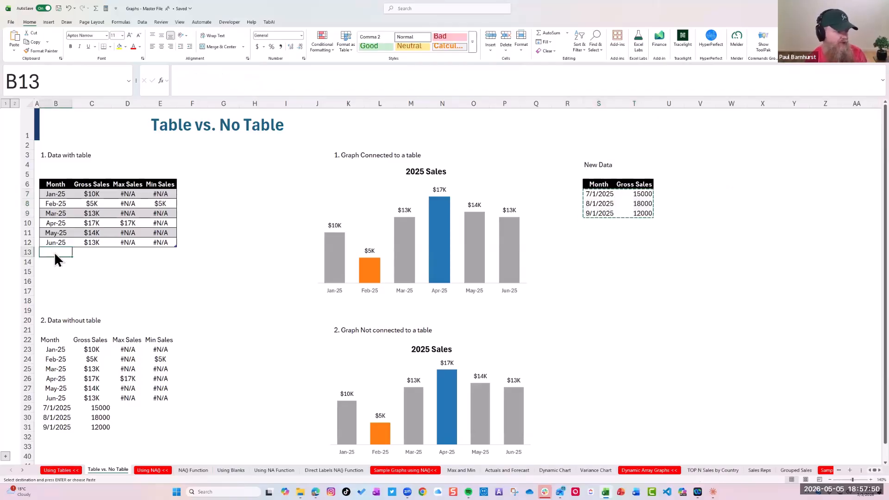
right_click(53, 252)
click(71, 62)
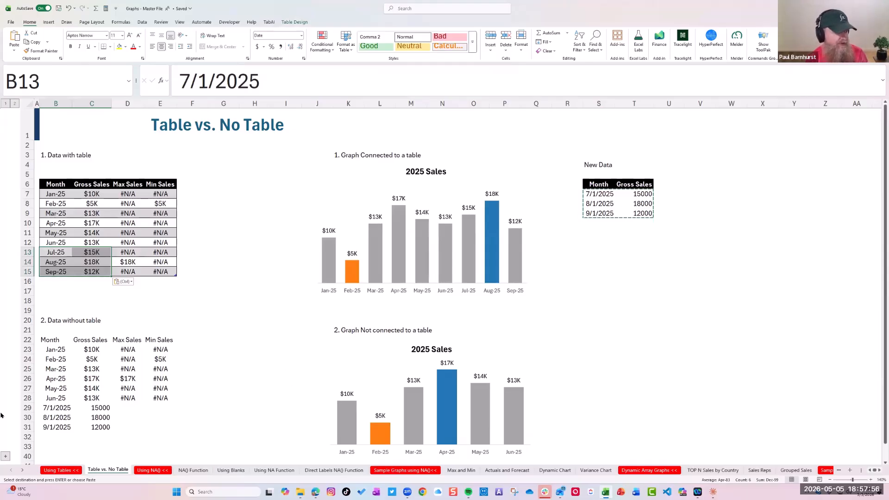
Inspect the Max Sales and Min Sales formulas in the table's July to September rows and the connected chart's source range
drag(91, 252, 91, 272)
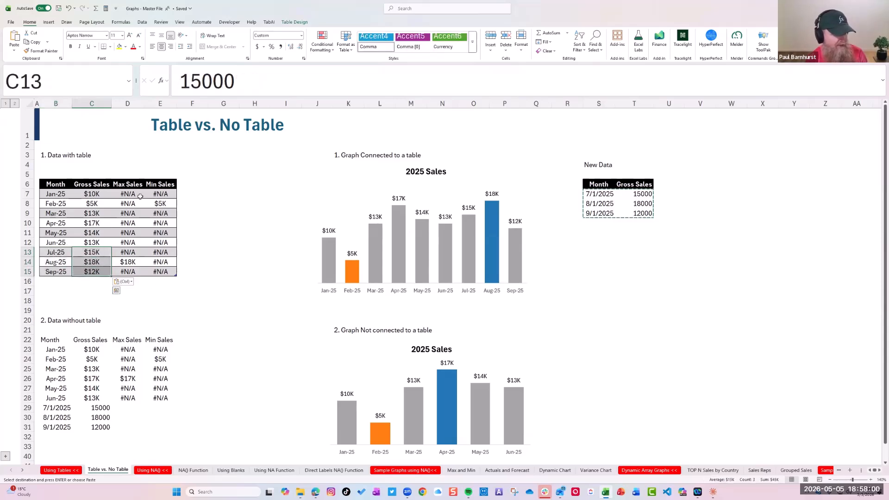
click(138, 253)
drag(138, 253, 159, 273)
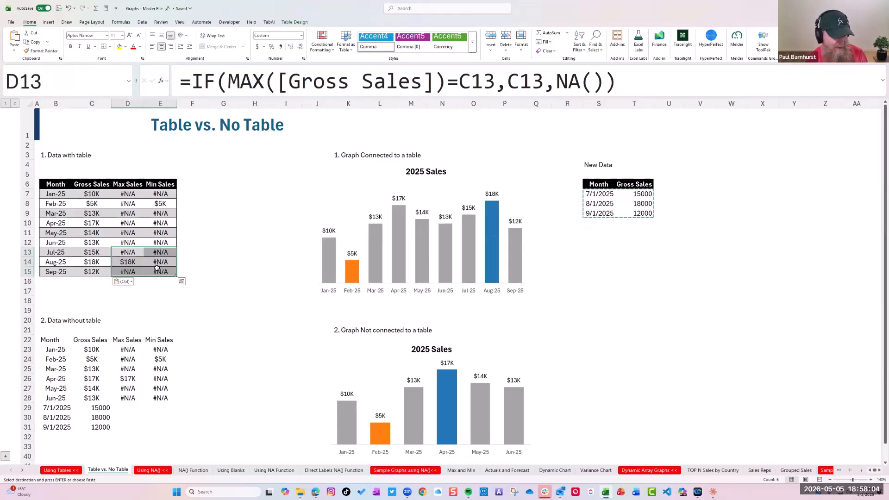
click(448, 238)
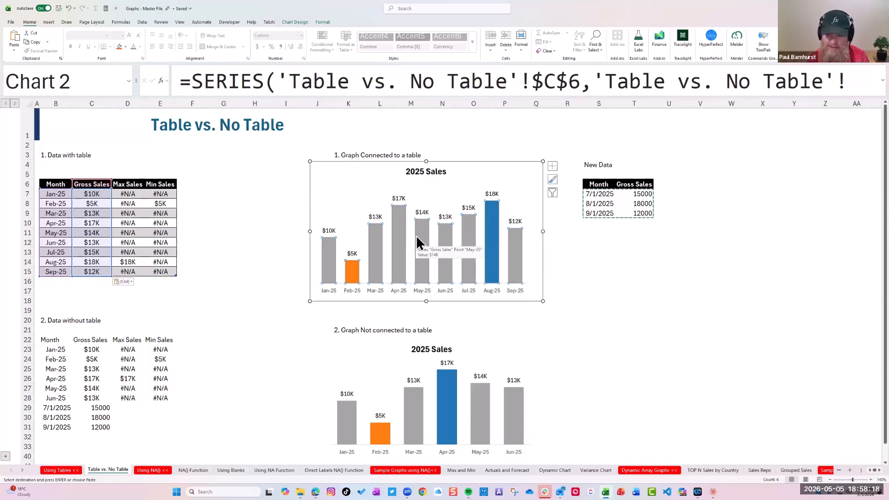
click(223, 213)
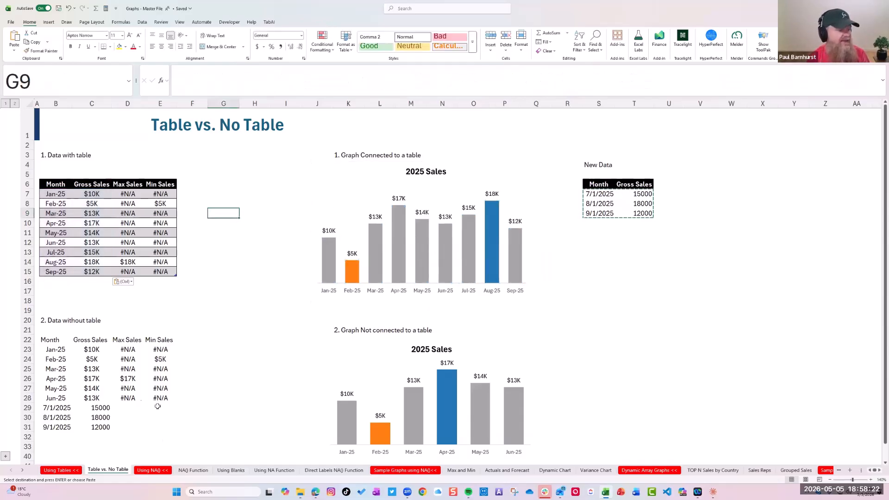
Extend the data range of the chart not connected to a table to B22:E31
scroll(297, 341, down, 2)
click(416, 314)
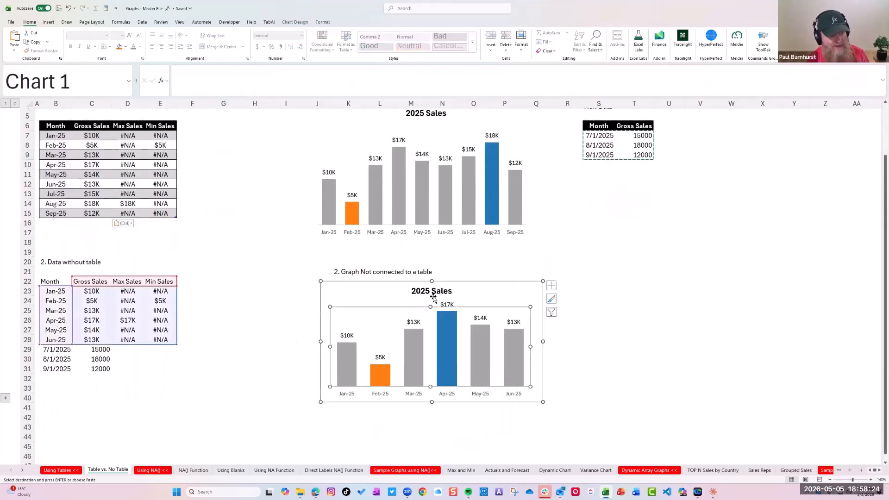
right_click(418, 320)
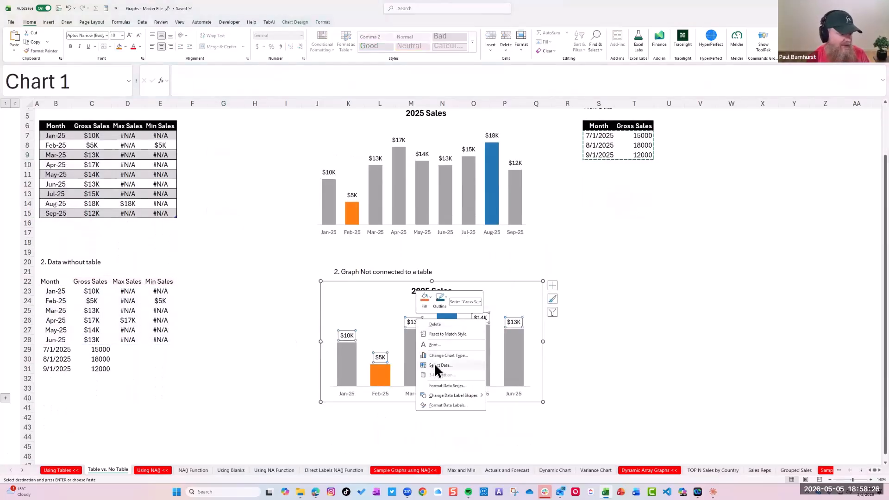
click(433, 364)
scroll(380, 347, down, 2)
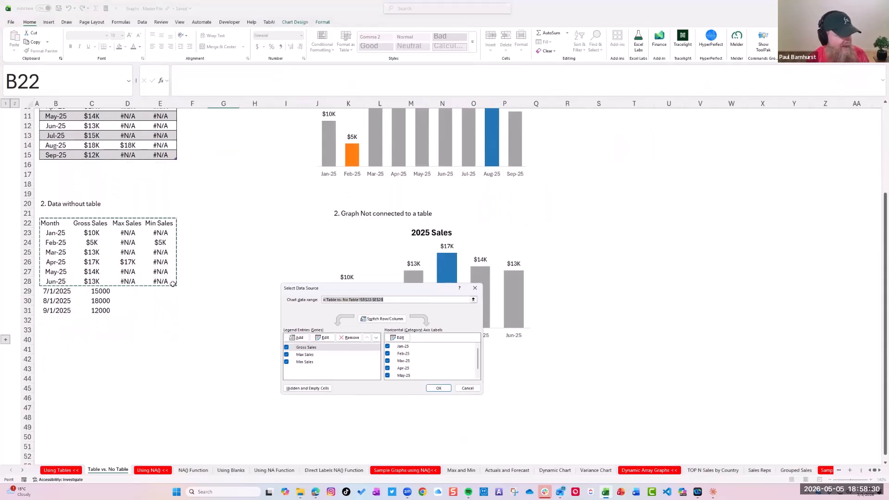
click(472, 299)
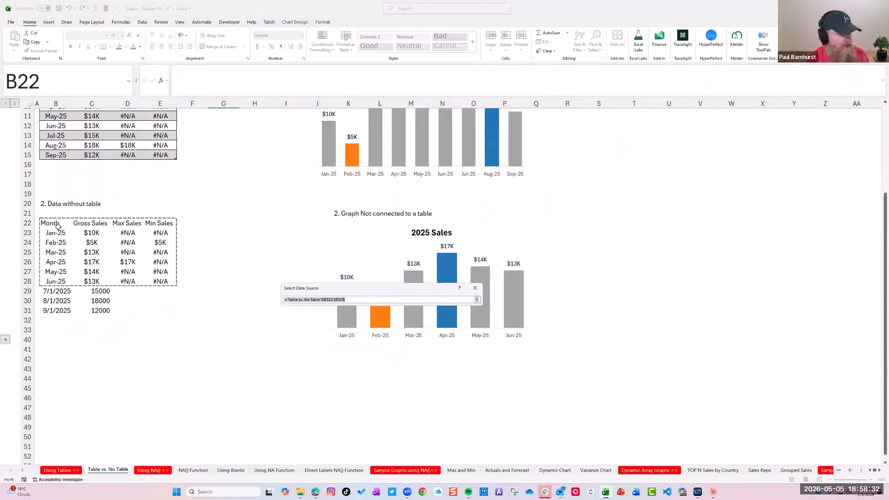
drag(60, 223, 172, 311)
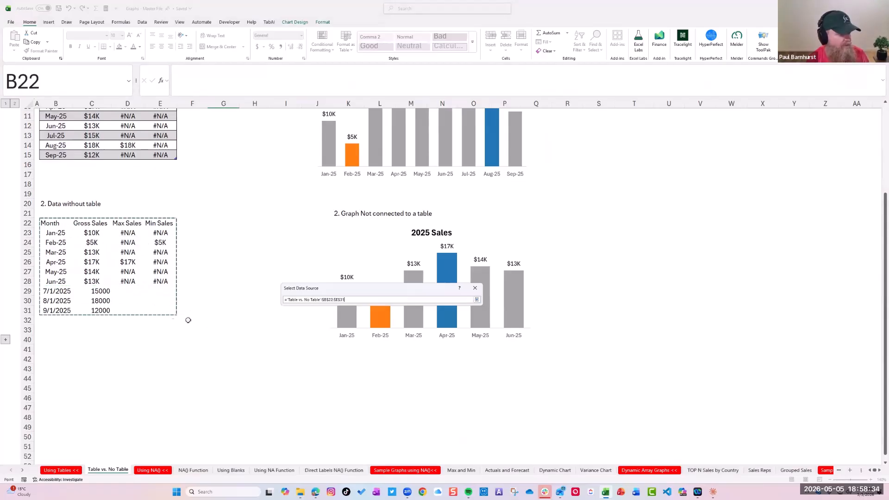
click(477, 300)
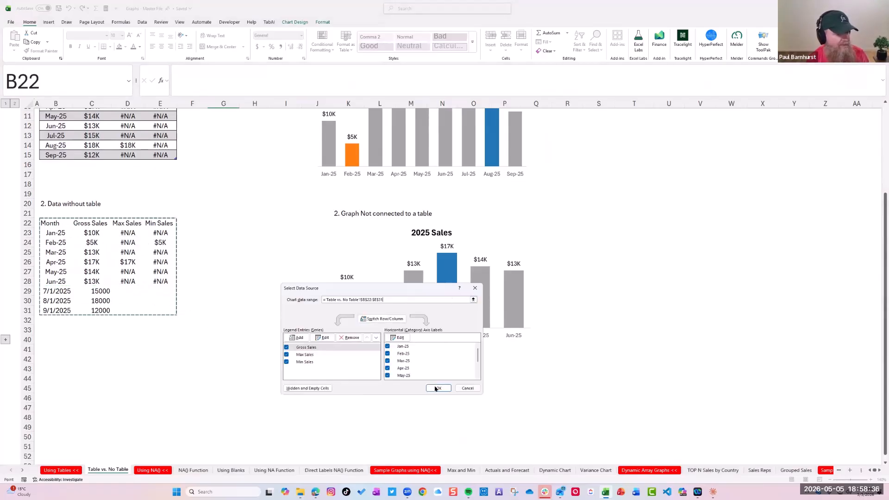
click(438, 388)
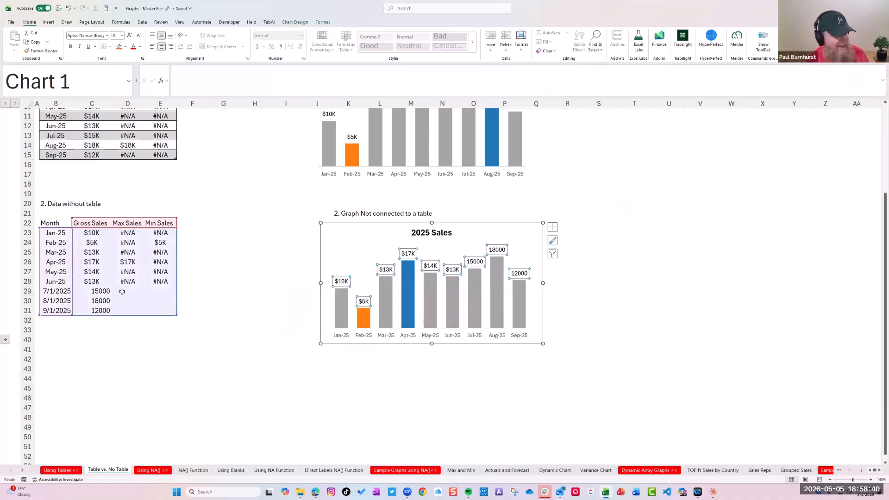
Fill the non-table Max Sales and Min Sales formulas down to row 31 and copy the formatting of C28:E28 onto C29:E31
drag(126, 279, 178, 315)
drag(92, 282, 159, 281)
click(41, 52)
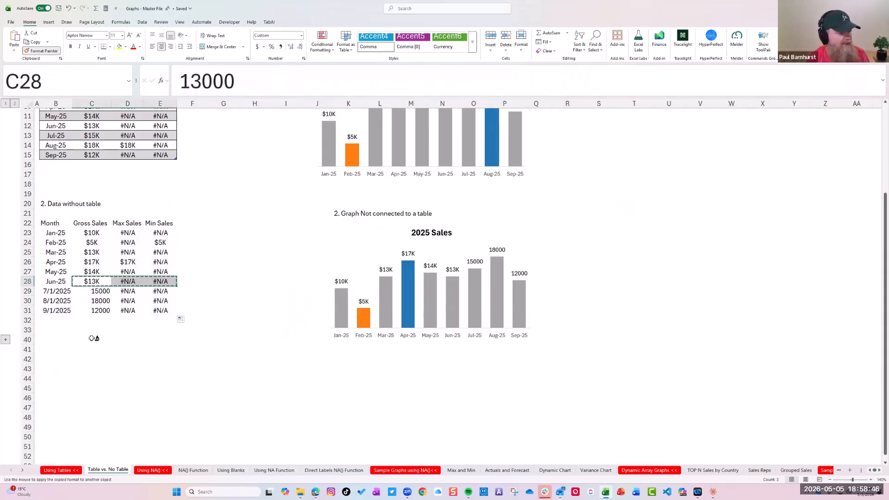
mouse_move(99, 291)
mouse_down()
mouse_move(162, 301)
mouse_move(159, 309)
mouse_up()
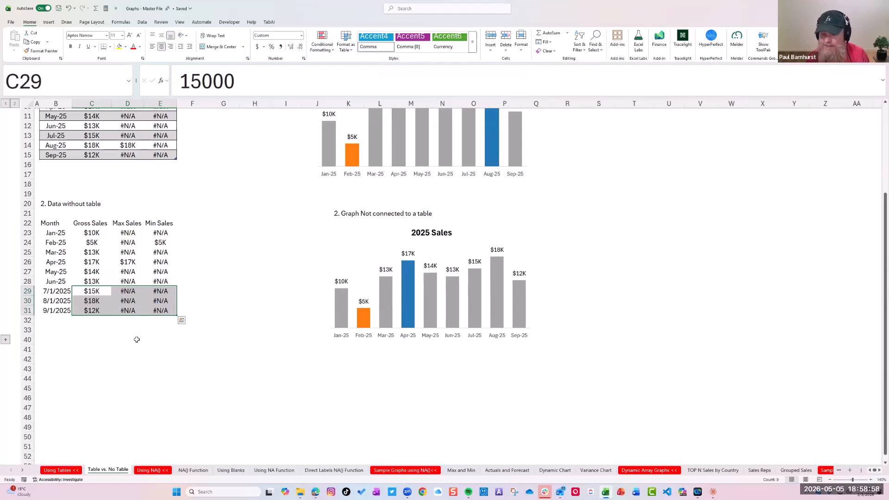
scroll(129, 320, up, 4)
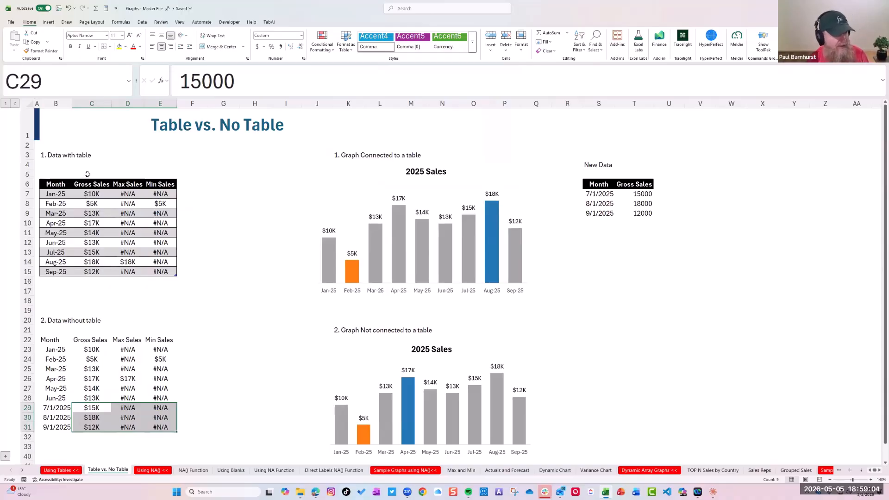
On the NA() Function sheet, enter the formula =NA() in cell J24
click(62, 178)
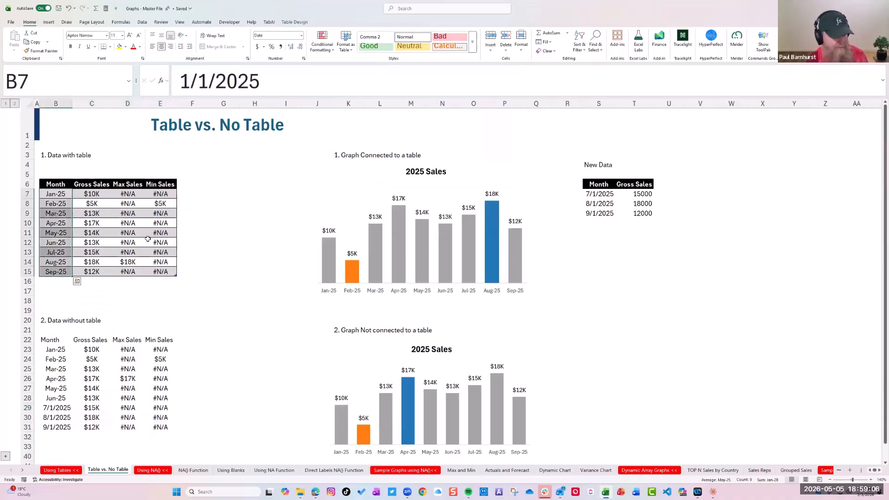
click(152, 471)
click(194, 470)
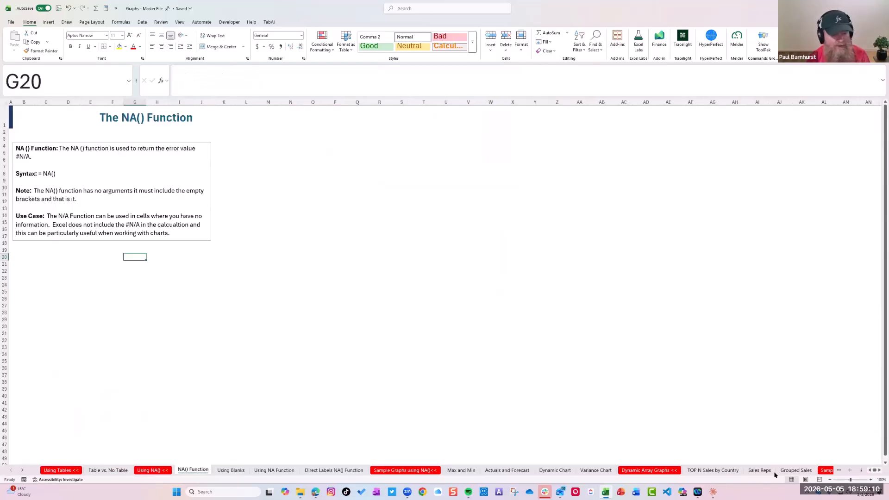
click(870, 480)
click(871, 480)
click(871, 480)
click(871, 481)
click(871, 480)
click(314, 376)
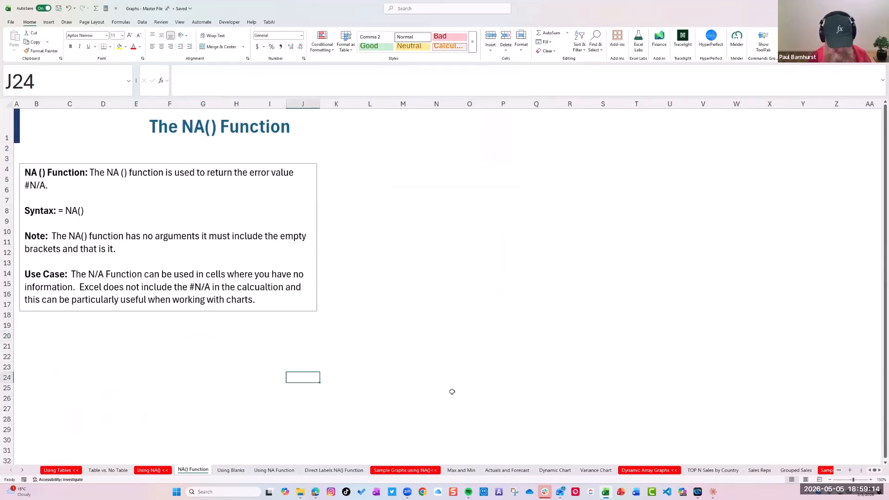
text(=)
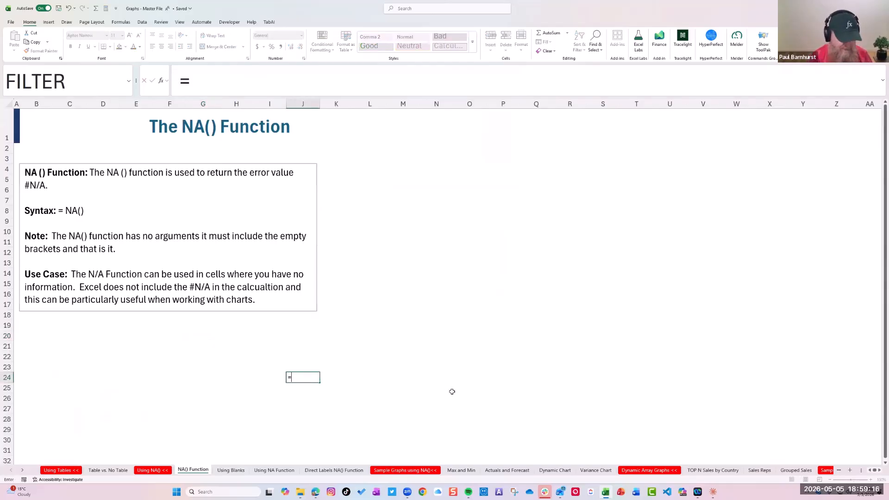
text(NA())
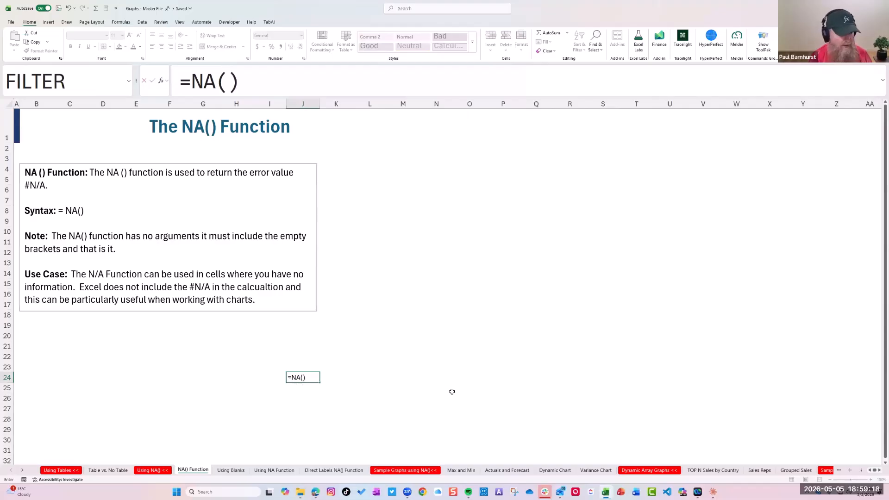
key(Return)
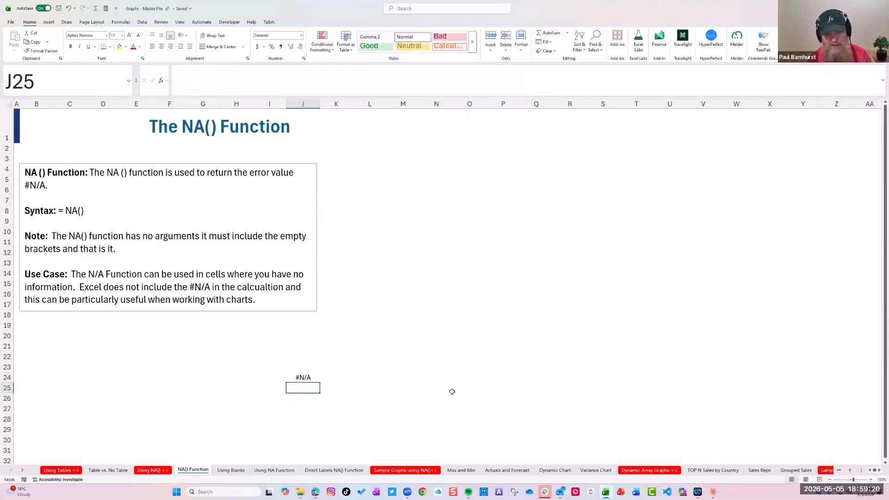
Apply bold formatting to cell J24, which holds the NA() formula
click(299, 377)
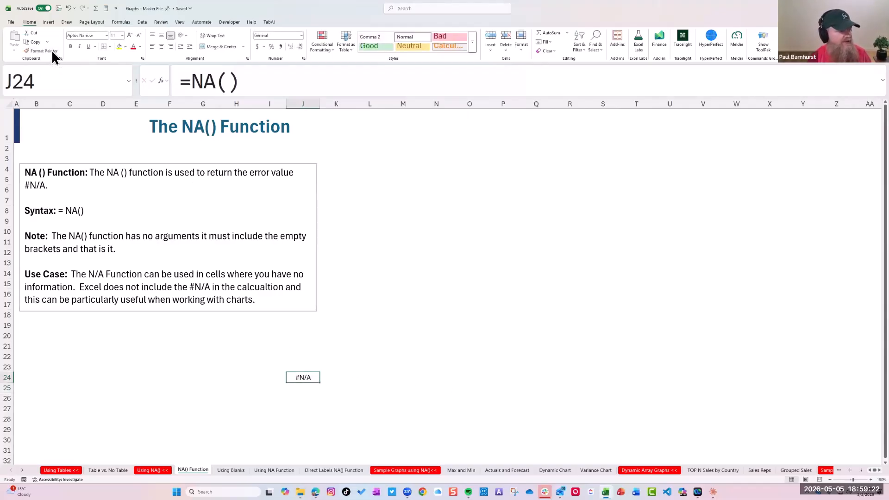
click(71, 47)
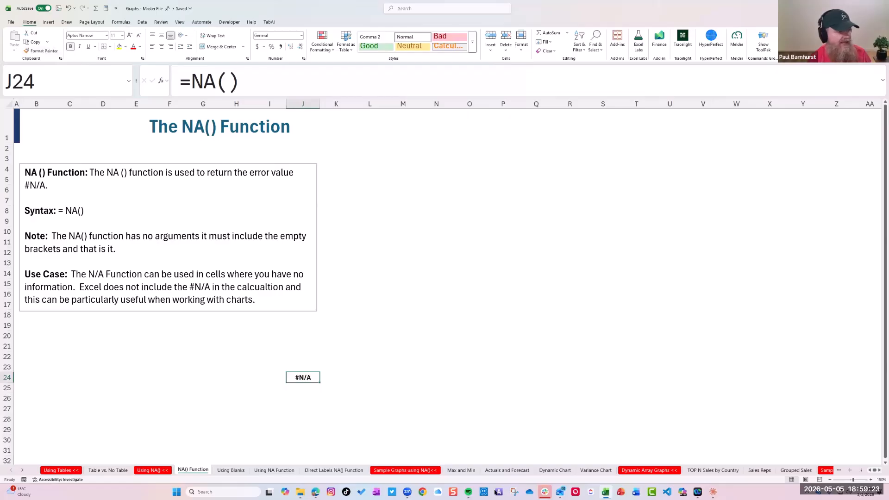
click(871, 480)
click(871, 480)
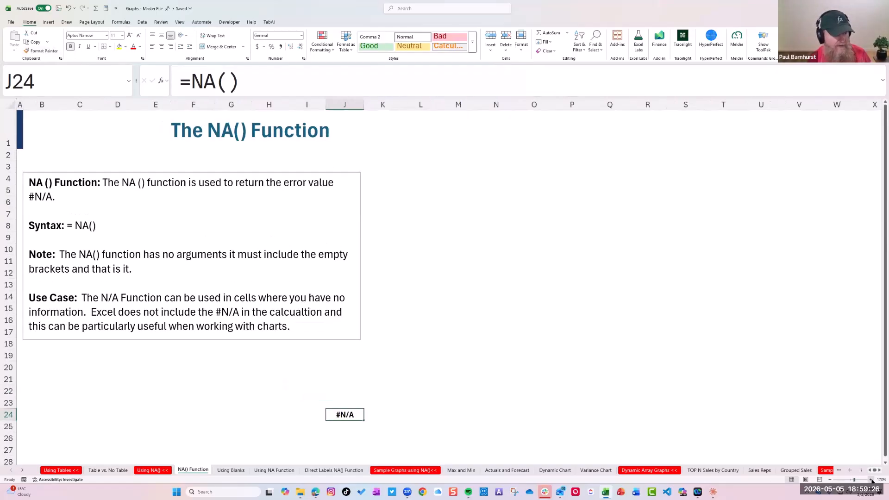
click(872, 480)
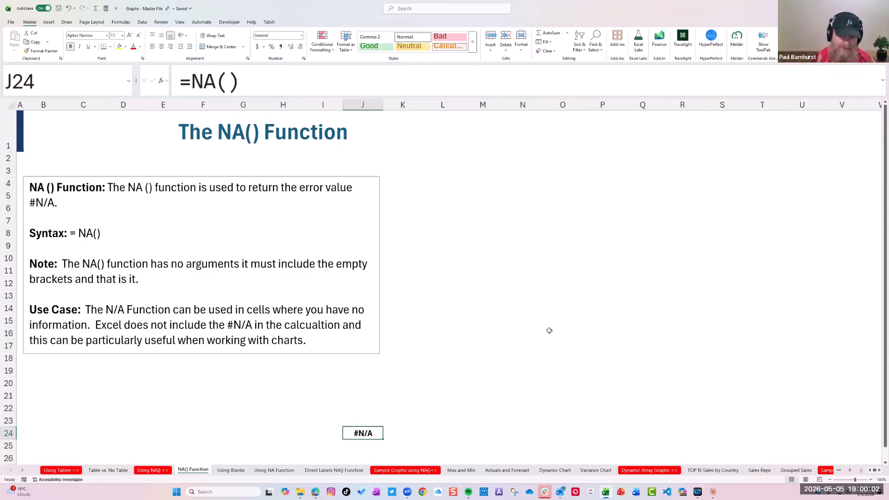
On the Using Blanks sheet, delete the existing line chart that plots Series 1 and Series 2
click(240, 471)
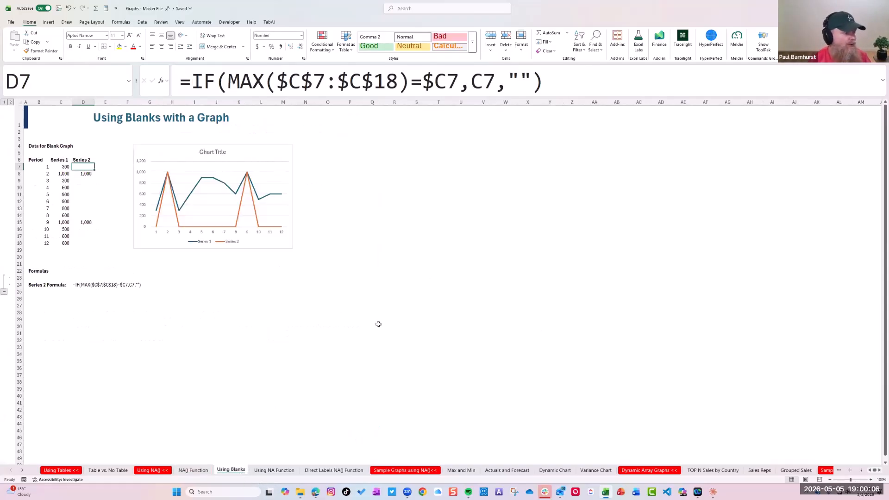
click(871, 480)
click(871, 480)
click(872, 480)
click(871, 480)
click(872, 480)
click(871, 480)
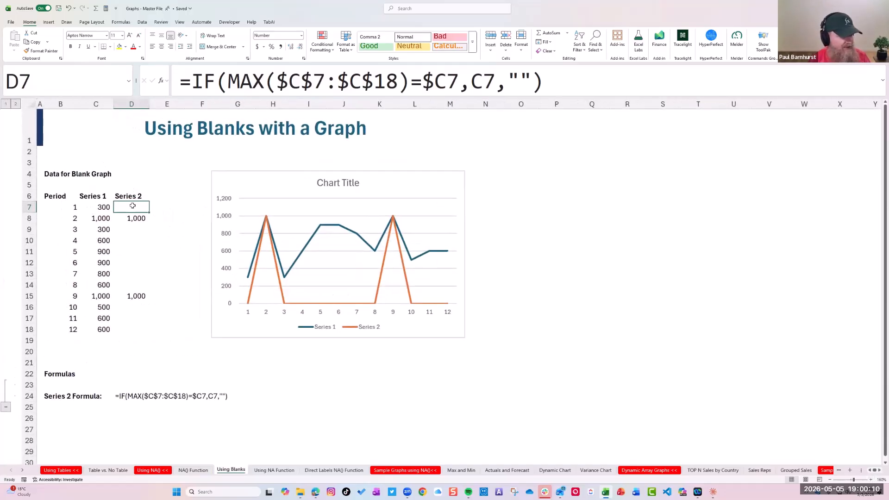
drag(129, 301, 131, 330)
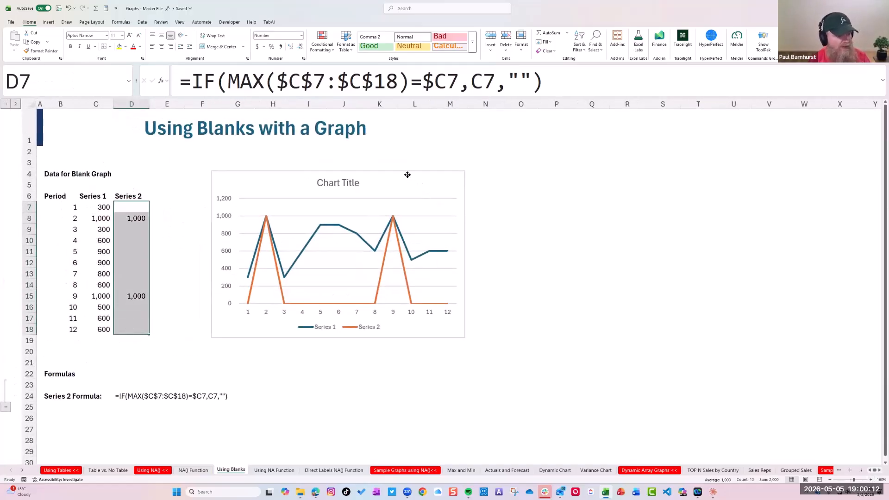
click(408, 176)
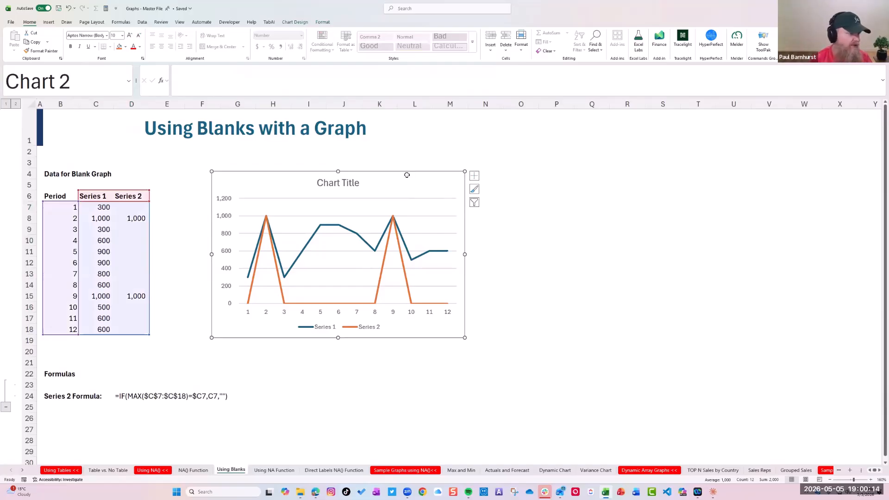
key(Delete)
Clear the Series 2 formulas from cells D7:D18
drag(131, 204, 138, 331)
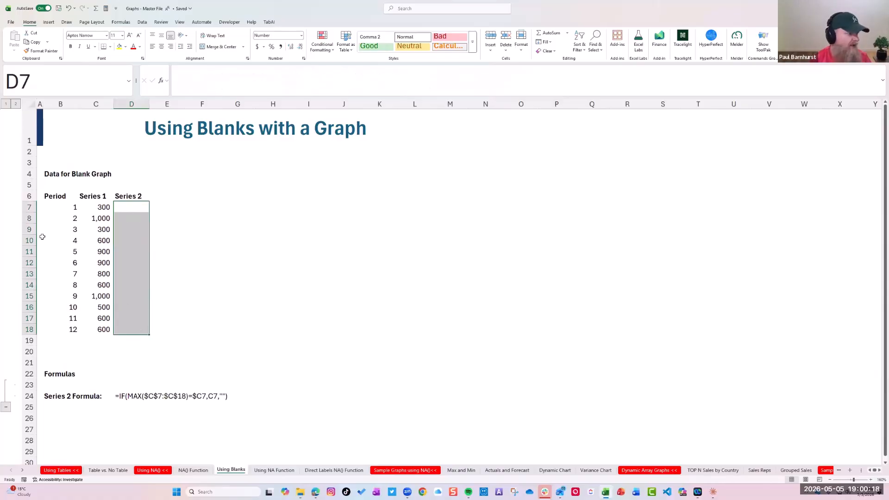
drag(106, 208, 105, 331)
drag(132, 204, 141, 330)
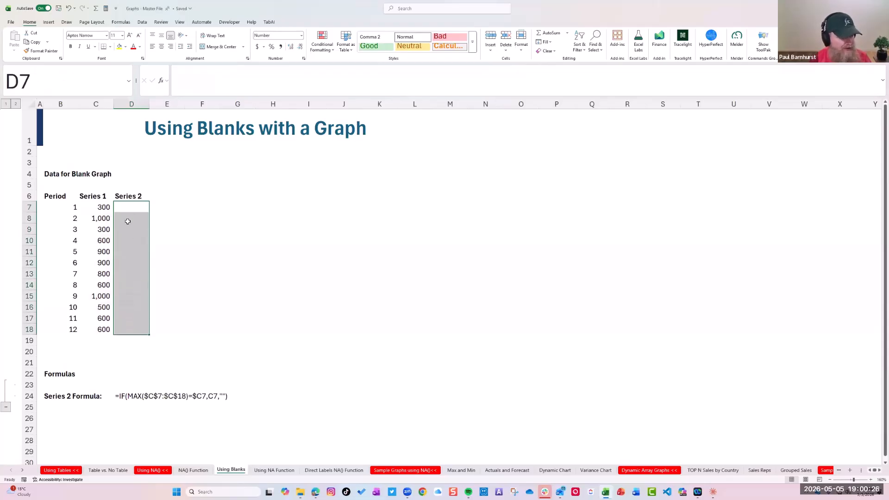
Start an IF formula in D7, modelled on the Series 2 reference formula, that tests whether MAX($C$7:$C$18) equals C7
click(127, 396)
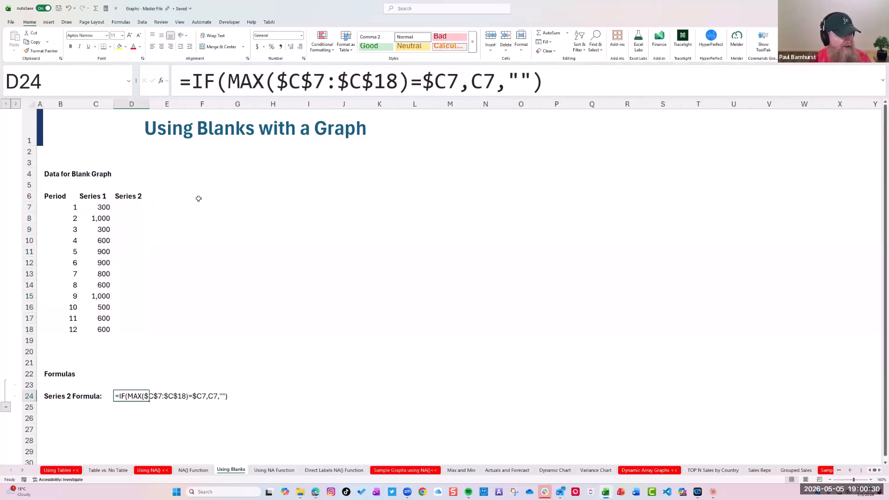
click(132, 207)
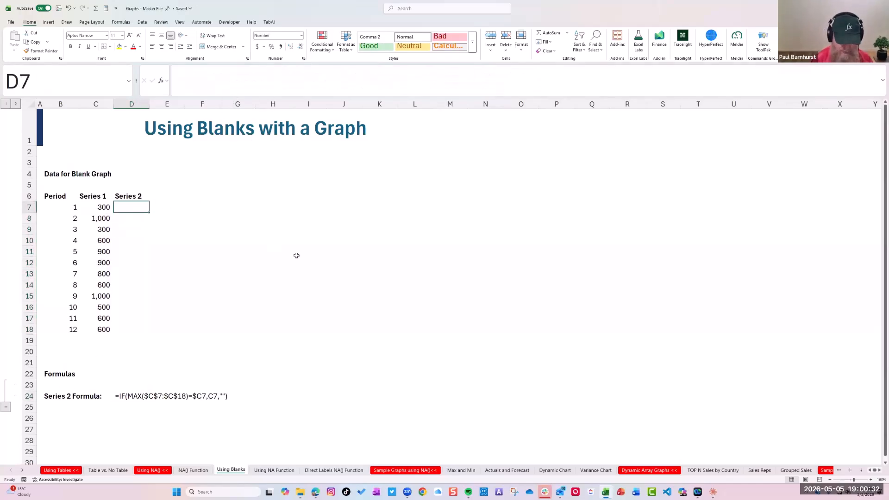
text(+)
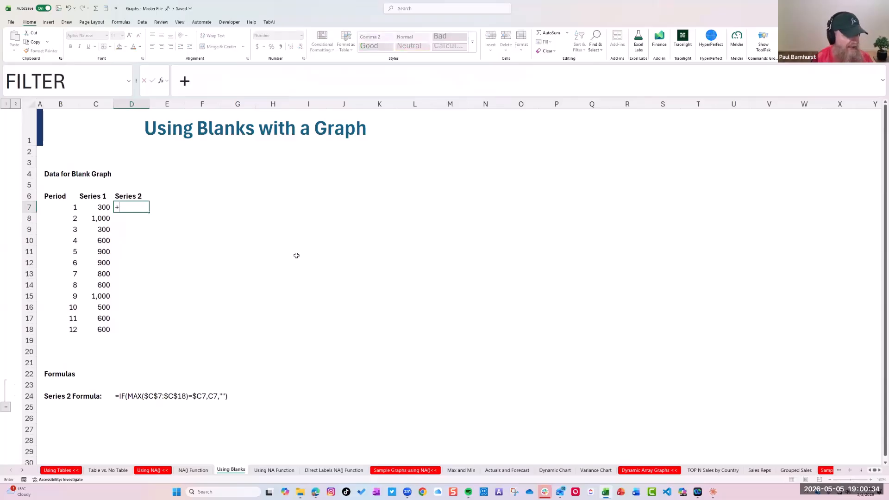
key(BackSpace)
text(=)
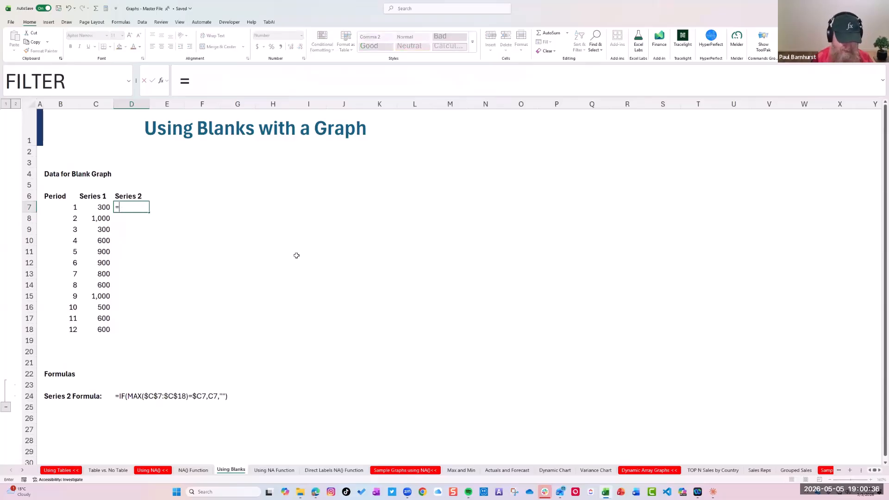
text(IF(max()
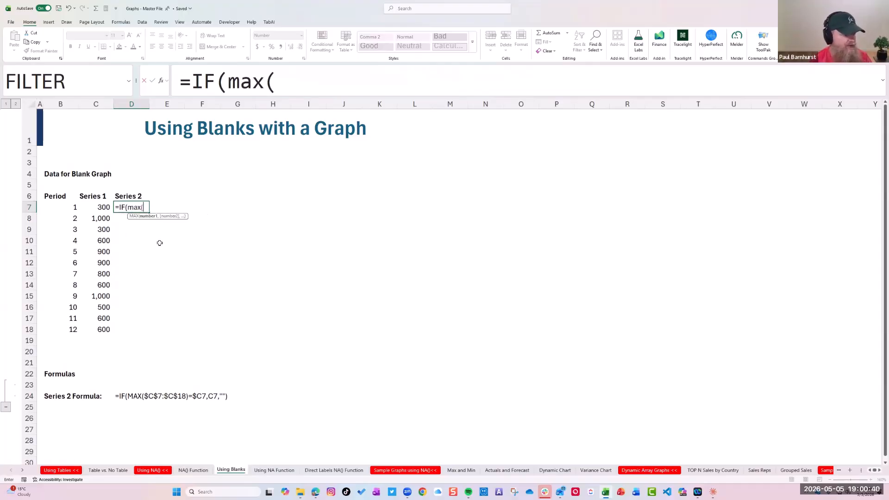
drag(106, 207, 102, 330)
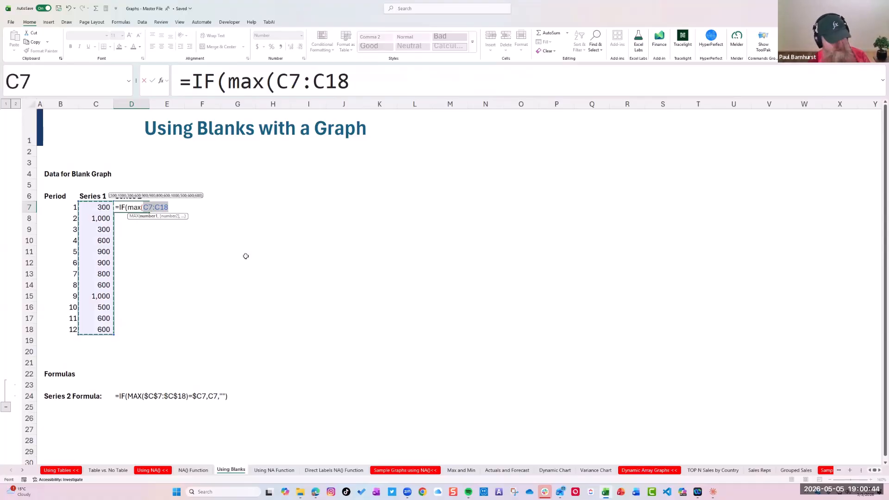
key(F4)
click(427, 80)
text()=)
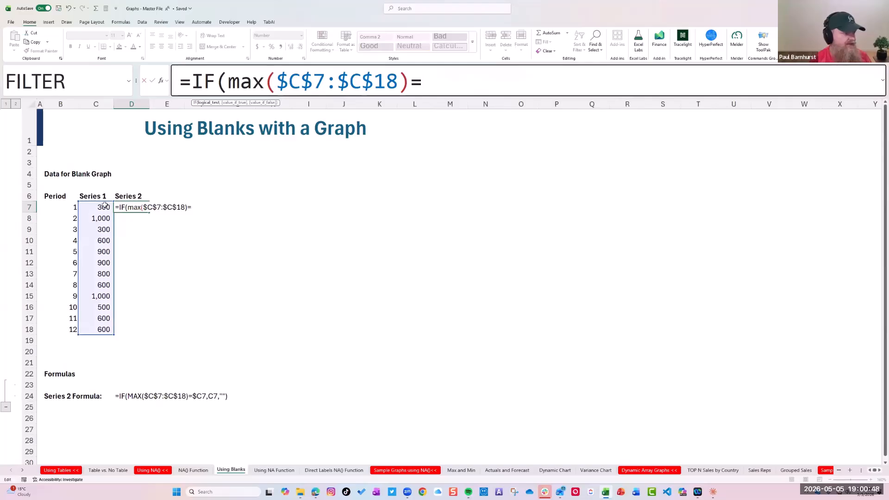
click(105, 206)
Complete the D7 formula so it returns C7 when the test is true and an empty string "" otherwise
click(477, 81)
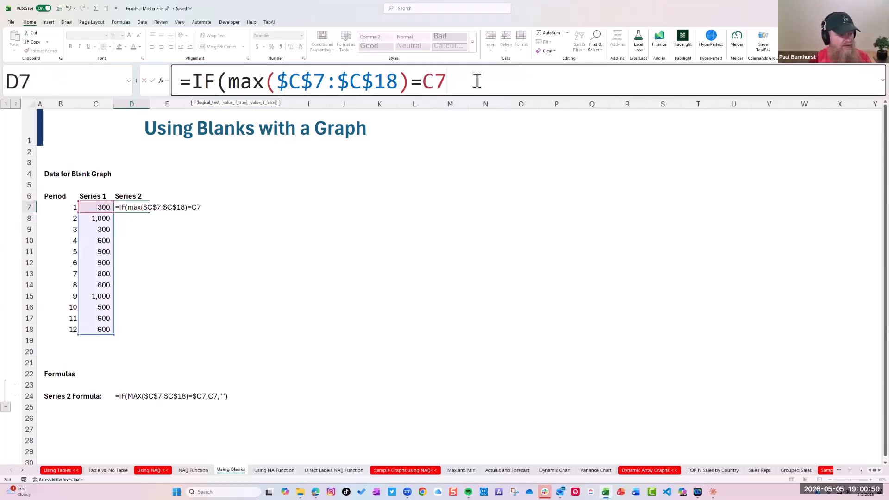
text(,C&)
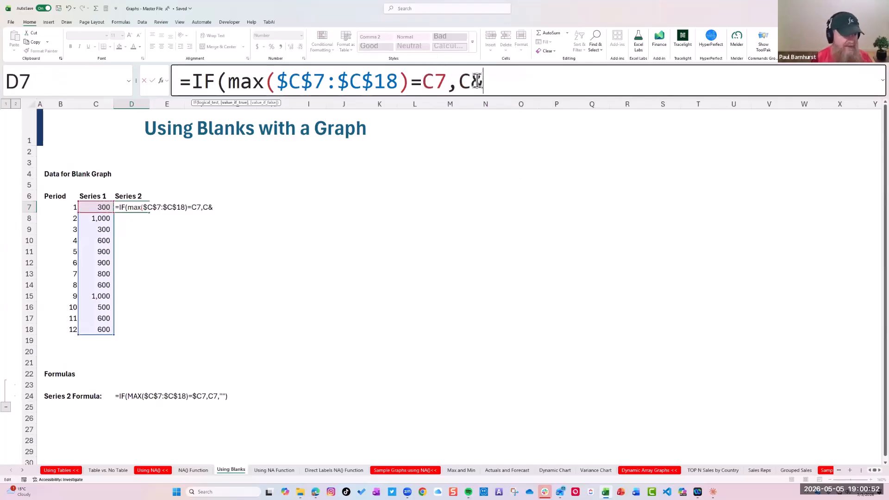
key(BackSpace)
text(7,)
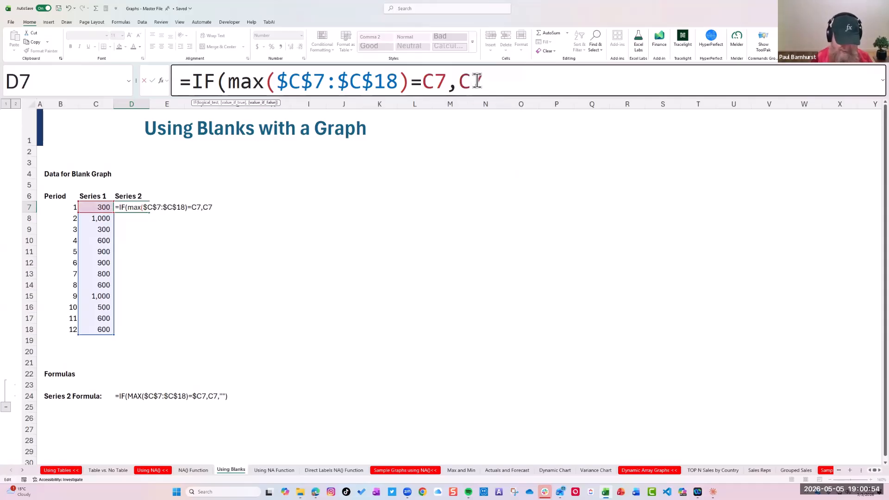
text(""))
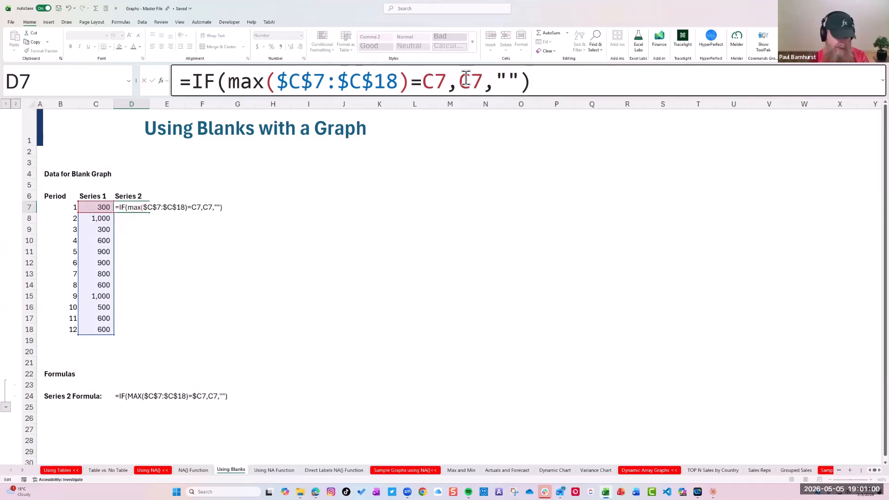
key(Return)
Fill the D7 formula down to D18 and compare Series 1 with Series 2 for periods 2 and 9
click(142, 206)
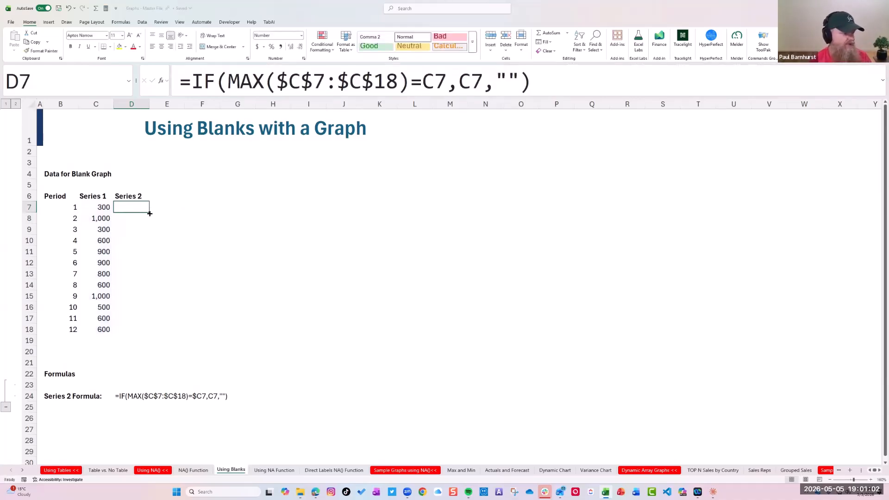
drag(149, 212, 151, 331)
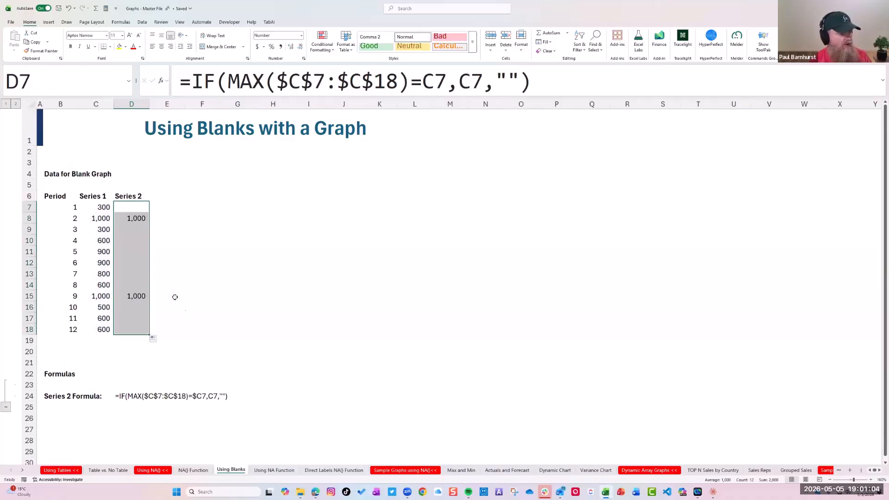
click(137, 218)
drag(101, 216, 143, 220)
drag(100, 296, 147, 298)
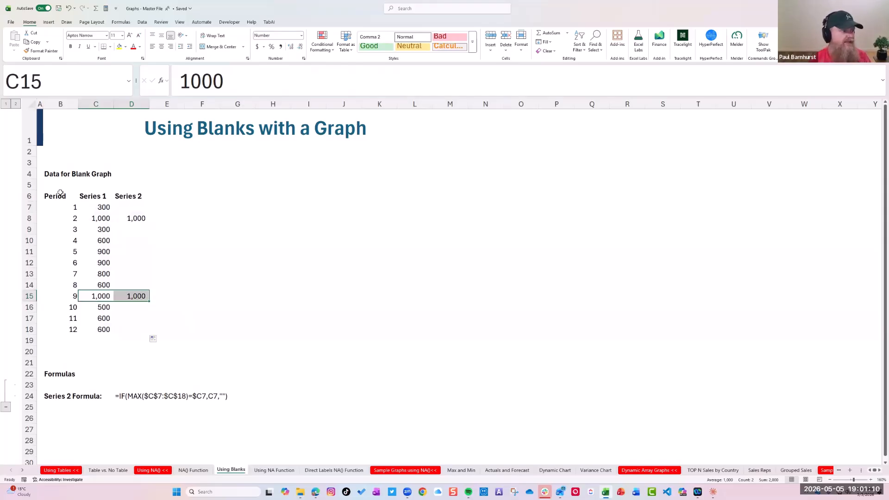
Insert the recommended line chart for the data in B6:D18 and place it beside the data, starting near row 6
drag(63, 198, 127, 330)
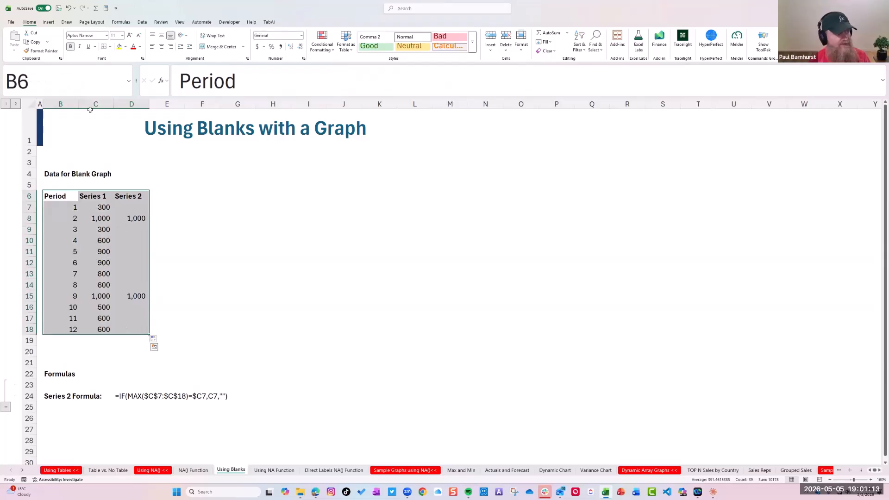
click(48, 22)
click(226, 42)
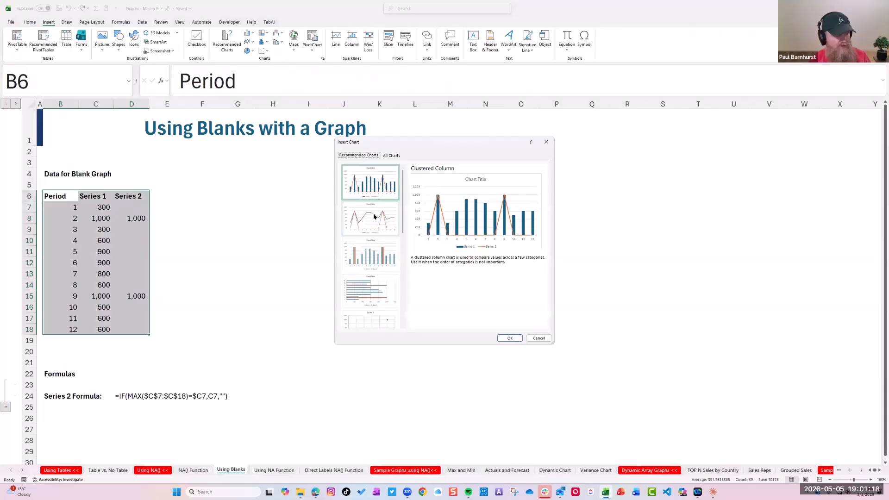
click(374, 216)
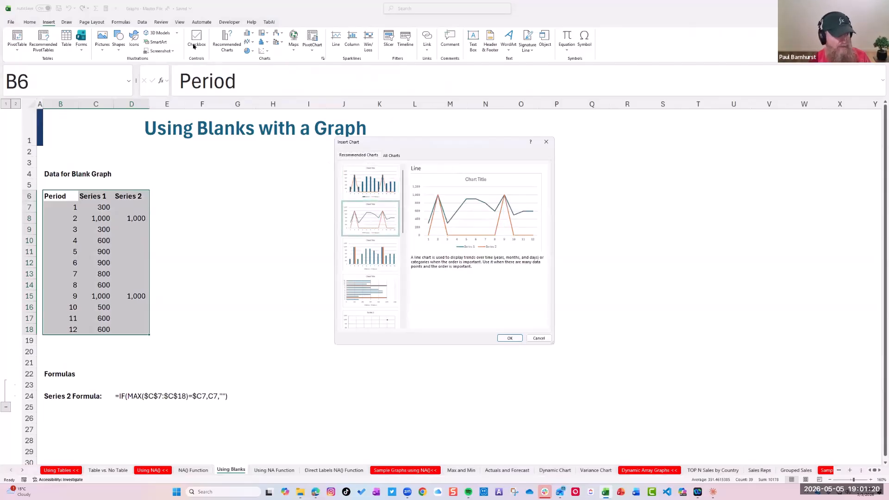
click(508, 338)
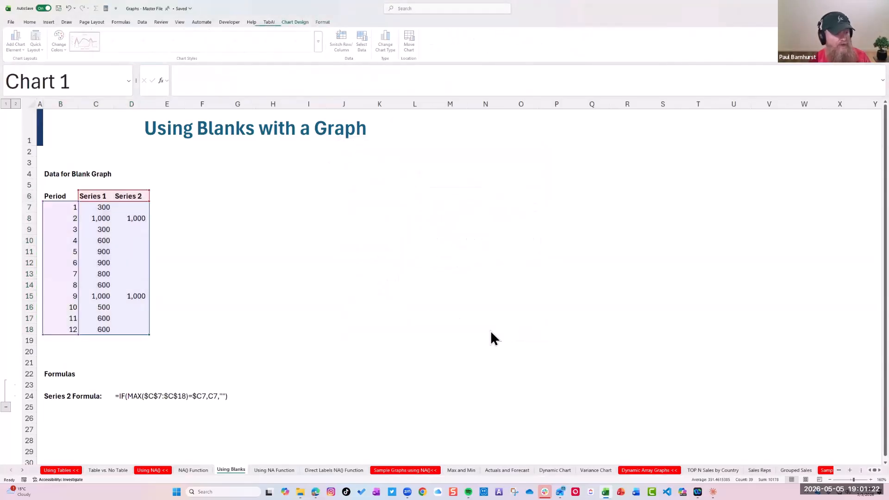
drag(325, 208, 250, 186)
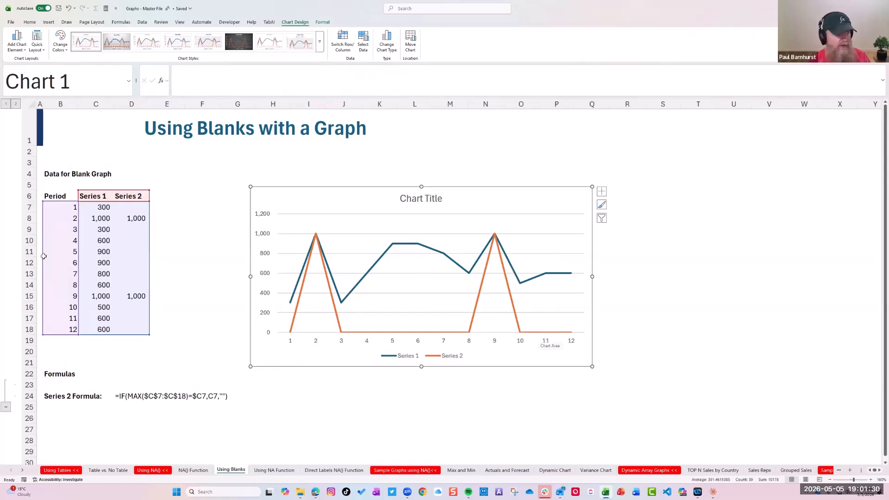
Check the D7 formula on the Using Blanks sheet, and delete the existing chart from the Using NA Function sheet
click(137, 210)
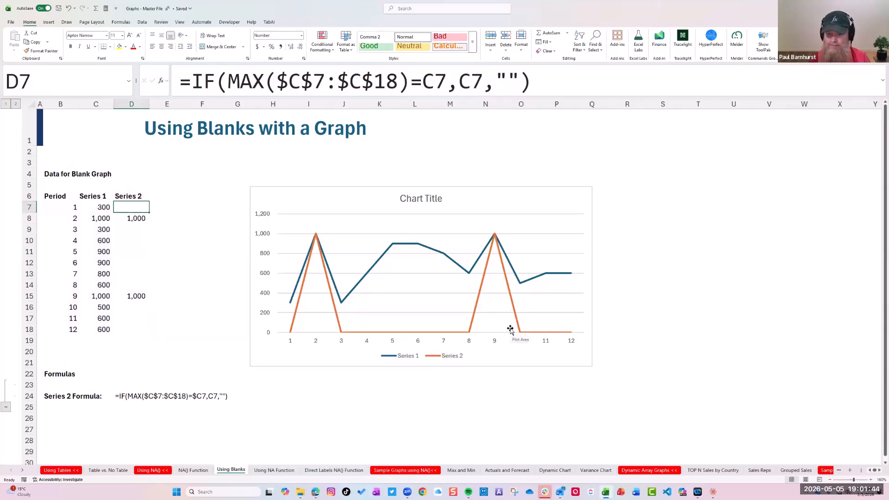
click(263, 472)
drag(270, 144, 403, 144)
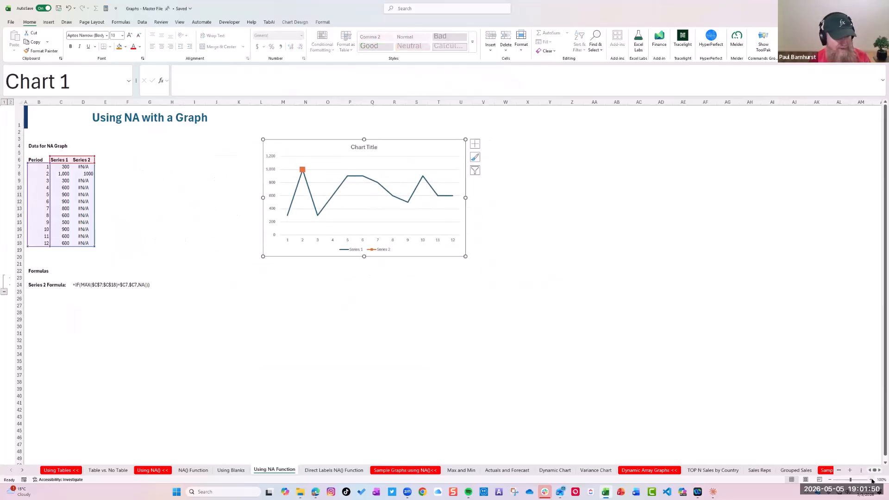
click(871, 480)
click(871, 480)
click(871, 480)
click(871, 480)
click(872, 480)
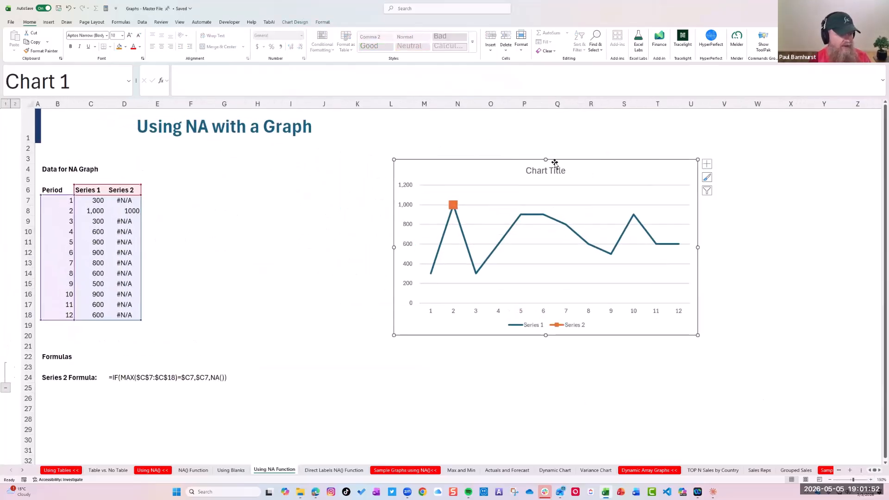
key(Delete)
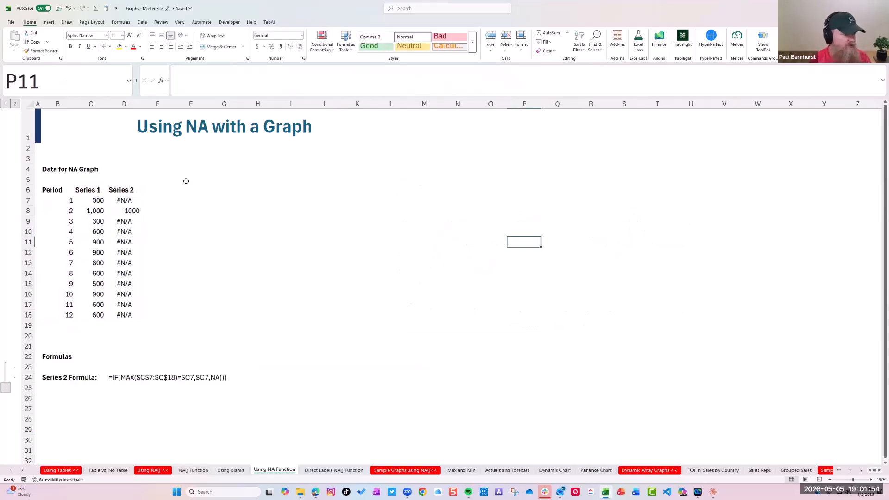
Examine the Series 2 formula in D7, focusing on the NA() argument returned when the test is false
click(138, 200)
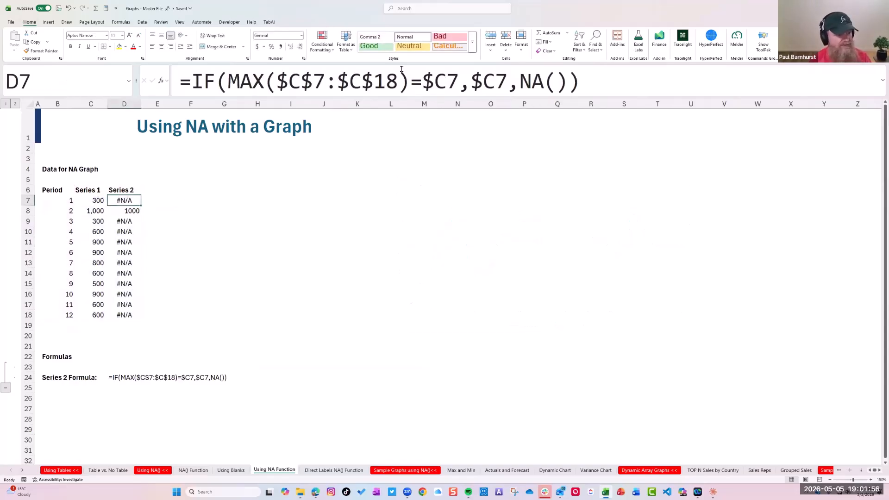
click(482, 80)
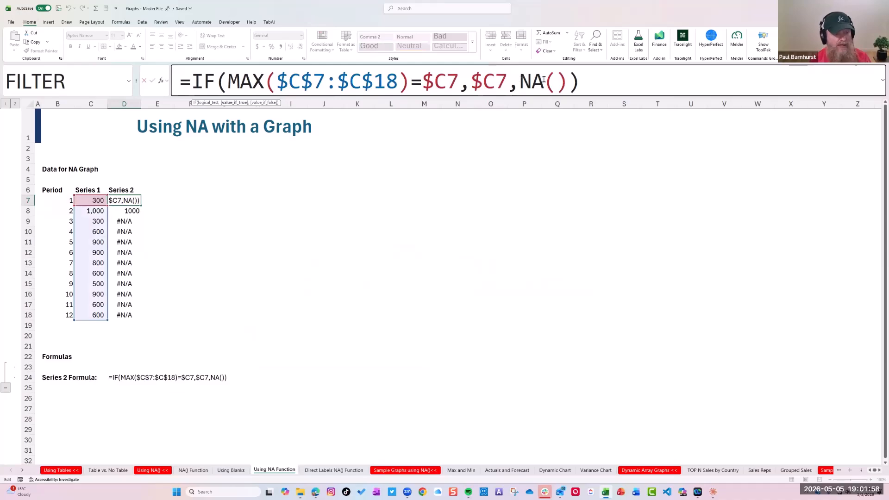
drag(519, 80, 568, 80)
mouse_move(468, 492)
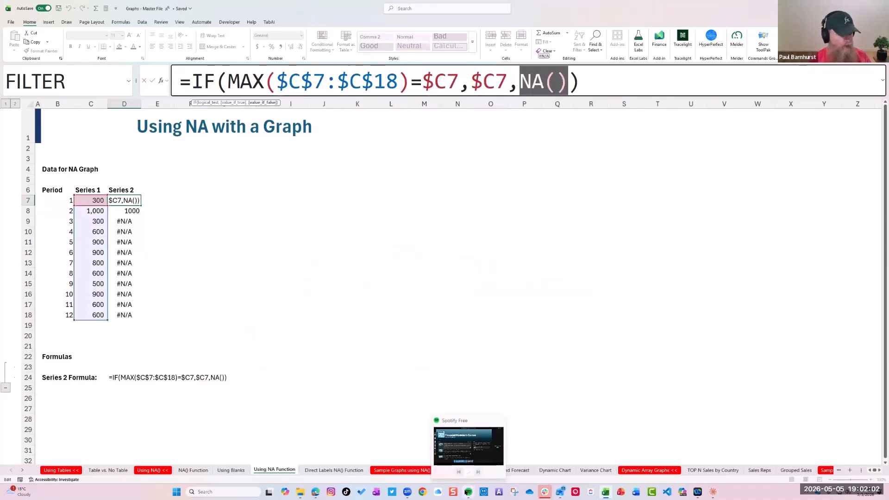
key(Escape)
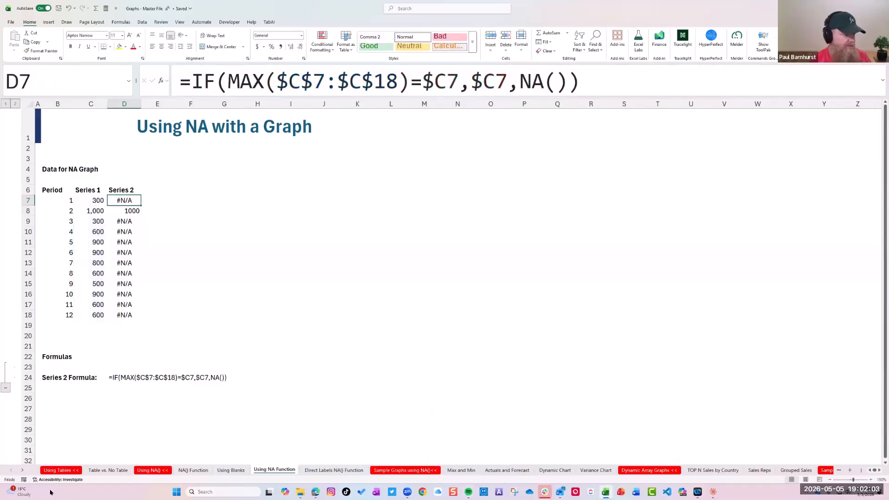
Insert a line chart for the data in B6:D18 on the Using NA Function sheet
click(55, 189)
drag(130, 211, 139, 317)
click(53, 22)
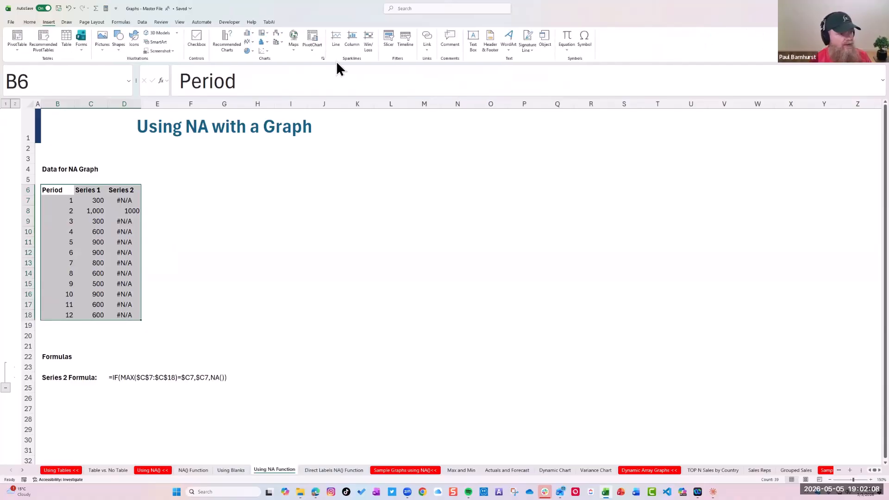
click(227, 42)
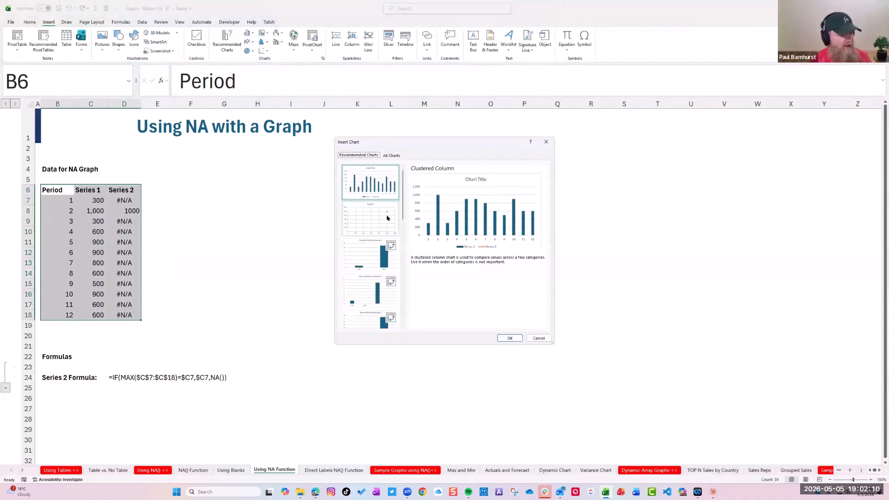
click(391, 156)
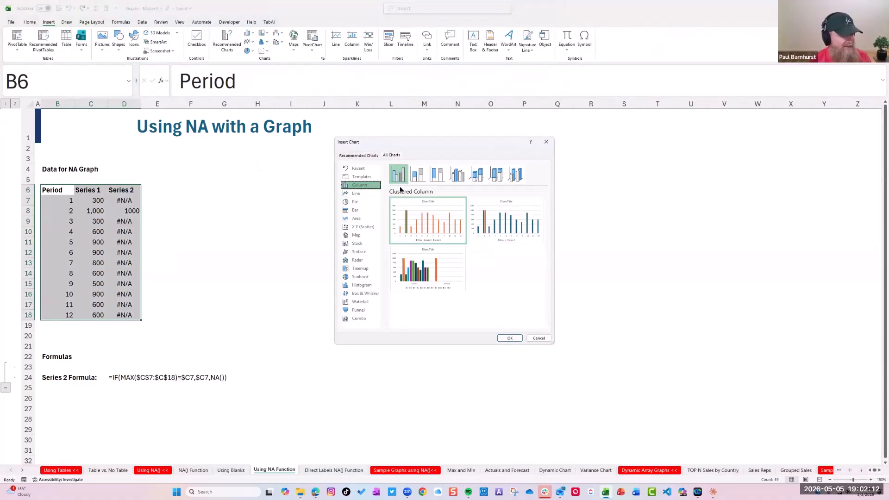
click(362, 195)
click(510, 338)
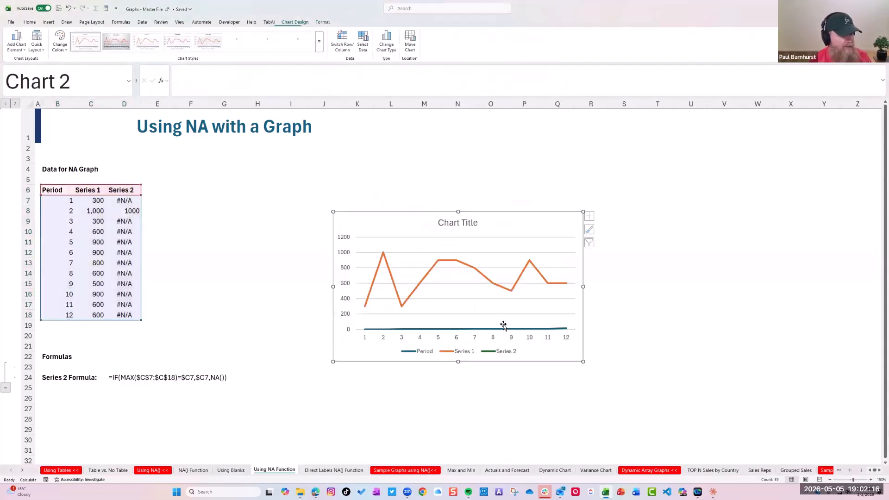
Enlarge the new line chart toward the data, up to about row 6, and remove its Period series
drag(333, 212, 254, 181)
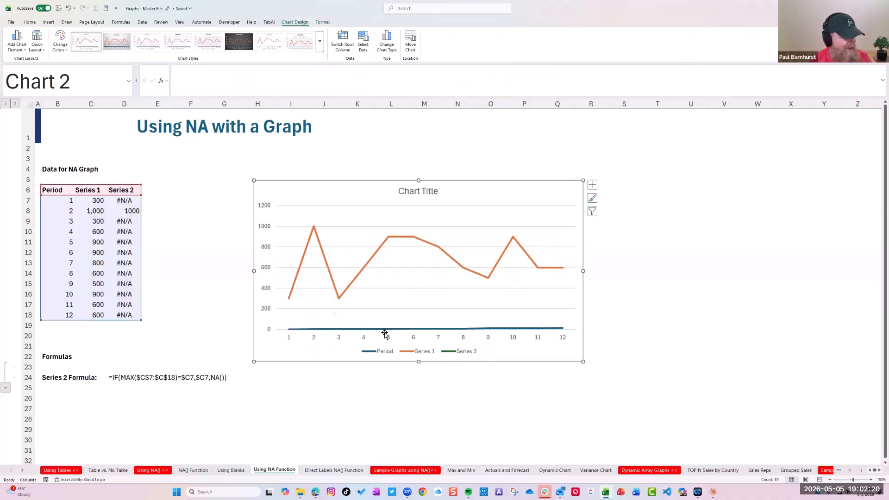
click(387, 326)
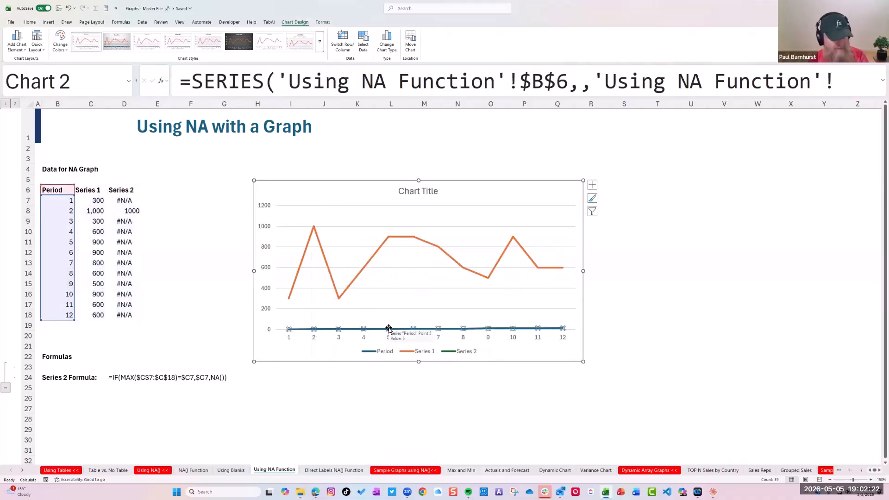
key(Delete)
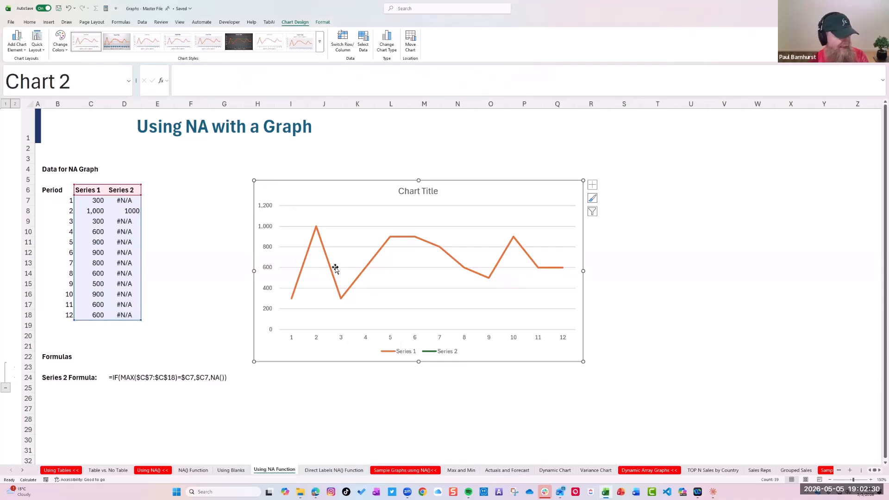
Check the Series 2 point in the chart, try overwriting D8 with 1200, and undo that entry
click(433, 353)
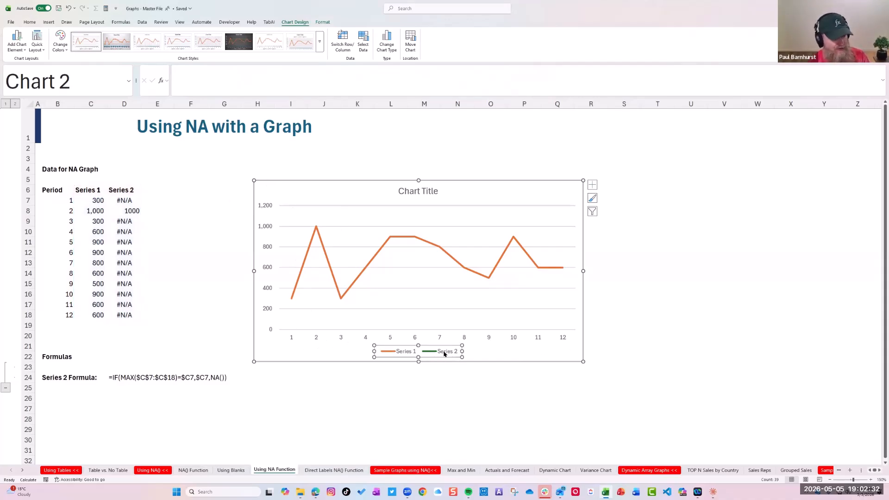
click(317, 228)
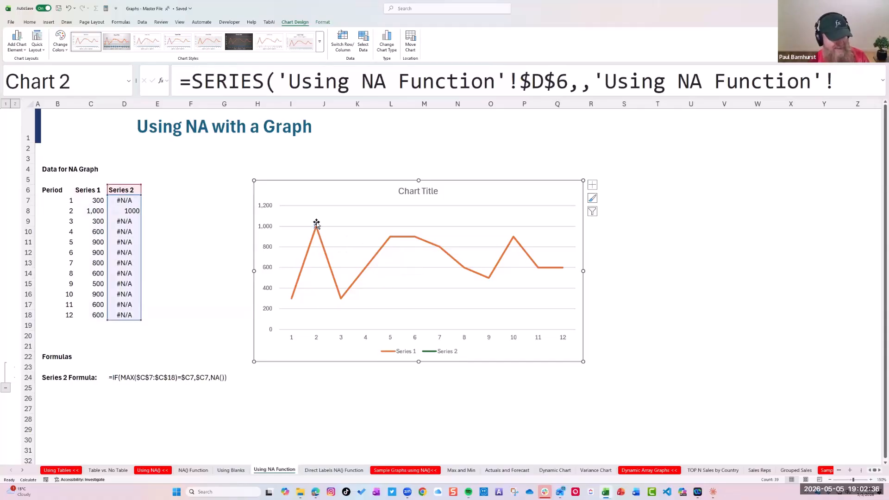
click(161, 235)
key(Left)
key(Up)
key(Up)
text(1200)
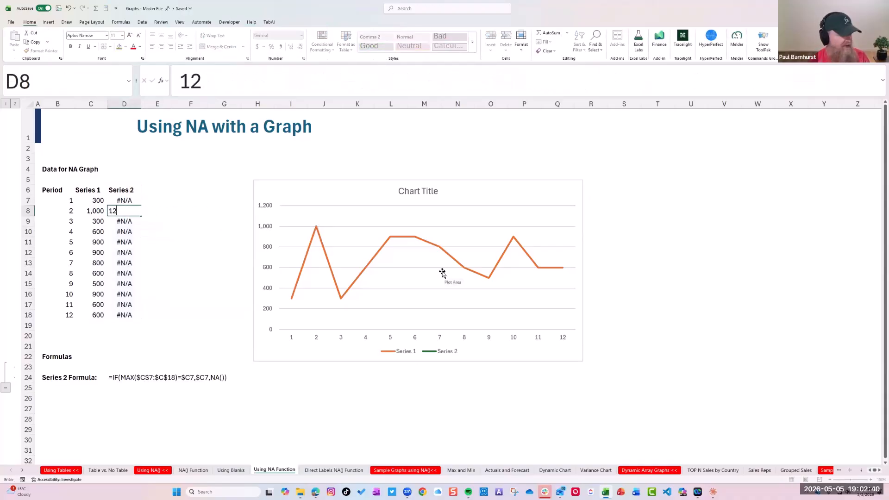
key(Return)
text(.)
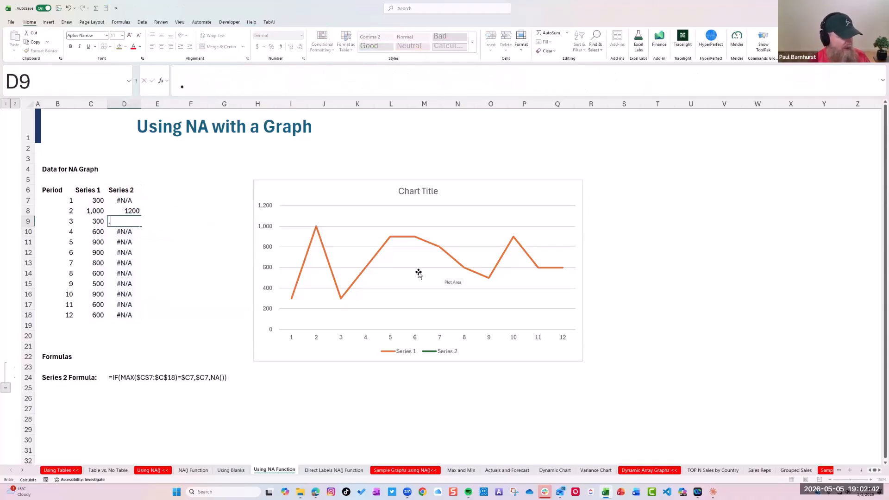
key(Escape)
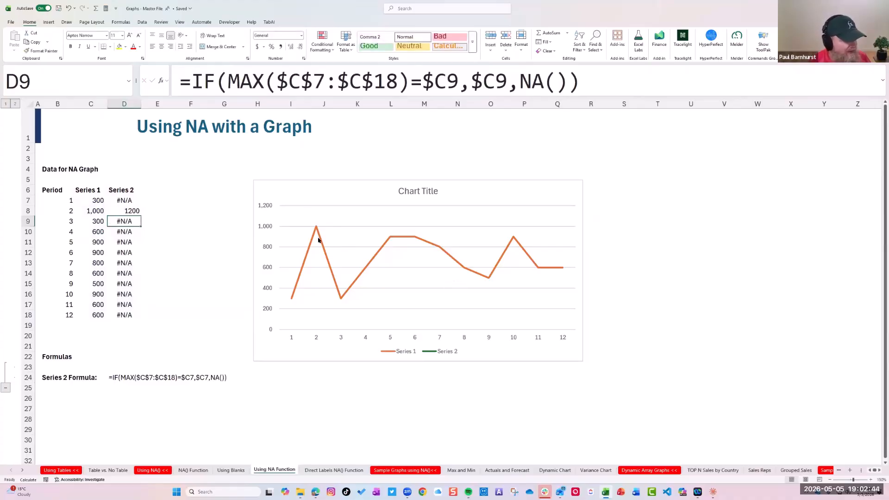
key(ctrl+z)
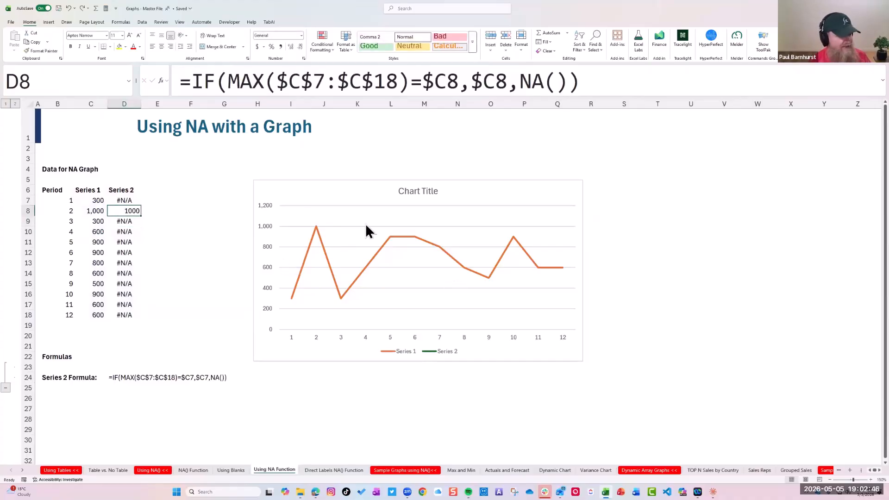
Select Series 2 in the chart and show its line formatting options
right_click(368, 232)
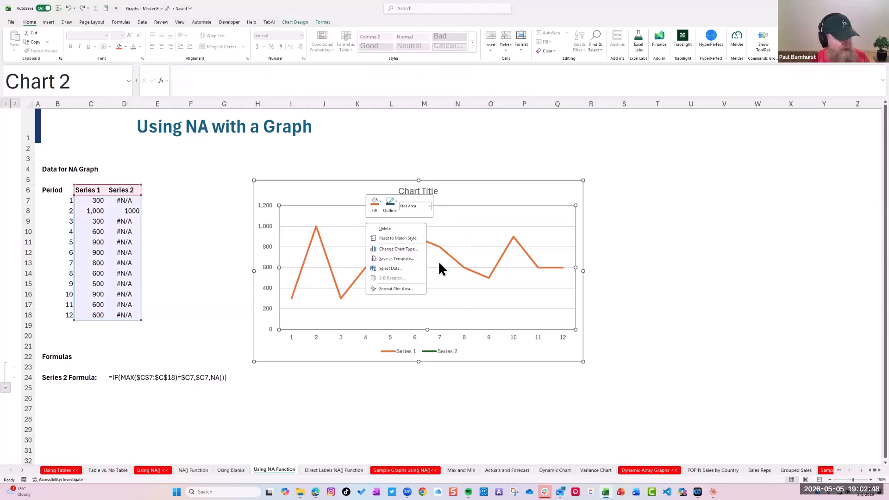
click(513, 245)
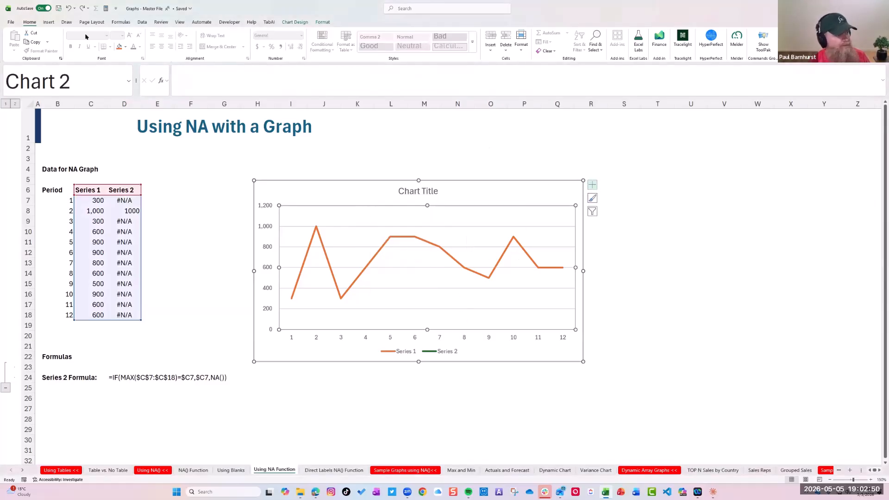
click(327, 21)
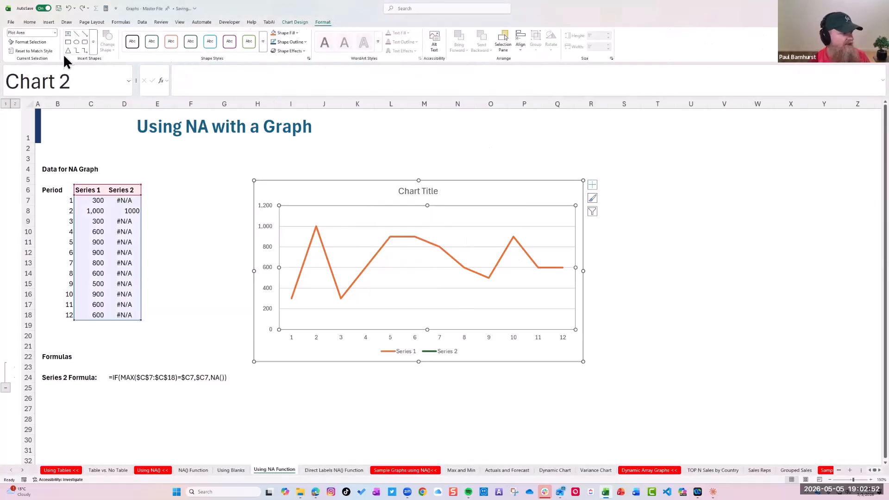
click(56, 33)
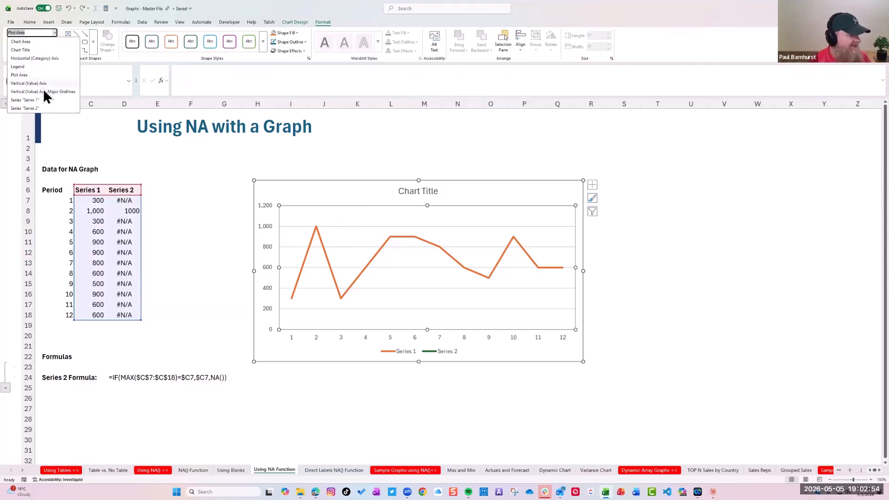
click(39, 108)
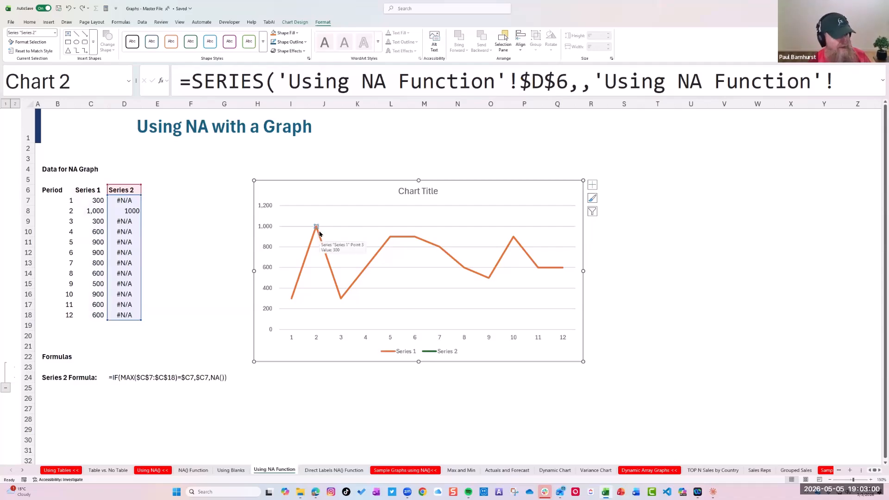
key(ctrl+1)
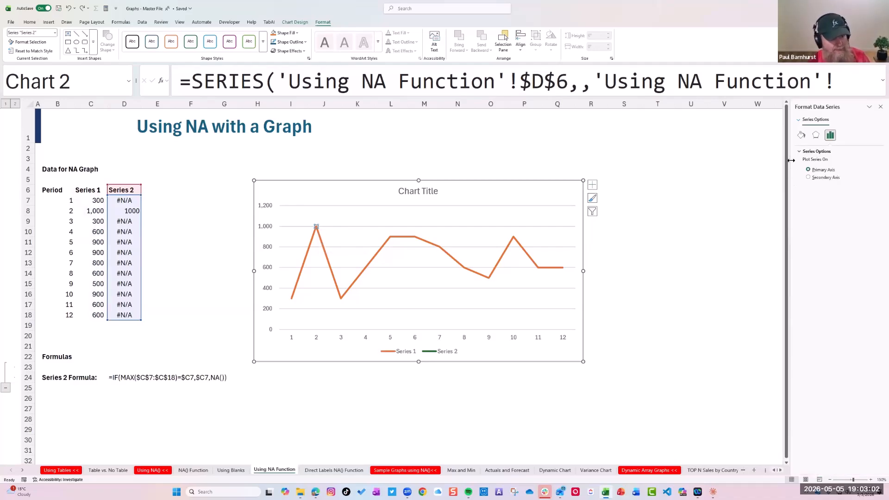
drag(744, 164, 695, 150)
click(694, 135)
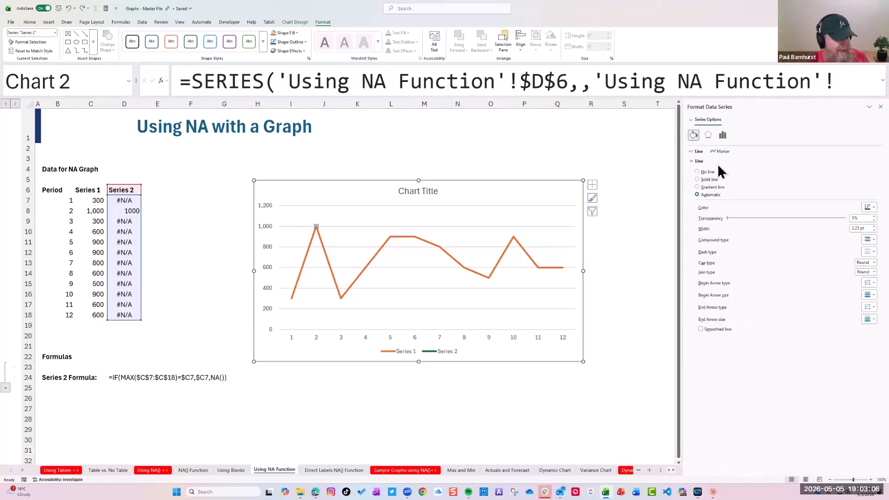
Give Series 2 a built-in circle marker of size 15 and close the series formatting options
click(720, 151)
click(695, 161)
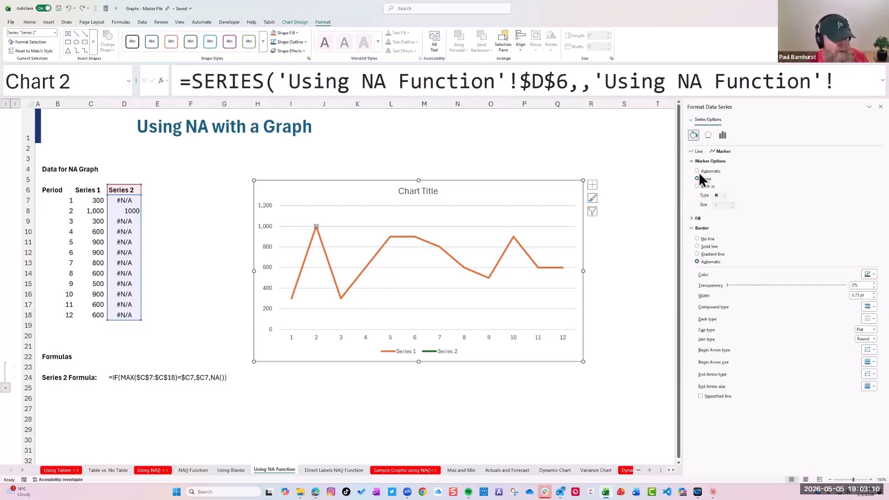
click(697, 186)
click(732, 202)
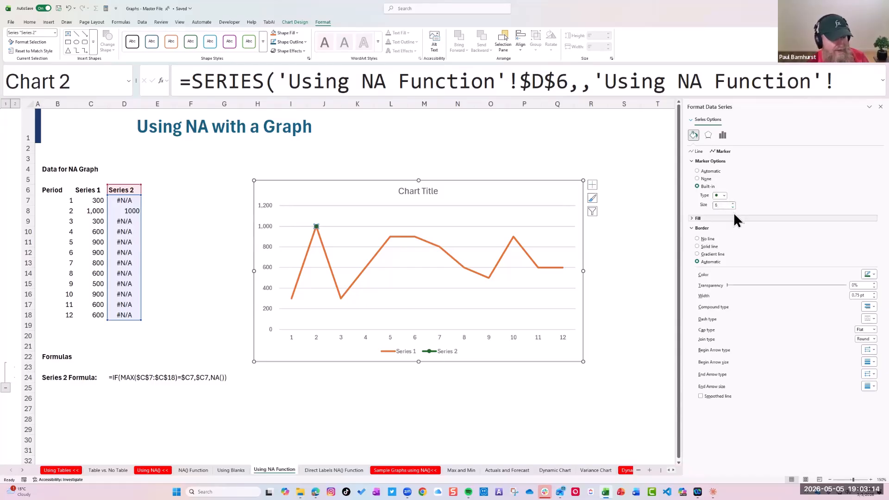
click(732, 203)
click(733, 203)
click(733, 203)
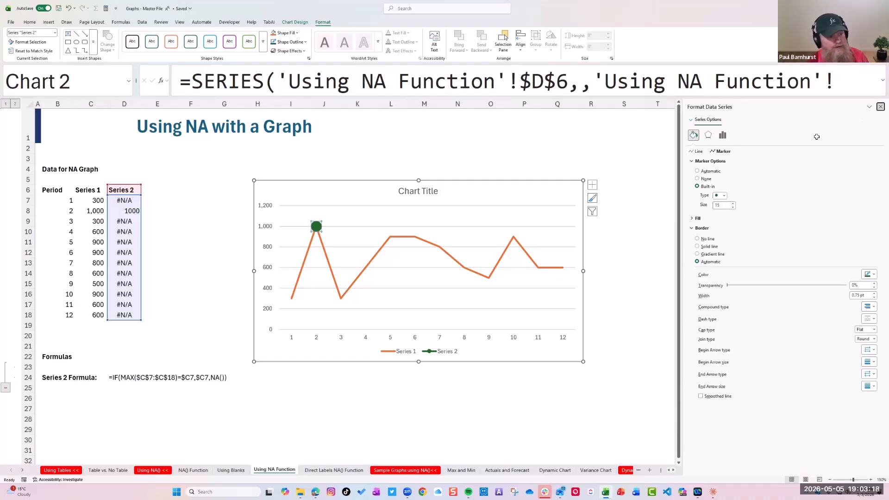
click(880, 106)
click(351, 236)
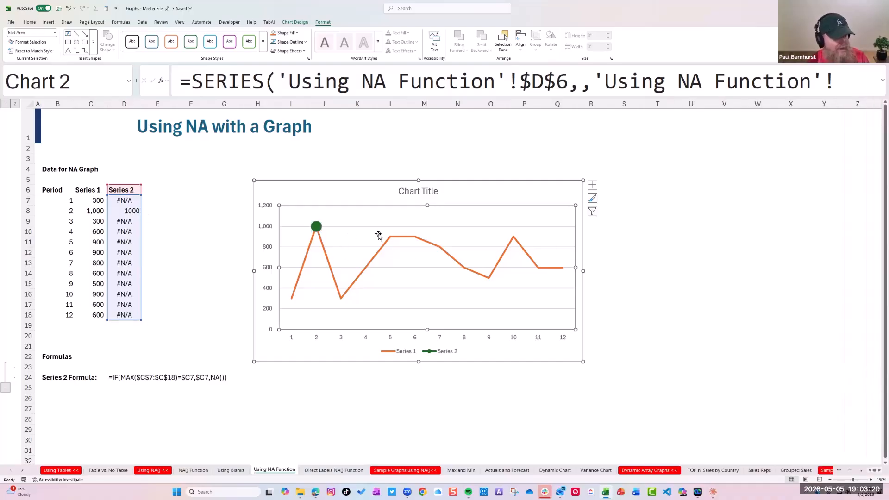
Compare the Using Blanks chart with the Using NA Function chart, and open the Direct Labels NA() Function sheet
click(230, 470)
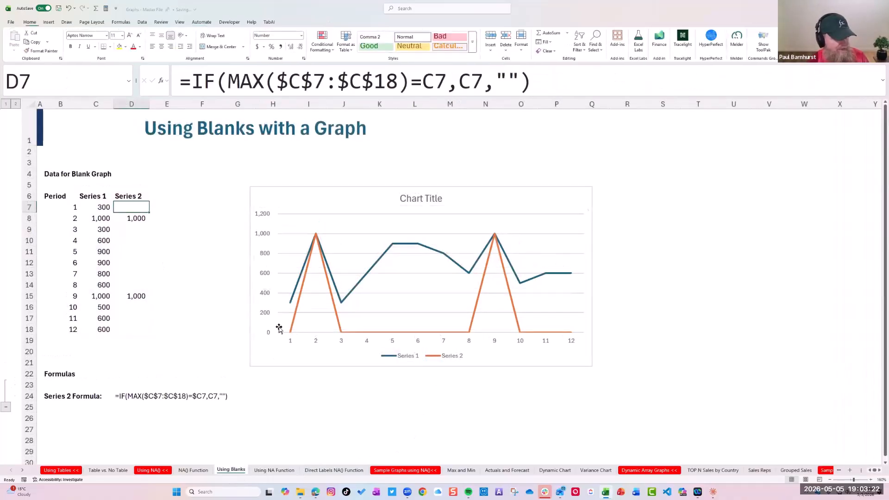
key(ctrl+Page_Down)
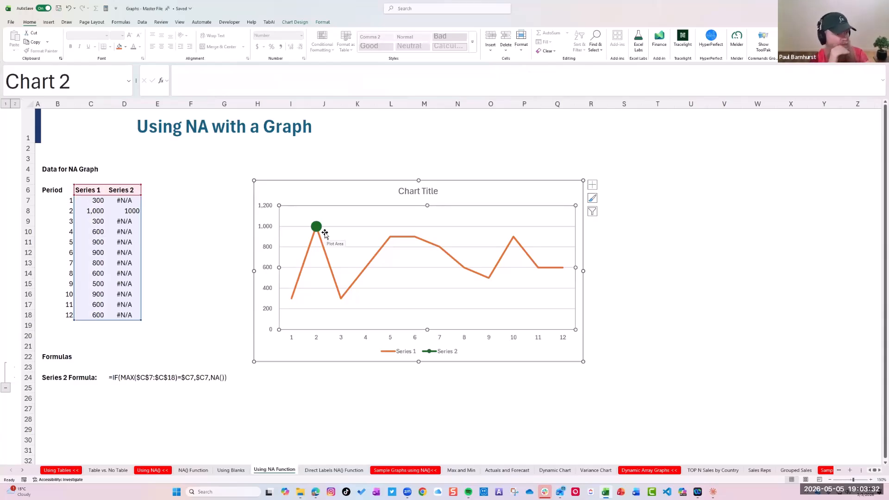
click(345, 470)
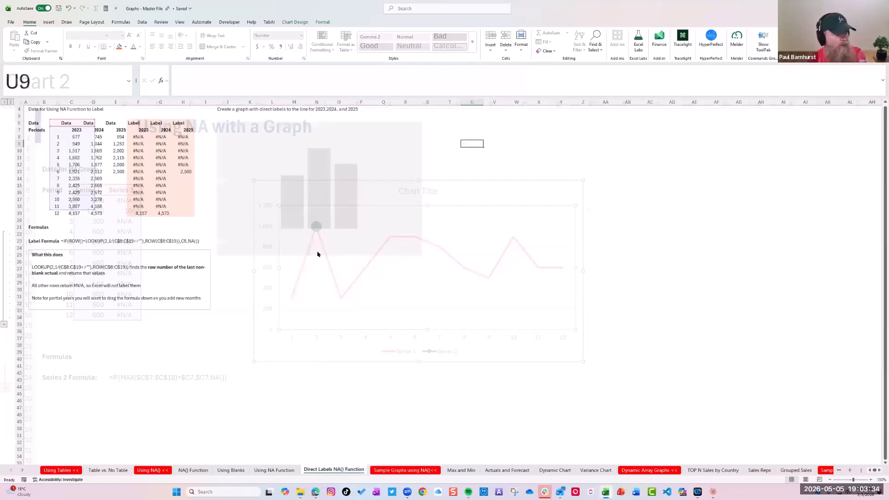
Review the Direct Labels NA() Function sheet and open the Max and Min sheet
click(871, 480)
click(870, 480)
click(870, 480)
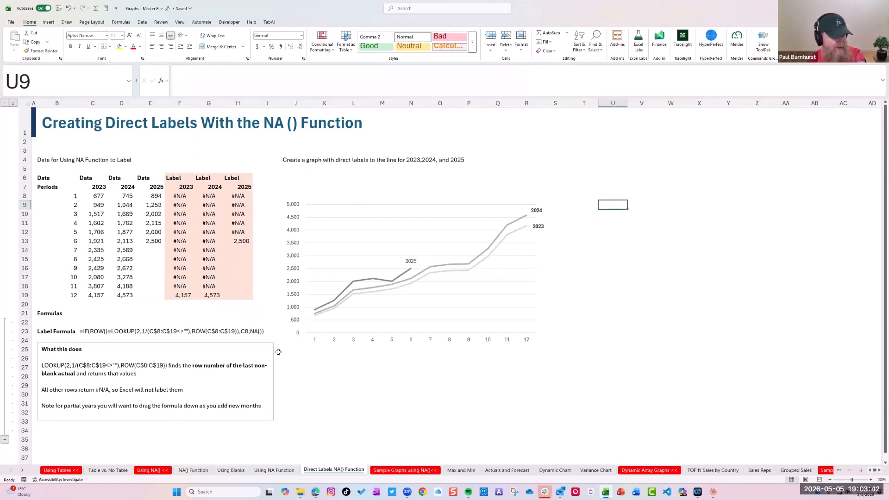
click(458, 471)
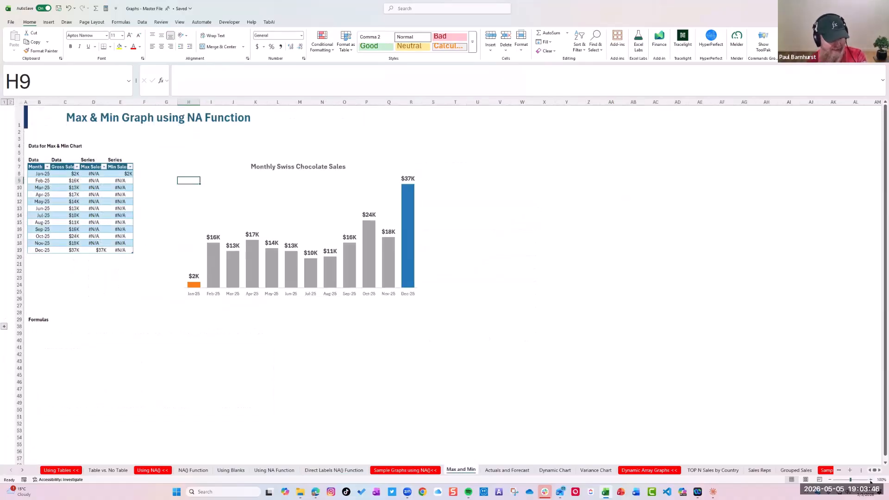
click(870, 480)
click(871, 480)
click(870, 479)
click(871, 480)
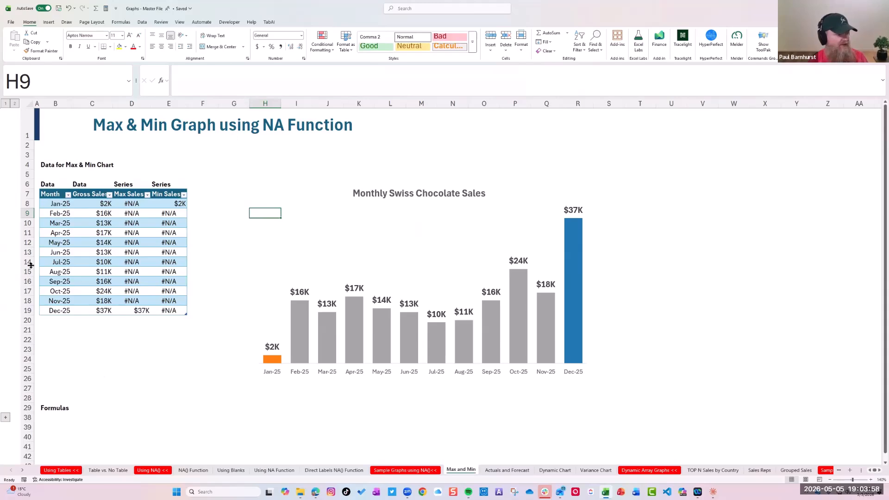
Examine the Gross Sales, Max Sales and Min Sales columns and select the minimum and maximum series in the column chart
drag(101, 204, 103, 312)
drag(139, 203, 139, 312)
drag(178, 204, 177, 312)
click(272, 360)
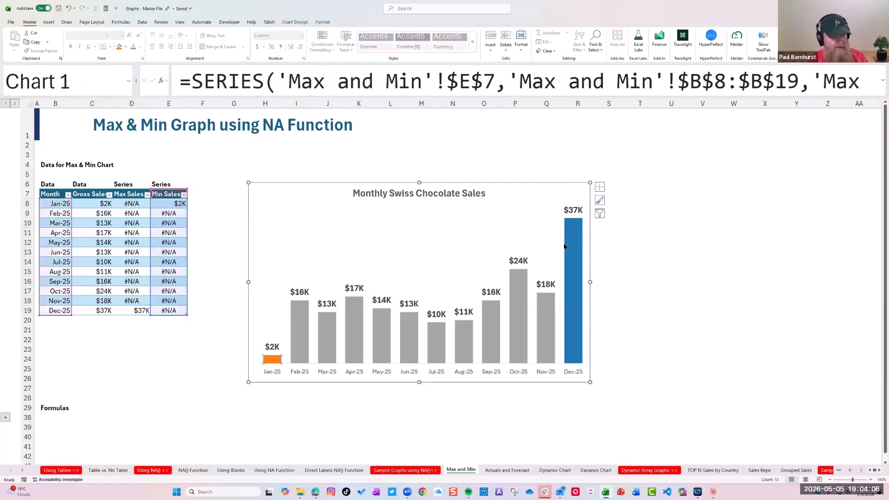
click(573, 233)
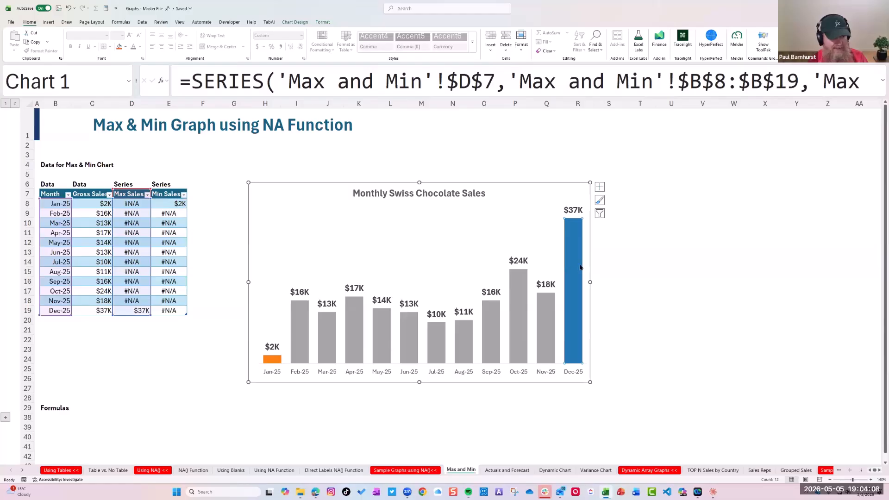
Add a new row below Dec-25 in the sales table with month 1/1/2026 and gross sales of 50000
click(87, 326)
key(Up)
key(Left)
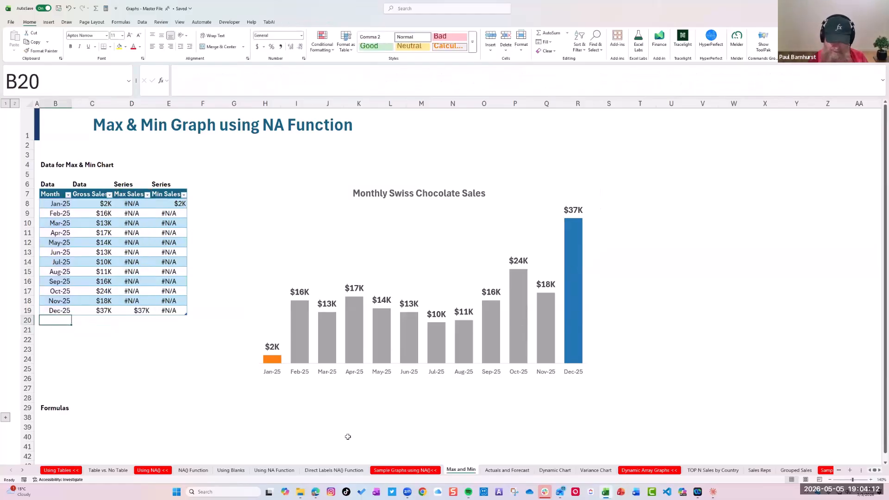
text(1/1/2026)
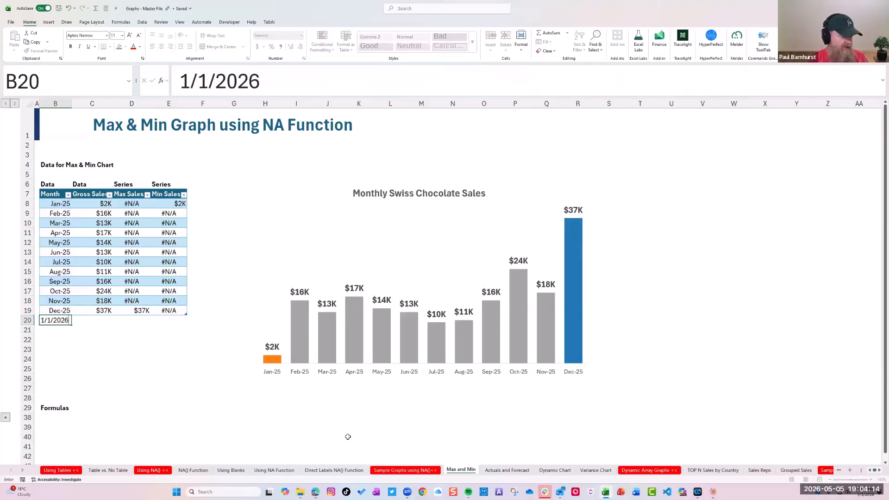
key(ctrl+Return)
key(Right)
key(Up)
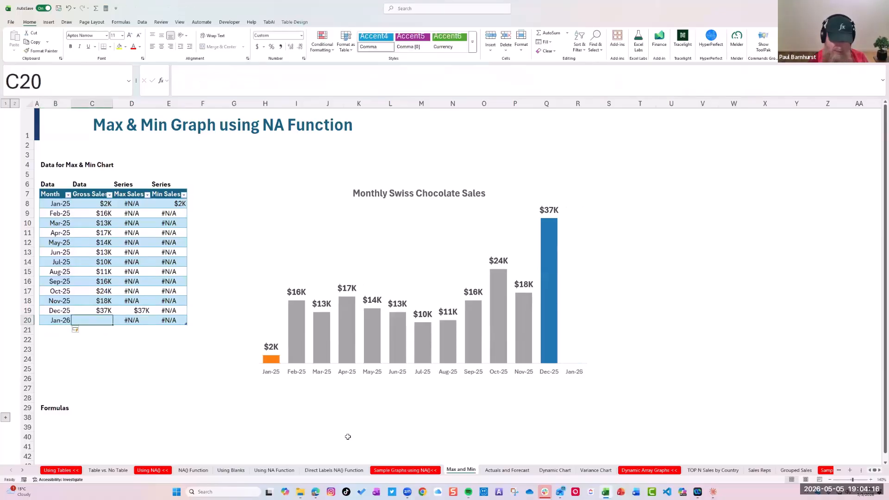
text(50000)
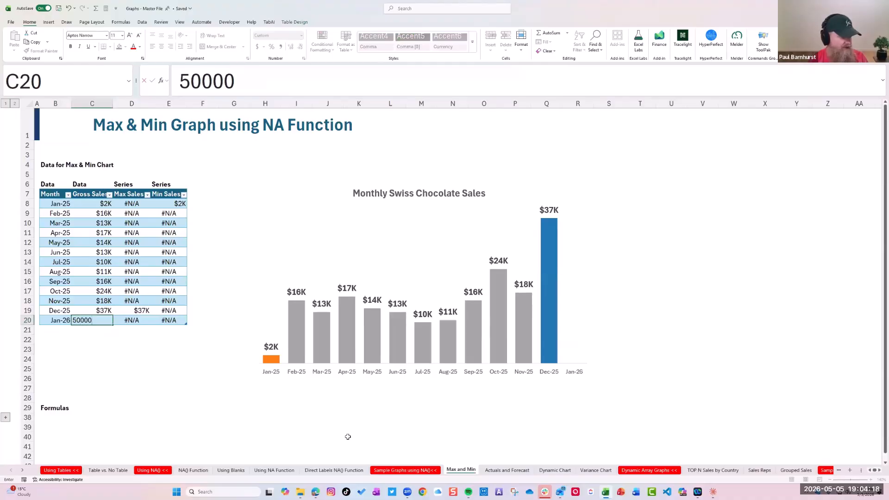
key(Return)
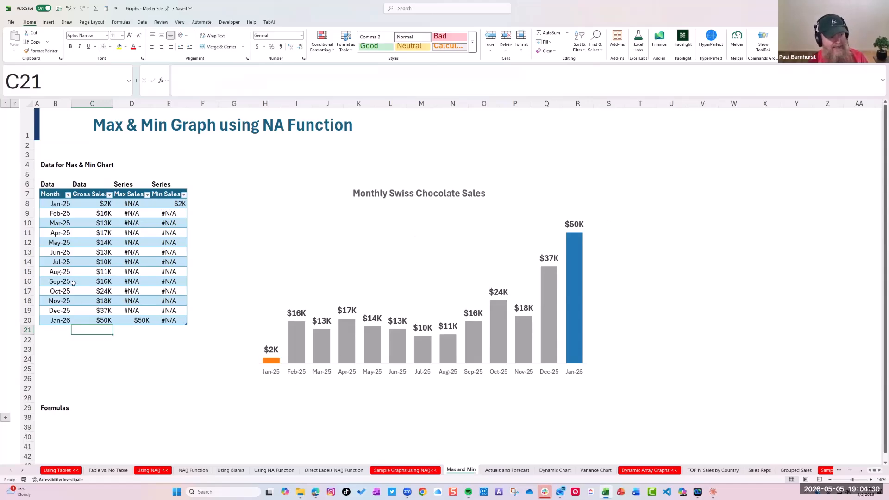
Check the Max Sales and Min Sales formulas for all months and open the Actuals and Forecast sheet
drag(138, 203, 166, 320)
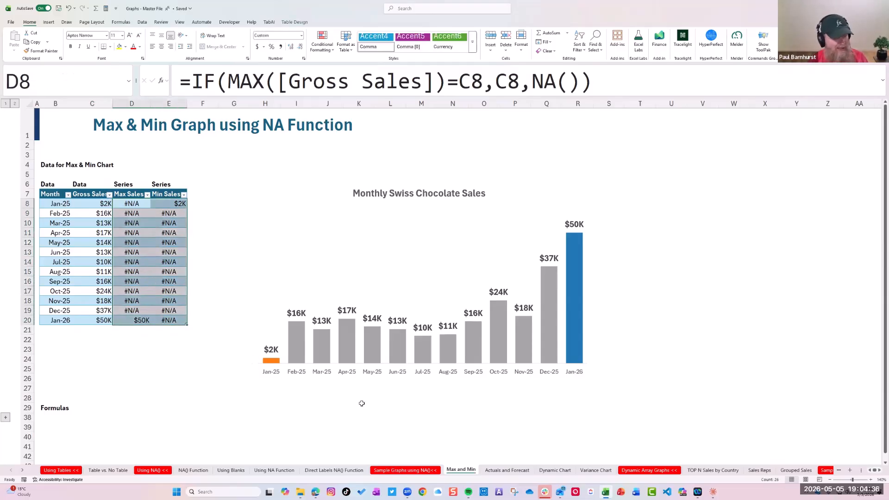
click(506, 471)
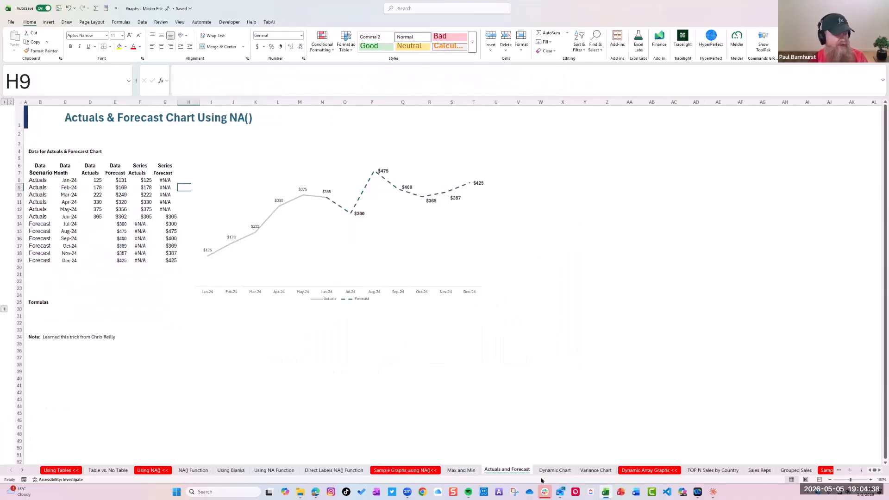
scroll(865, 480, up, 2)
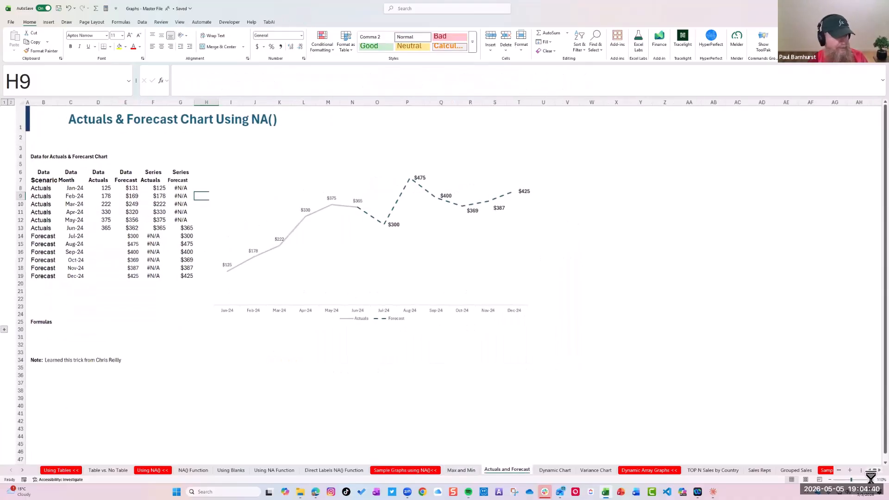
scroll(864, 479, up, 1)
scroll(417, 245, up, 2)
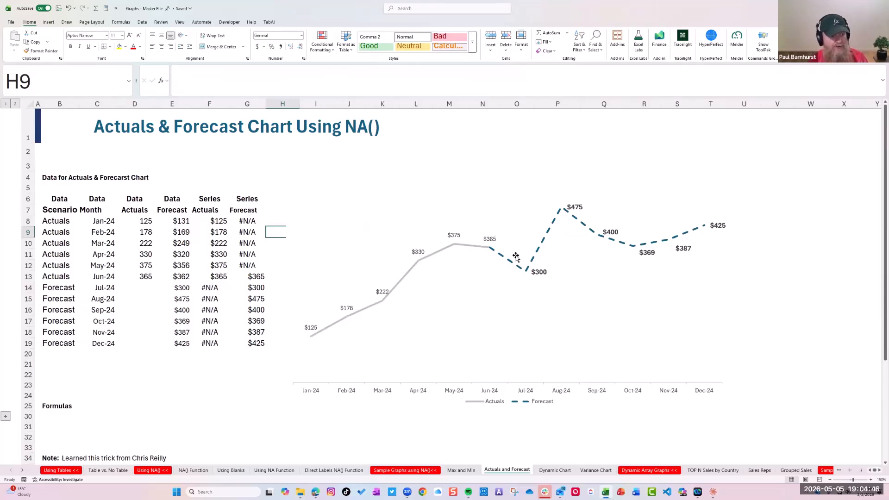
Inspect the data source of the actuals and forecast line chart and close it without changes
right_click(533, 263)
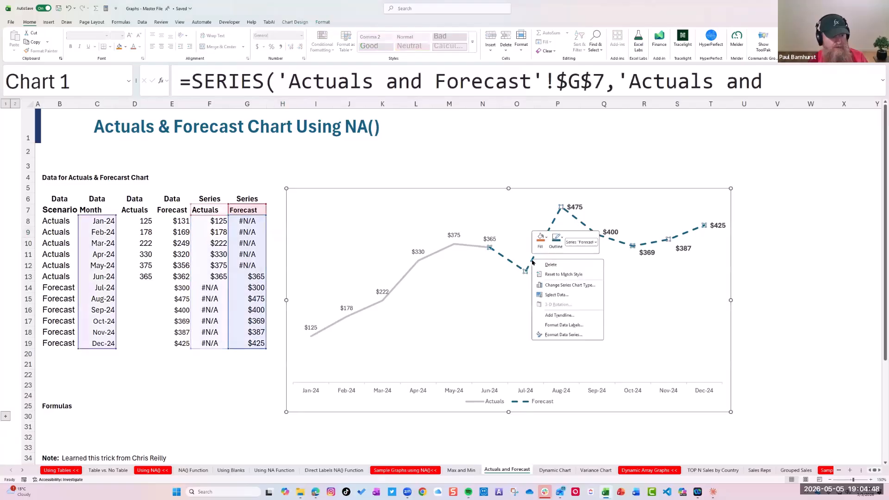
click(557, 295)
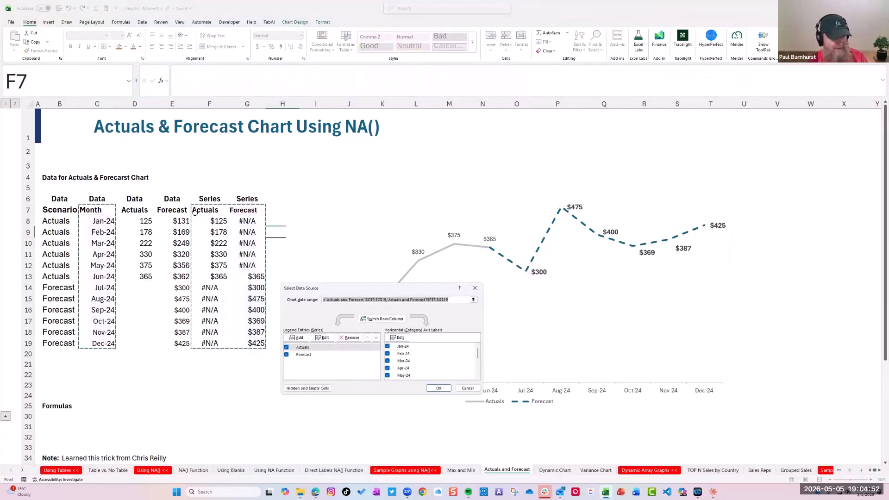
click(468, 388)
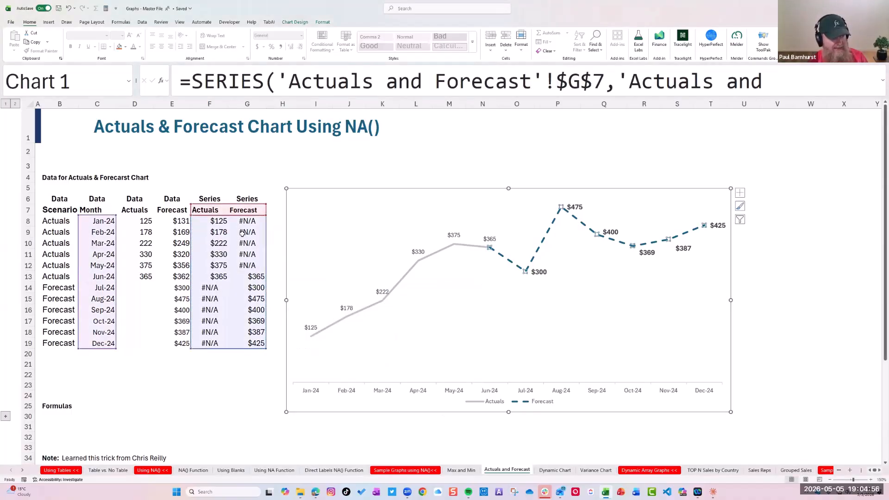
Examine the #N/A cells in the Actuals and Forecast series columns and the Jun-24 values in both series
drag(210, 287, 212, 343)
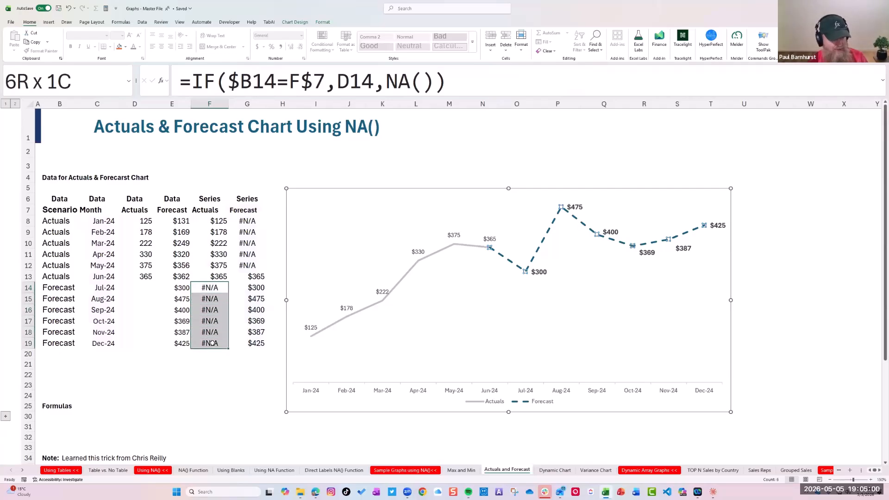
click(260, 221)
drag(260, 222, 261, 265)
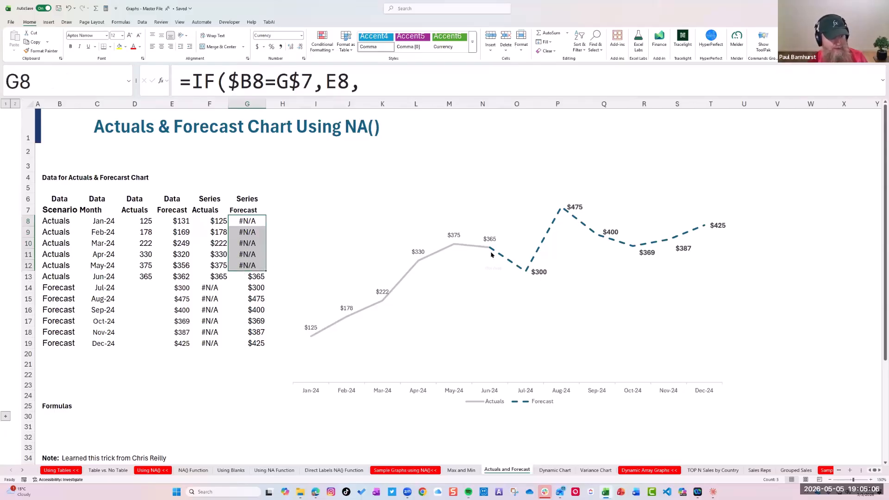
drag(216, 277, 257, 277)
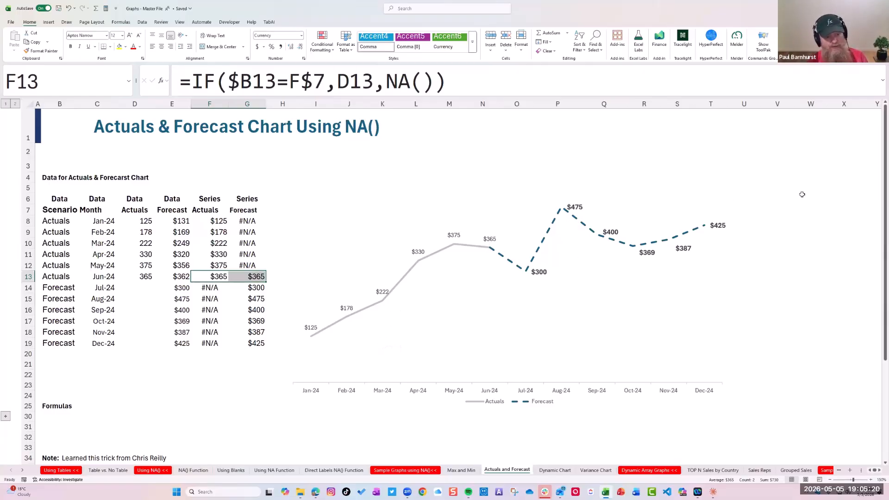
Open the Dynamic Chart sheet and review its chart, comparison checkboxes and data table
click(554, 470)
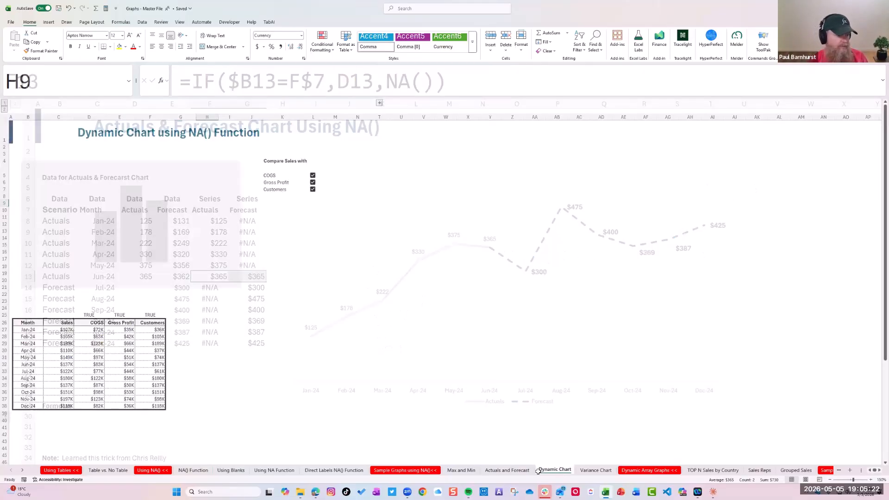
click(871, 480)
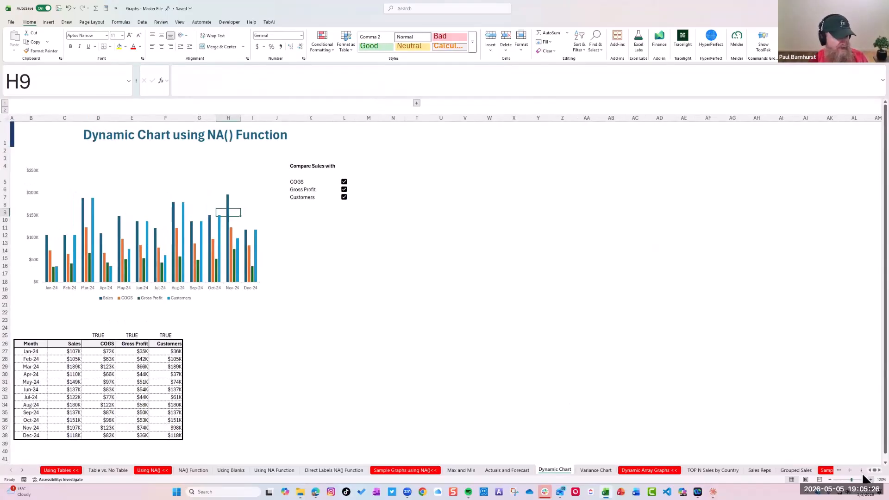
click(871, 480)
click(871, 480)
click(871, 480)
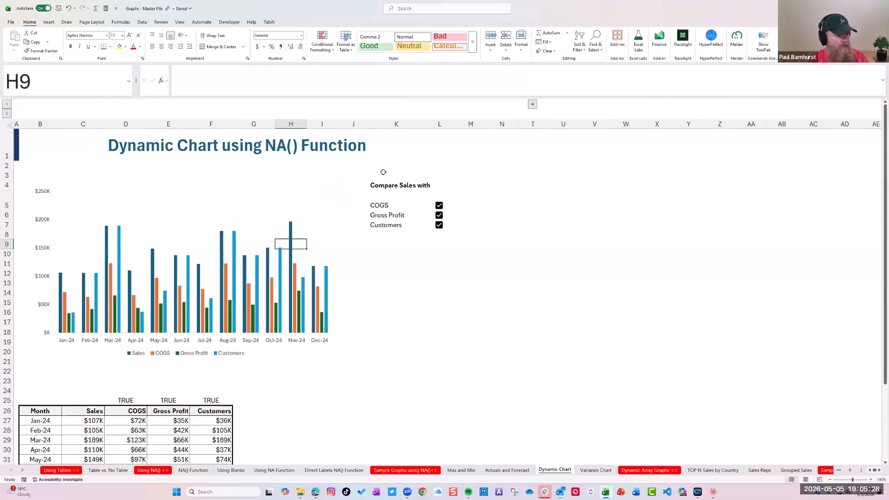
scroll(192, 289, down, 1)
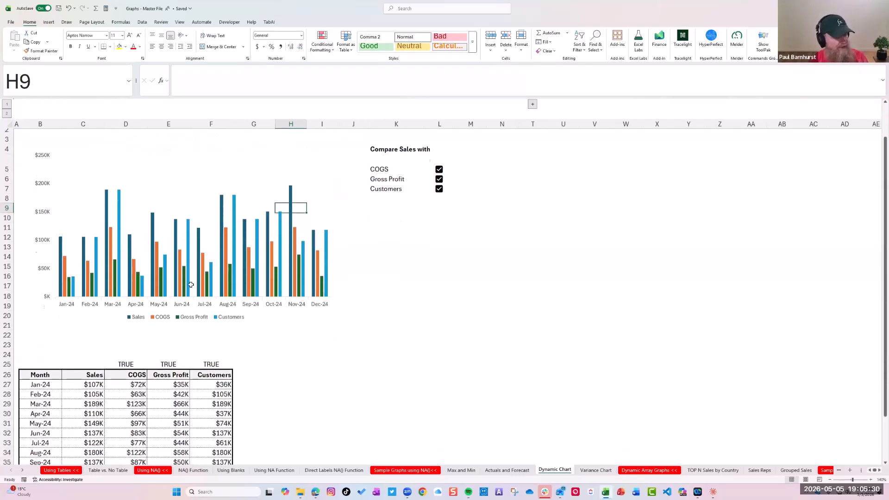
scroll(149, 298, up, 1)
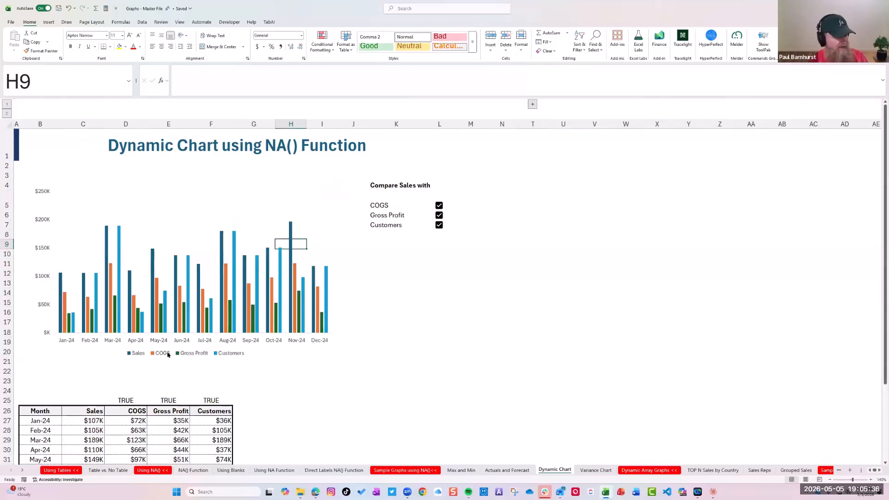
Turn off the COGS, Gross Profit and Customers comparisons so the chart plots only Sales
click(439, 205)
key(Down)
key(space)
key(Down)
key(space)
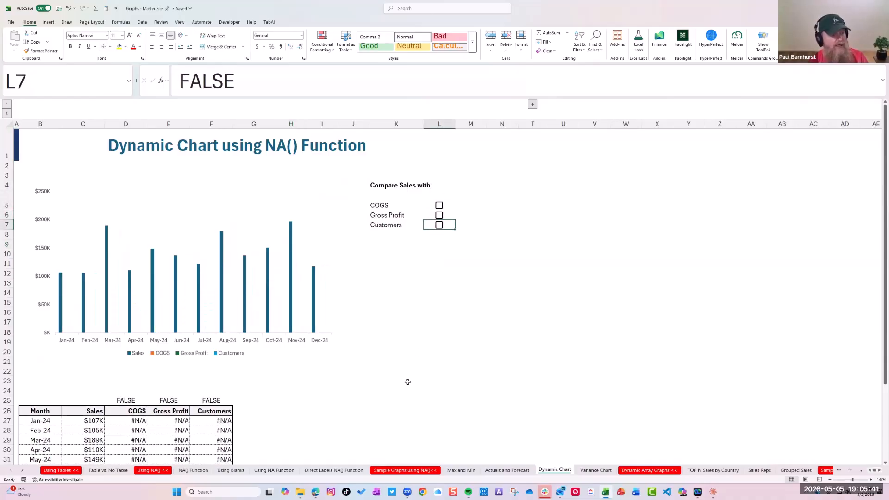
Turn the COGS, Gross Profit and Customers comparisons back on and switch all three off again
click(439, 205)
click(439, 214)
click(439, 225)
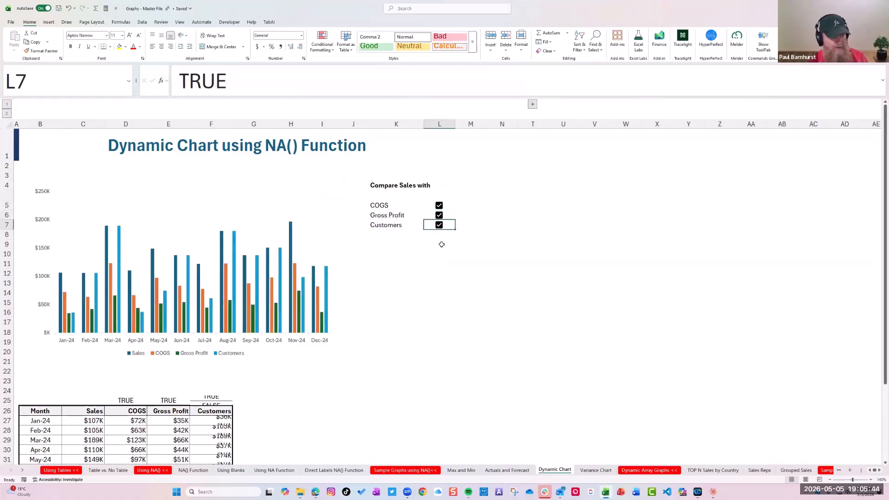
click(439, 225)
click(439, 215)
click(439, 205)
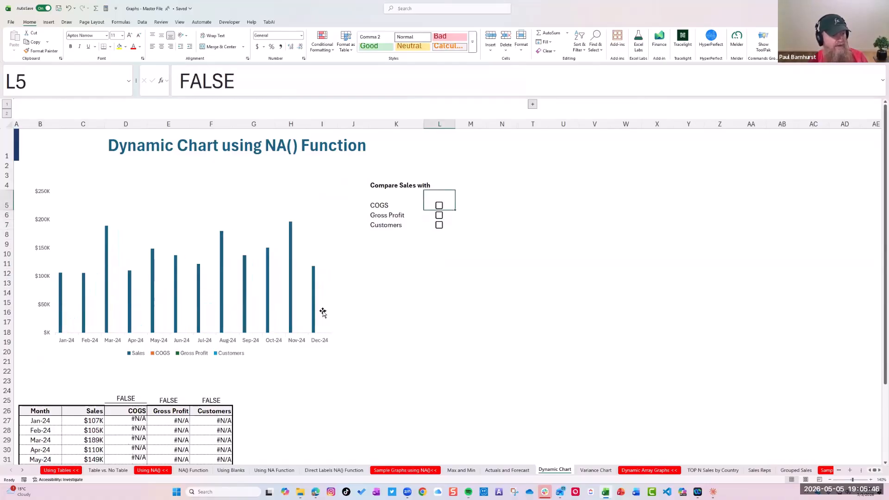
Inspect the Gross Profit formula in E27, the checkbox link in D25 and the COGS formulas in D27:D38
scroll(73, 326, down, 3)
click(171, 333)
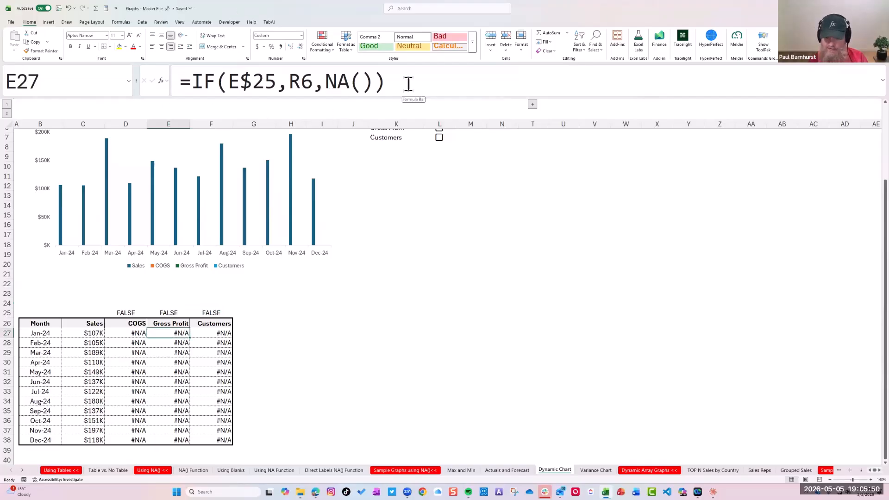
click(391, 341)
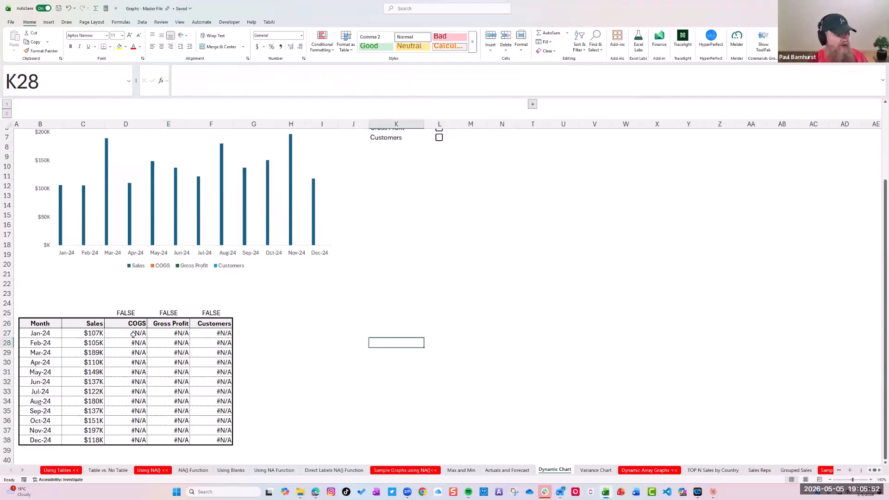
click(133, 333)
key(Up)
key(Up)
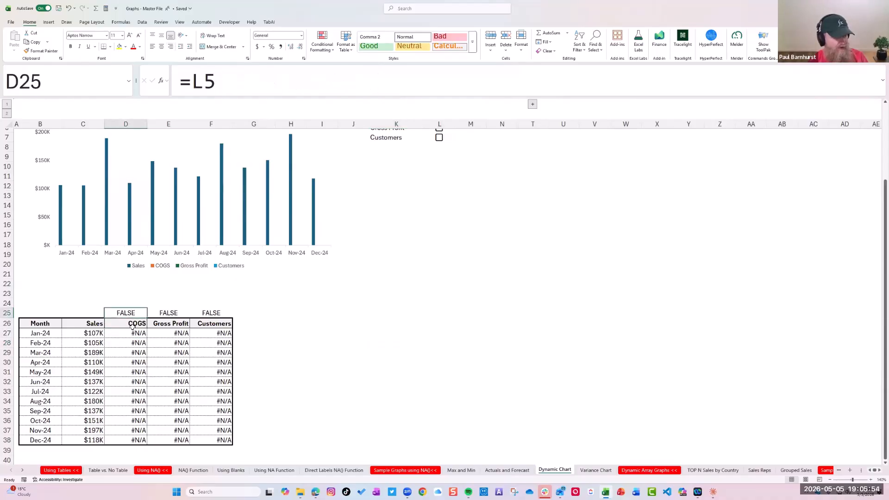
drag(135, 332, 138, 440)
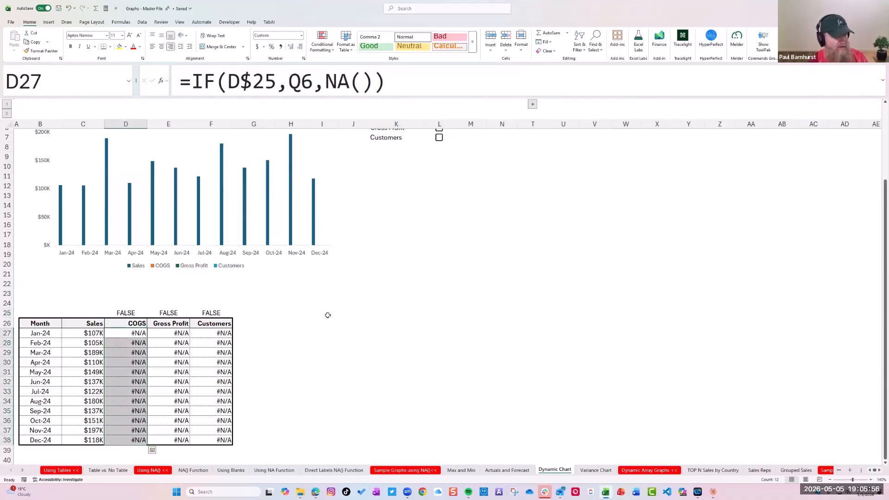
Expand the grouped columns holding the raw monthly data and turn on the COGS comparison
scroll(325, 318, down, 3)
scroll(325, 318, up, 4)
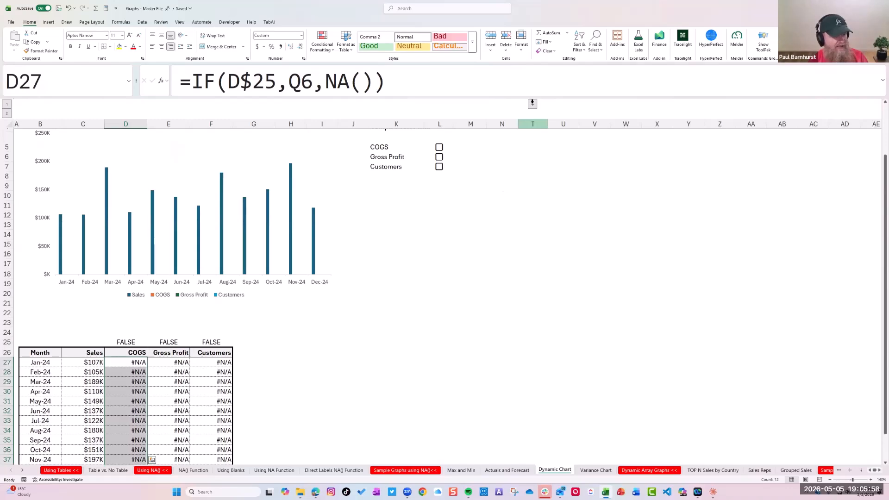
click(533, 104)
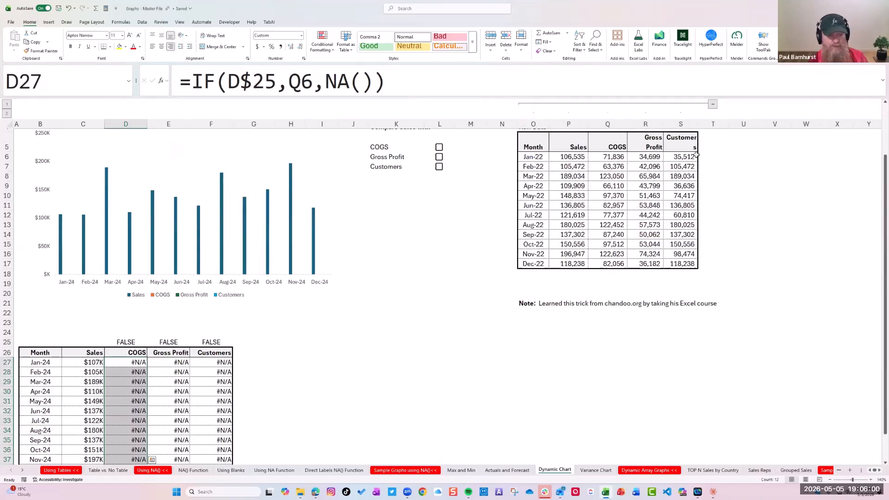
click(439, 148)
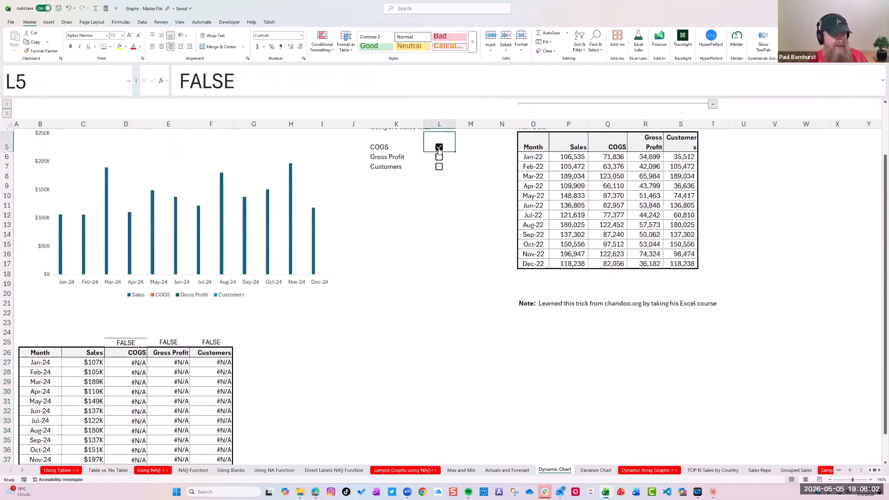
Inspect the COGS checkbox link in D25 and the formulas in D27:D38 with the COGS comparison turned on
scroll(263, 261, down, 3)
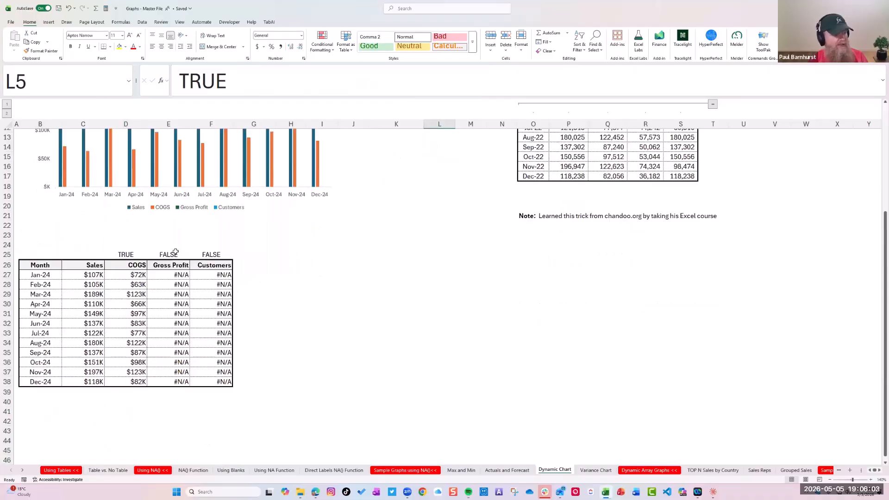
click(126, 254)
click(138, 275)
drag(141, 370, 139, 382)
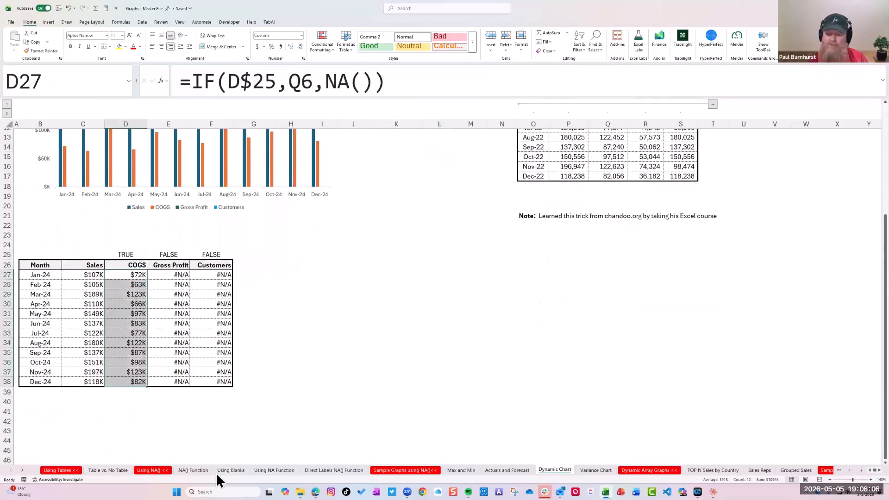
Switch the comparison from COGS to Gross Profit, check the chart's source table, and turn Gross Profit off again
scroll(439, 316, up, 4)
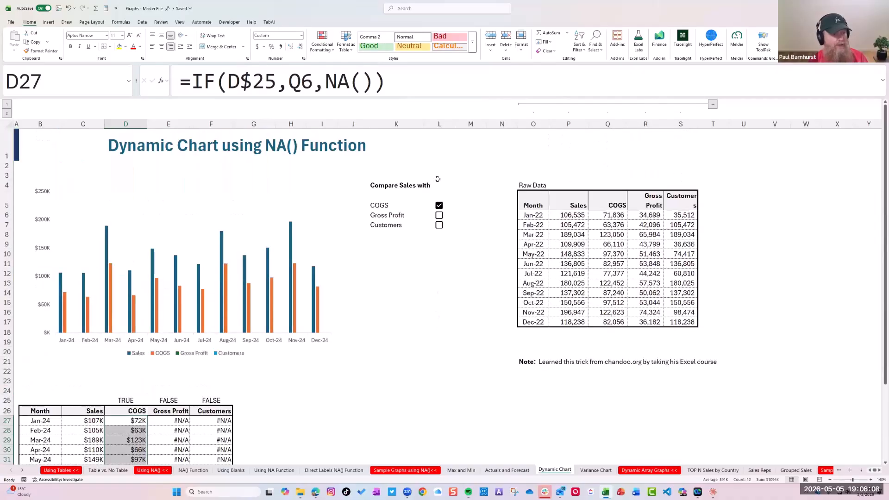
click(439, 205)
click(439, 216)
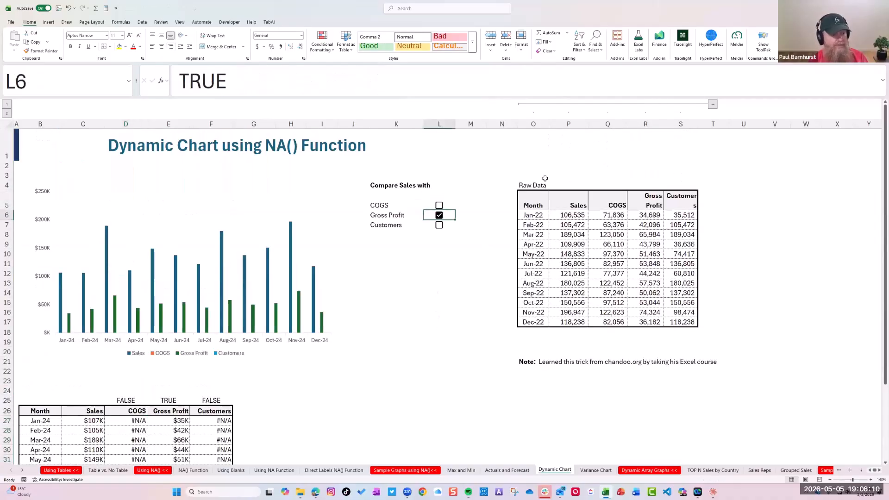
scroll(172, 396, down, 4)
scroll(172, 396, up, 3)
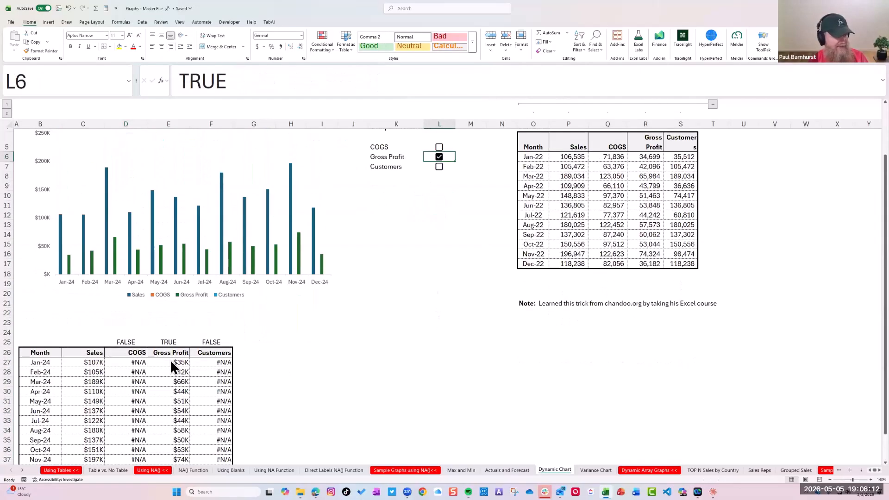
scroll(179, 366, down, 3)
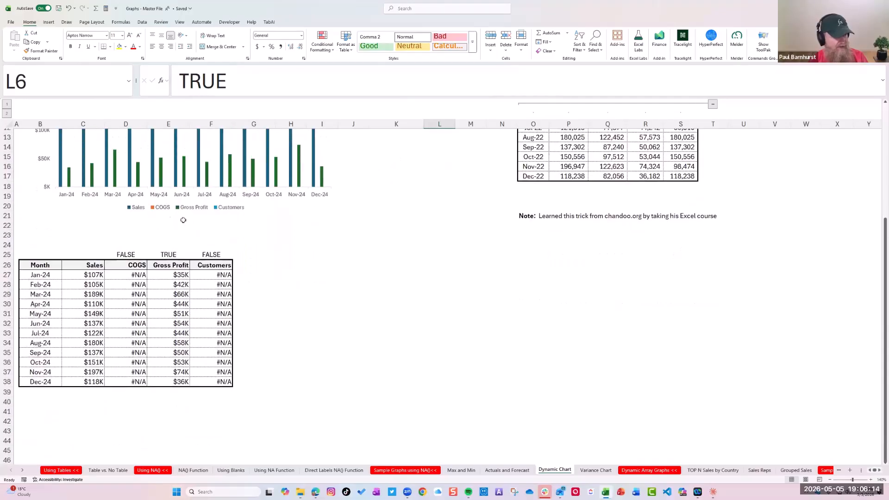
scroll(174, 219, up, 4)
click(440, 215)
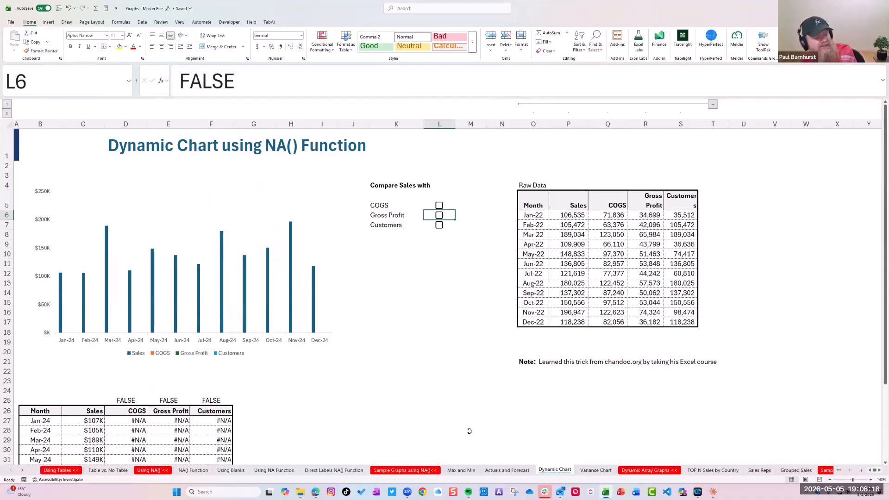
On the Variance Chart sheet, examine the >0 series formulas in E8:E17 and the <0 series formulas in F8:F17
click(592, 470)
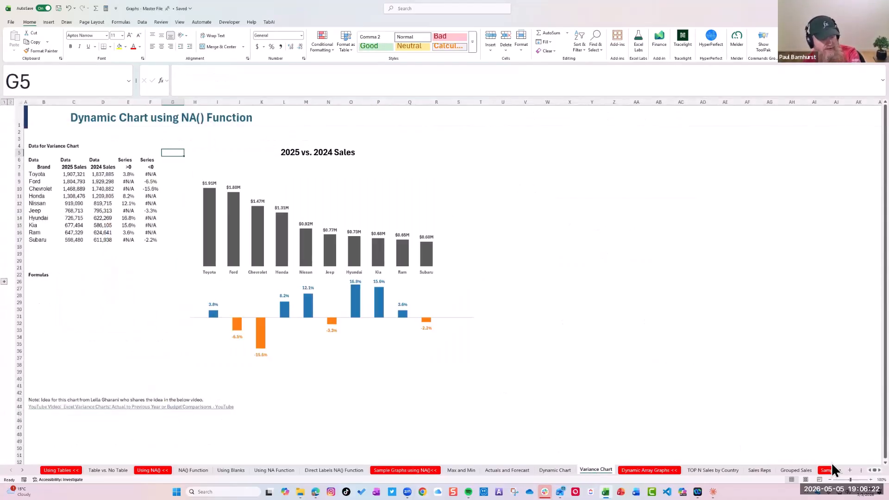
click(871, 481)
click(871, 480)
click(871, 480)
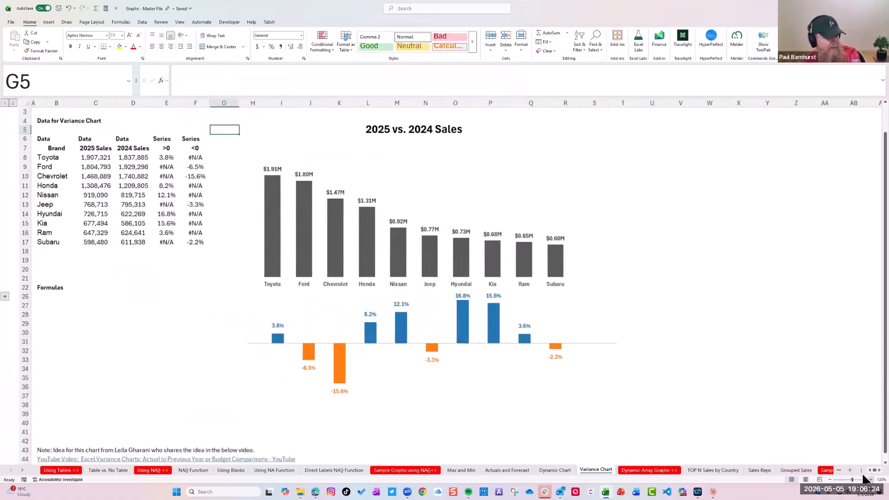
click(871, 480)
scroll(245, 298, up, 2)
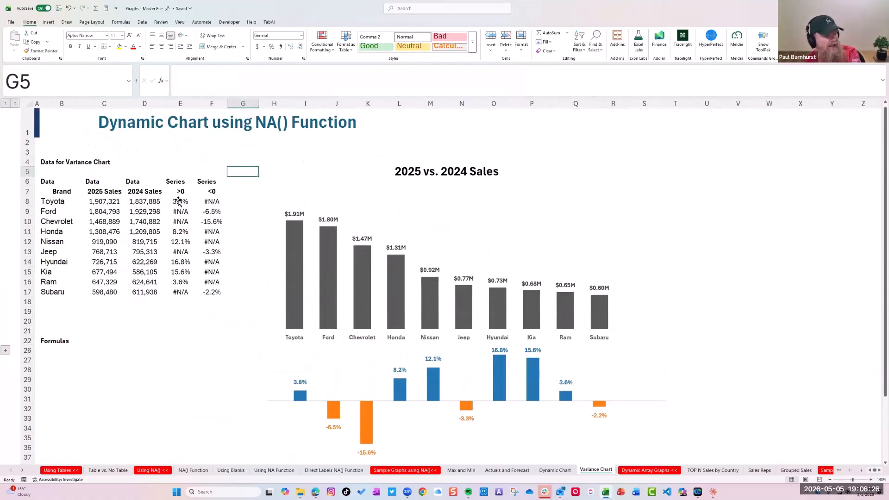
click(179, 202)
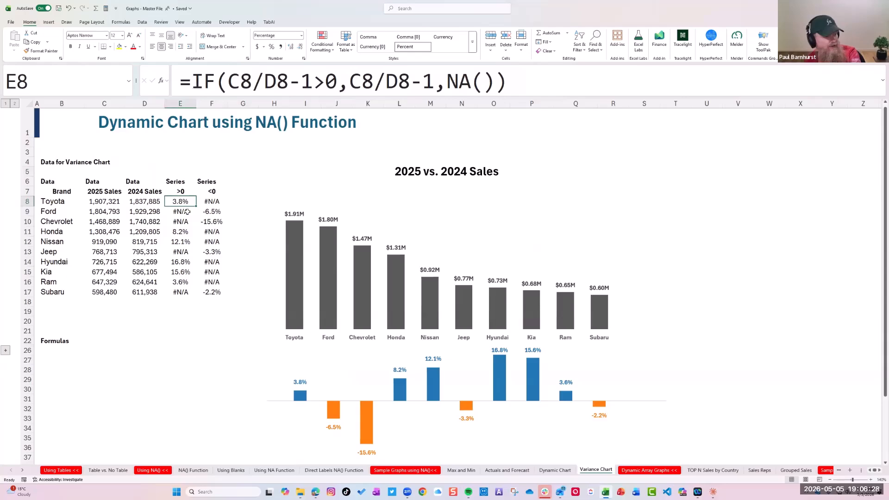
drag(175, 186, 176, 291)
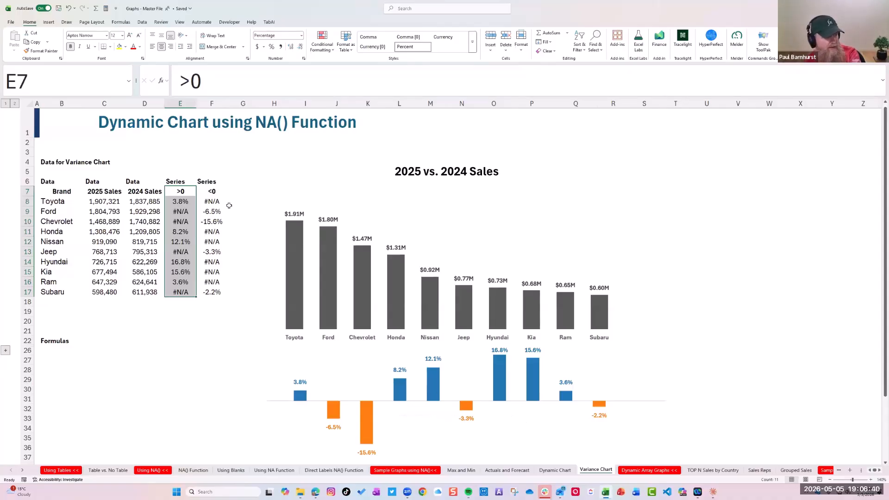
drag(216, 201, 216, 291)
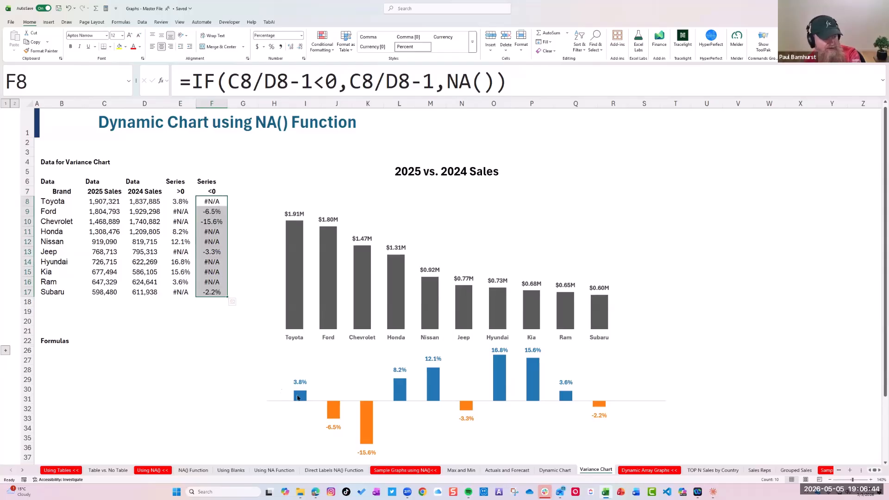
click(210, 200)
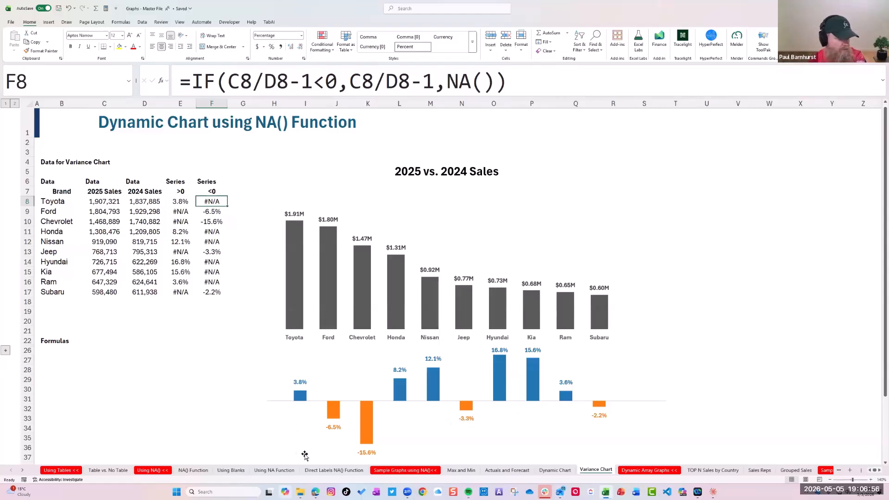
Open the Direct Labels NA() Function sheet
click(320, 470)
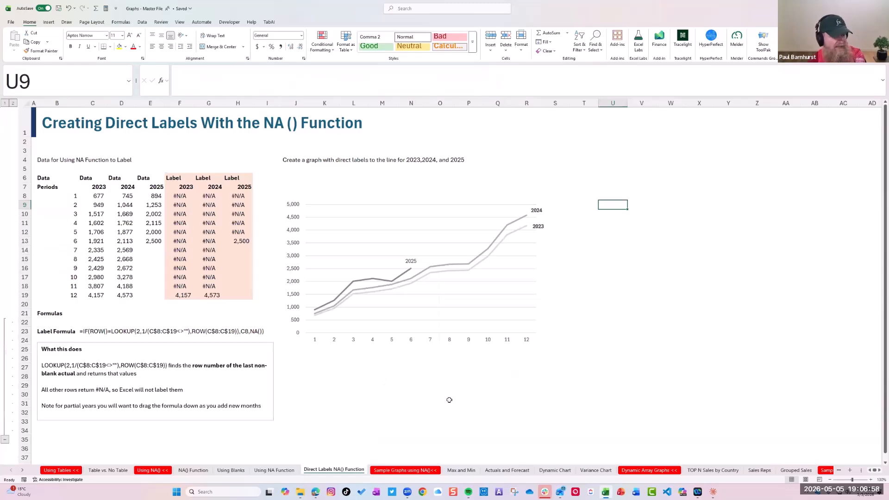
click(850, 470)
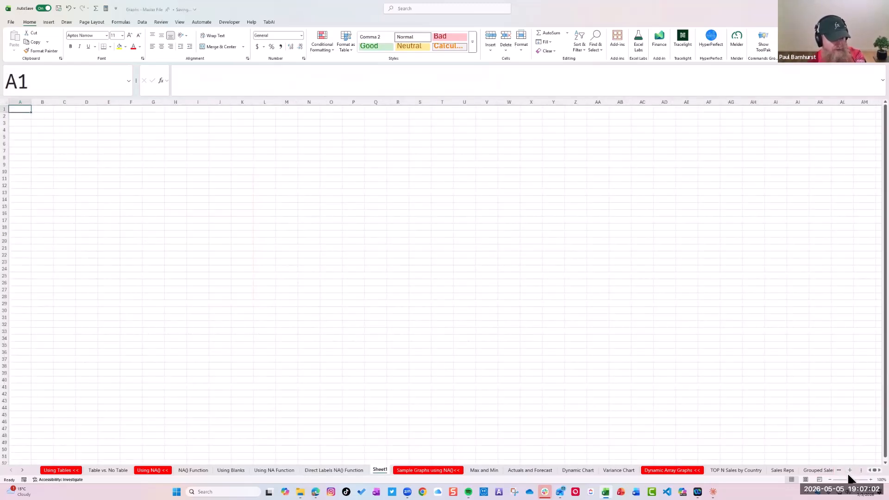
right_click(380, 470)
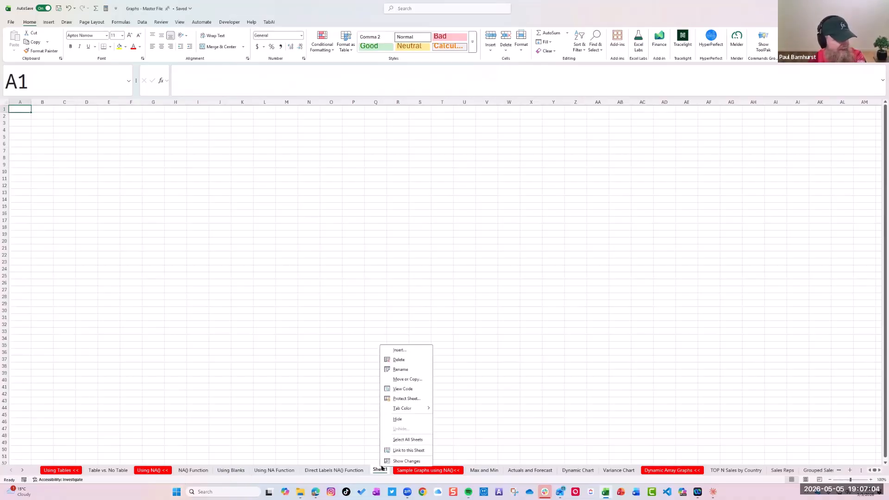
click(398, 361)
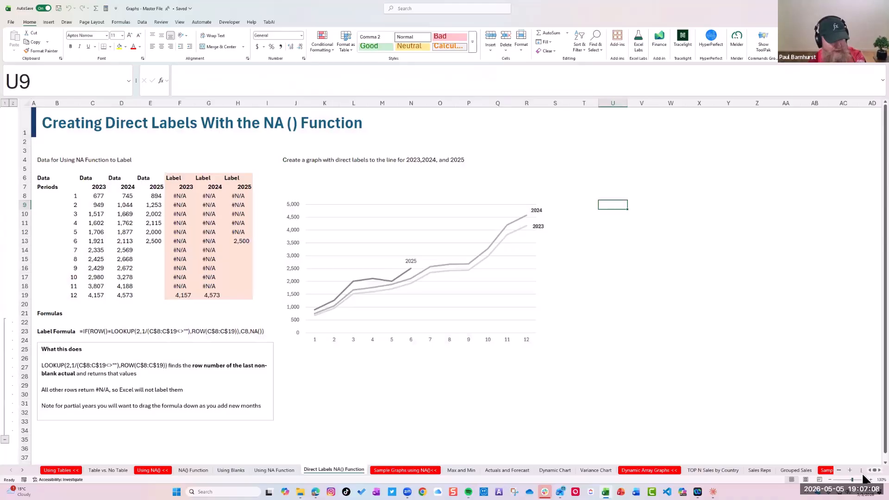
Clear the label formulas in F8:H19 and delete the existing line chart on the direct labels sheet
click(870, 480)
click(871, 480)
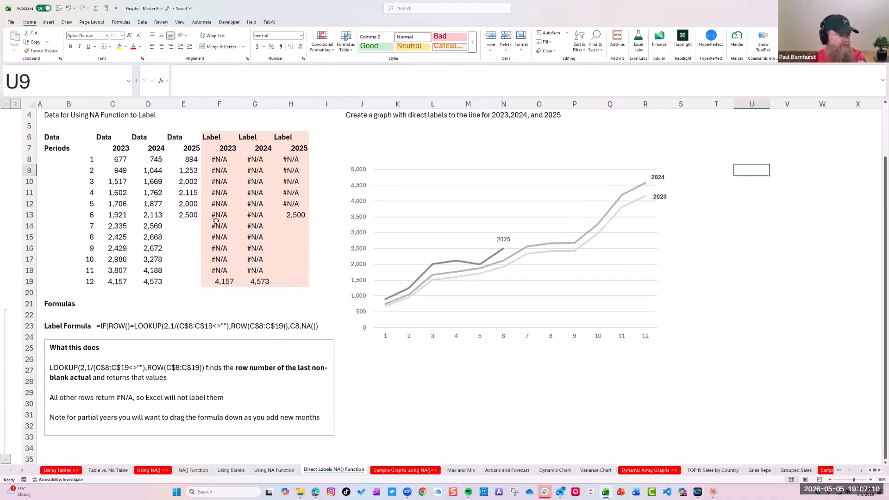
scroll(221, 215, up, 1)
drag(217, 219, 277, 345)
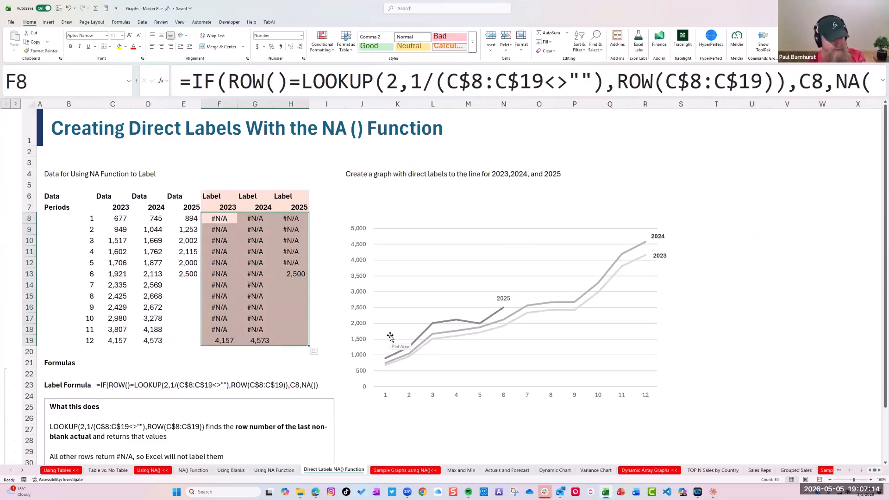
click(435, 199)
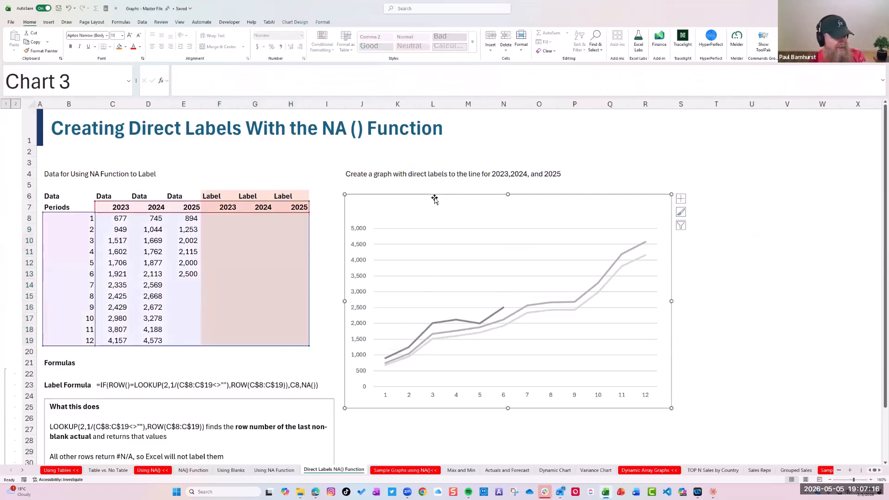
key(Delete)
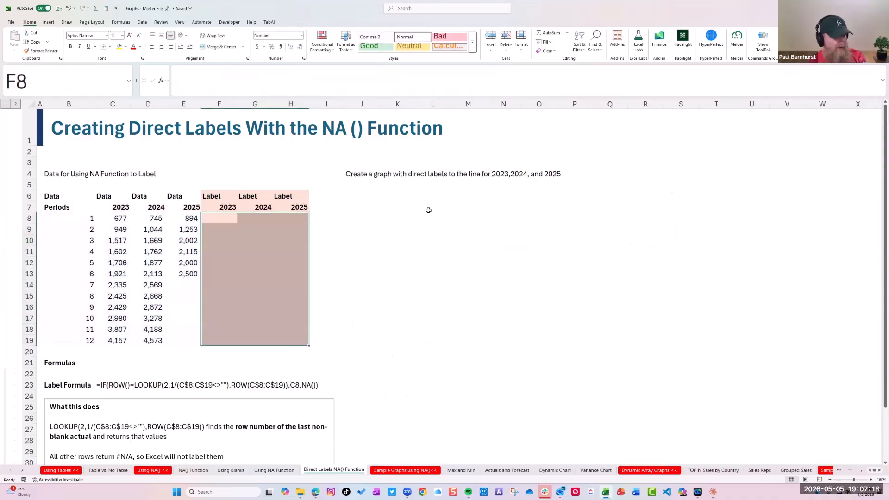
click(420, 353)
Review the 2023 to 2025 data in C8:E19, the 2023 label header in F7 and the final 2023 value in C19
drag(113, 218, 183, 341)
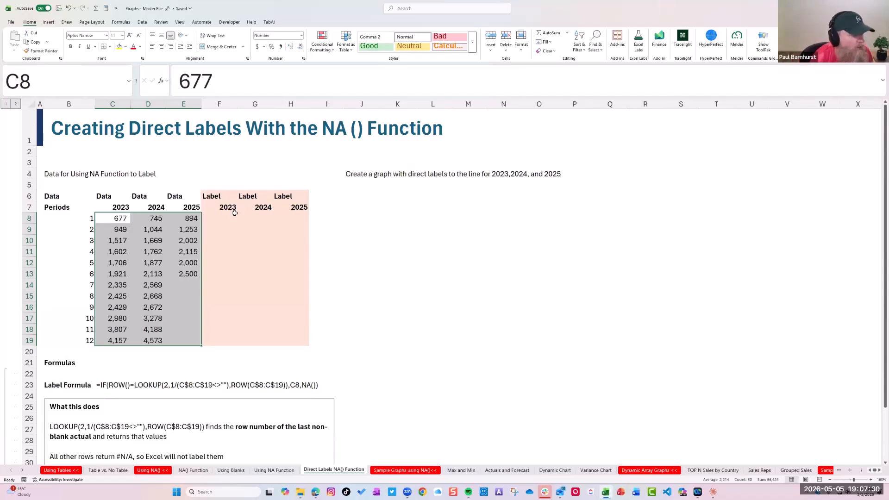
click(224, 210)
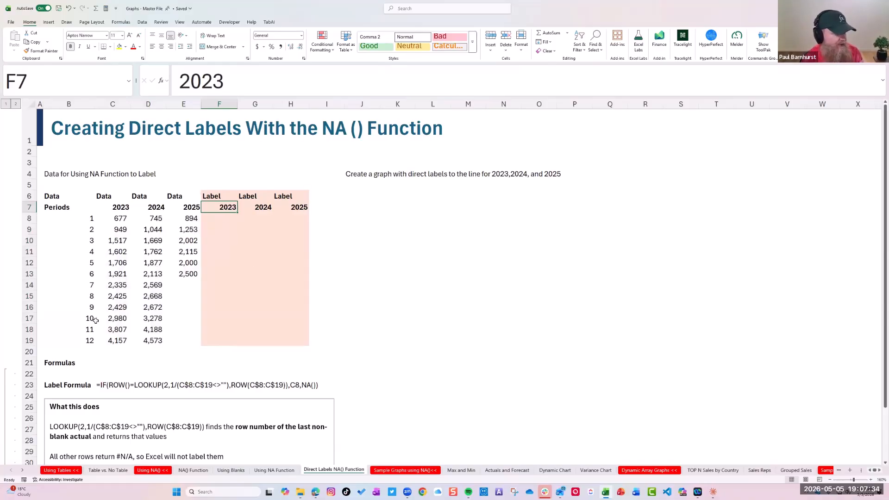
click(116, 208)
click(122, 341)
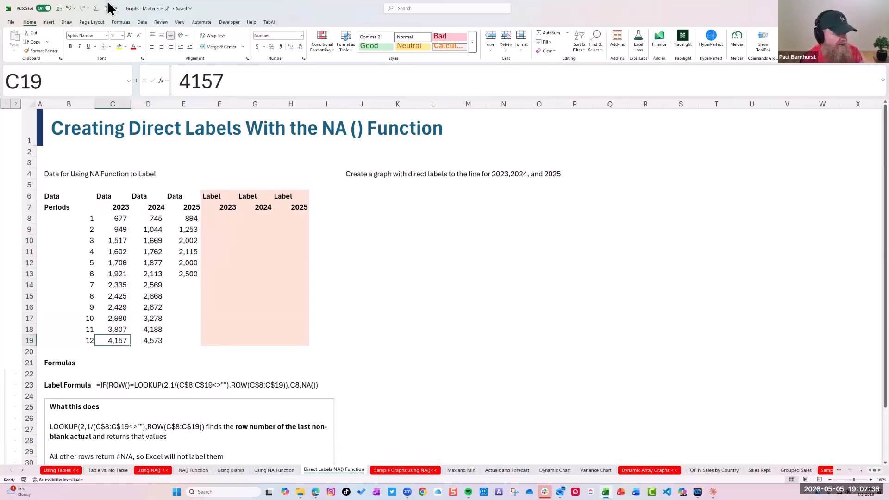
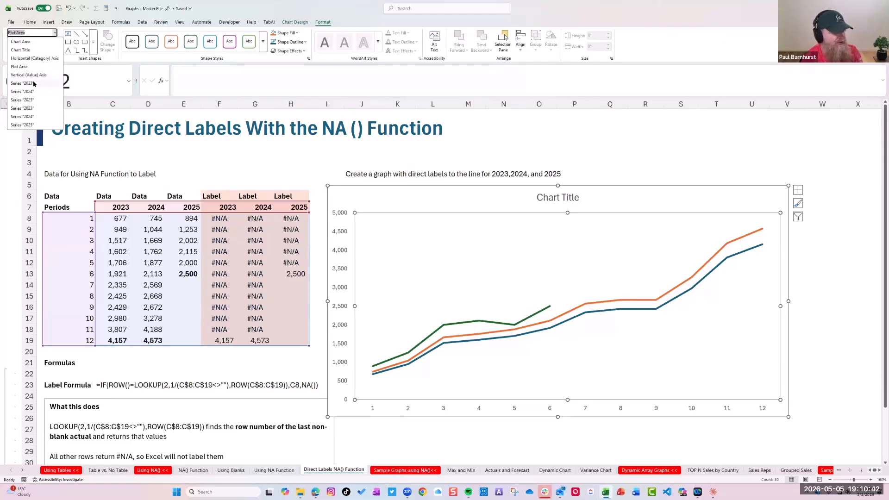
Select the 2023 label series from column F in the line chart and look through its series formatting options
click(25, 109)
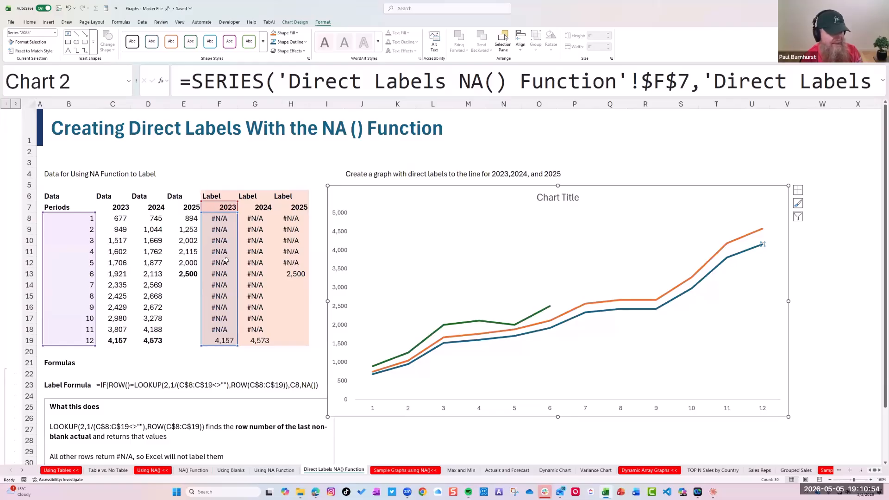
double_click(760, 252)
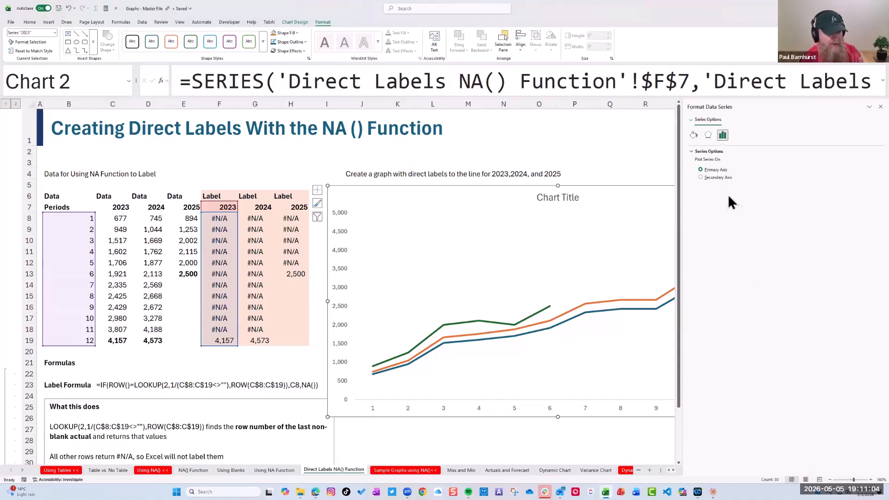
click(693, 119)
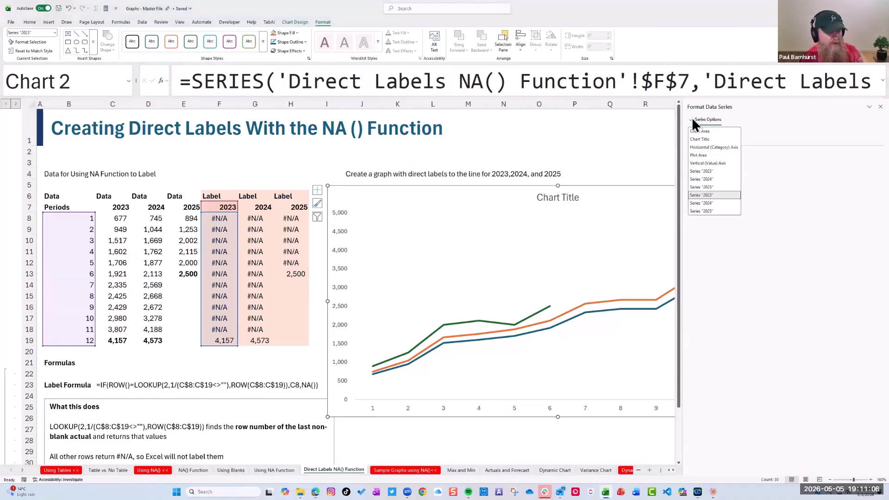
click(783, 116)
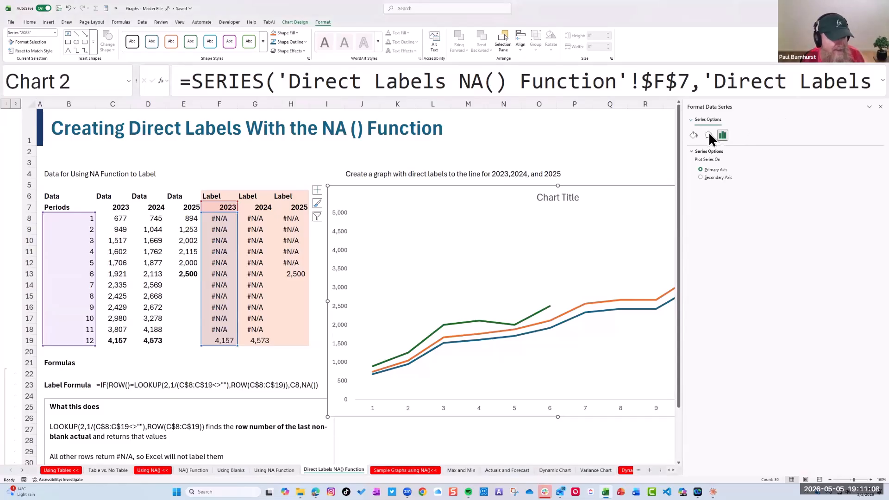
click(693, 134)
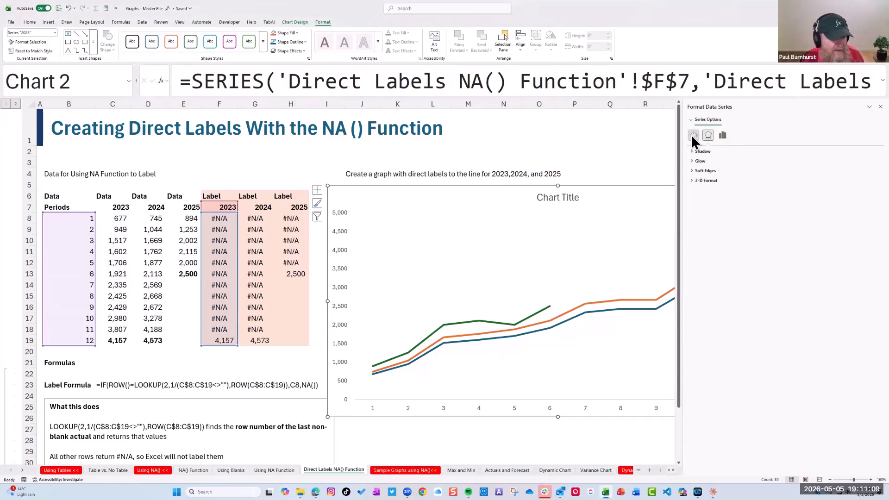
click(723, 134)
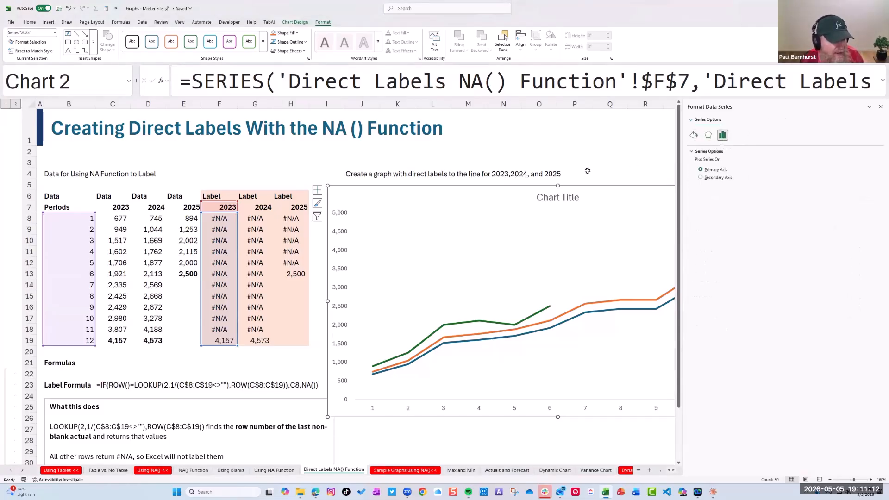
click(881, 108)
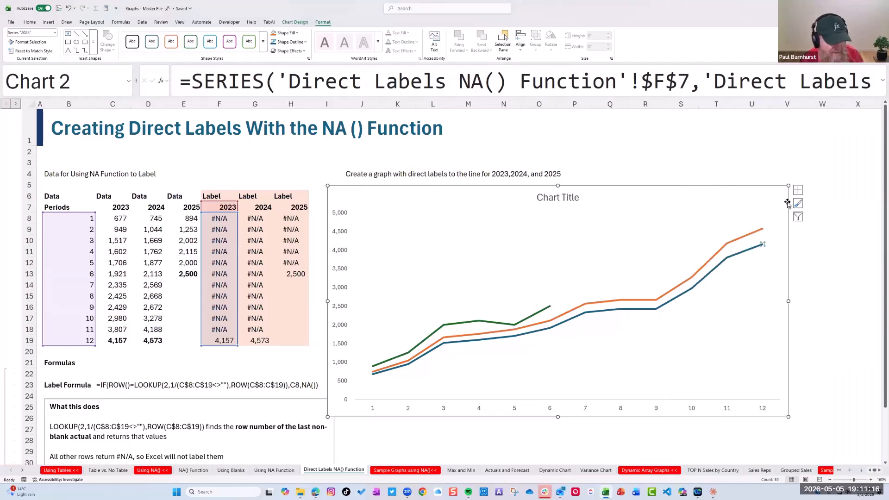
Add data labels to the 2023 label series and open their detailed formatting options
click(797, 191)
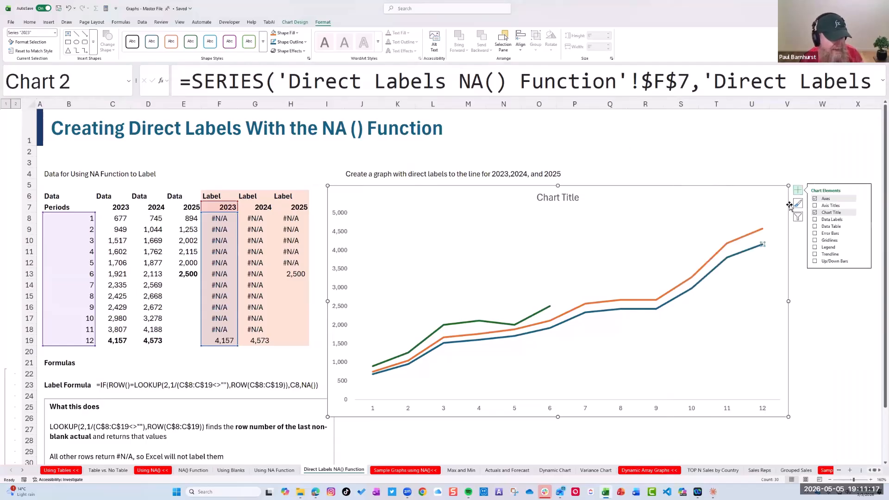
click(815, 220)
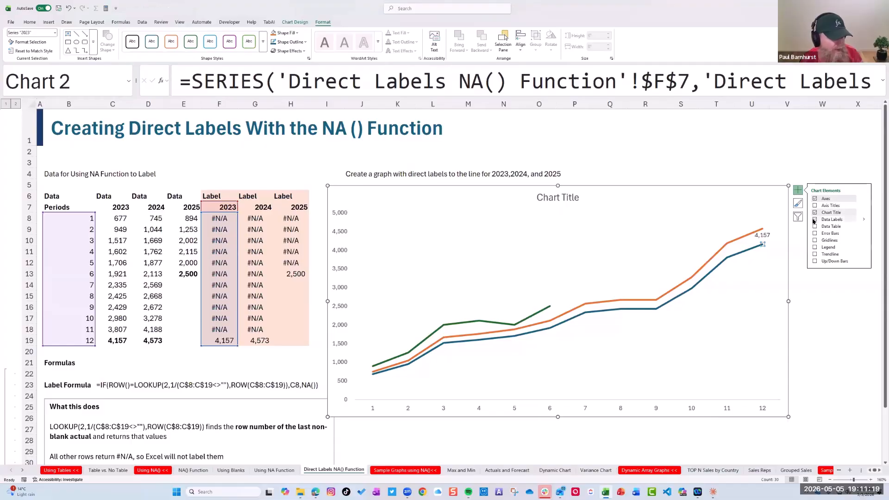
click(863, 219)
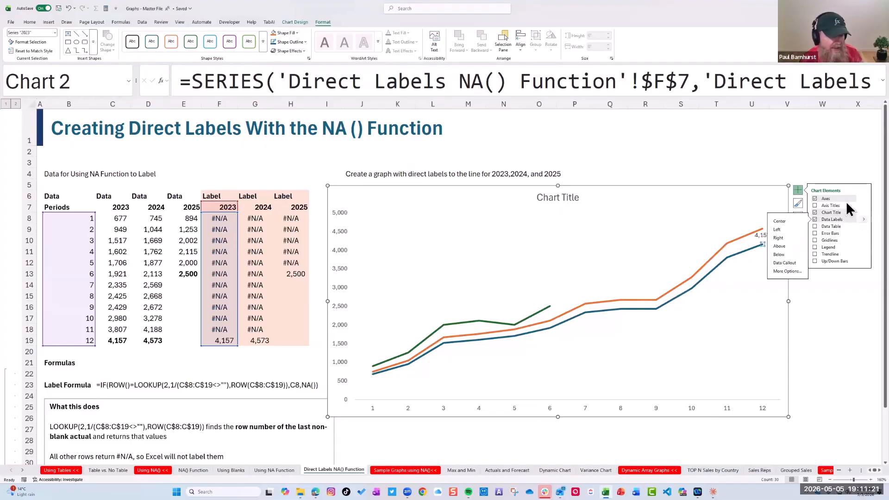
click(786, 272)
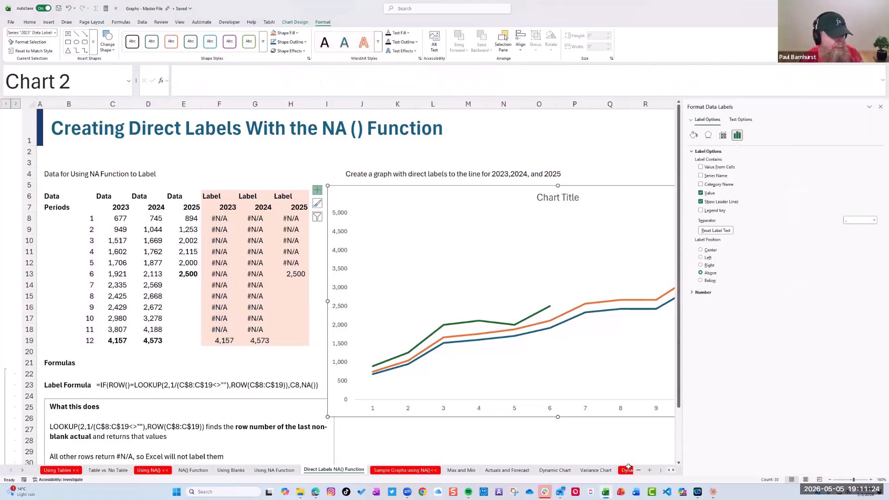
scroll(673, 470, right, 5)
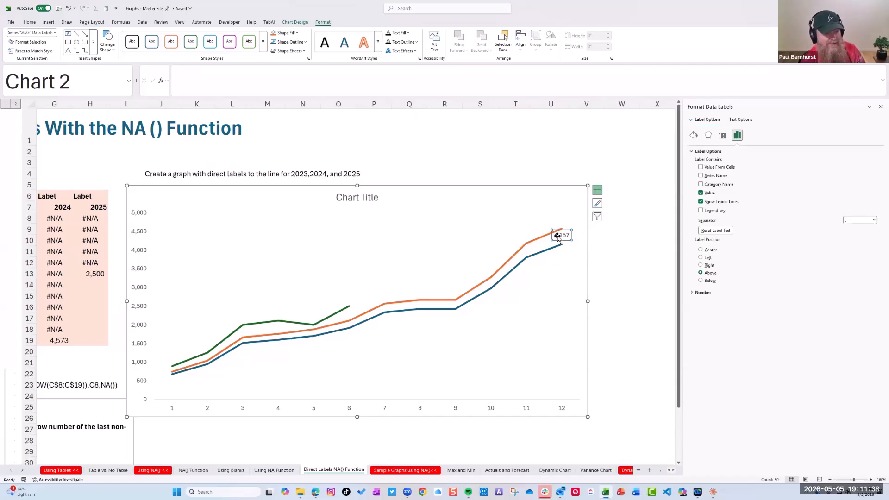
Try to take the 2023 data label text from cells, using header cell F7 as the label range
click(701, 167)
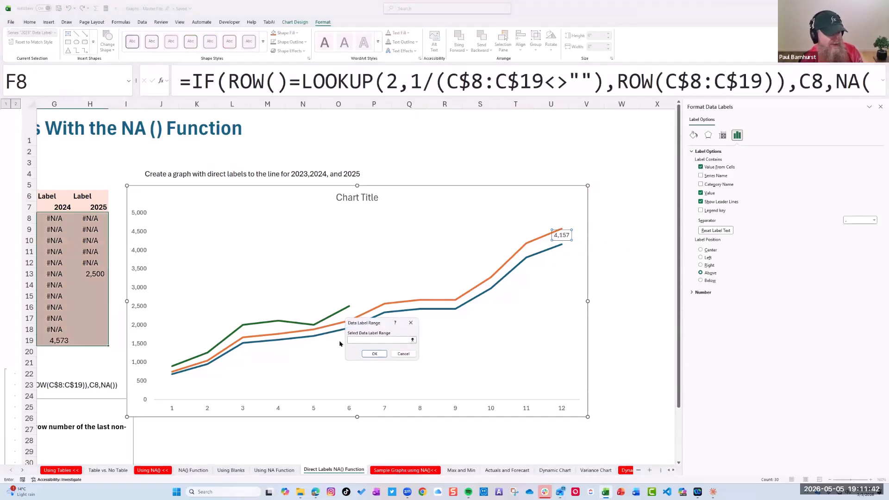
click(413, 340)
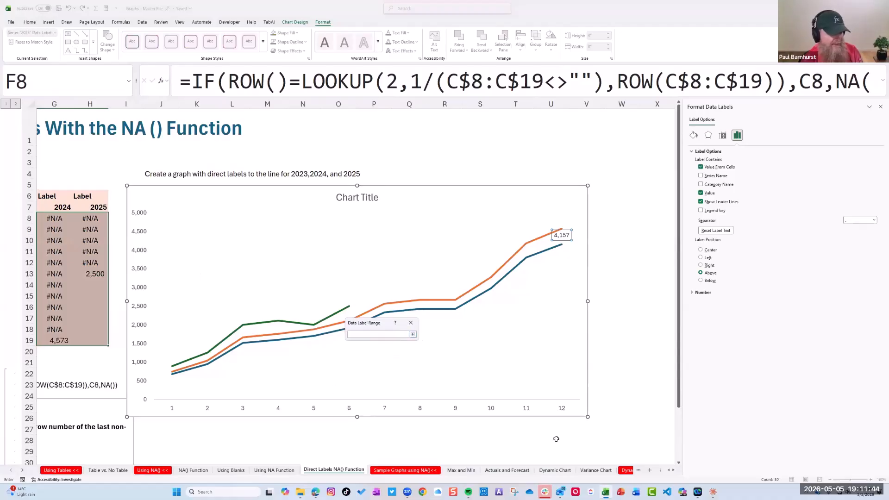
click(60, 207)
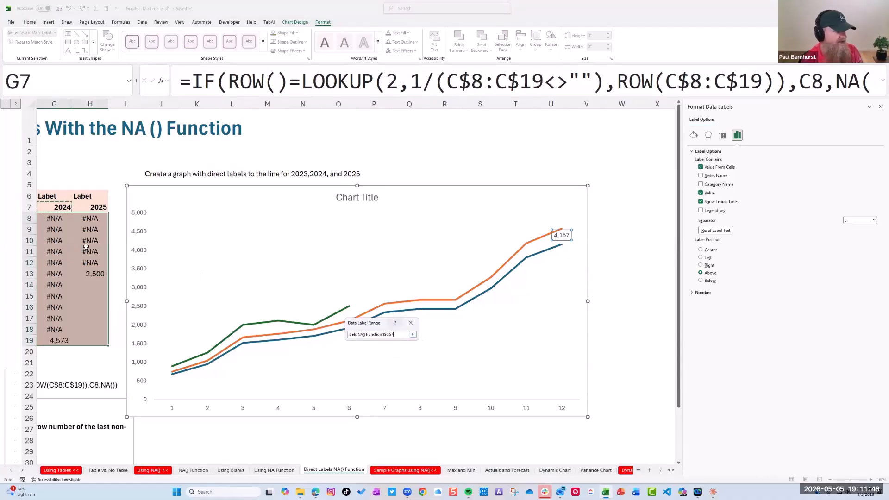
key(Left)
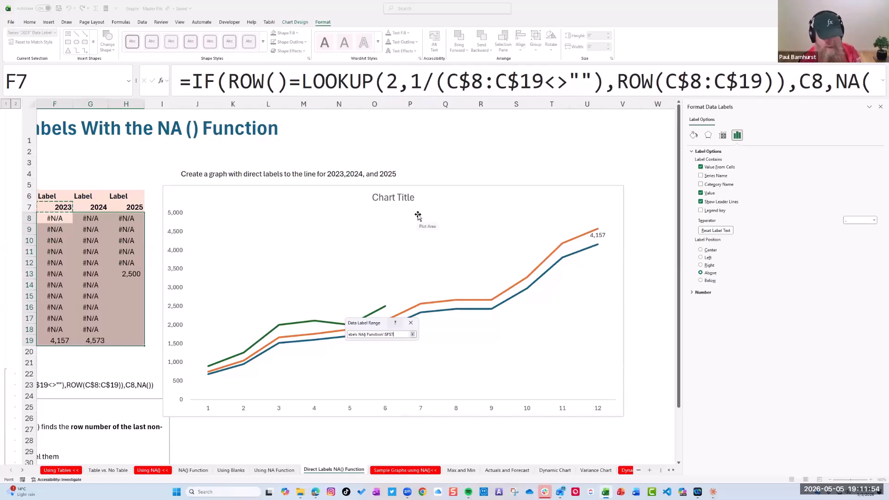
click(655, 251)
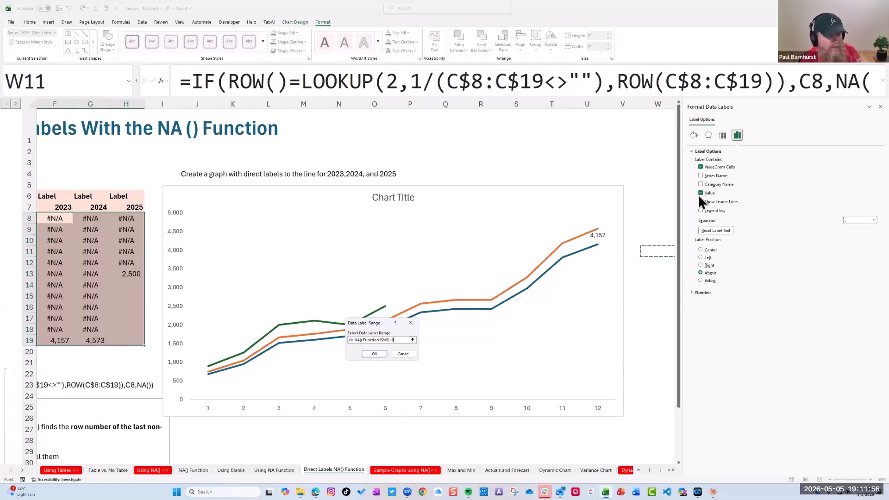
click(701, 193)
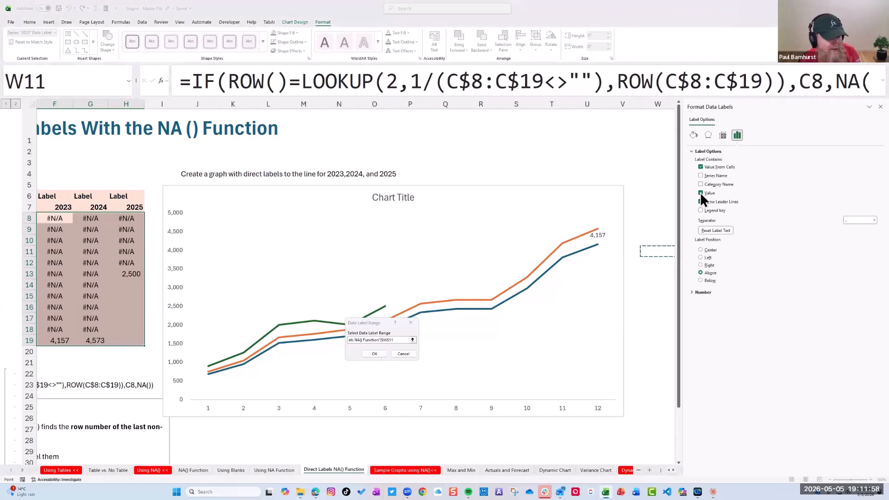
click(657, 221)
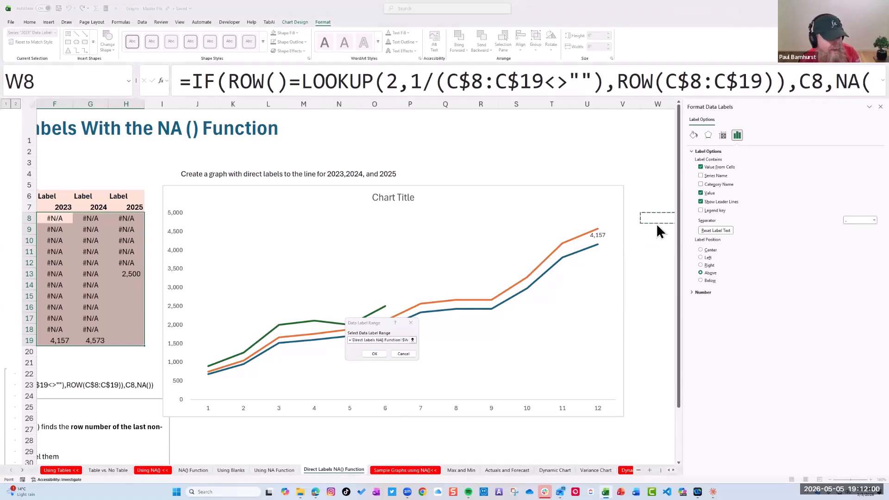
click(54, 205)
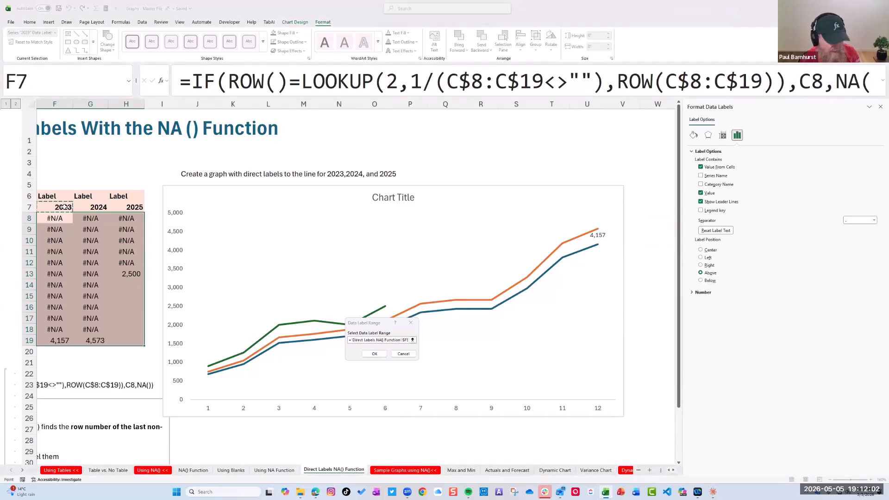
Clear the data label range, confirm it empty, and turn off both Value and Value From Cells for the 2023 label
click(412, 340)
drag(400, 335, 252, 332)
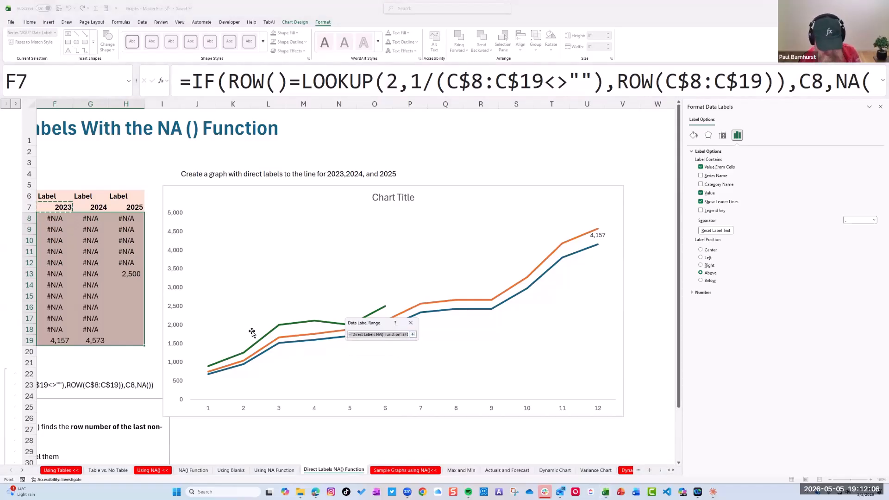
key(BackSpace)
click(412, 335)
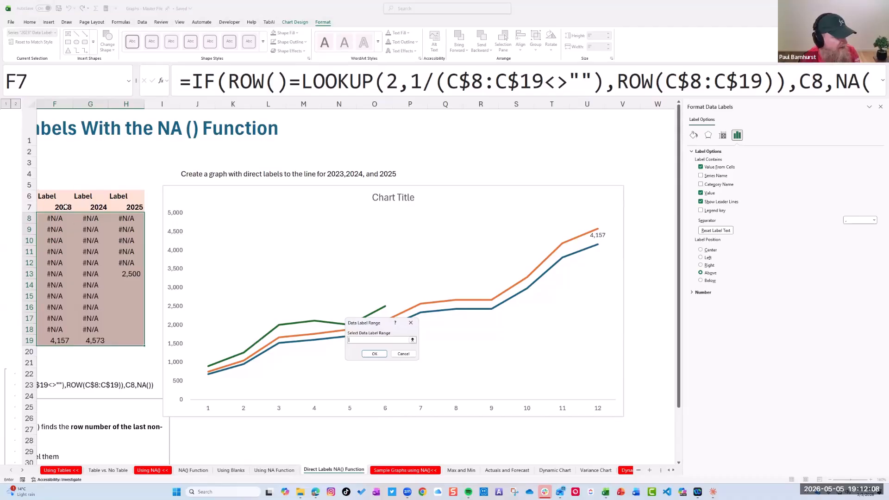
click(374, 353)
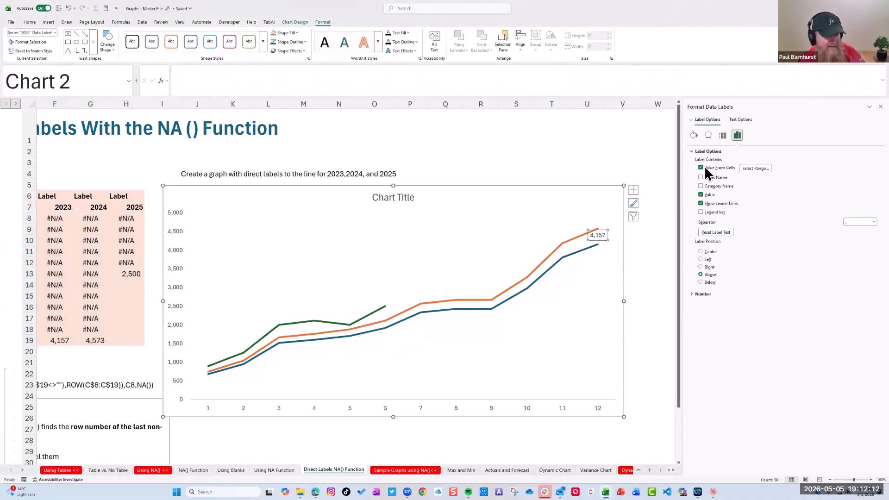
click(701, 195)
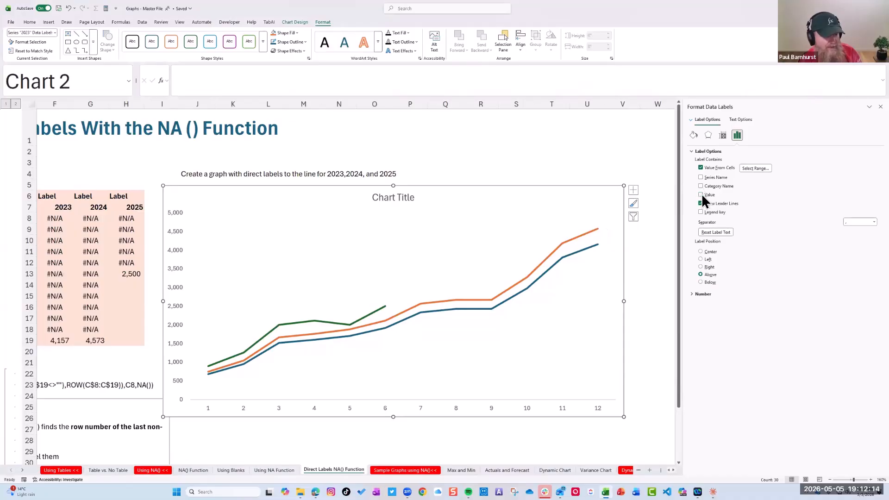
click(702, 168)
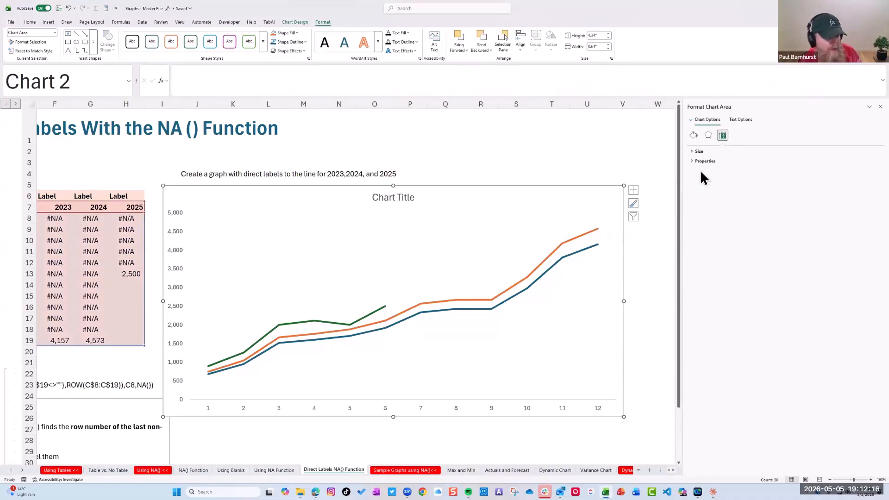
click(596, 230)
key(Right)
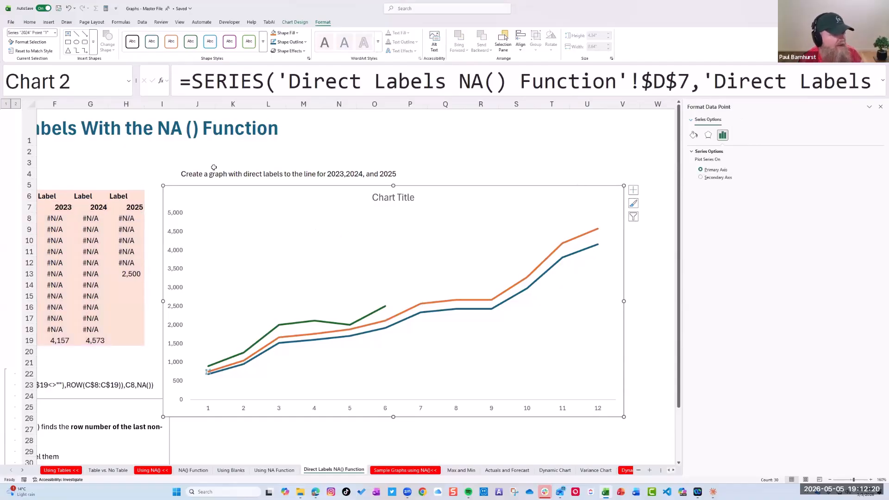
click(634, 191)
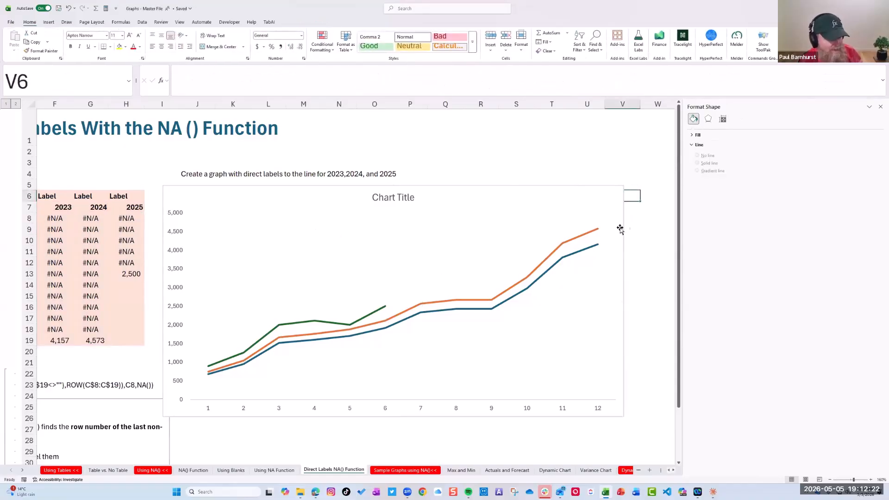
Add data labels to the 2023 label series from column F and open their label options
click(597, 237)
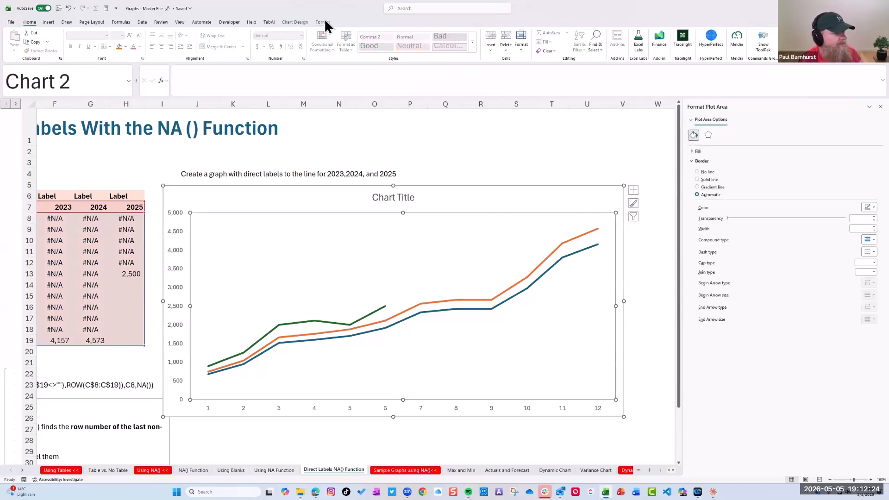
click(297, 22)
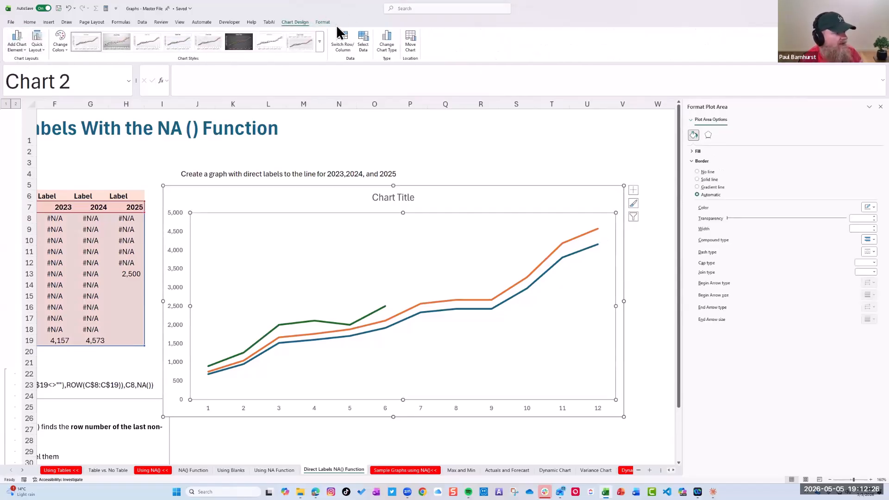
click(323, 22)
click(56, 33)
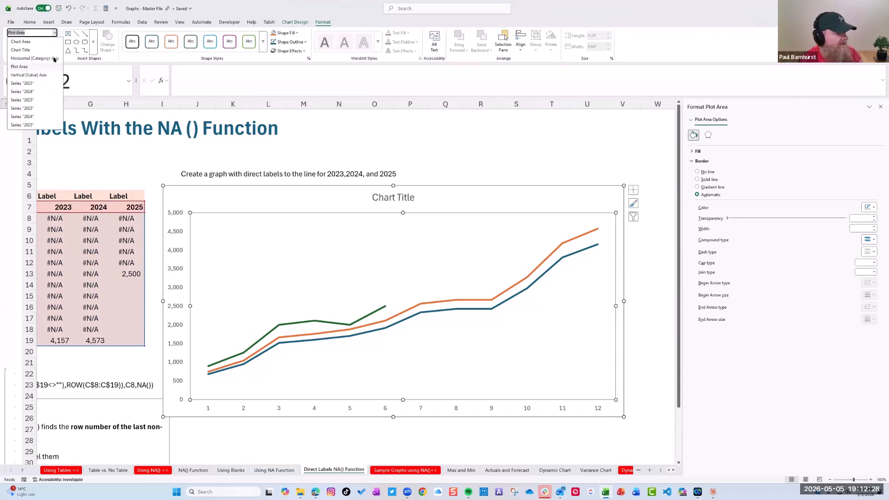
click(34, 109)
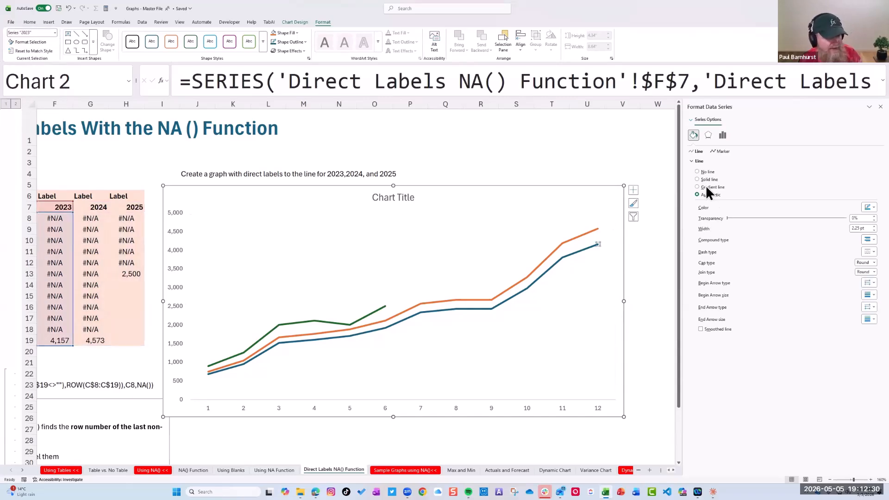
click(633, 190)
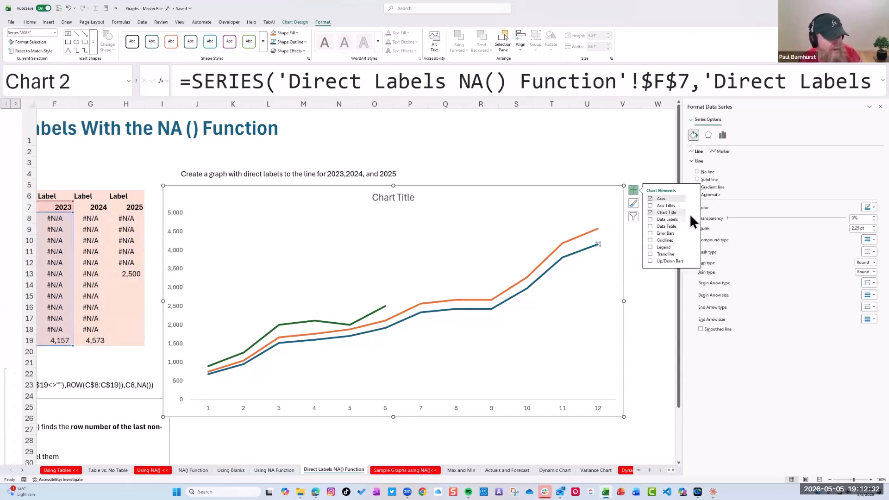
click(651, 219)
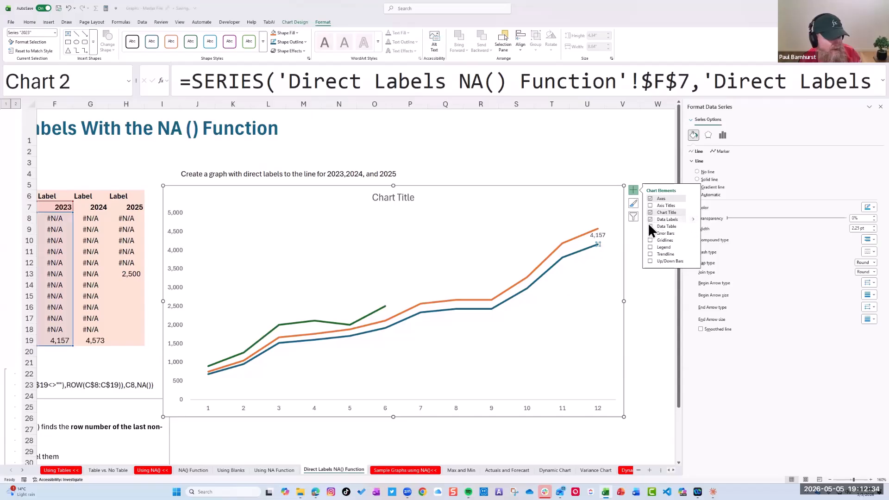
mouse_move(692, 221)
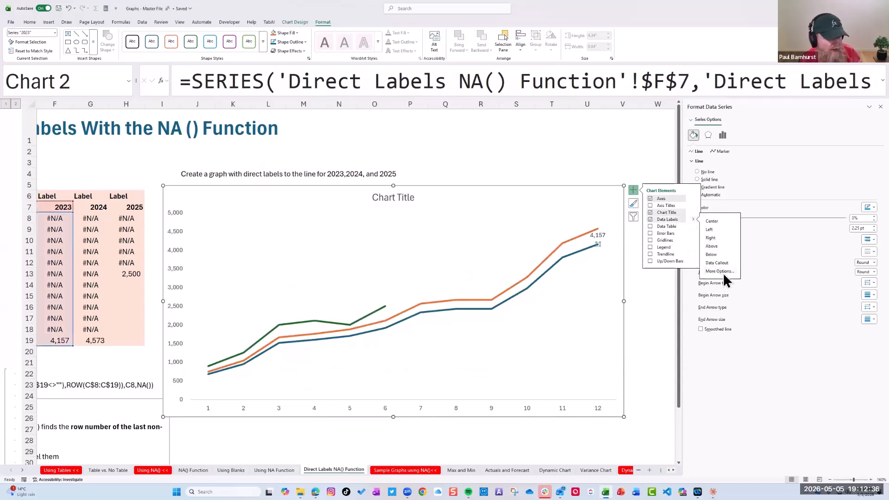
click(713, 274)
click(735, 137)
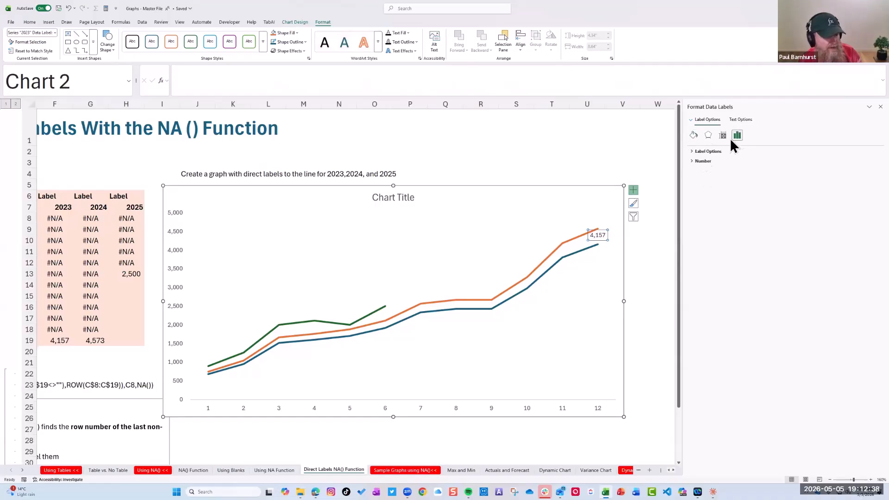
Turn on Value From Cells for the 2023 data label, using header cell F7 as the label range
click(692, 152)
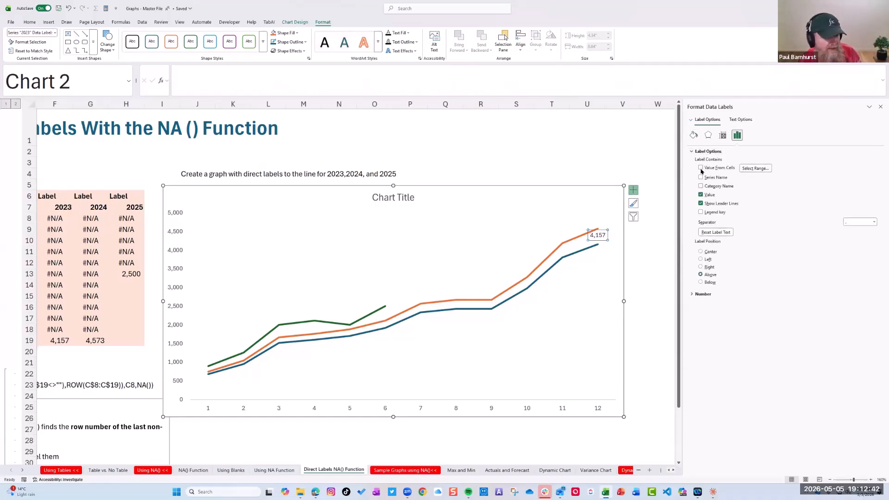
click(754, 169)
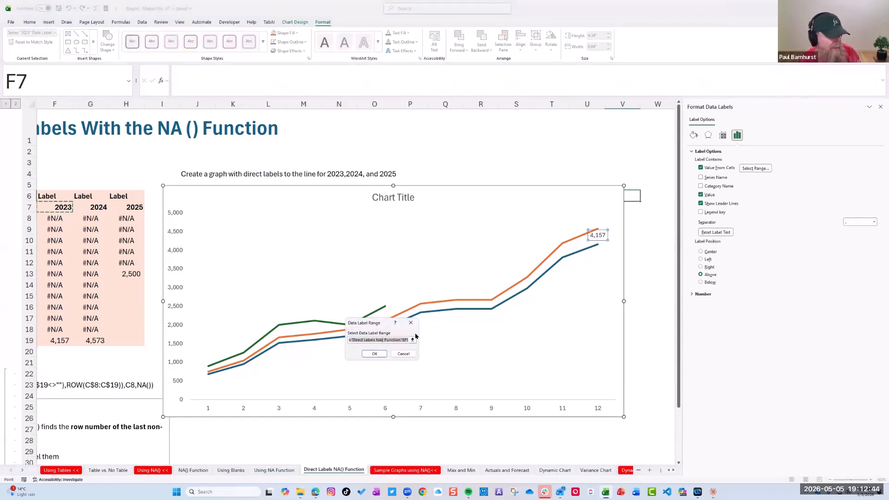
click(374, 354)
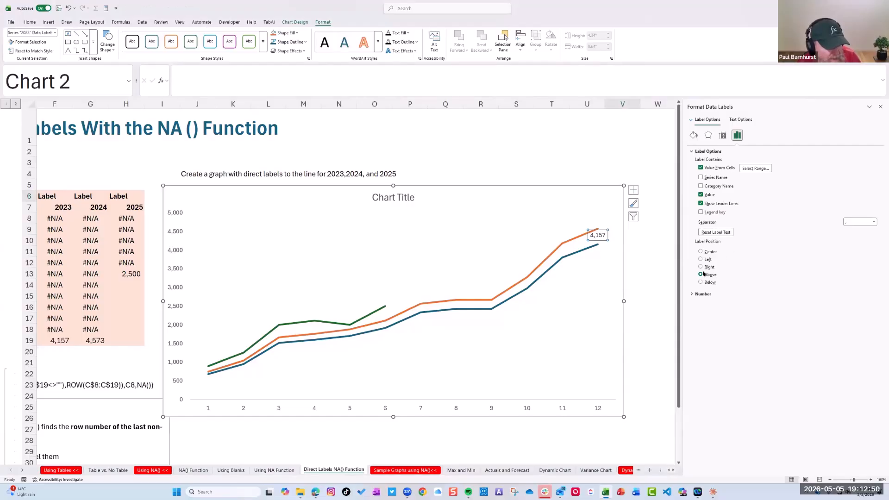
Try the 2023 label centered and then moved up near the orange line's end, with its Value turned off
click(701, 252)
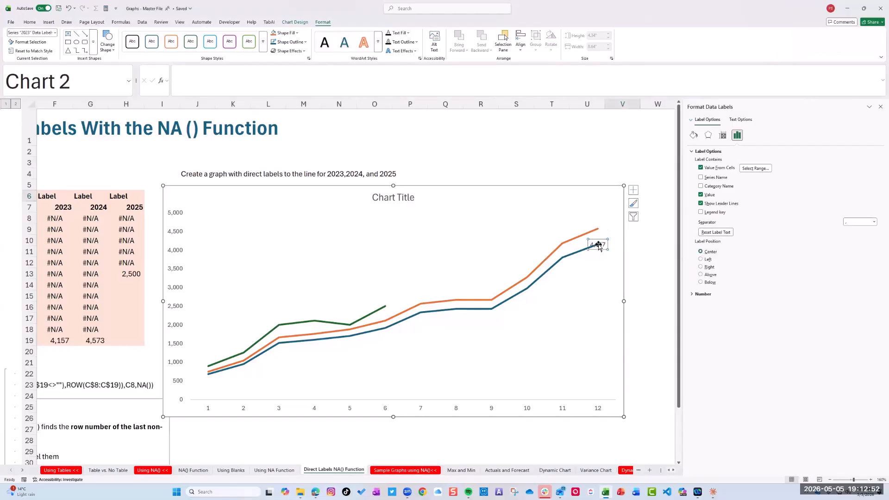
drag(598, 244, 602, 226)
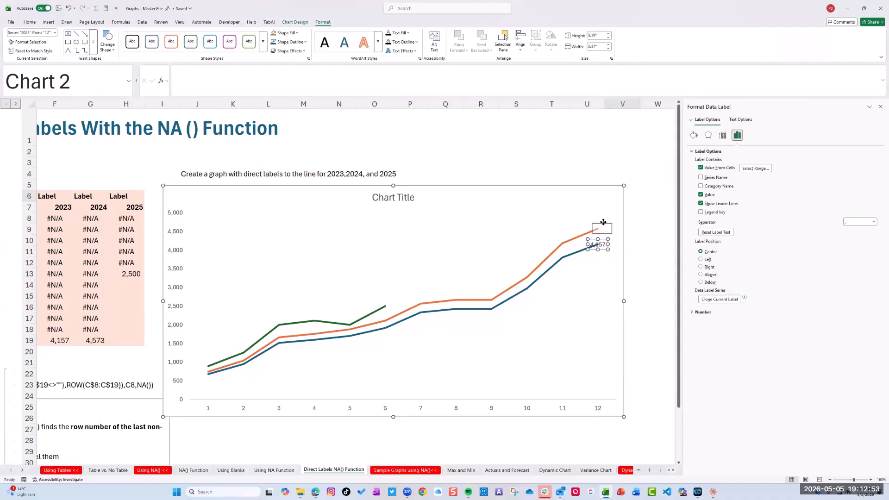
click(700, 194)
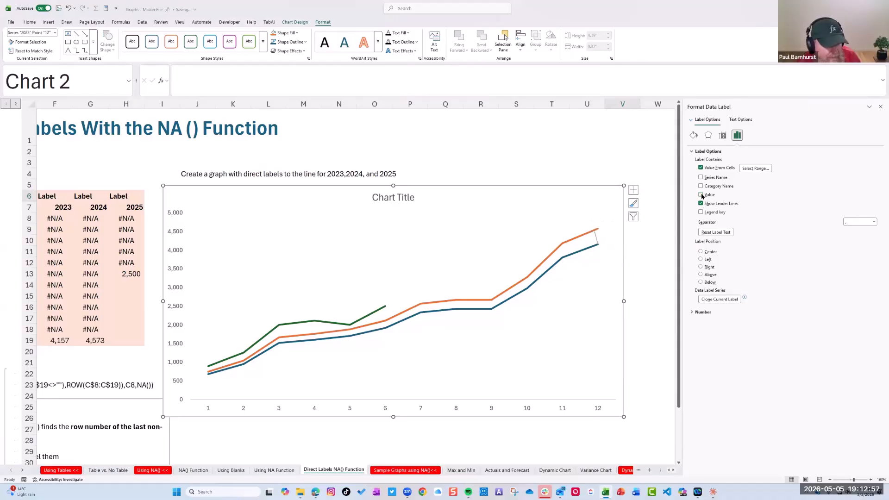
click(598, 237)
click(596, 236)
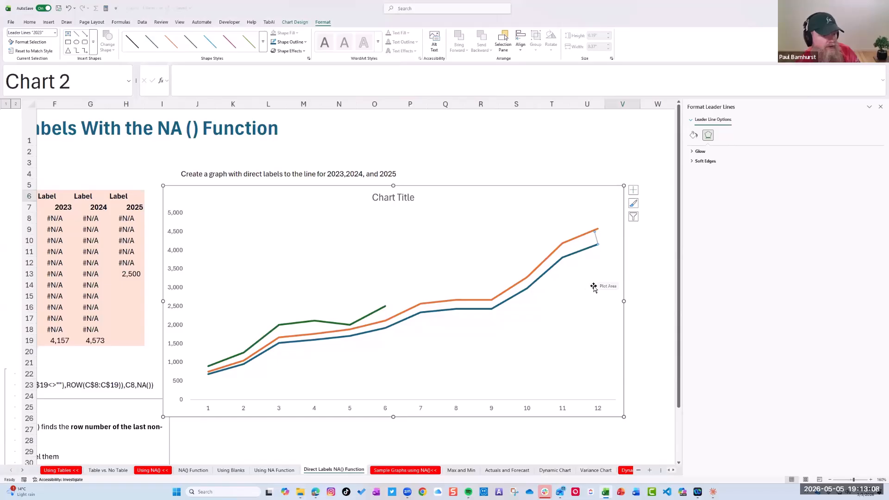
click(648, 282)
key(ctrl+z)
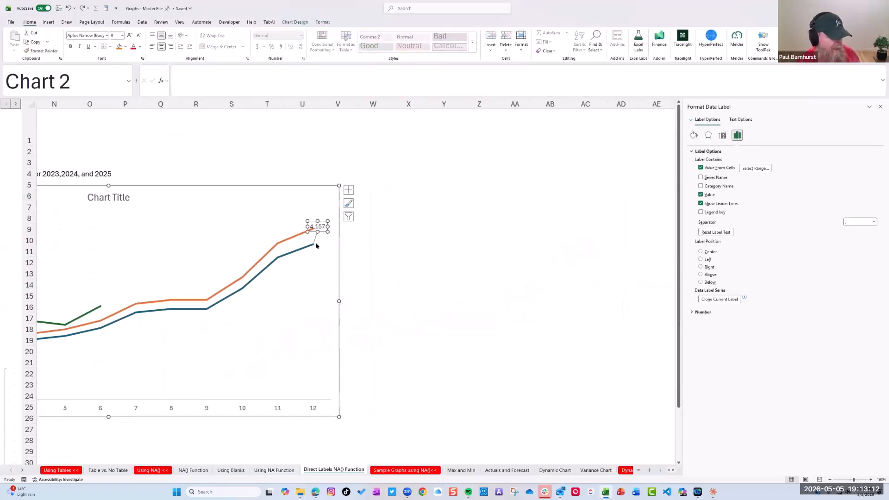
Make the 2023 label show only the Series Name, turning off Value From Cells and Value
click(700, 177)
click(701, 167)
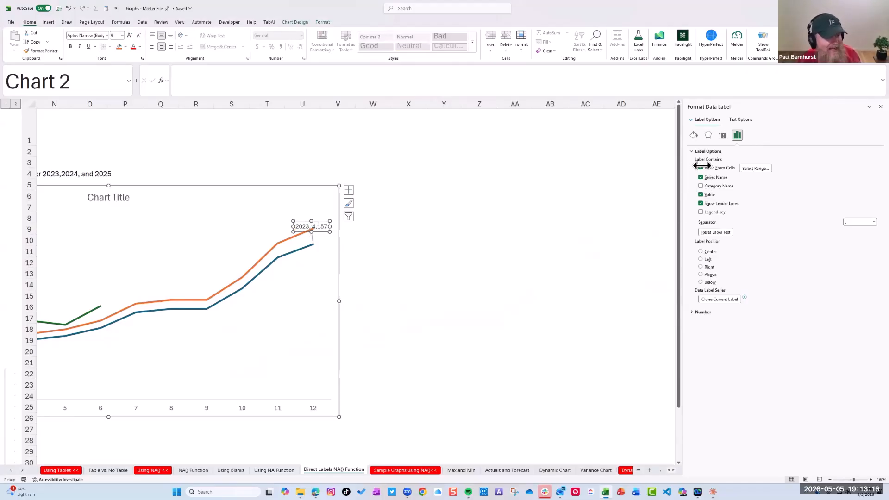
click(700, 194)
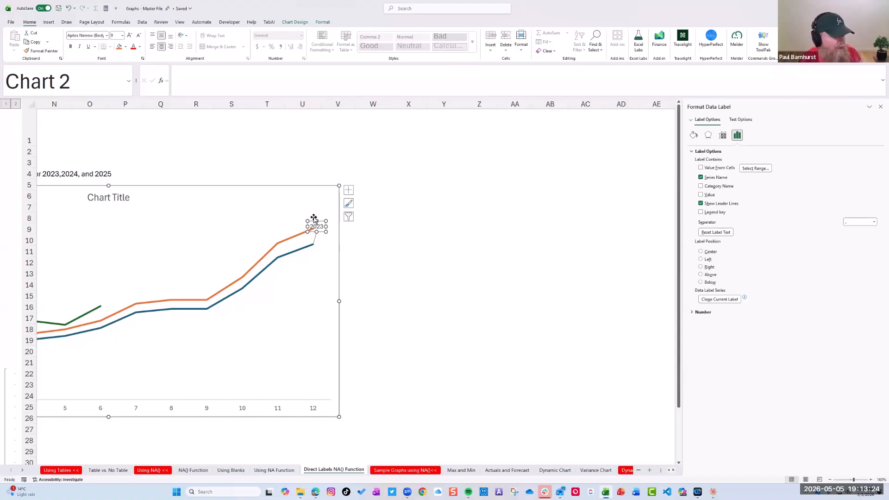
Move the 2023 label beside and slightly below the end of the blue line
drag(314, 219, 321, 221)
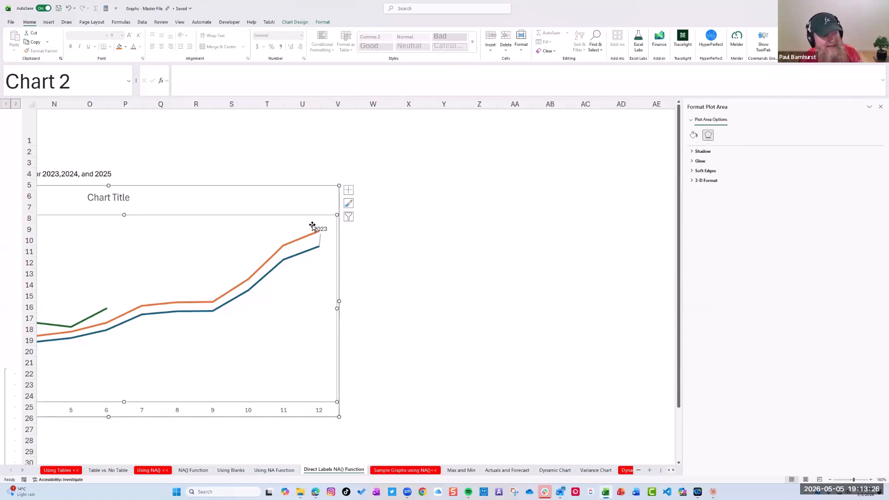
key(ctrl+z)
click(371, 250)
click(318, 228)
click(318, 225)
drag(317, 222, 326, 251)
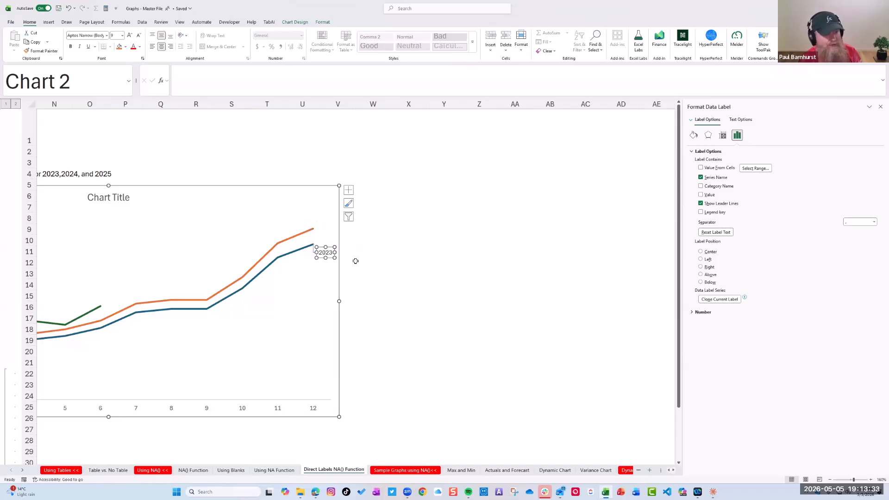
click(388, 261)
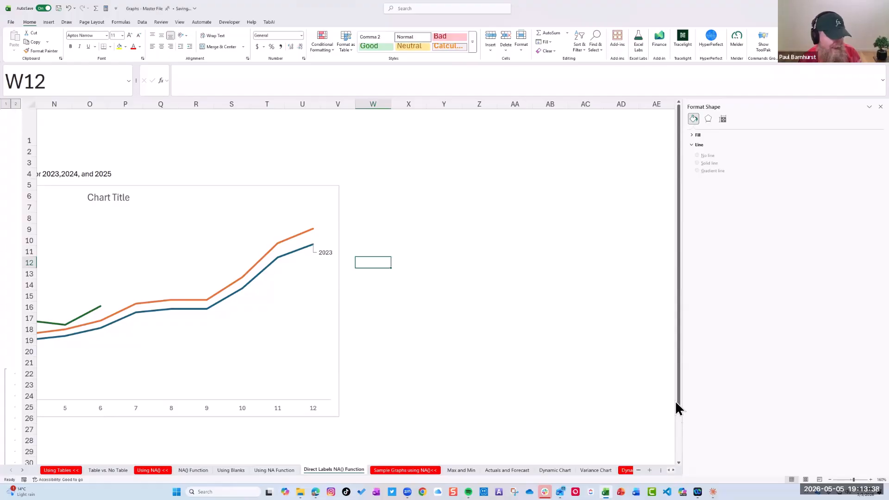
Try adding data labels to the full 2024 data line and remove them again
mouse_move(662, 470)
mouse_down()
mouse_move(607, 470)
mouse_move(650, 474)
mouse_move(637, 479)
mouse_move(651, 468)
mouse_up()
click(558, 237)
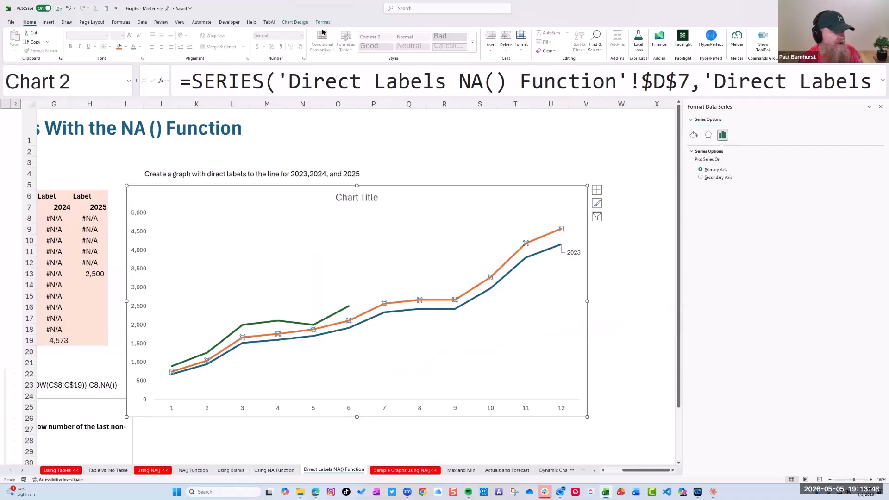
click(323, 22)
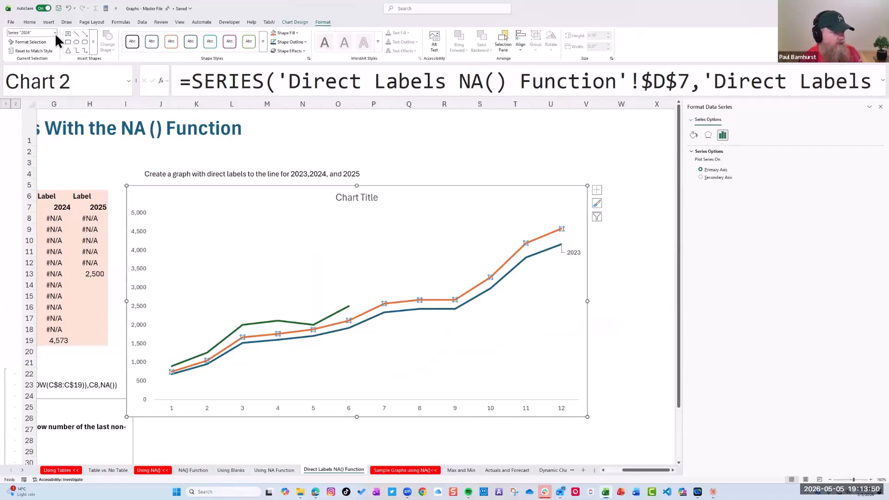
click(597, 190)
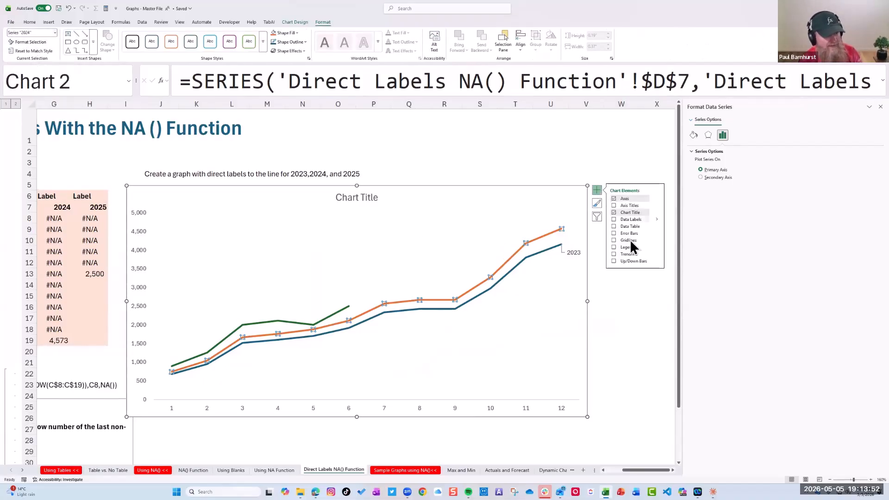
click(615, 220)
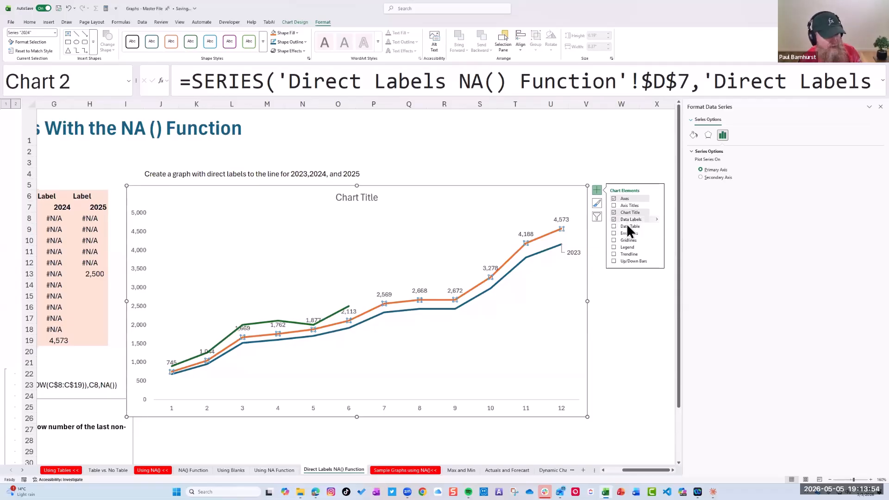
click(614, 220)
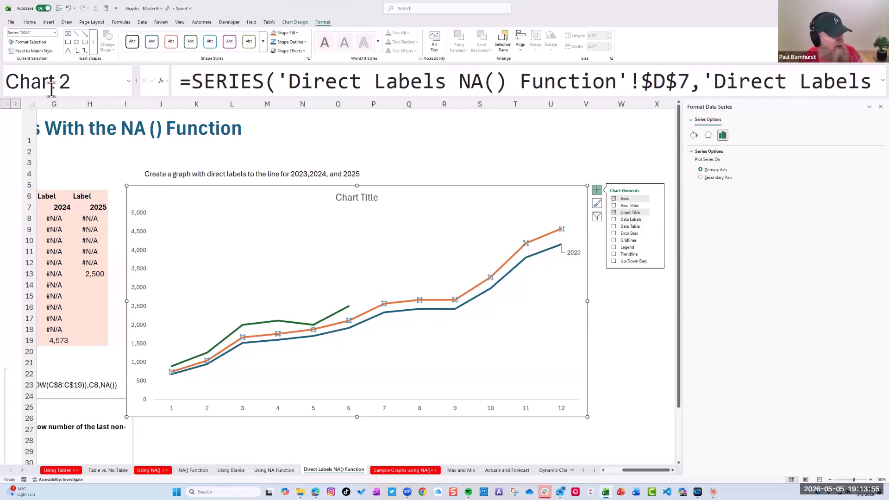
click(55, 33)
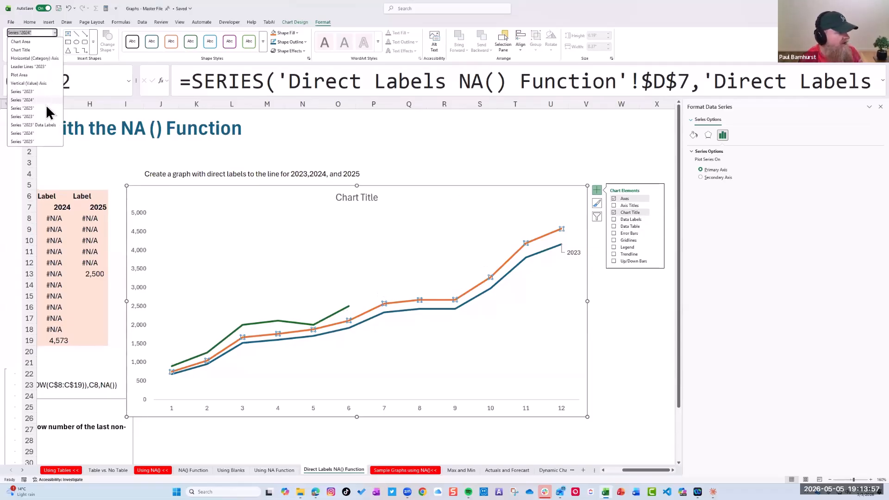
click(38, 134)
click(658, 213)
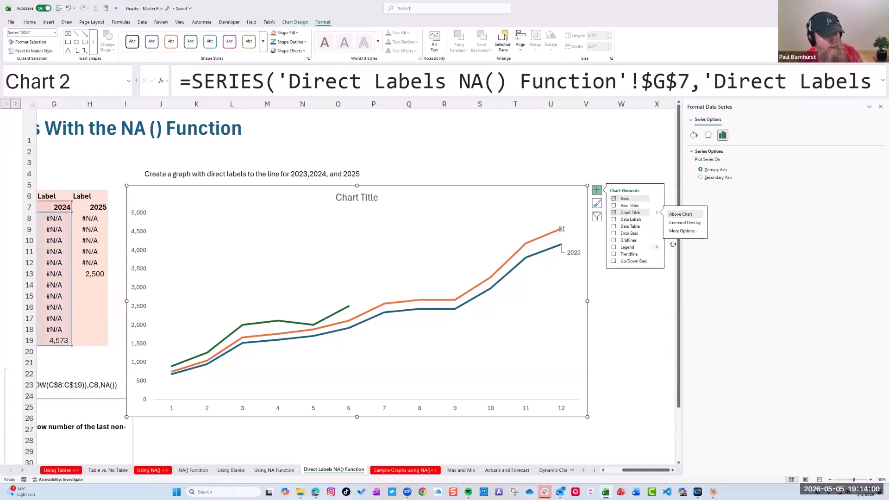
click(683, 231)
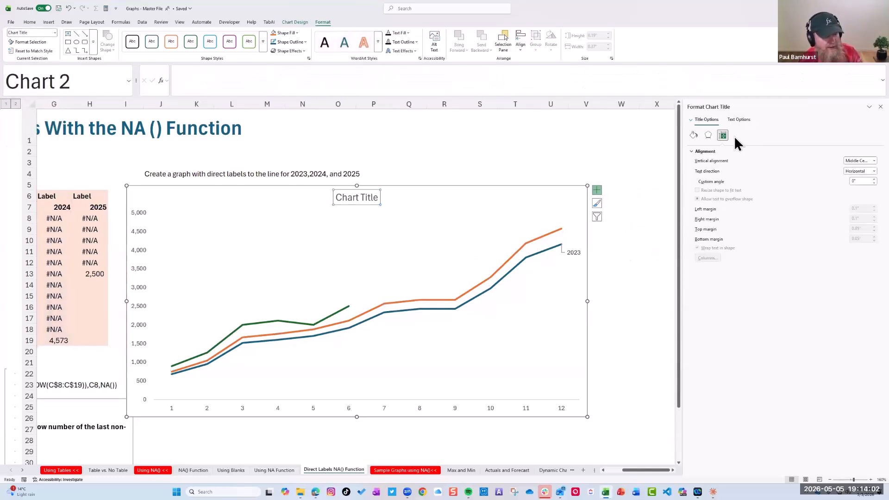
click(739, 119)
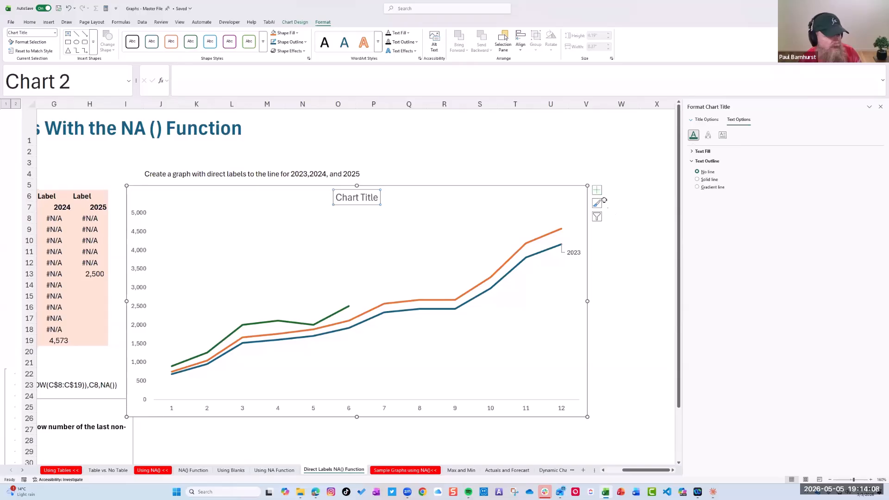
Add data labels to the 2024 label series from column G and open their label options
click(560, 230)
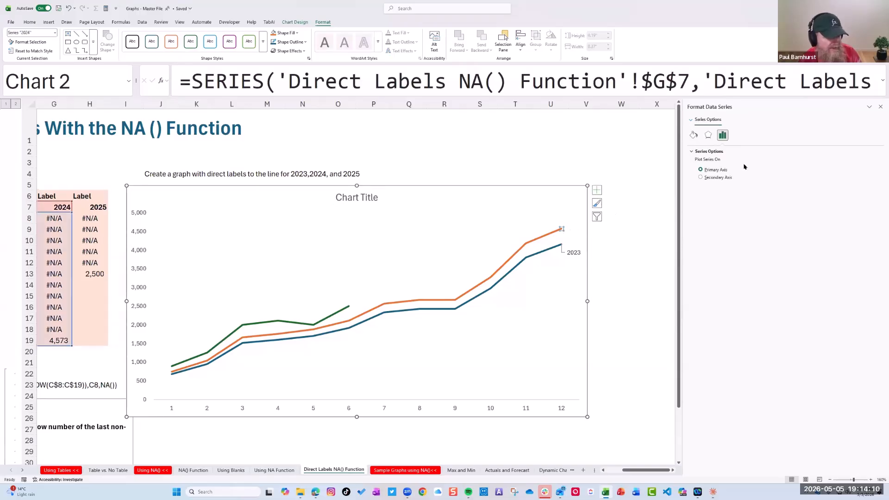
click(597, 190)
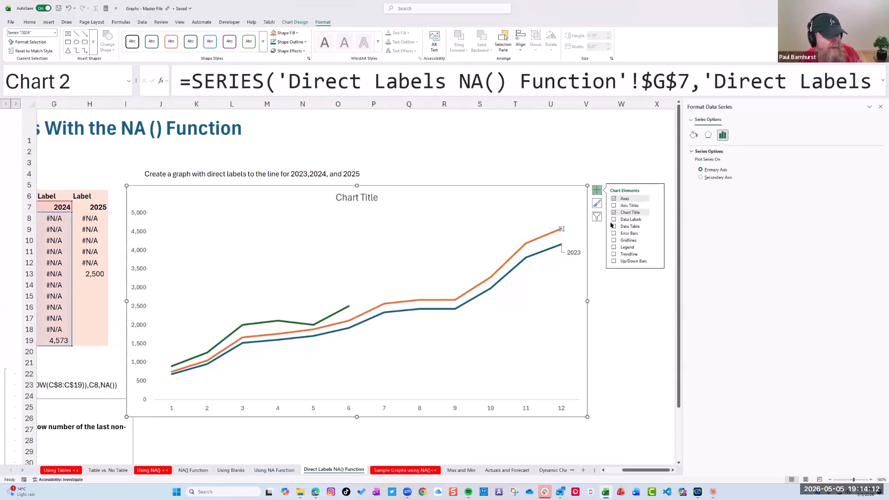
click(615, 219)
click(657, 219)
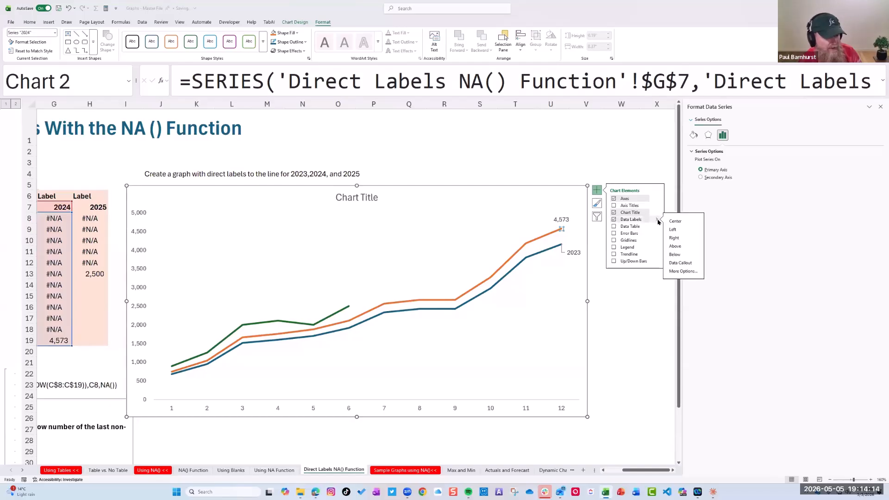
click(688, 271)
click(737, 135)
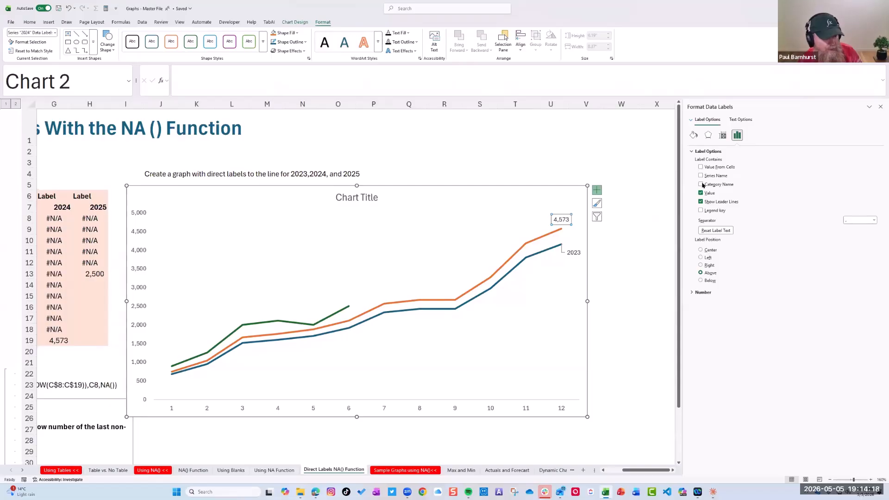
Make the 2024 label show only the Series Name, with Value turned off
click(701, 176)
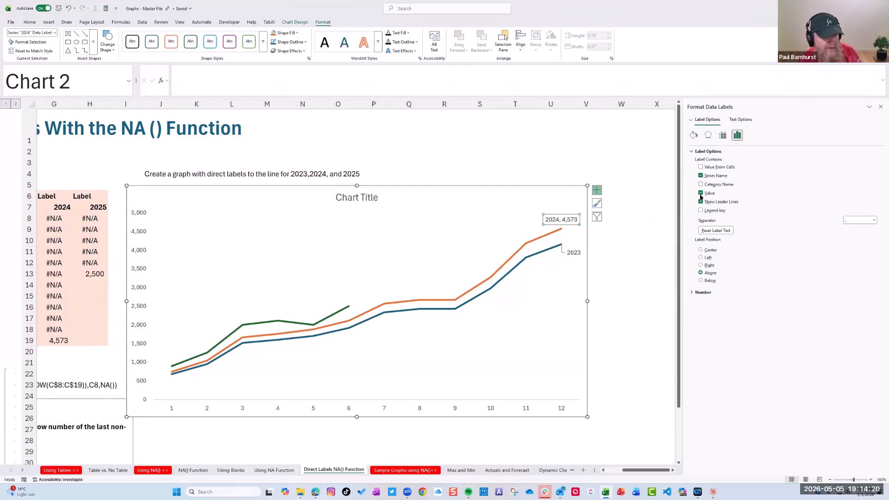
click(701, 193)
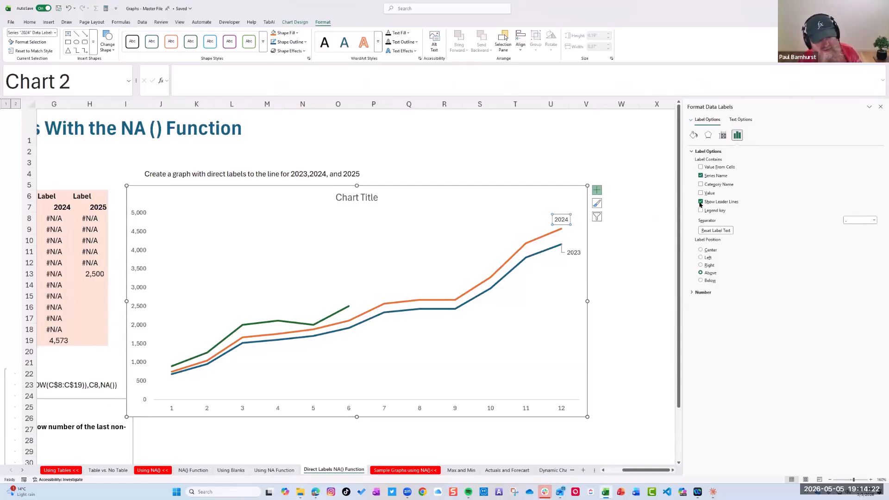
click(622, 318)
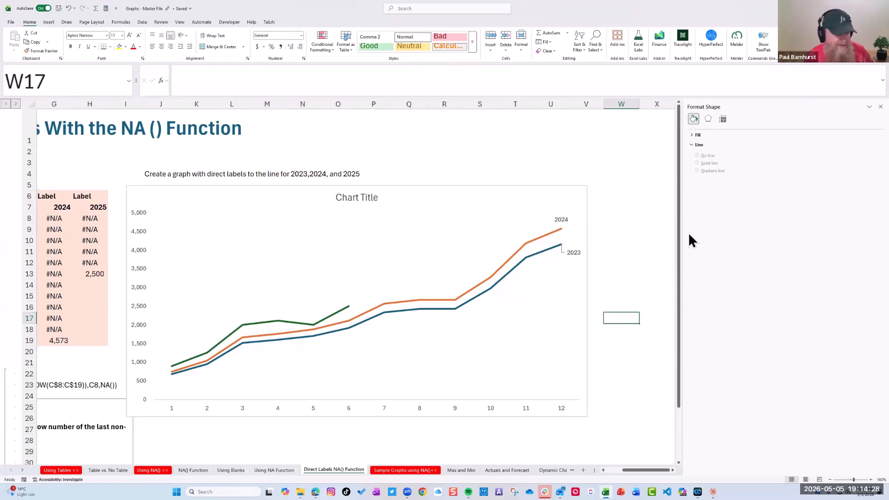
Examine the formulas in row 8 across the label columns for 2023, 2024 and 2025
drag(52, 211, 53, 219)
click(54, 219)
click(82, 220)
click(58, 216)
key(Left)
key(Right)
key(Right)
key(Left)
key(Left)
key(Left)
key(Left)
key(Right)
key(Right)
key(Right)
key(Right)
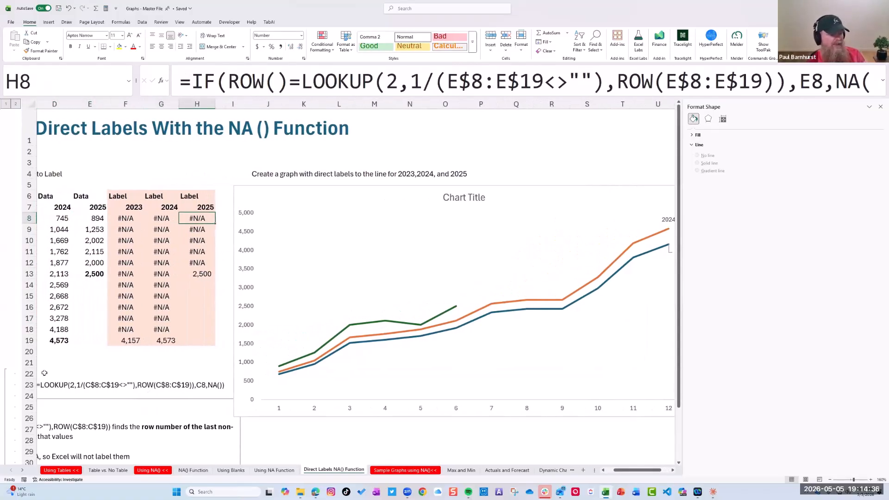
Select the 2025 label series from column H in the chart and add data labels to it
drag(654, 470, 663, 471)
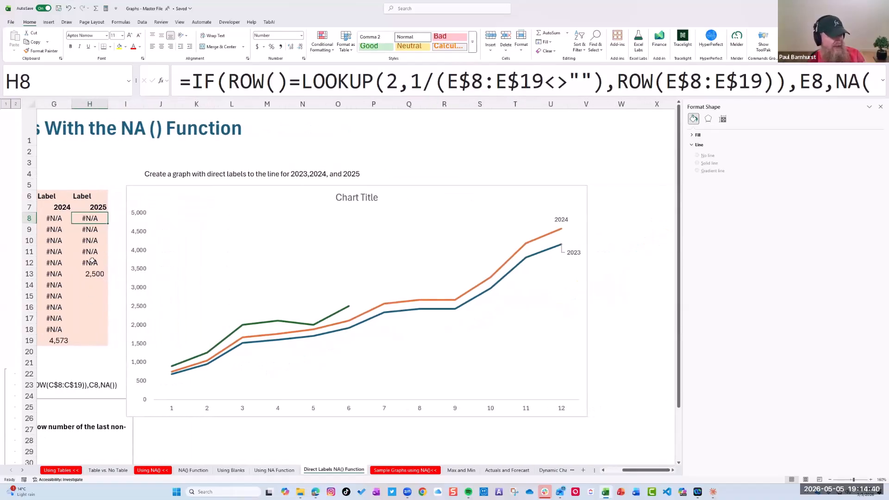
click(349, 307)
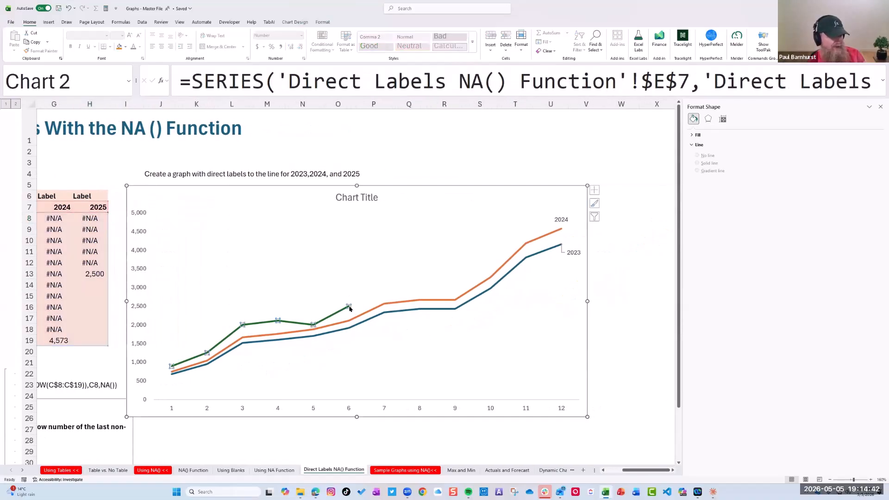
click(329, 22)
click(55, 33)
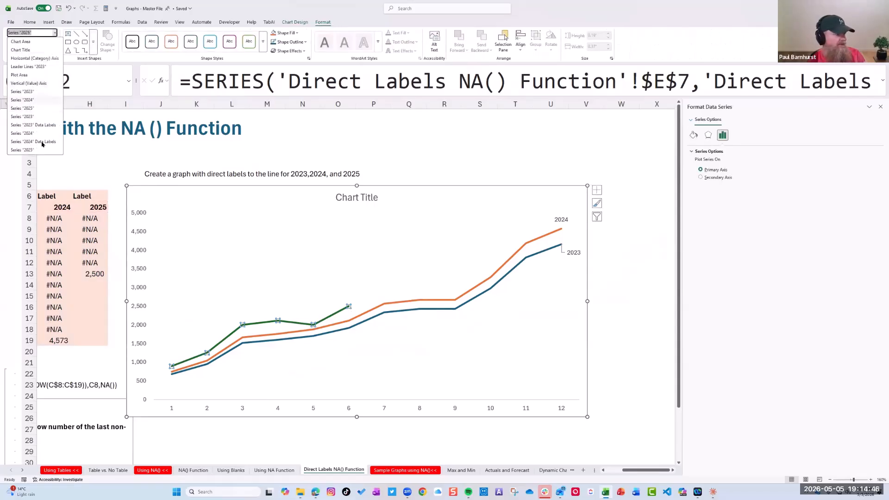
click(41, 150)
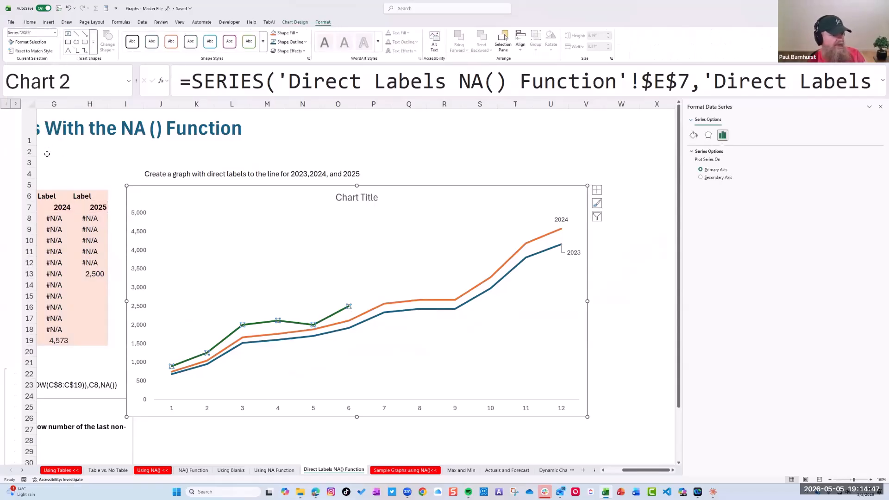
click(597, 191)
click(614, 220)
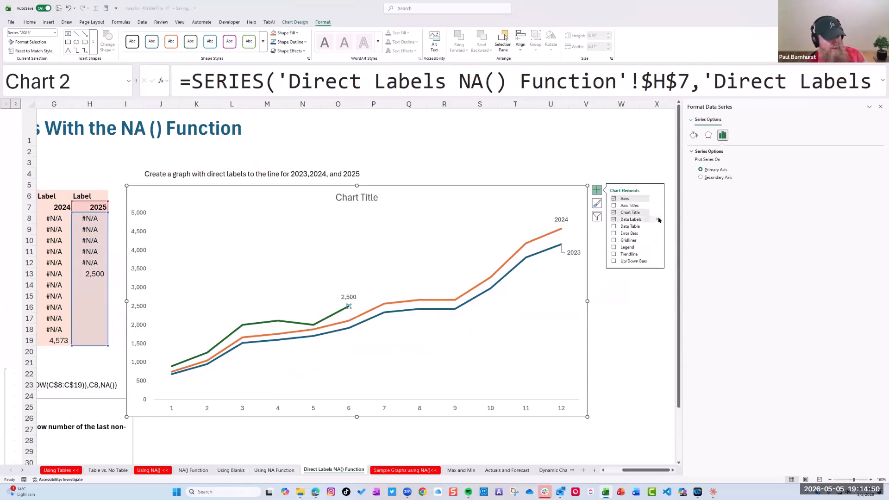
Make the 2025 data label show only the Series Name, turning off Value and leader lines
click(657, 219)
click(677, 274)
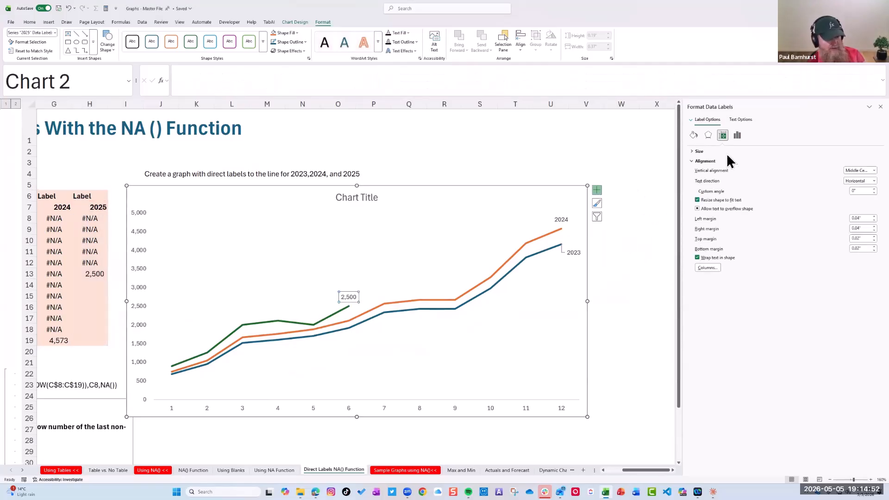
click(737, 134)
click(701, 176)
click(701, 192)
click(700, 201)
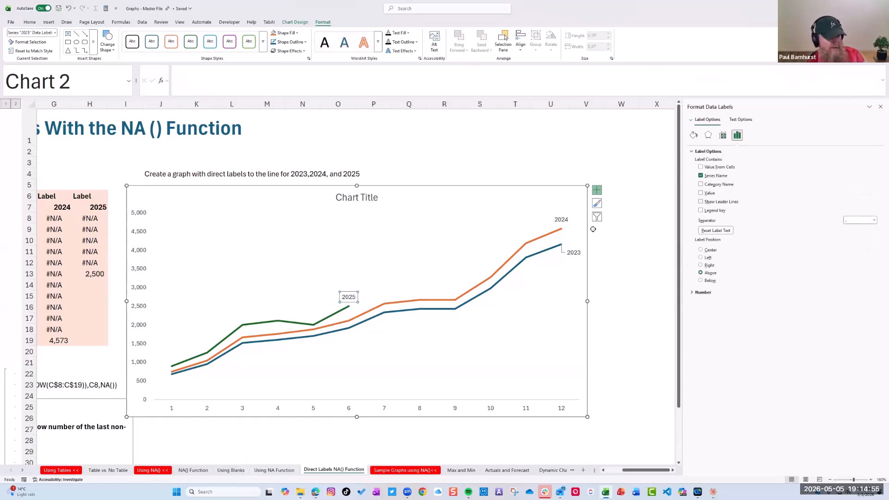
click(618, 298)
Enter the 2025 figures 2700 for period 7 and 2800 for period 8 in E14 and E15, and check the chart
drag(647, 471, 630, 471)
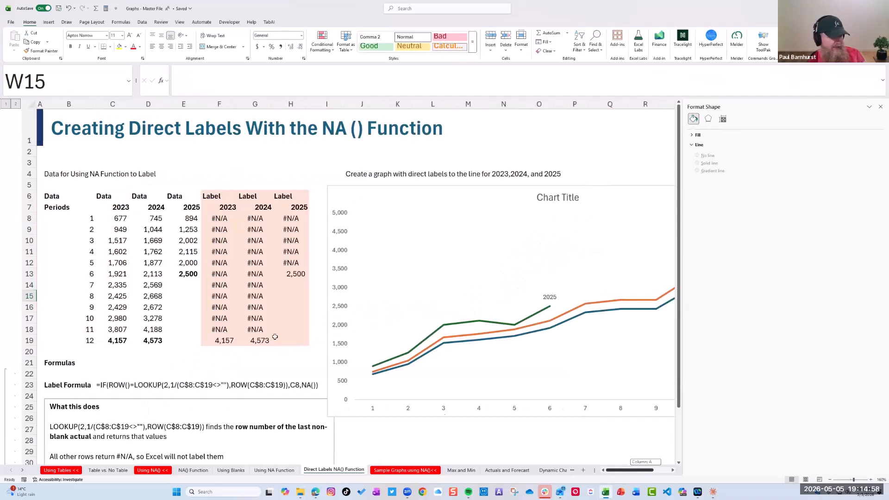
click(186, 280)
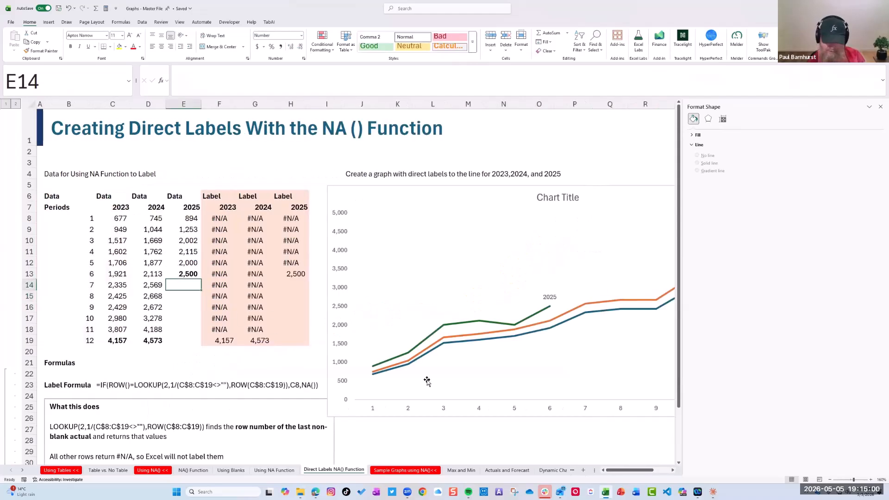
text(2700)
key(Return)
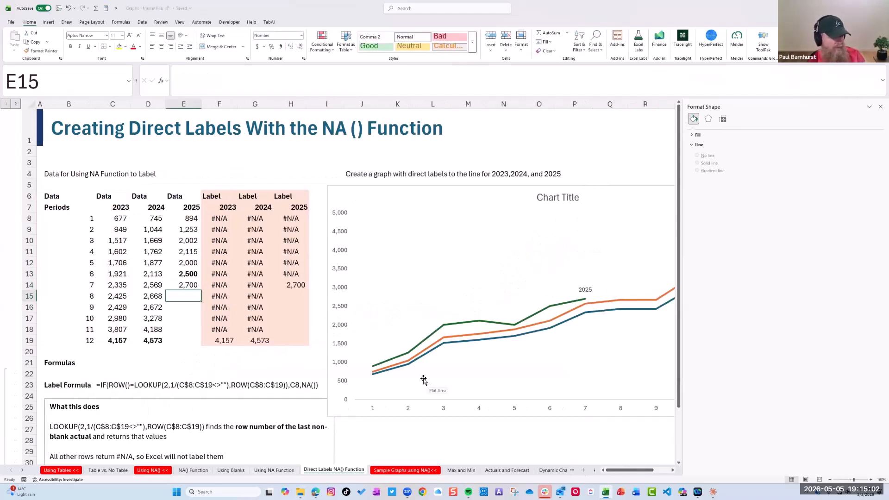
text(2800)
key(Return)
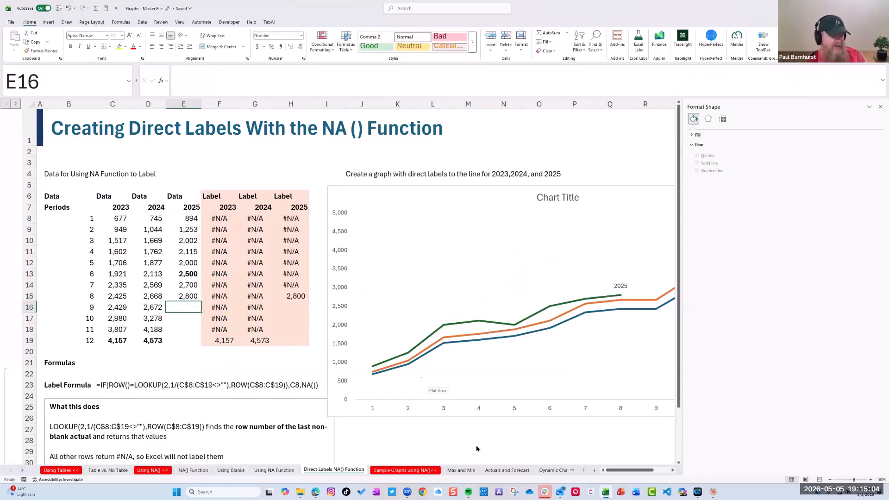
drag(642, 470, 672, 470)
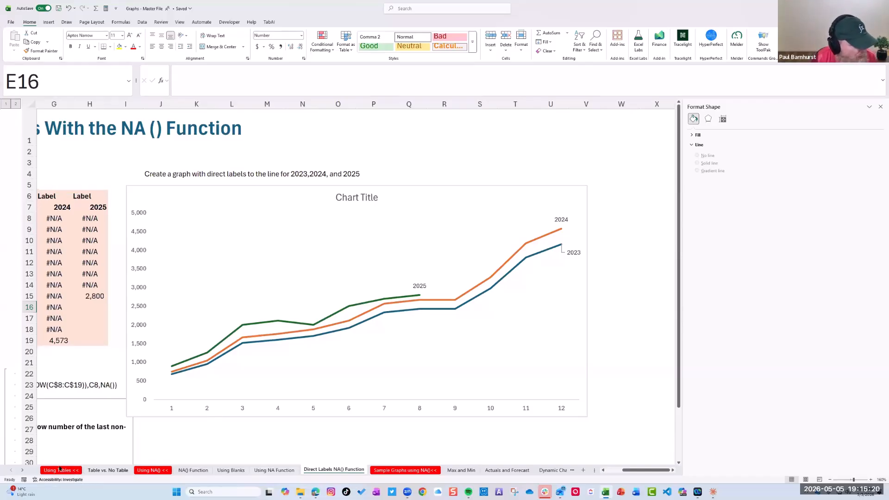
Open the TOP N Sales by Country sheet and close the Format Shape pane
scroll(39, 472, down, 4)
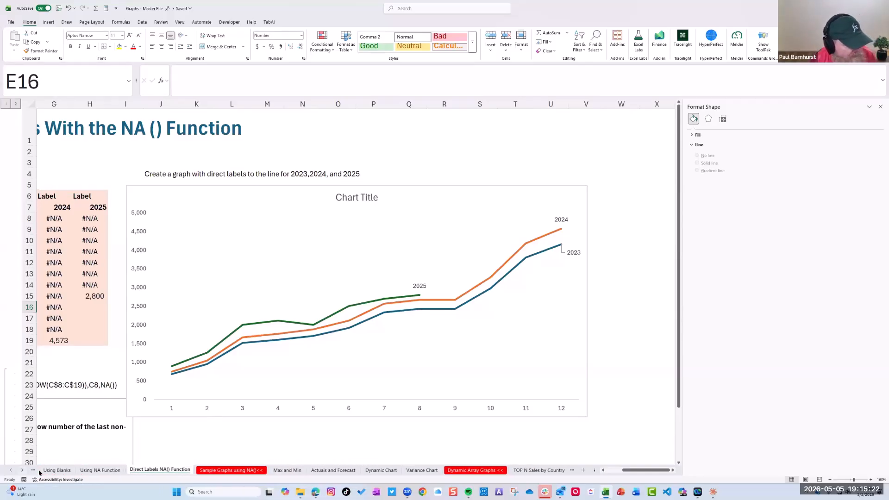
click(443, 467)
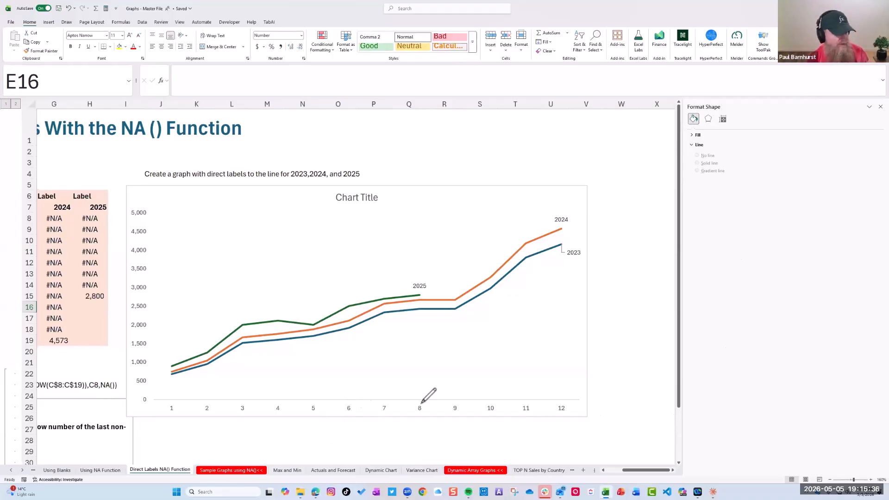
click(602, 304)
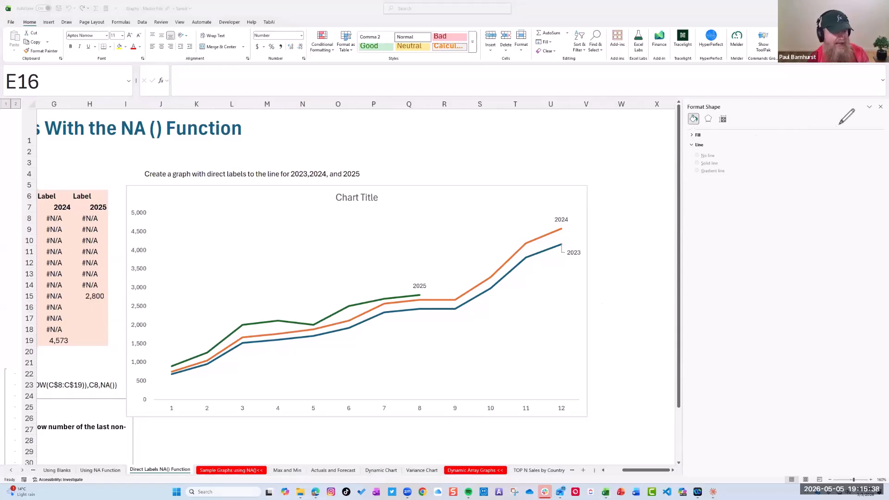
click(730, 174)
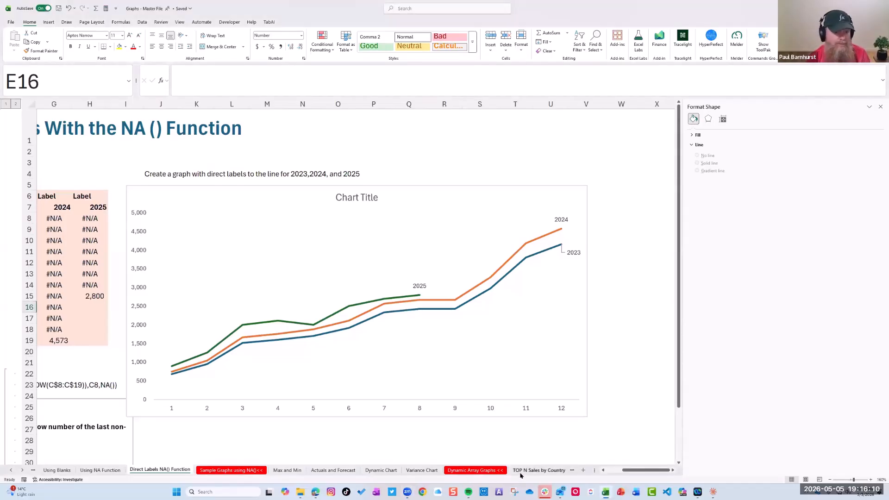
click(520, 473)
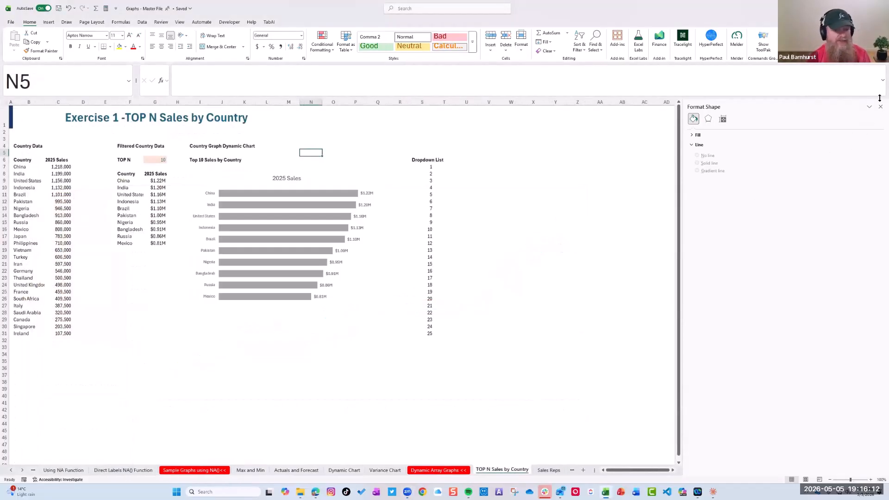
click(881, 107)
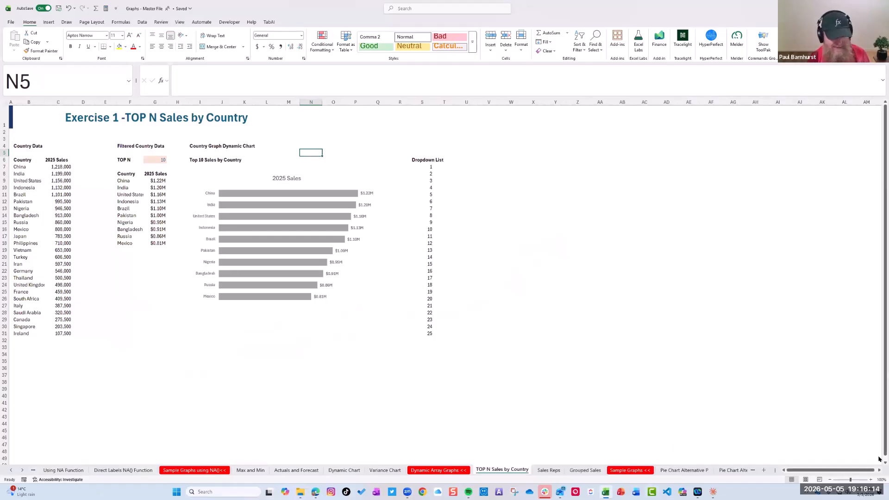
Examine the source list of countries and 2025 sales in B7:C31
click(871, 480)
click(871, 480)
click(871, 480)
click(871, 479)
click(871, 480)
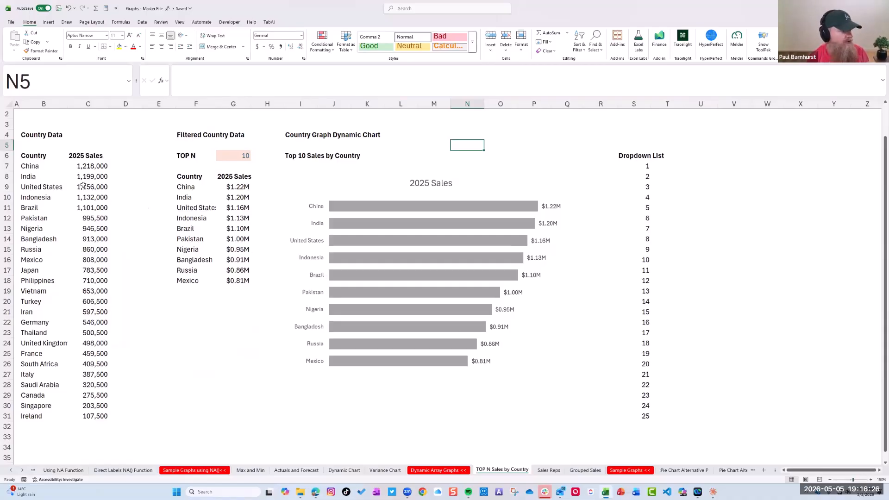
drag(51, 167, 100, 416)
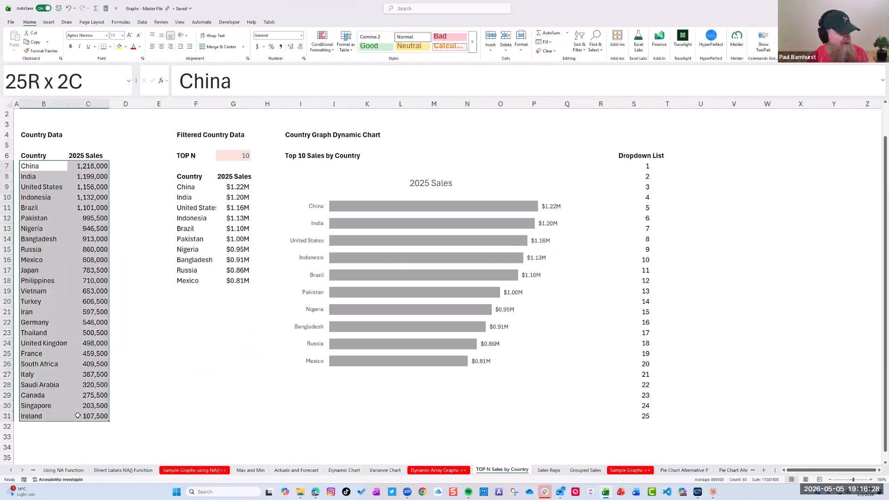
click(871, 480)
click(872, 481)
scroll(387, 298, up, 1)
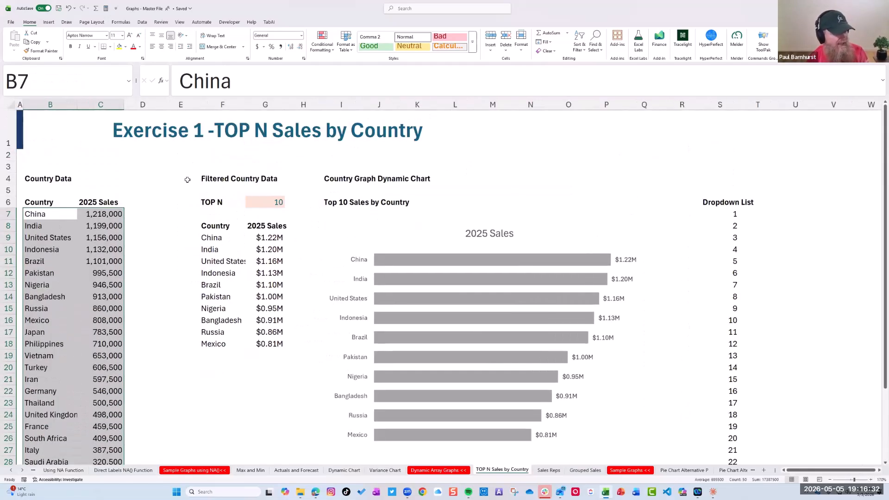
Test the dynamic chart by choosing 5 and then 3 as the TOP N value in G6
click(216, 204)
click(278, 202)
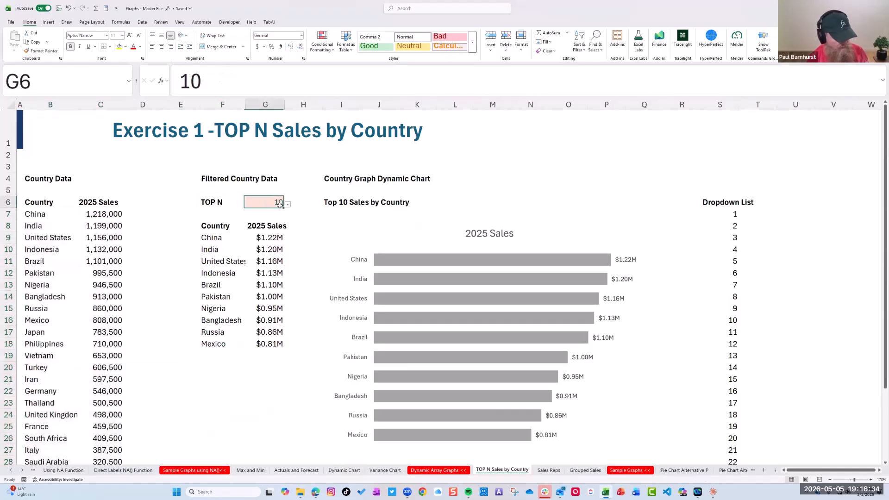
click(288, 205)
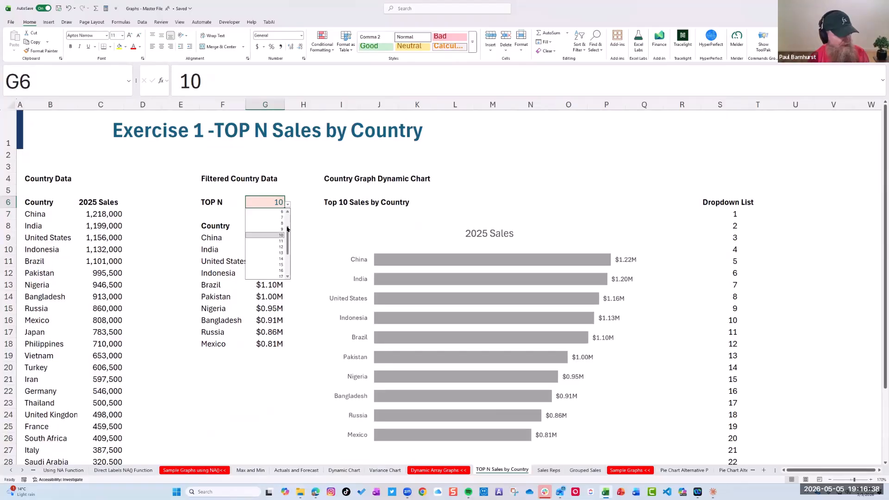
scroll(287, 228, up, 3)
click(281, 223)
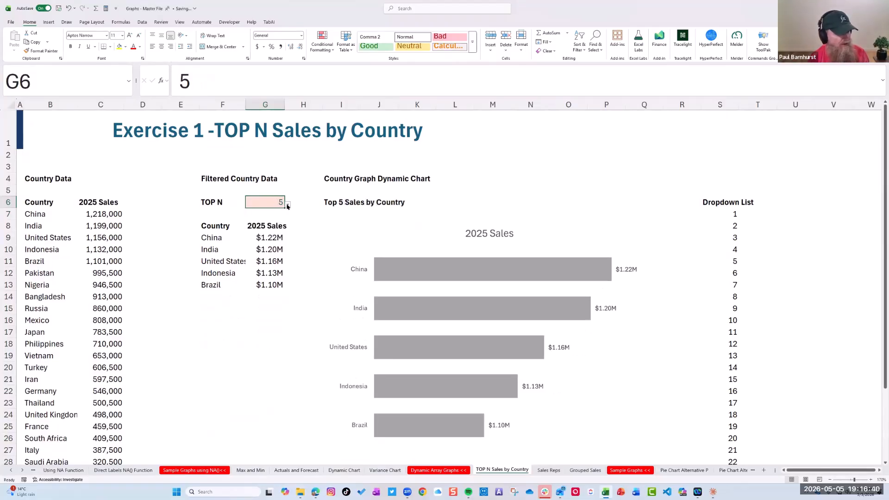
click(288, 205)
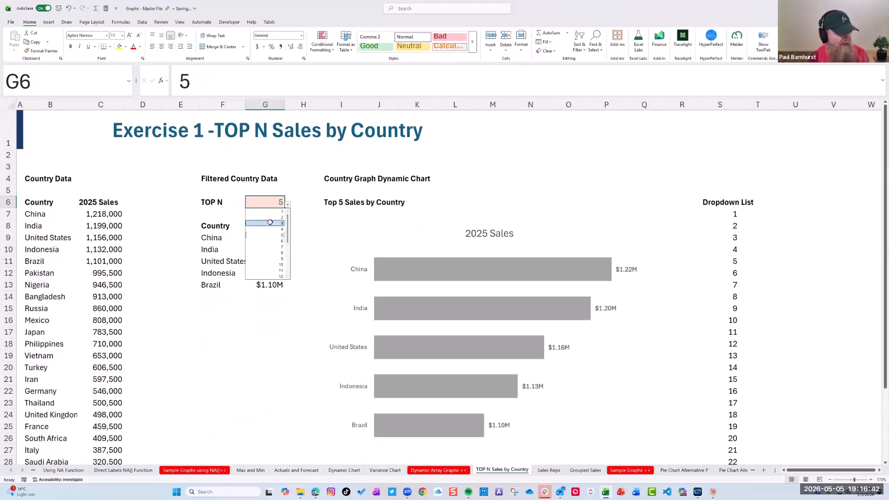
click(278, 225)
Test the chart with more countries by choosing 15 and then 12 as the TOP N value in G6
click(287, 204)
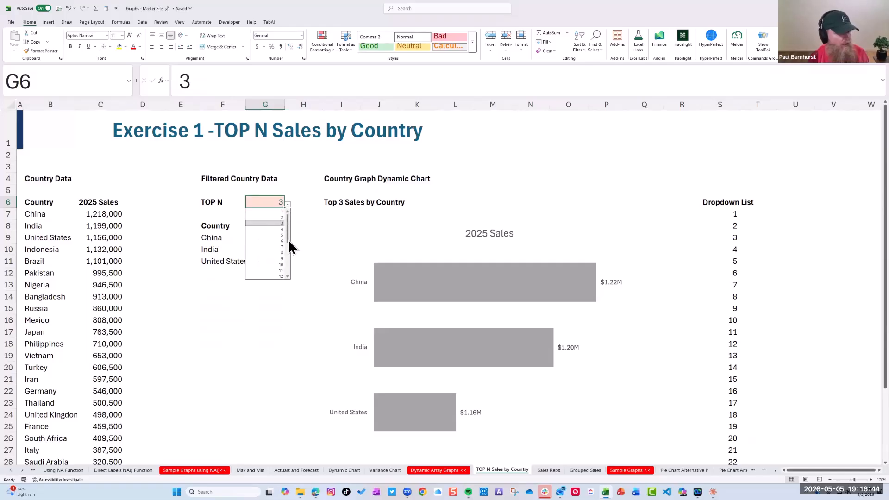
scroll(281, 236, down, 4)
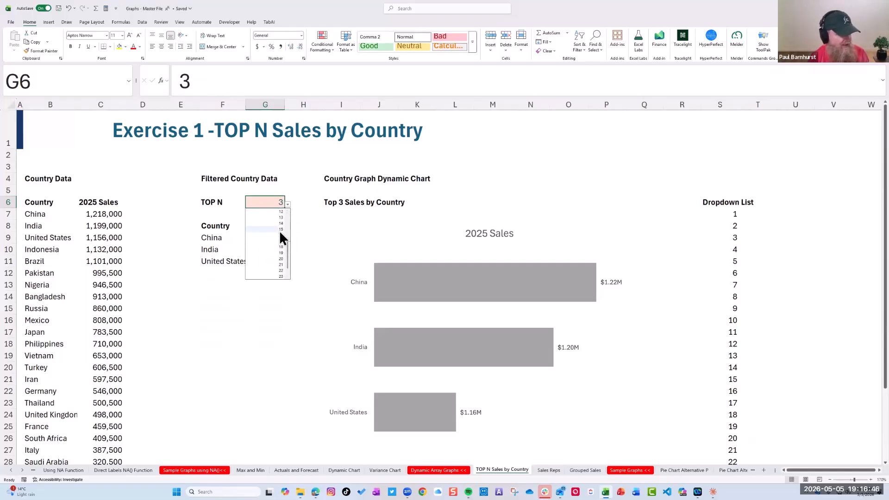
click(281, 230)
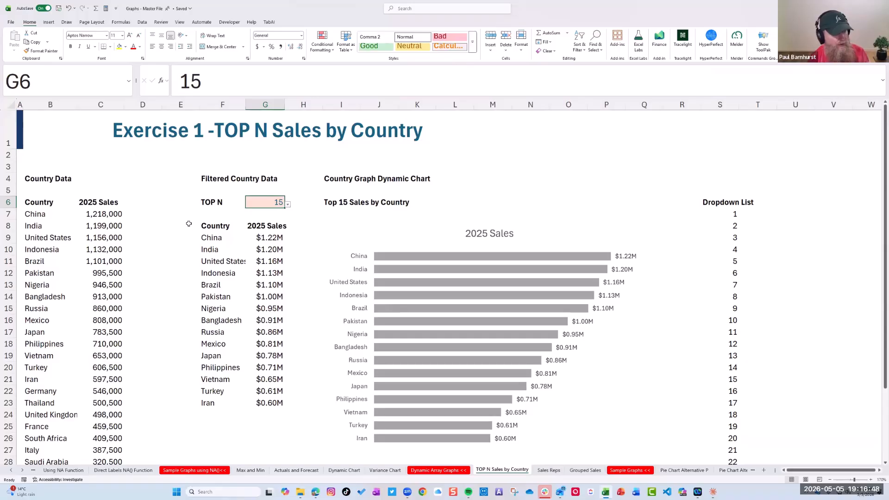
scroll(189, 224, down, 1)
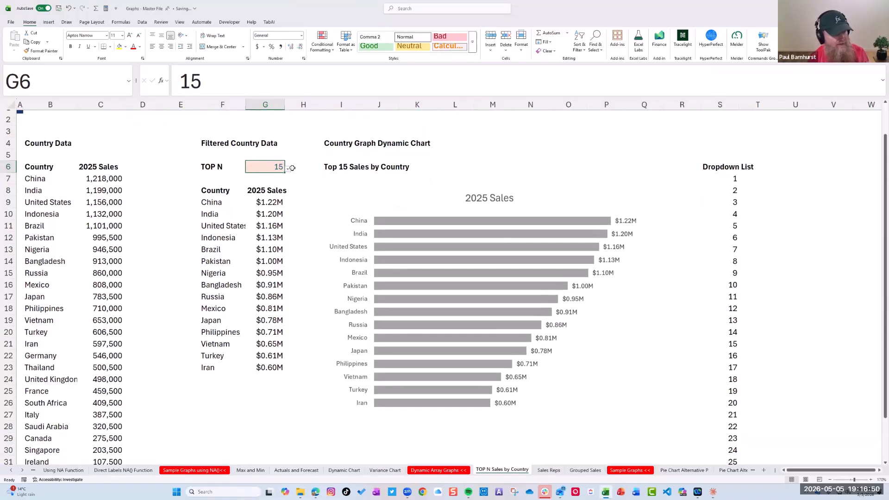
click(289, 168)
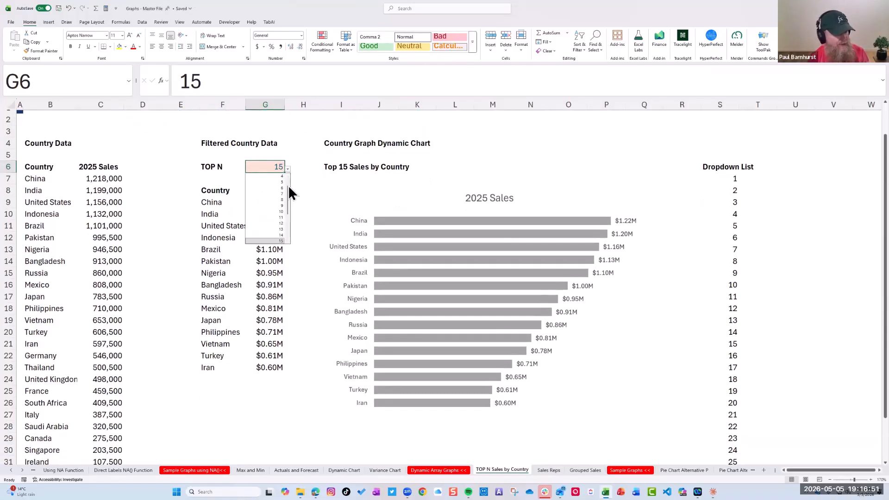
click(282, 224)
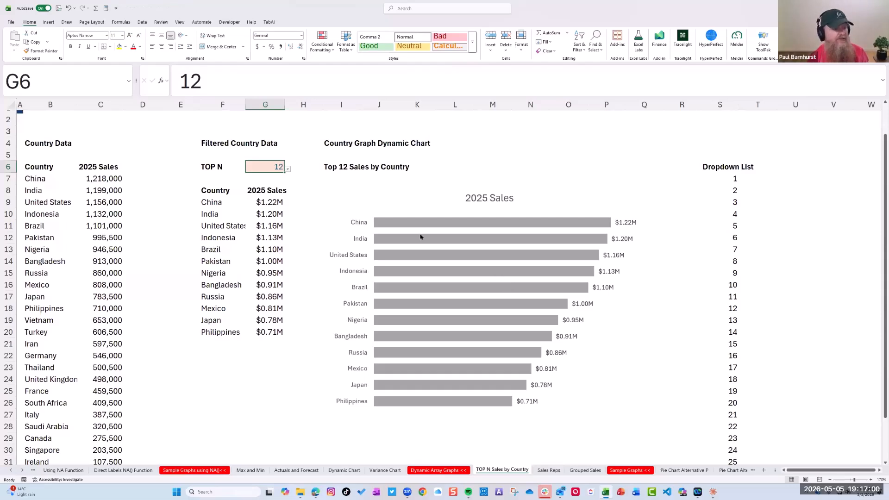
Select the 2025 Sales bar chart to check its source range, and set the TOP N value in G6 to 5
click(423, 224)
click(422, 200)
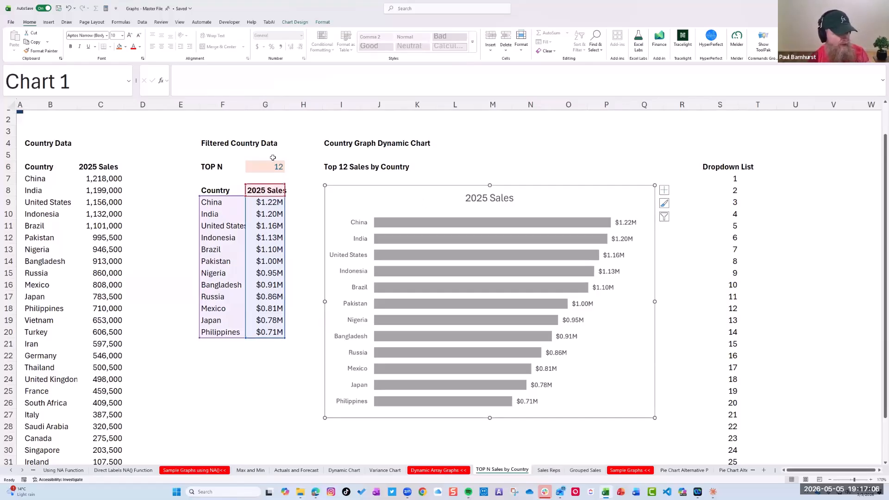
click(284, 170)
click(288, 170)
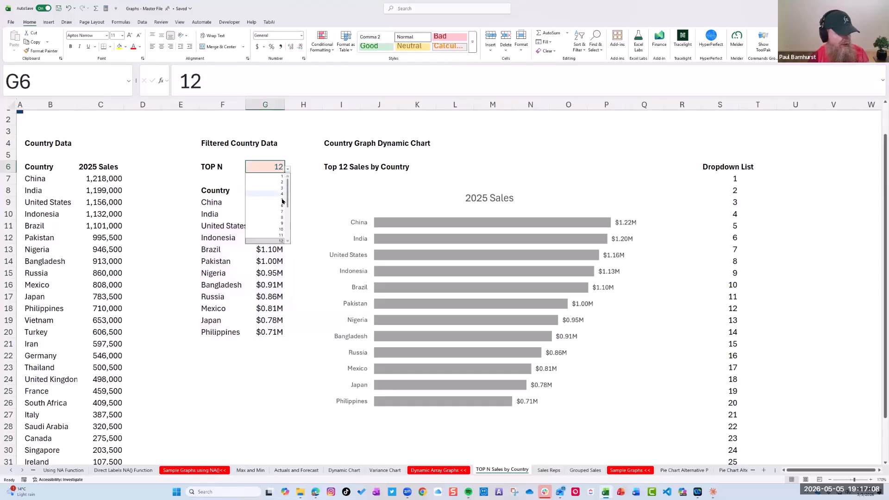
click(258, 198)
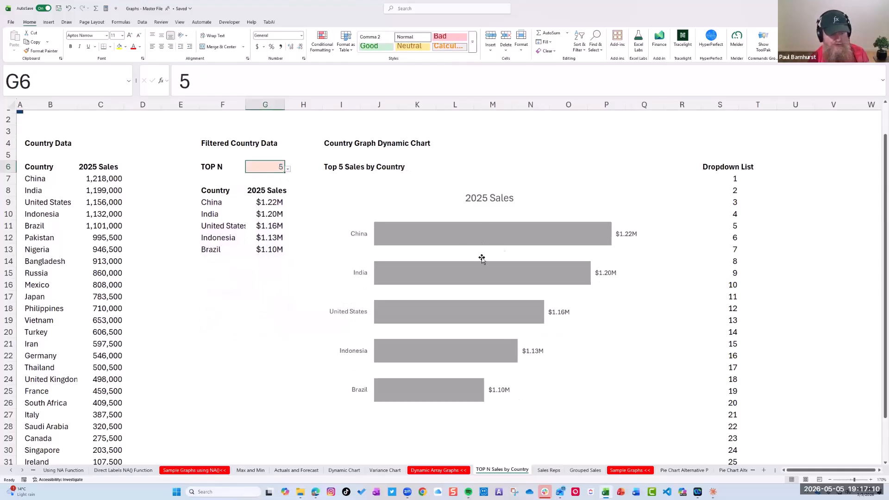
mouse_move(519, 310)
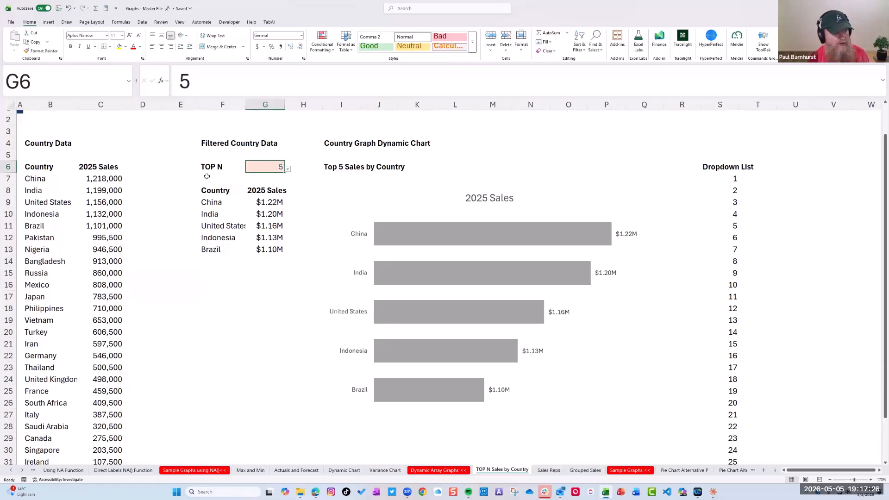
Delete the filtered country results in F9:G13 and the dropdown list numbers in S7:S31
drag(223, 202, 276, 250)
key(Delete)
drag(735, 178, 730, 411)
key(Delete)
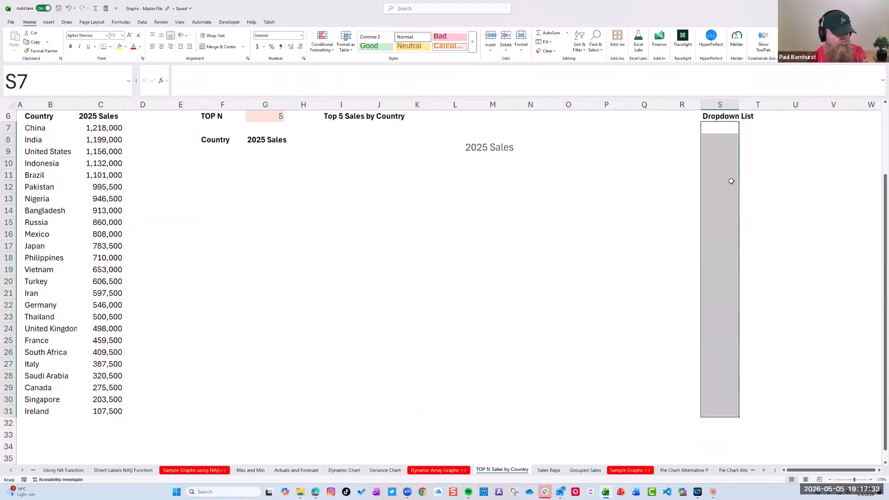
Fill the Dropdown List column from S7 with the formula =SEQUENCE(25)
click(729, 127)
text(=s)
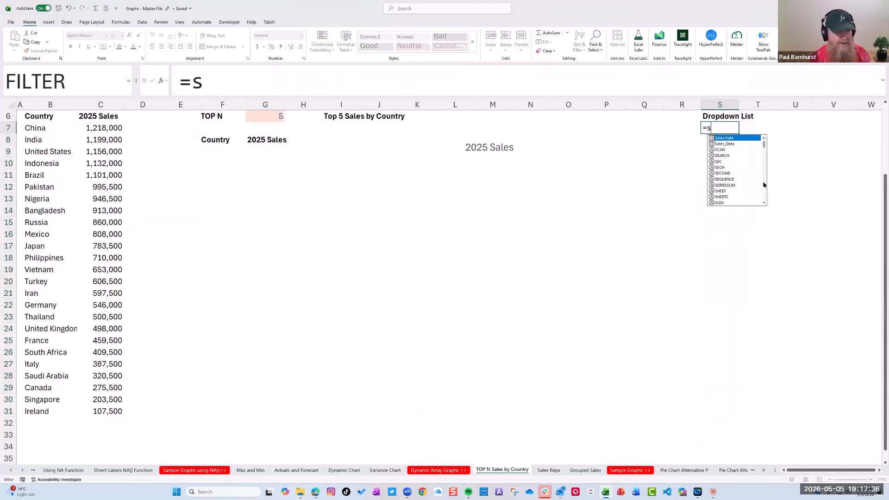
text(equence)
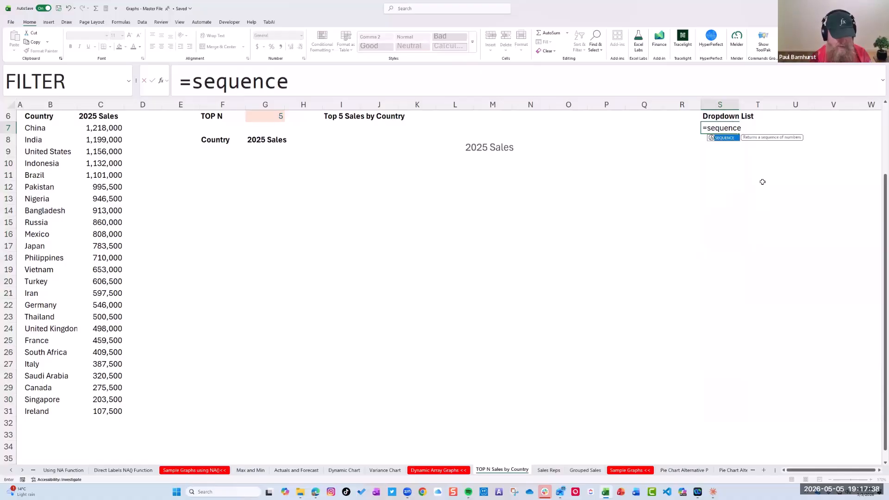
text((25)
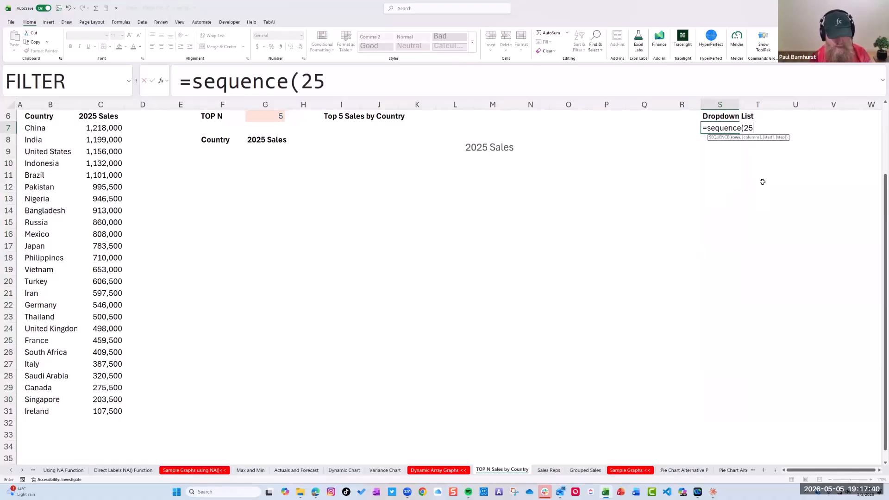
text())
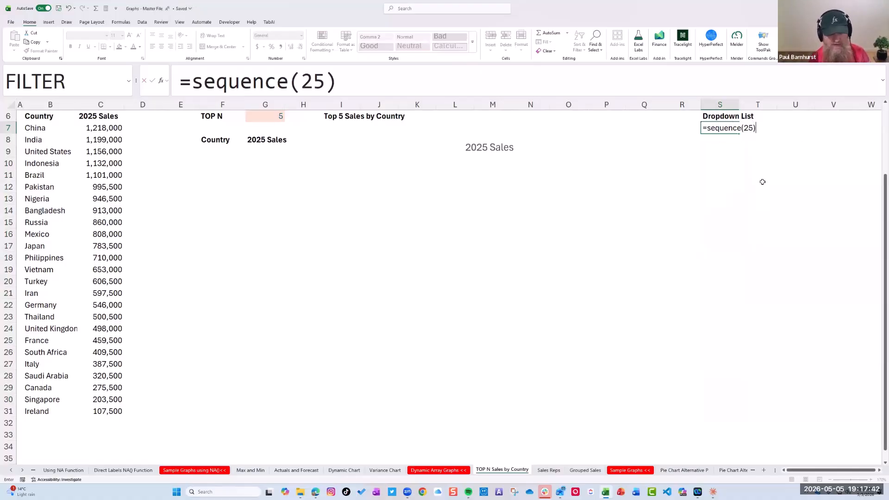
key(Return)
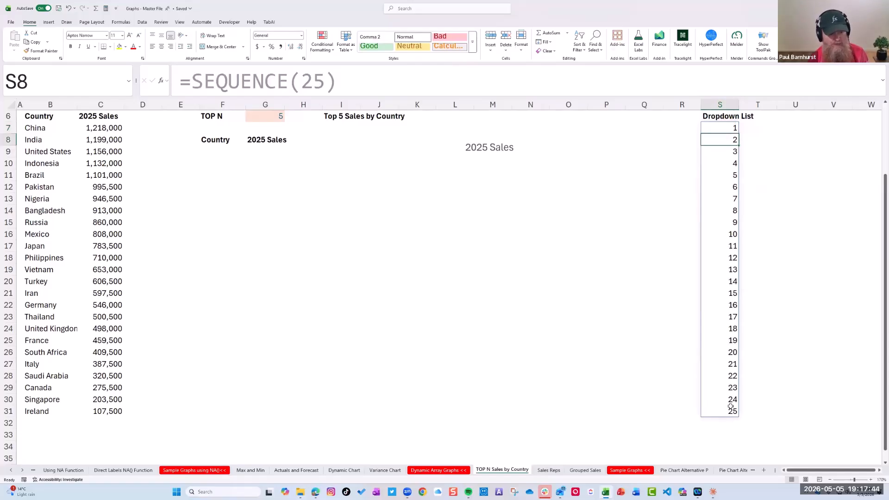
Clear the TOP N value in G6
scroll(241, 257, up, 2)
click(266, 204)
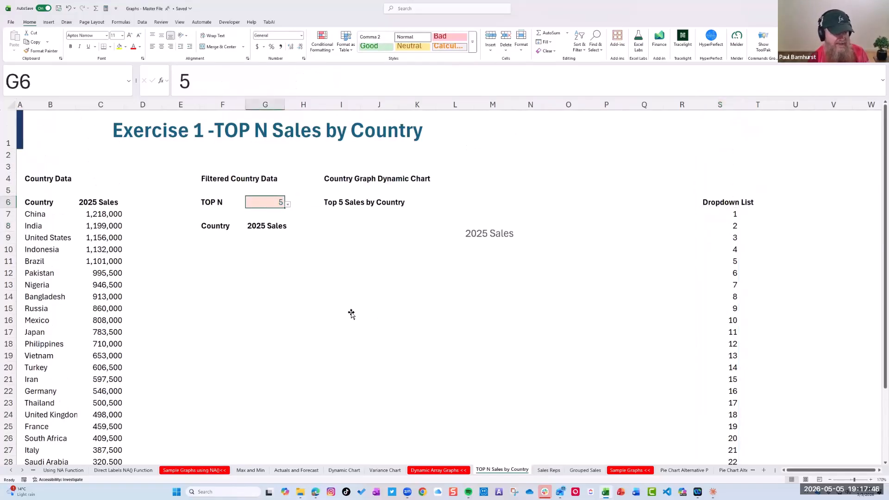
key(Delete)
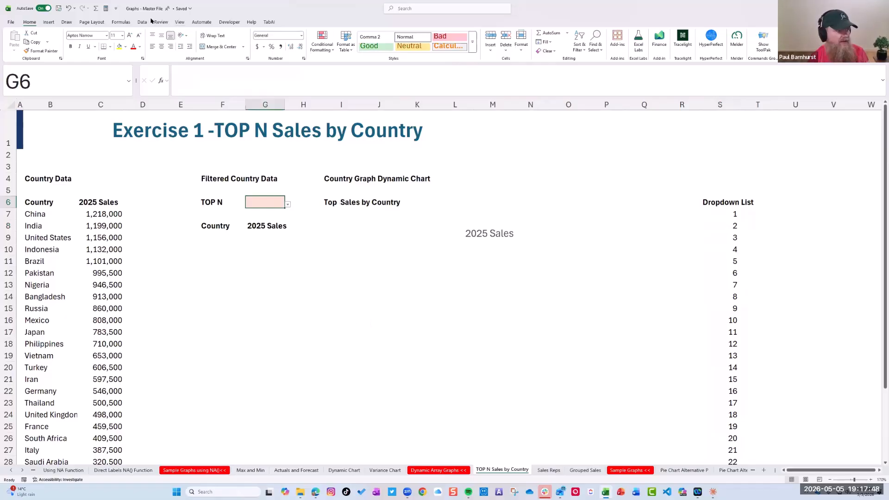
Apply list data validation to G6 with an in-cell dropdown and the spill range =$S$7# as its source
click(144, 21)
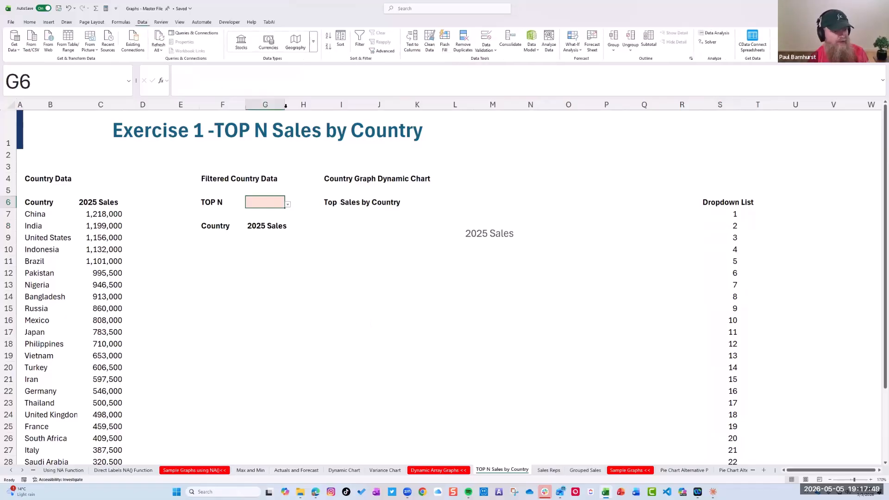
click(495, 53)
click(500, 65)
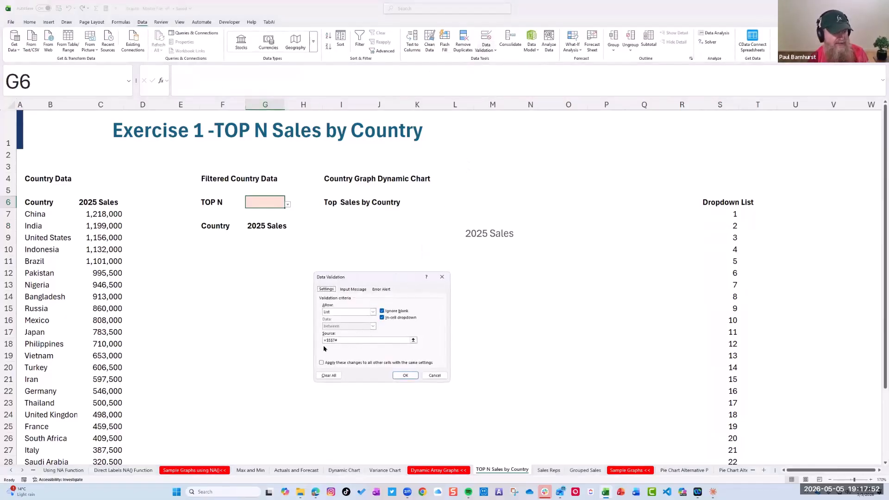
click(413, 341)
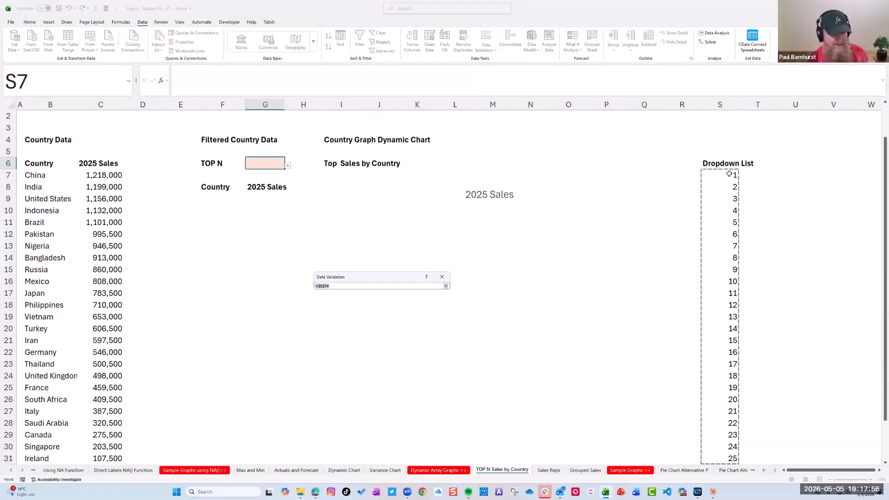
click(446, 286)
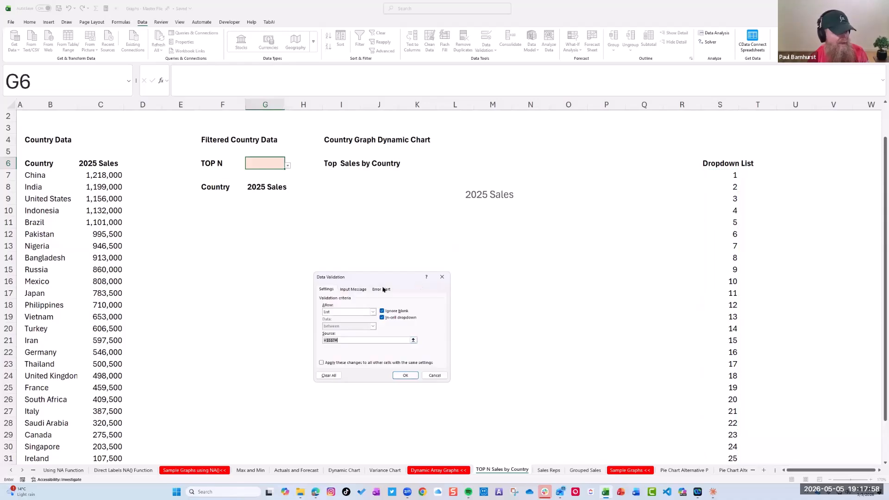
drag(393, 278, 432, 165)
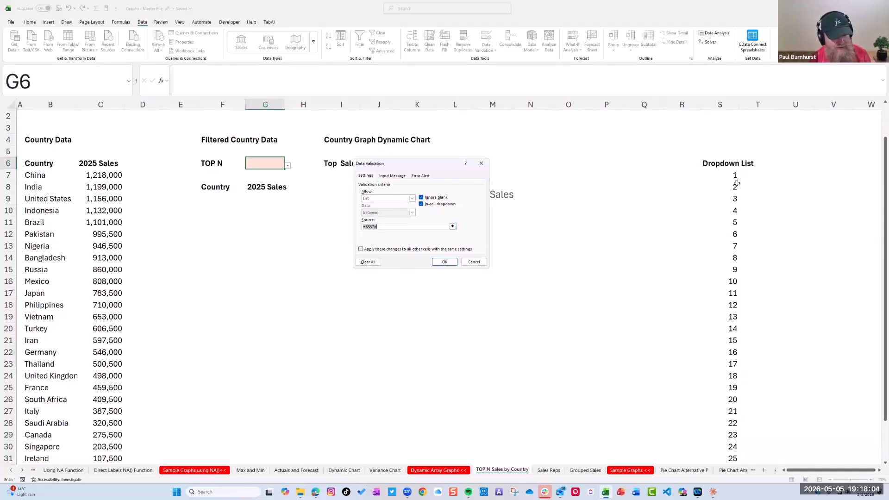
key(Return)
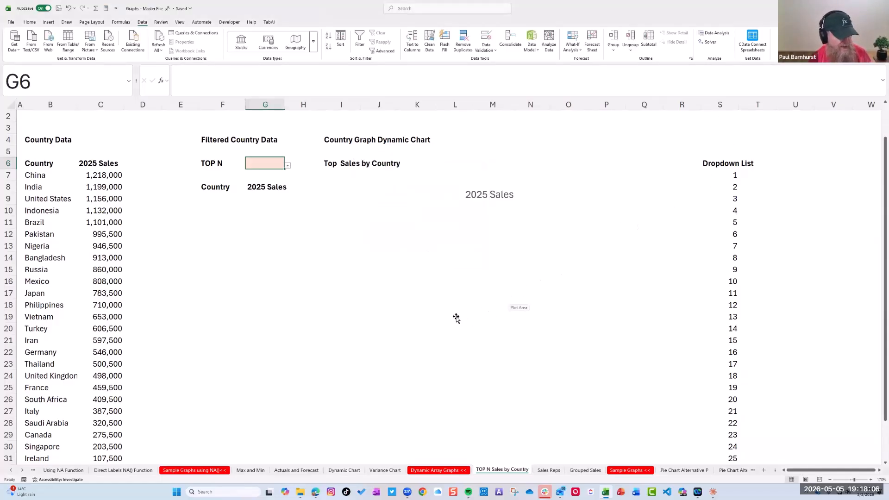
Delete the empty 2025 Sales chart from the sheet
click(455, 320)
click(523, 200)
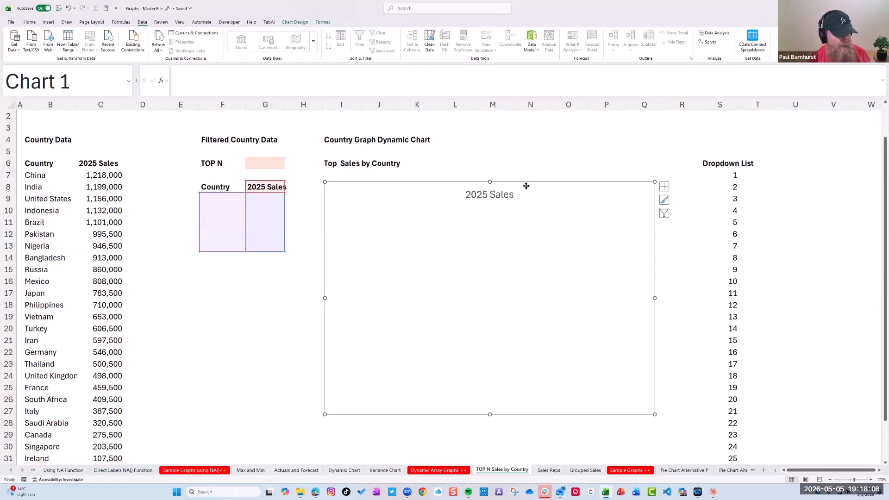
key(Delete)
click(264, 328)
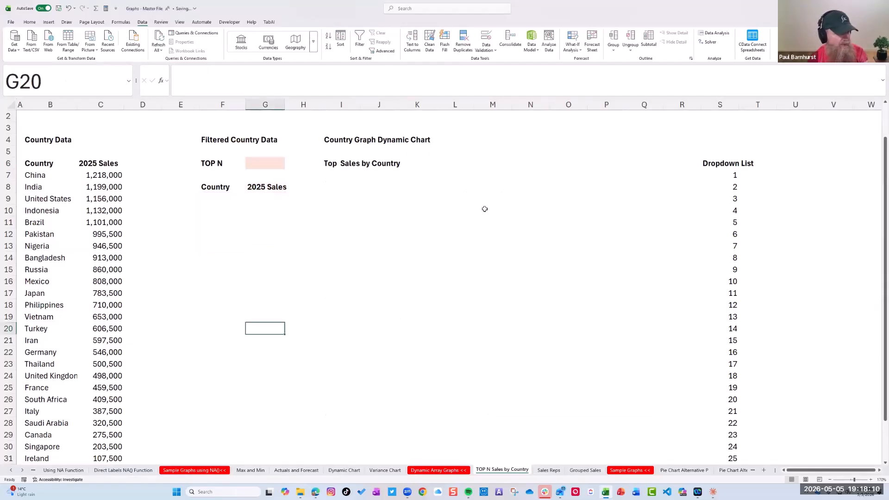
Test a spill range reference to the dropdown list by entering =S7# in M10
click(484, 211)
text(=)
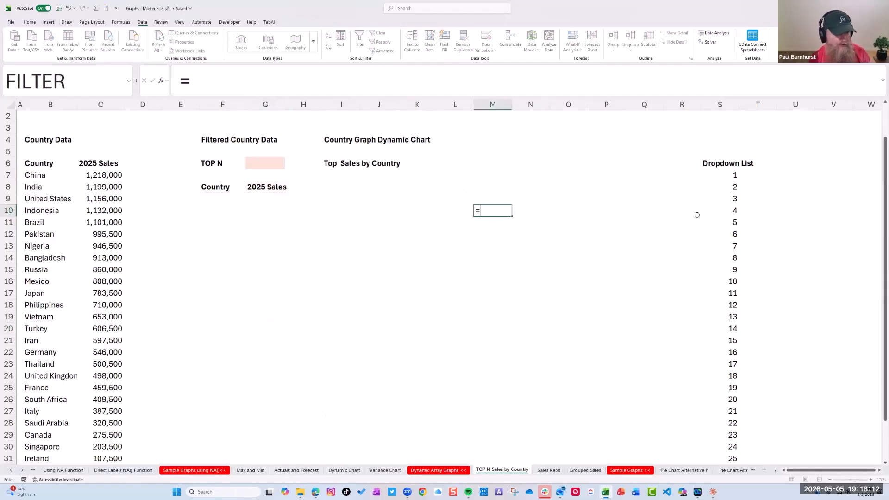
click(735, 174)
click(248, 74)
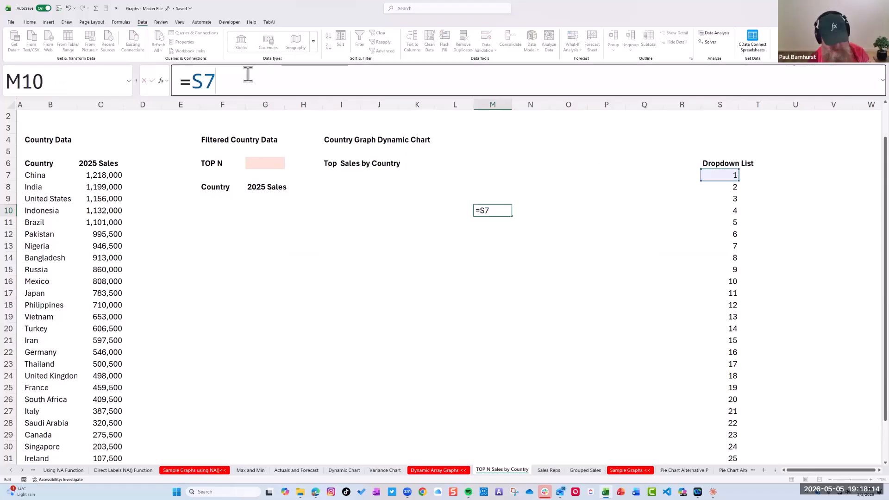
text(#)
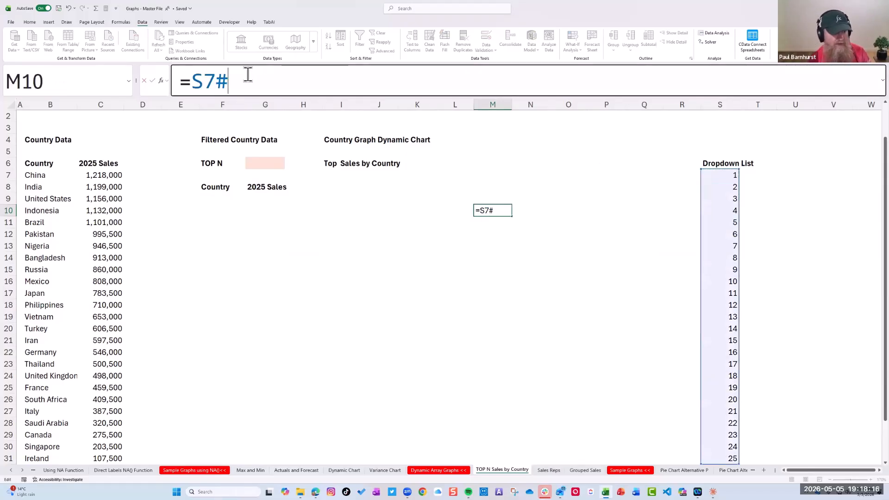
key(Return)
key(Up)
key(Down)
key(Up)
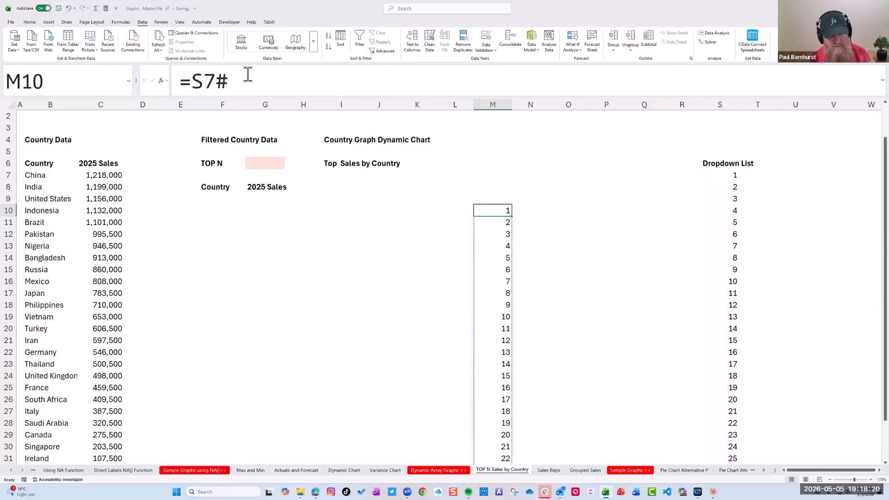
Undo the spill reference in M10 and the deletion of the 2025 Sales chart
key(ctrl+z)
key(ctrl+z)
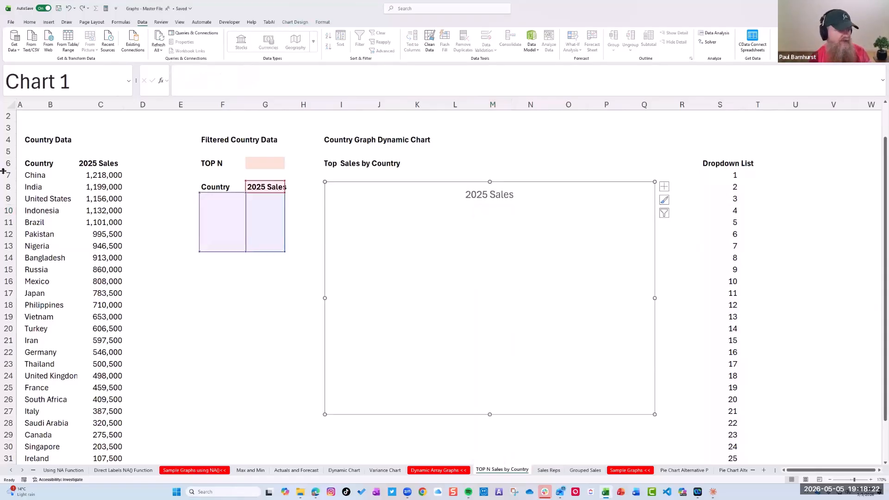
click(244, 360)
Choose 6 as the TOP N value in G6 from its dropdown list
click(261, 170)
click(280, 164)
click(288, 165)
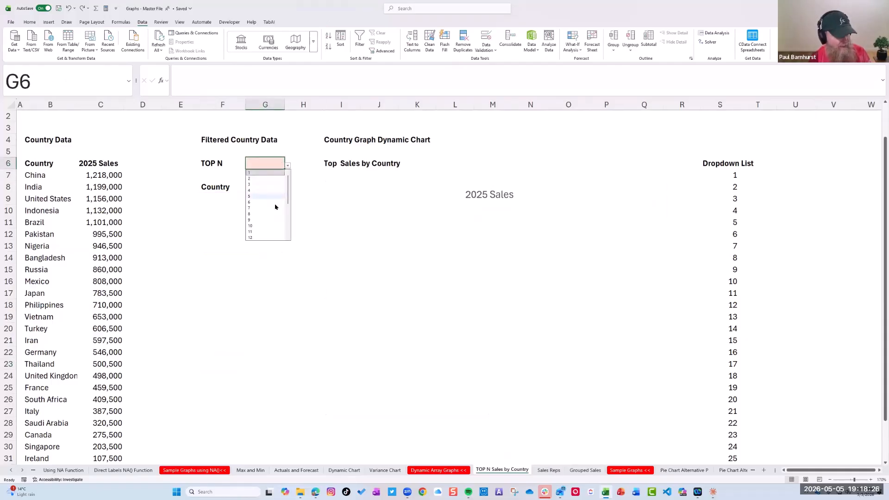
click(259, 206)
Begin a FILTER formula in F9 with the country data B7:C31 as its array
click(228, 197)
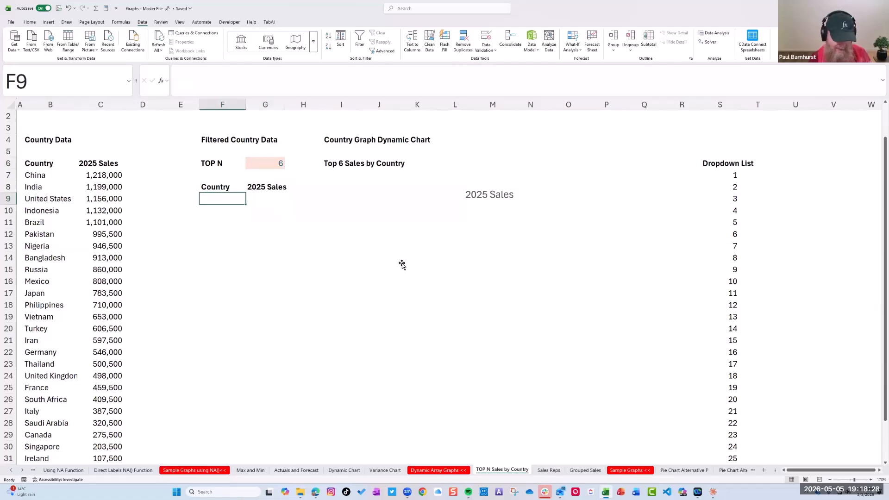
text(=FIl)
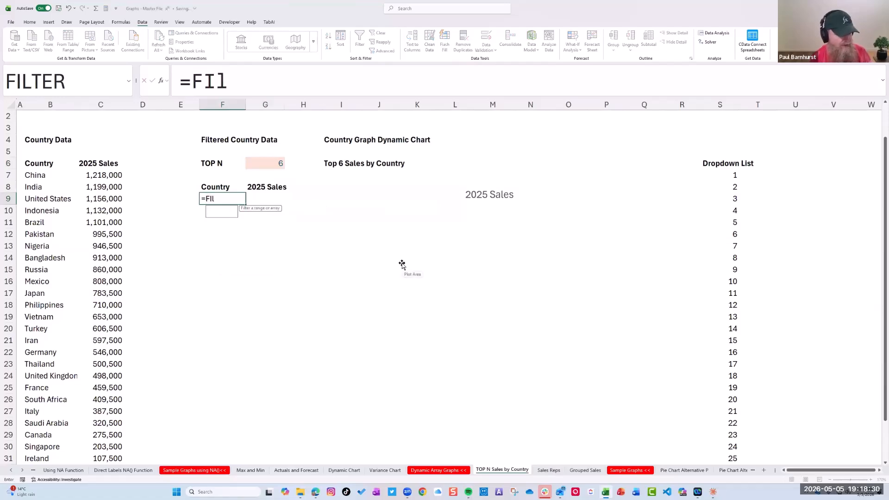
text(ter()
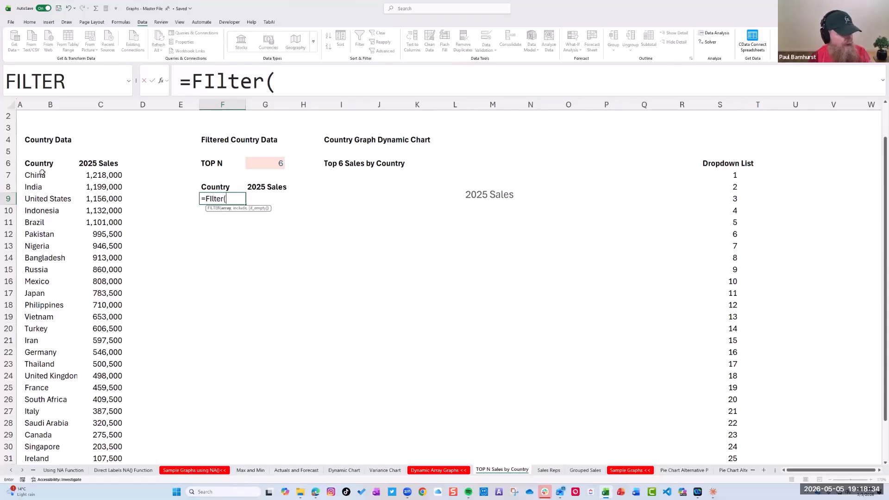
drag(47, 174, 92, 424)
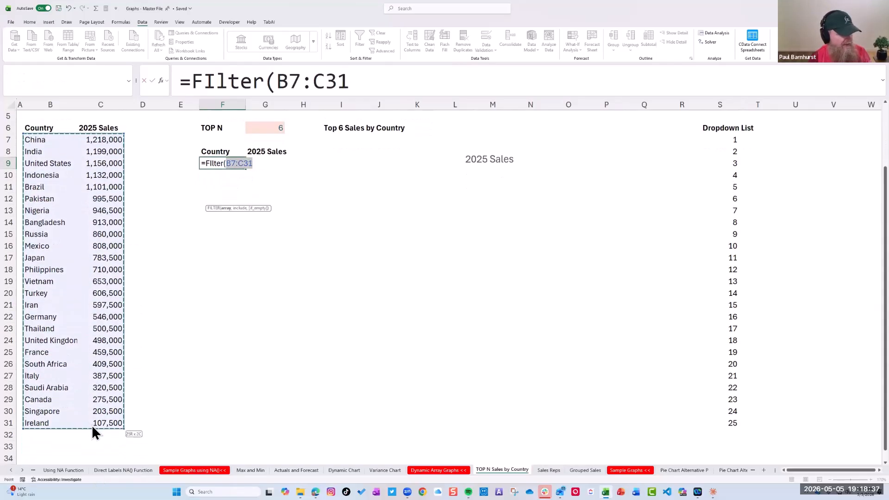
click(374, 77)
Add LARGE(B7:C31,G6) as the FILTER include argument in F9 and enter the formula with its closing parenthesis corrected
text(,)
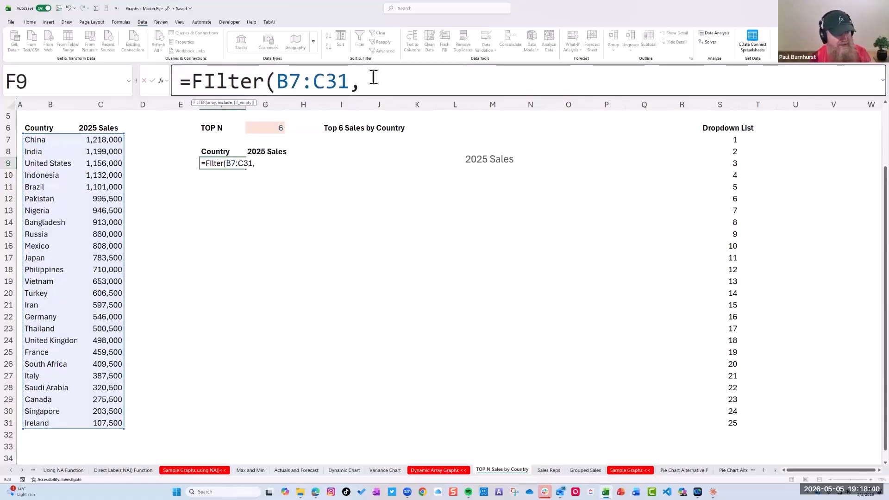
text(Large()
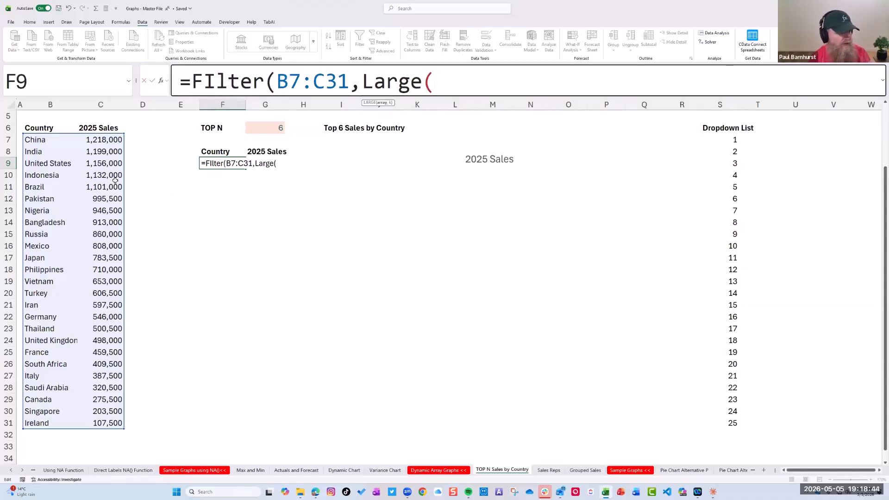
drag(46, 140, 114, 423)
click(532, 84)
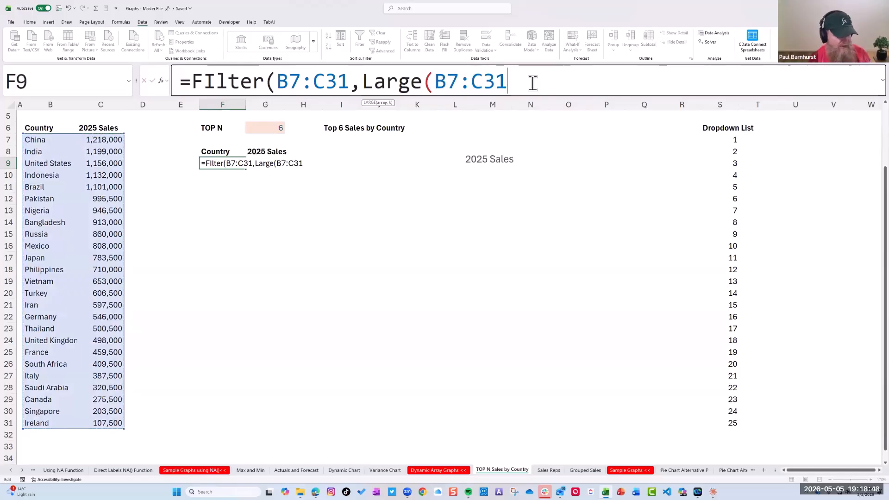
text(,)
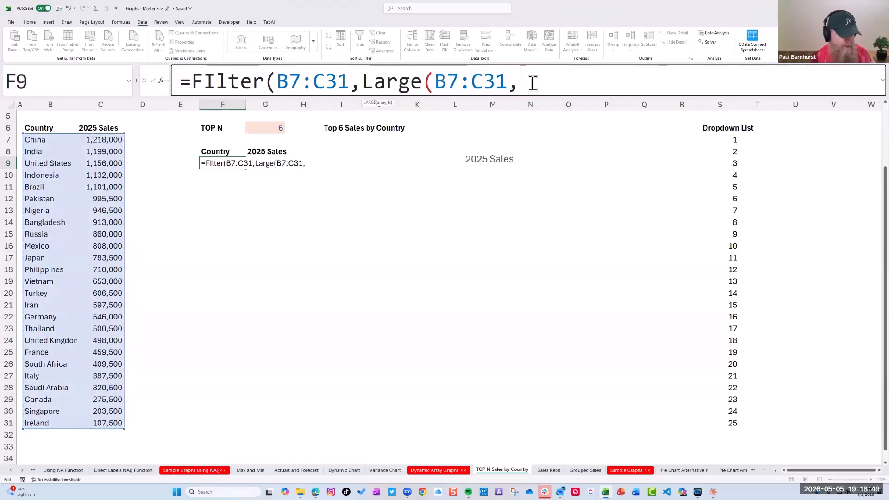
click(277, 128)
click(586, 84)
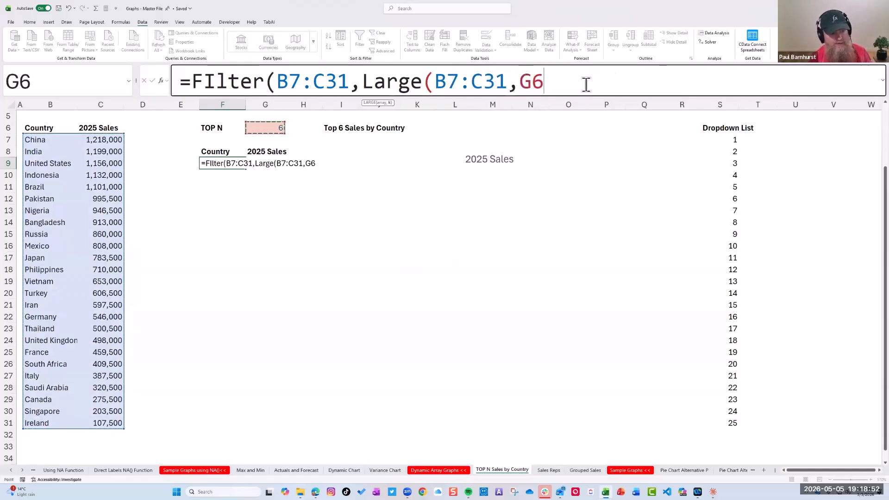
text())
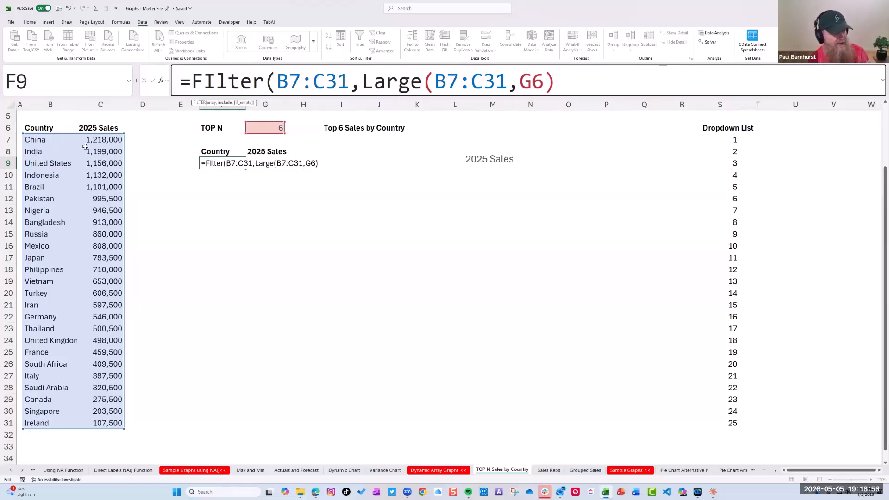
double_click(261, 163)
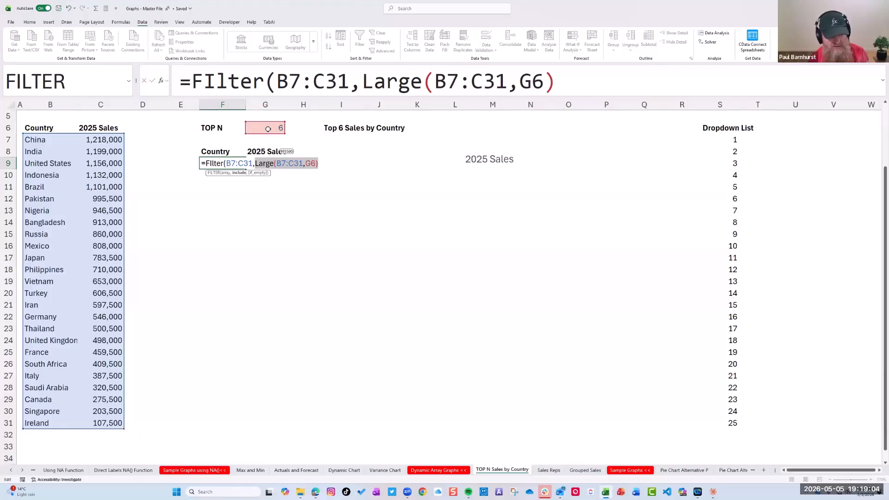
key(Return)
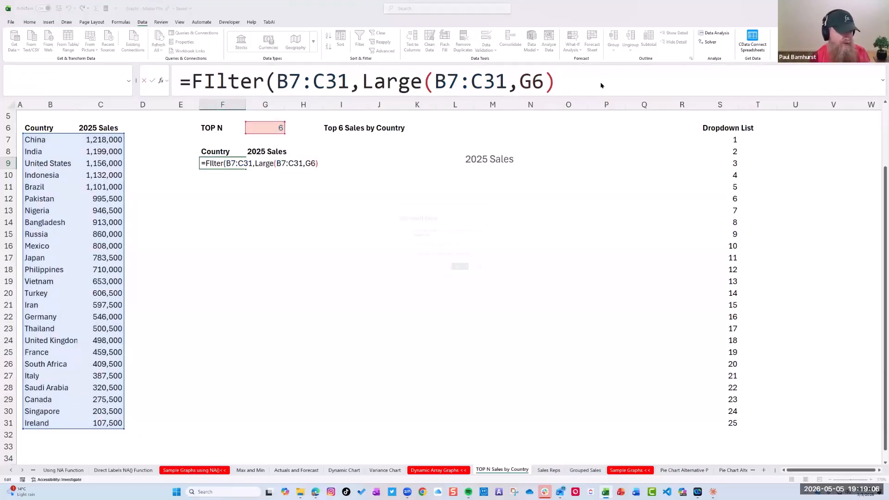
click(458, 271)
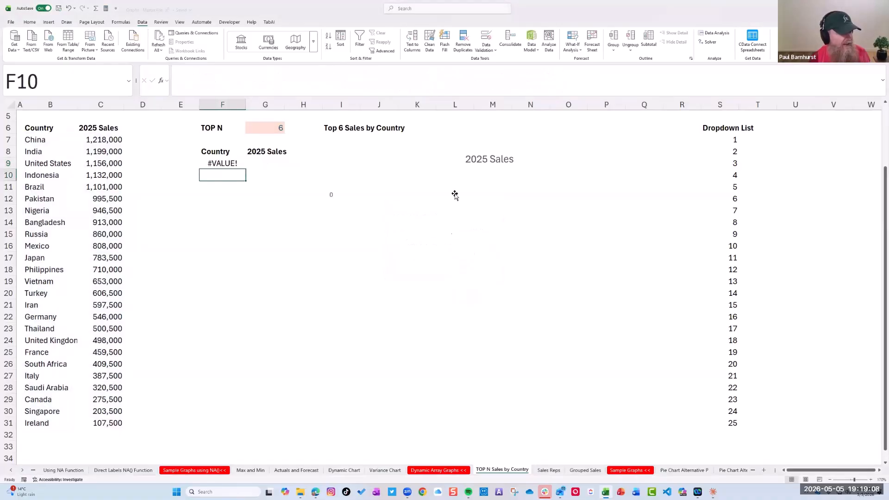
Change the LARGE array in the F9 formula to C7:C31 and enter the formula
click(601, 77)
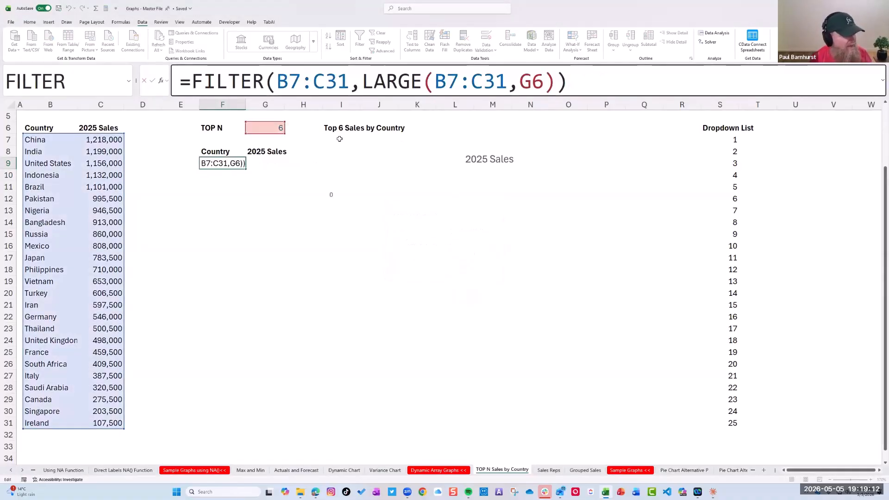
click(313, 85)
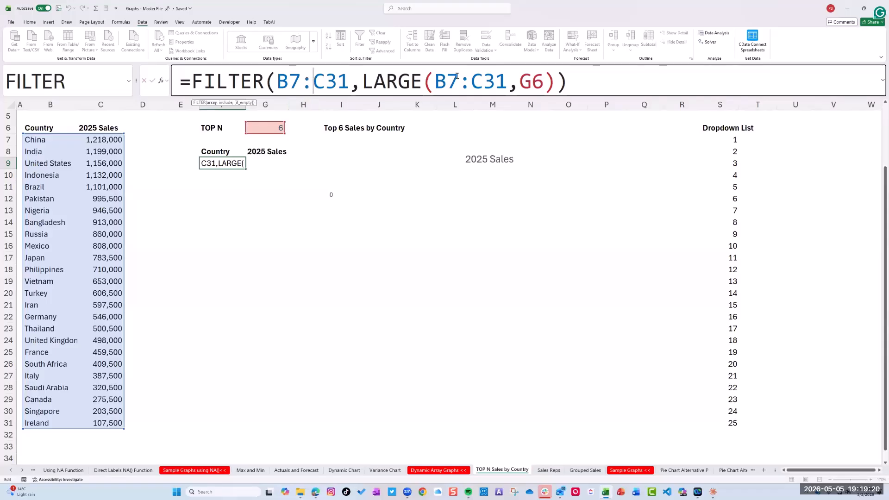
click(507, 79)
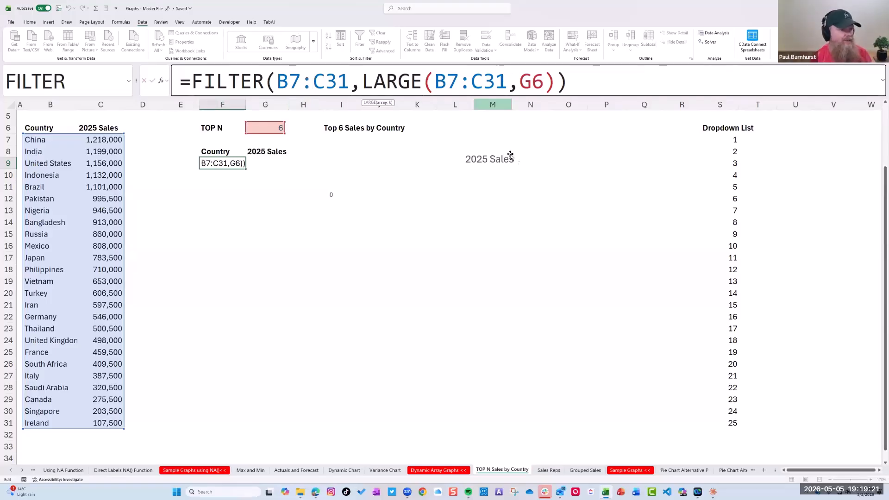
click(447, 80)
key(BackSpace)
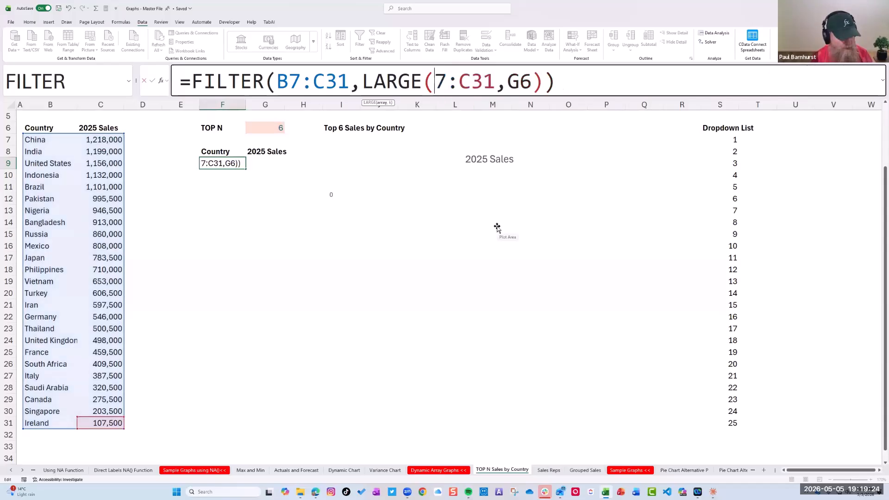
text(C)
key(Return)
click(224, 153)
click(224, 168)
click(447, 80)
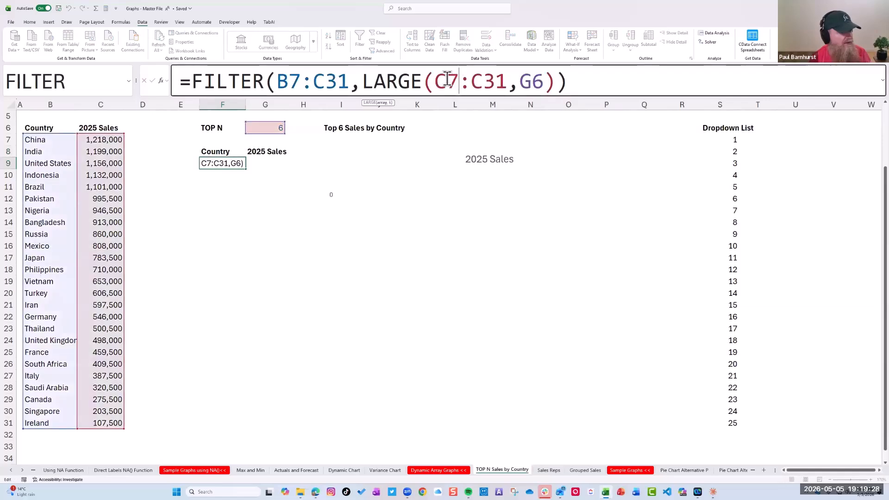
key(Escape)
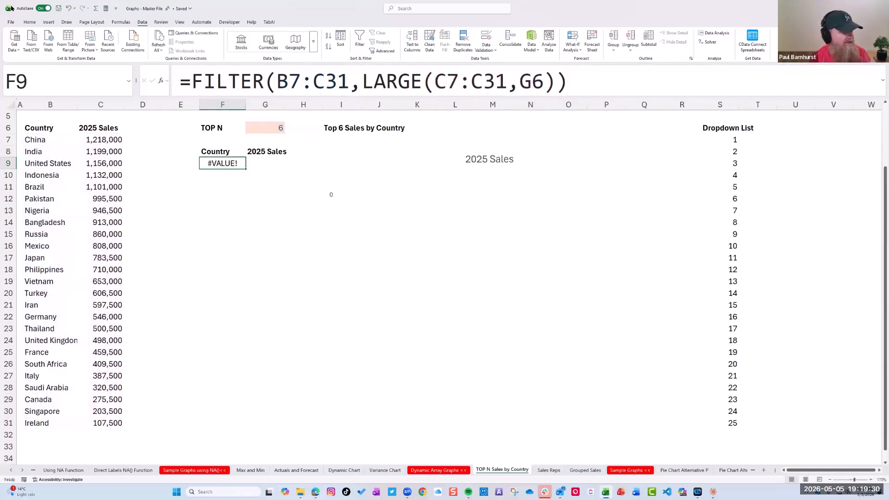
click(11, 22)
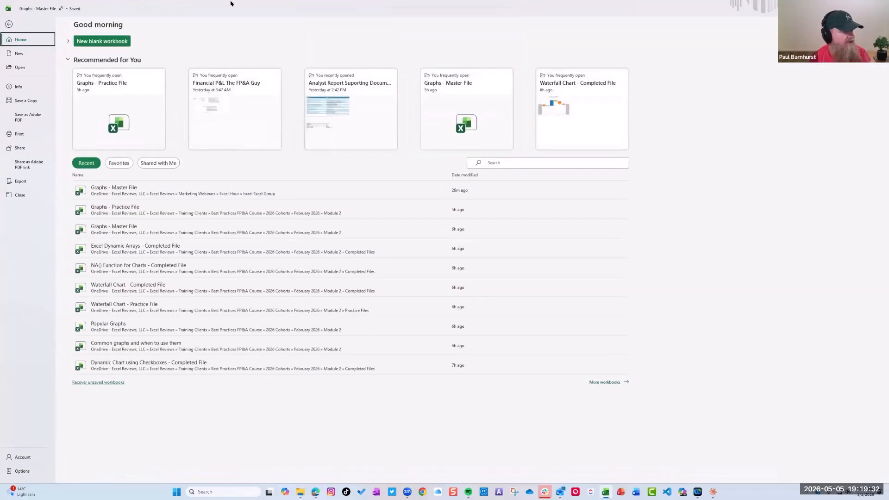
key(Escape)
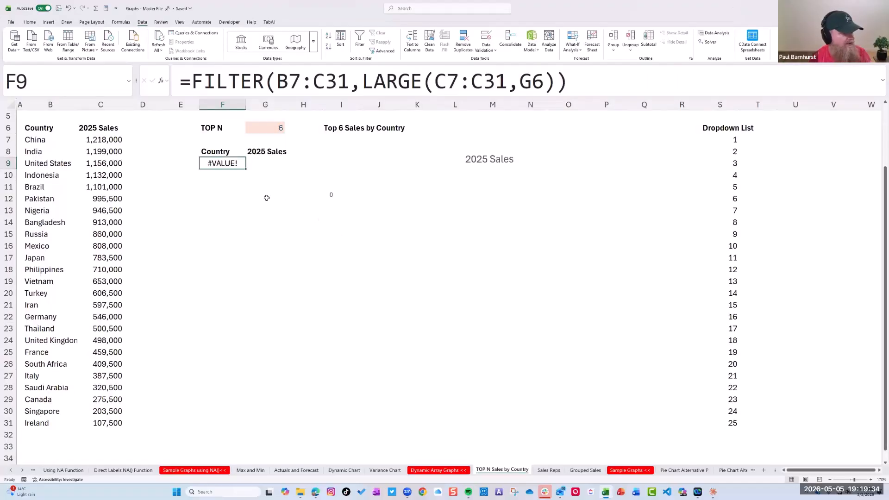
Set the LARGE array in the F9 formula back to B7:C31 and enter it
click(453, 80)
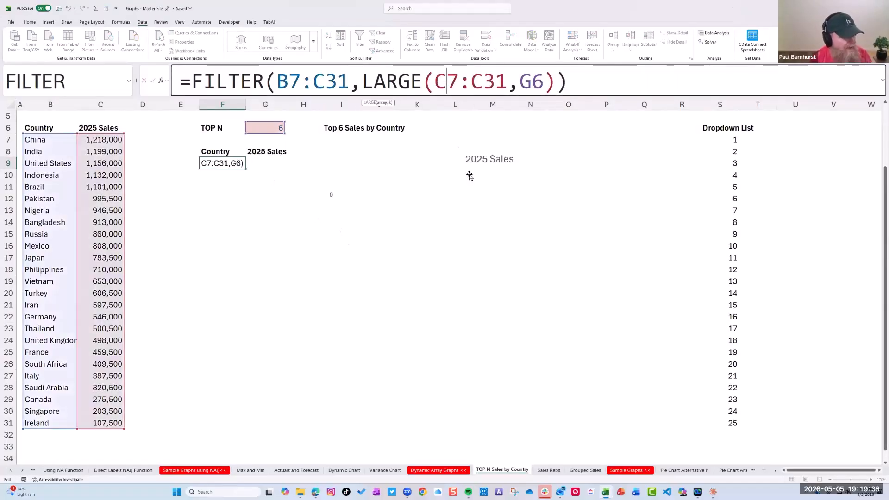
key(BackSpace)
text(B)
key(Return)
key(Up)
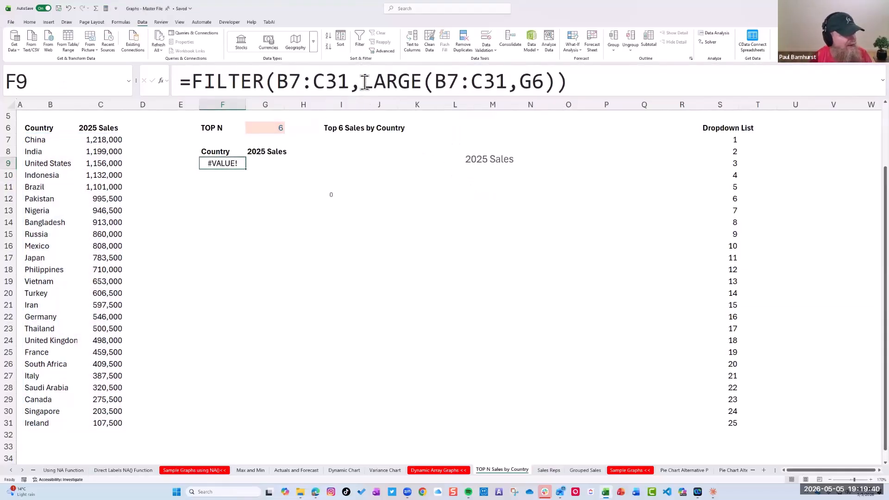
Undo the FILTER formula entries in F9 and the choice of 6 as the TOP N value
click(365, 83)
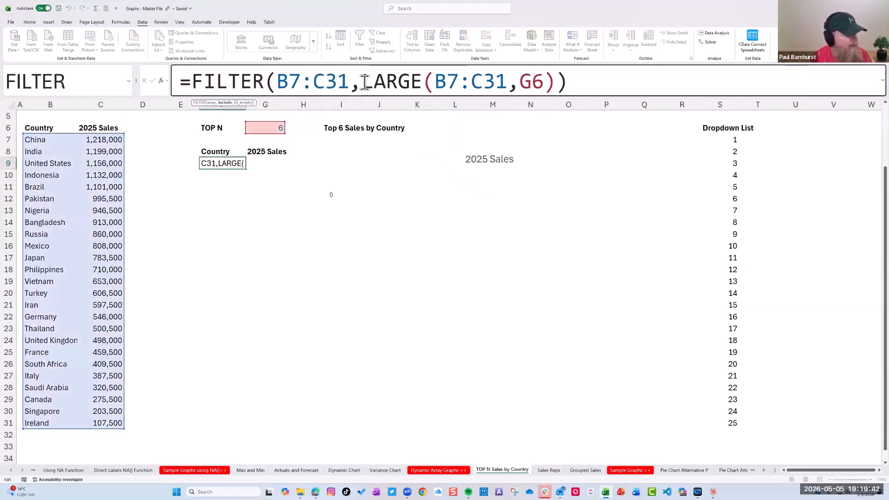
key(Escape)
key(ctrl+z)
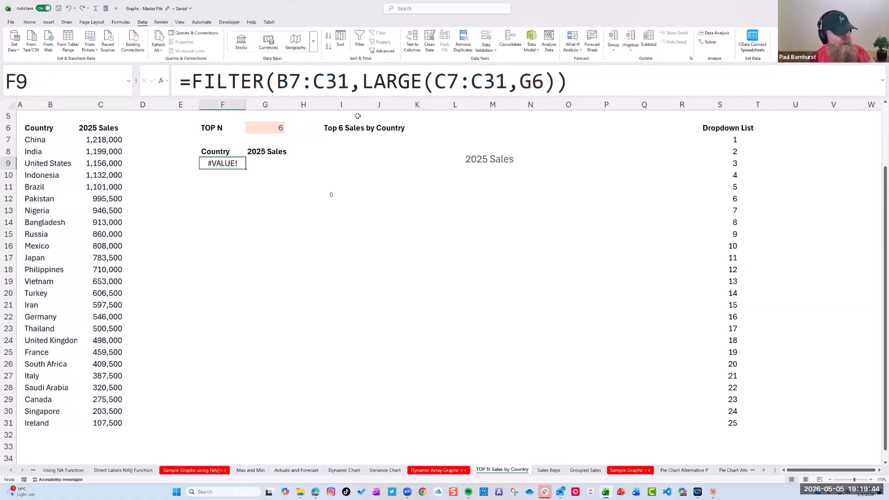
key(ctrl+z)
key(ctrl+z)
key(ctrl+z)
key(ctrl+z)
key(ctrl+z)
key(ctrl+z)
key(ctrl+z)
key(ctrl+z)
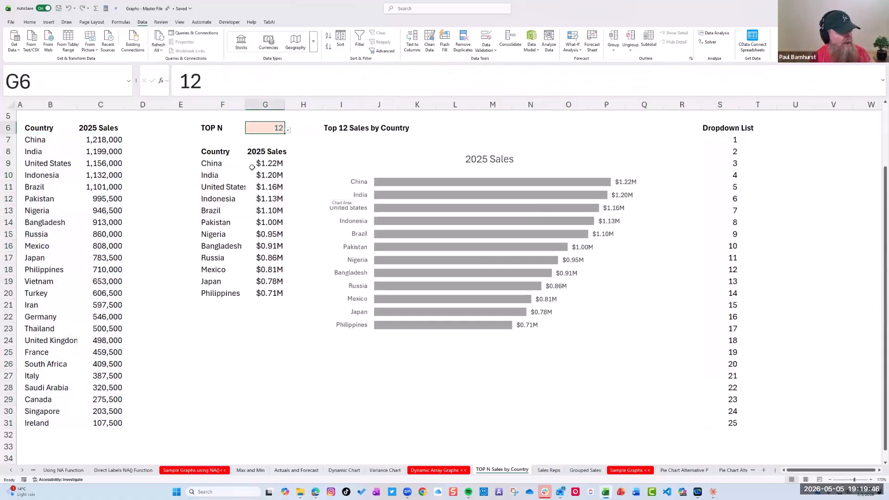
Examine the include condition in F9's original FILTER formula, especially the C7:C31 range compared with LARGE
click(225, 165)
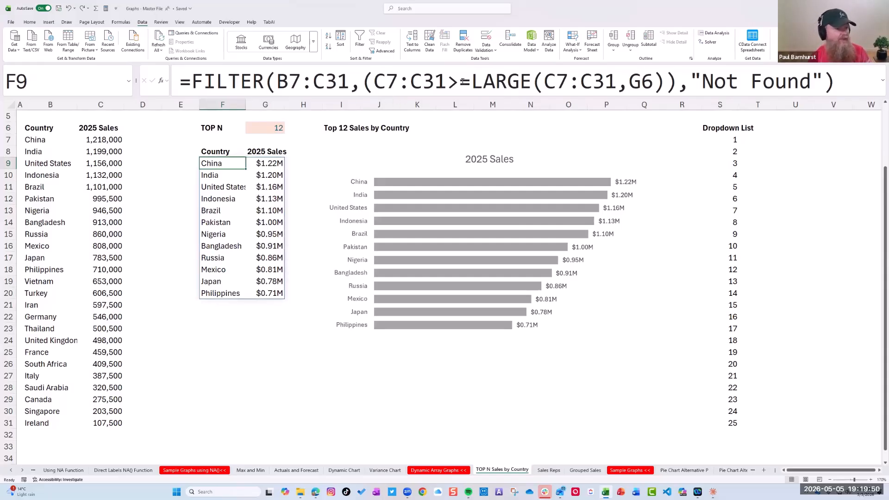
drag(375, 81, 447, 81)
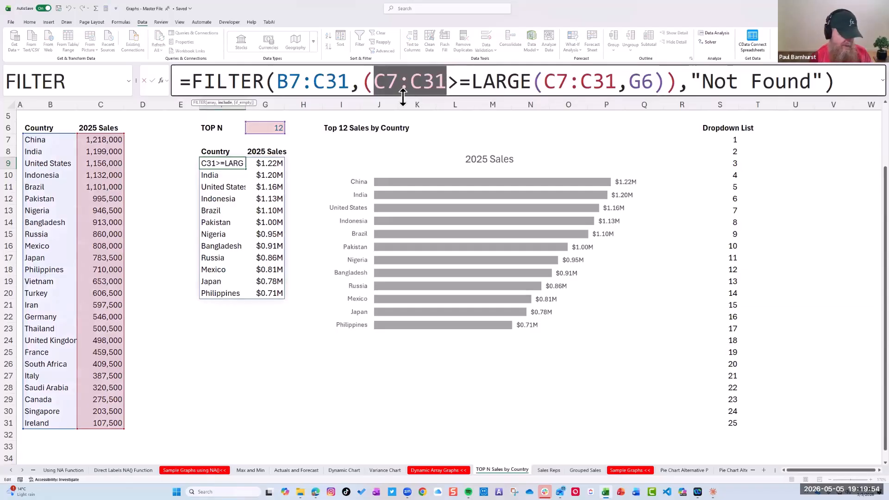
key(Escape)
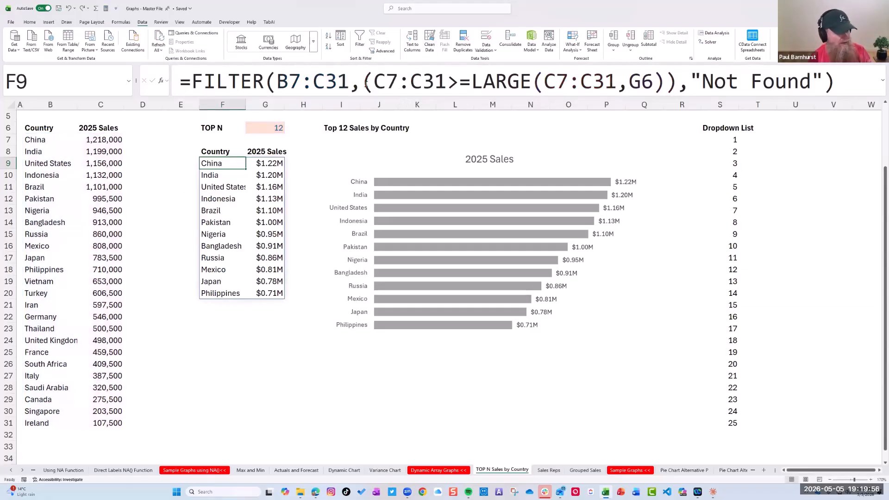
click(362, 84)
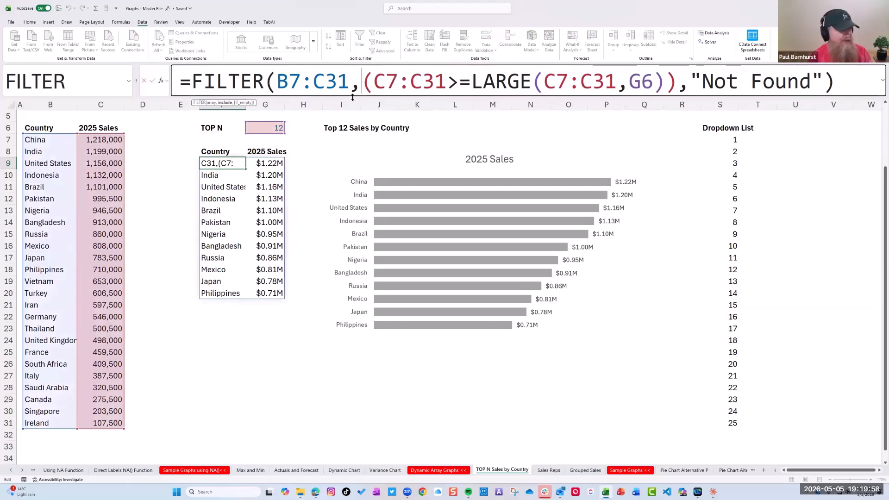
key(Escape)
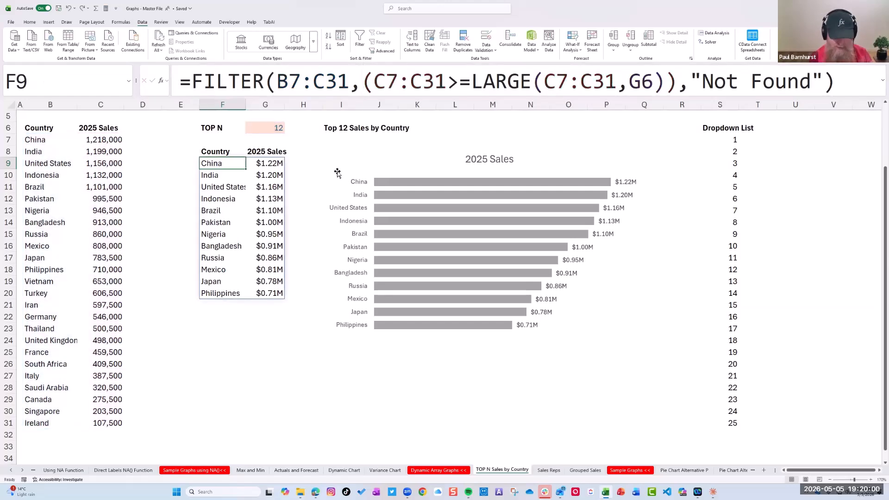
Copy F9's FILTER formula without its equals sign and paste it as reference text into F27
drag(193, 82, 865, 87)
key(ctrl+c)
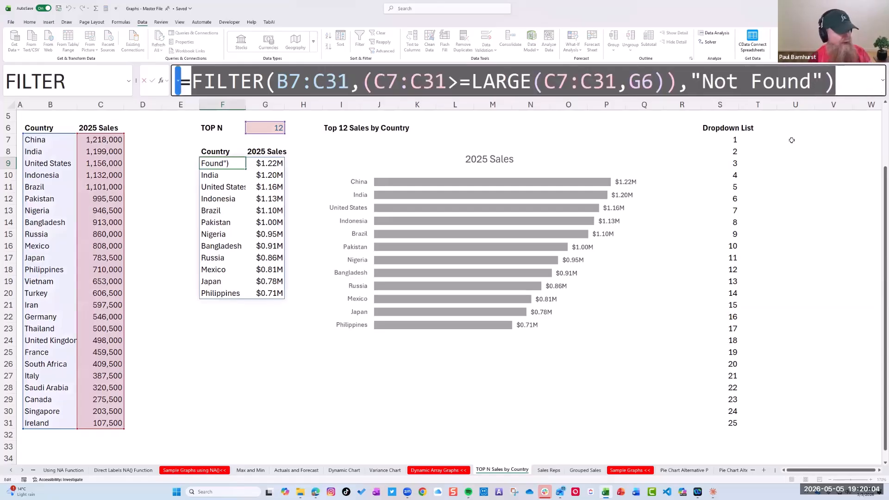
click(265, 374)
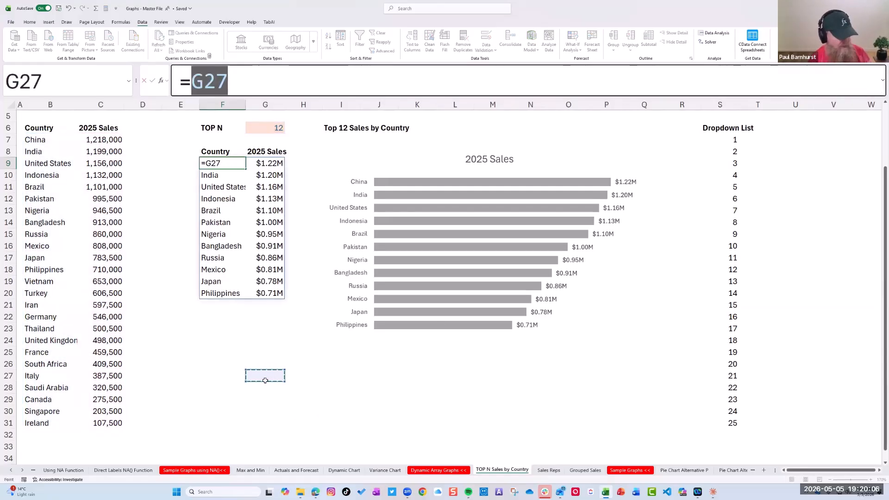
key(Escape)
click(235, 377)
key(ctrl+v)
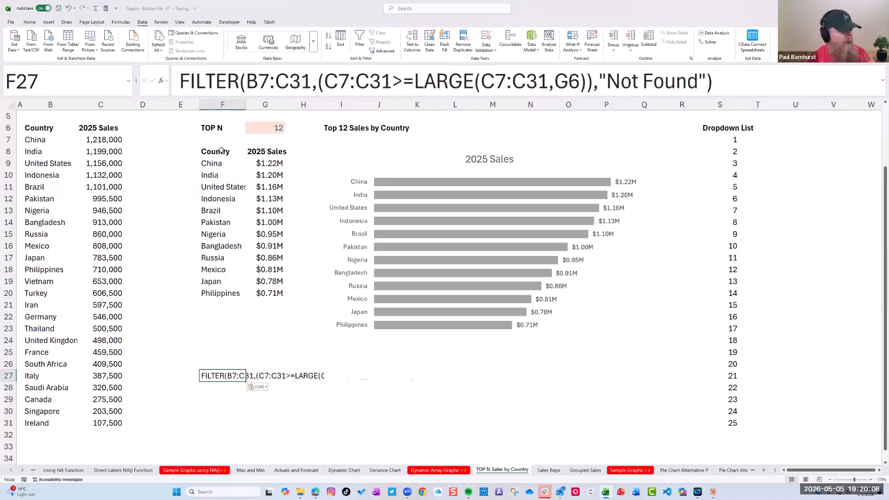
Start a new FILTER formula in F9 with B7:C31 as its array argument
click(221, 163)
text(=FILTER()
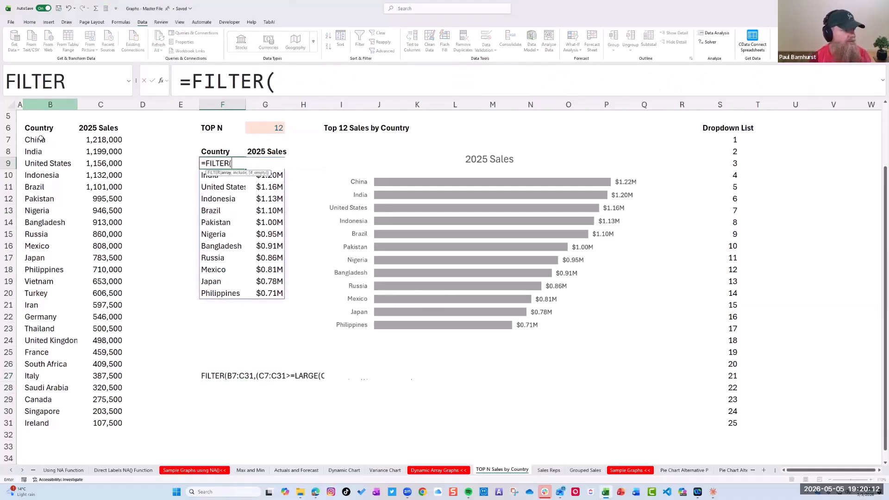
drag(37, 139, 100, 423)
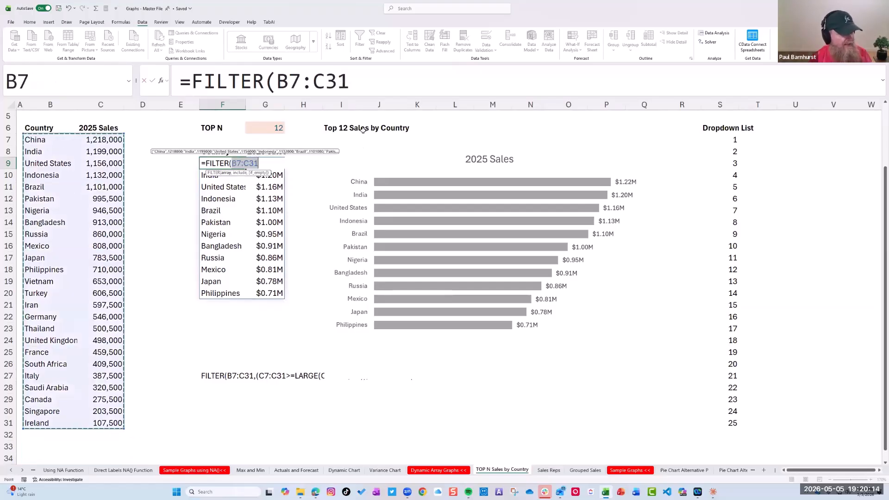
click(370, 81)
text(,)
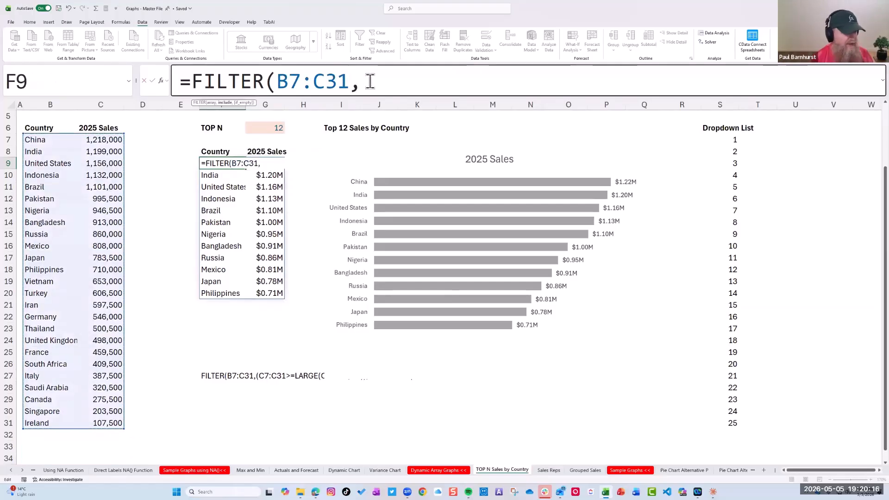
Begin the include argument in F9 by comparing C7:C31 with >= against a LARGE function
drag(114, 139, 108, 423)
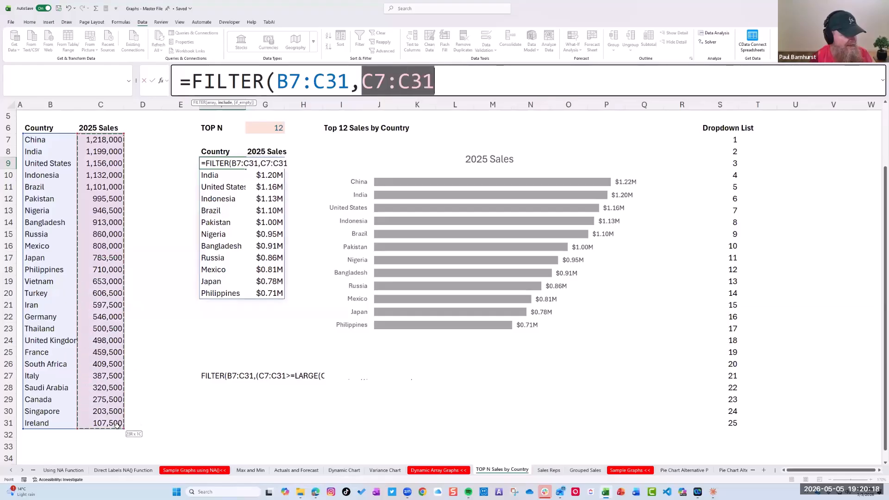
click(456, 81)
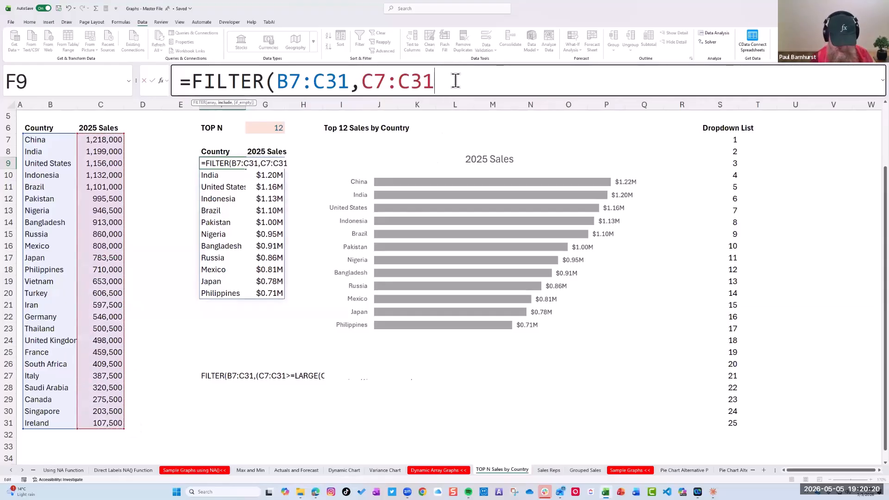
text(>=)
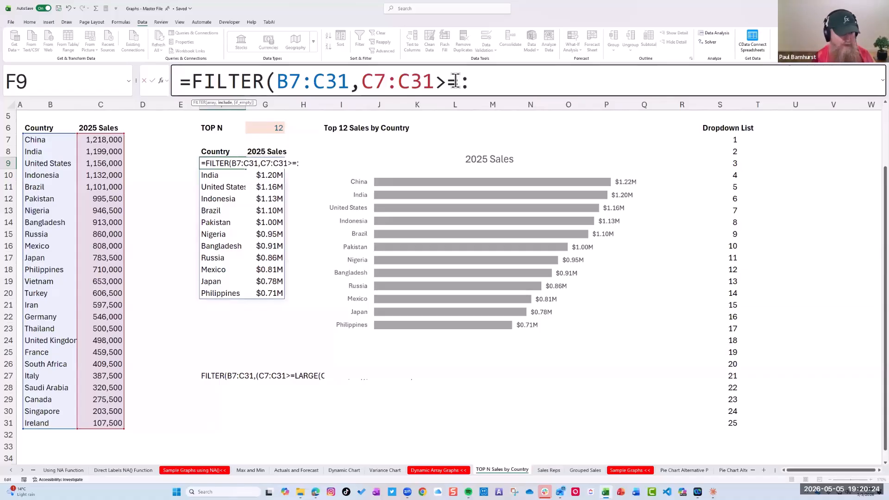
text(Large()
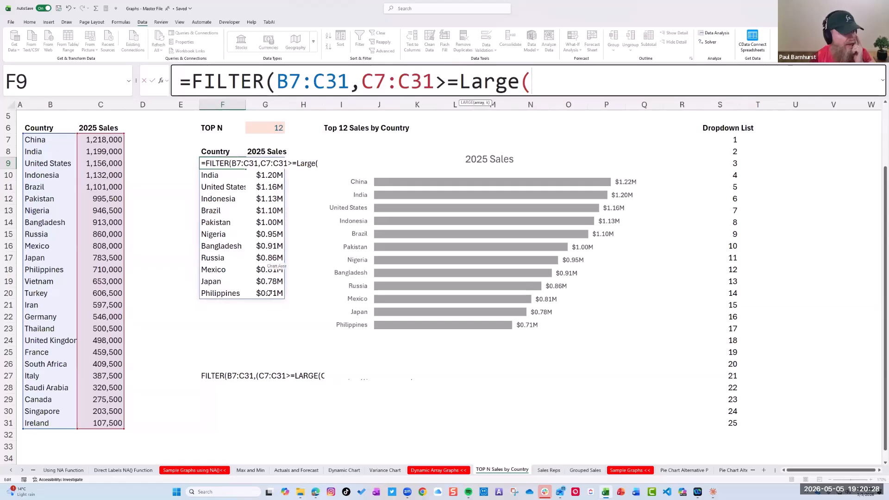
Complete LARGE with C7:C31 as its array and G6 as k, and enter the F9 formula, accepting the closing-parenthesis correction
drag(101, 139, 101, 423)
click(628, 83)
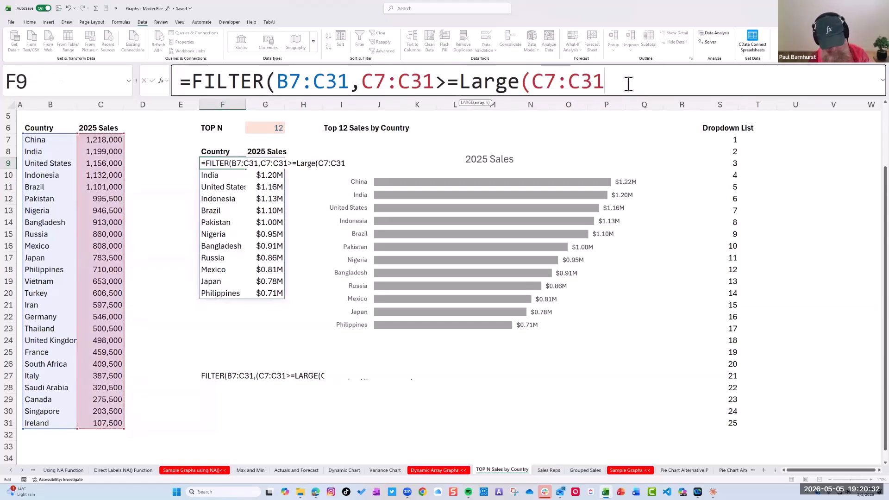
text(,)
click(277, 126)
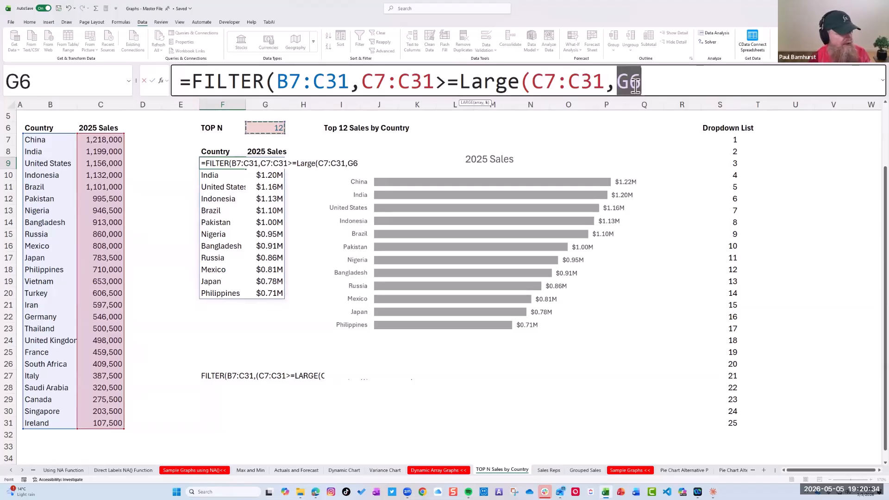
click(665, 78)
text())
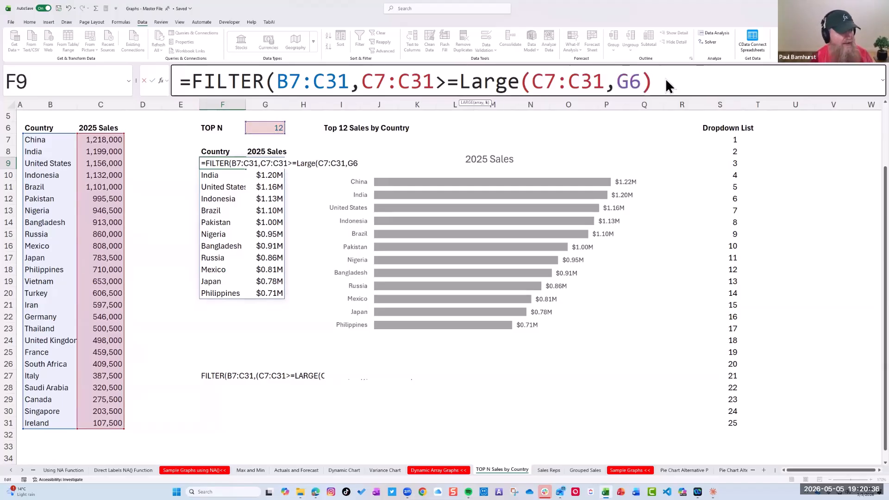
key(Return)
click(462, 272)
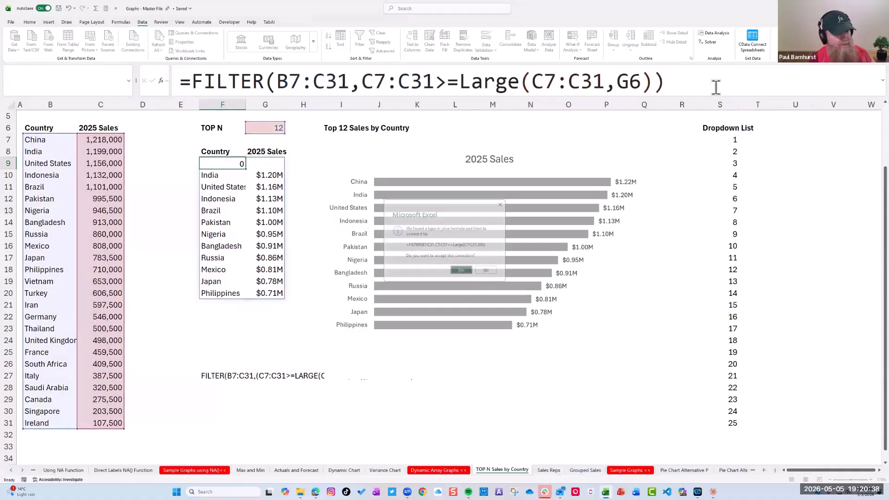
Examine the include argument C7:C31>=LARGE(C7:C31,G6) within F9's FILTER formula, including its comparison part
click(211, 165)
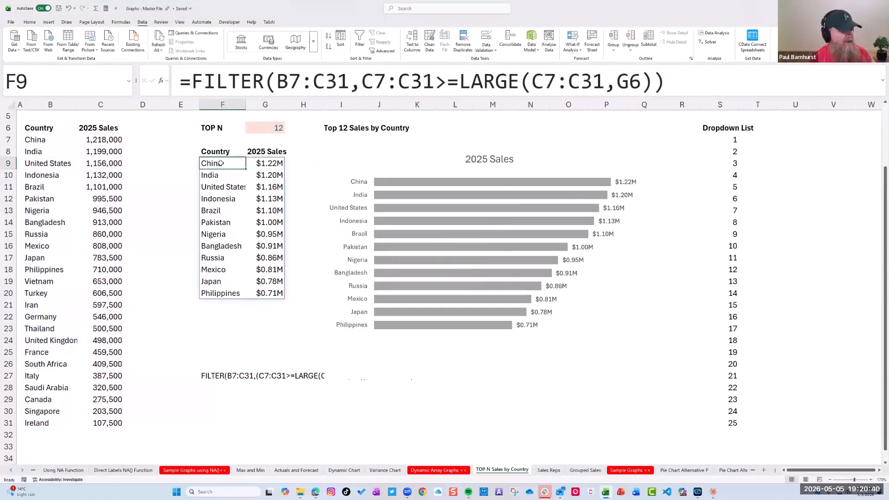
drag(366, 82, 656, 74)
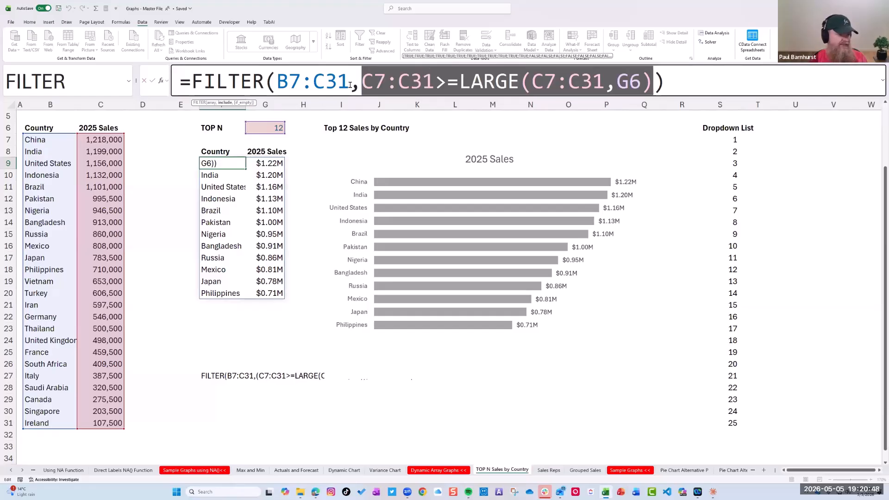
drag(360, 76, 455, 78)
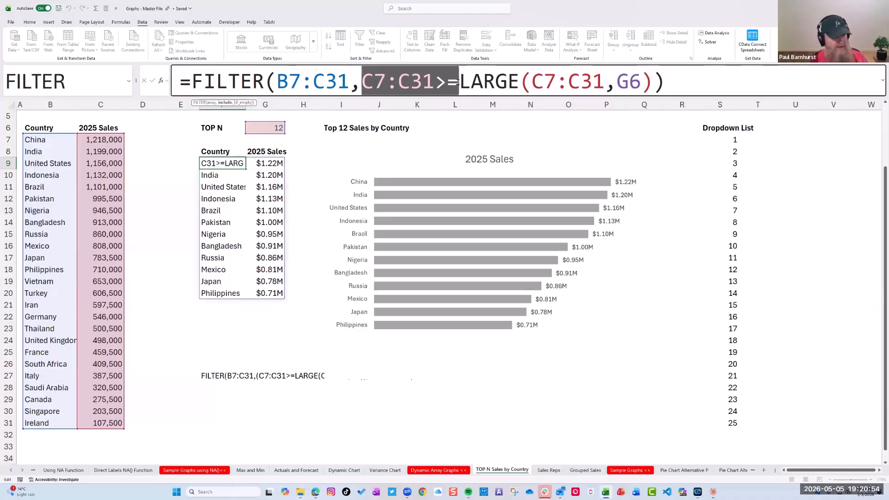
key(Escape)
click(272, 136)
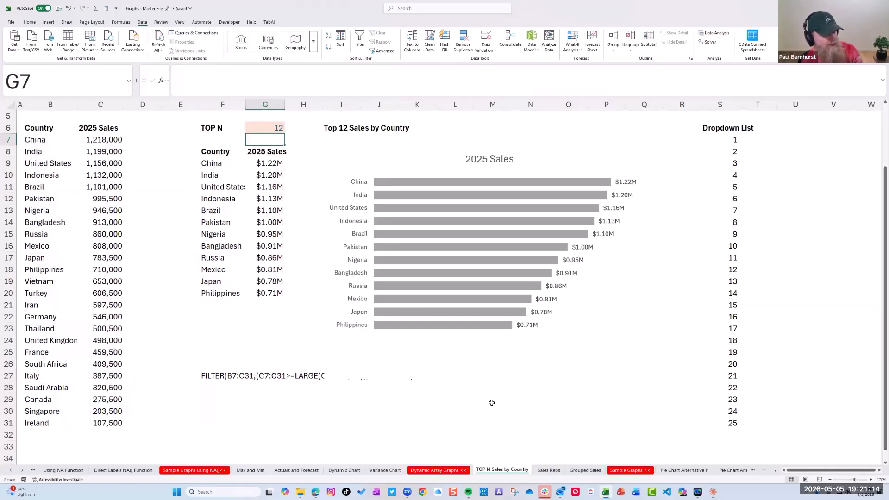
Open the Sales Reps worksheet and enlarge its view to 160%
click(539, 470)
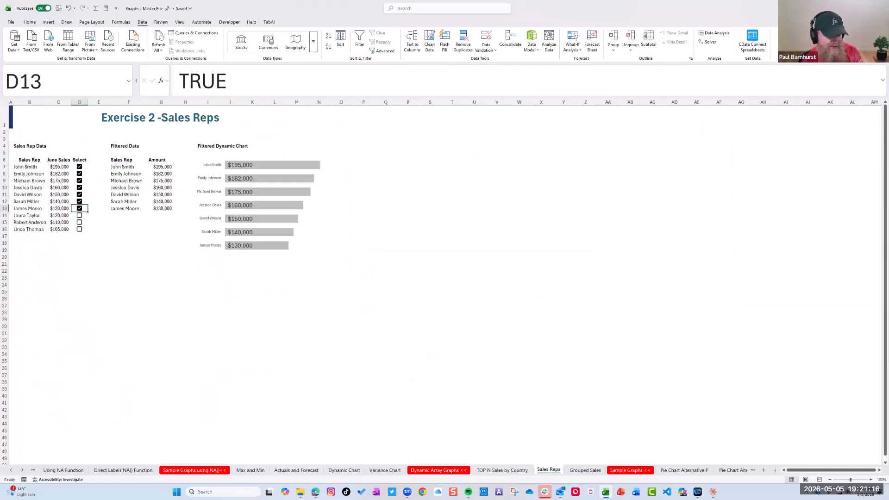
click(871, 480)
click(870, 480)
click(870, 480)
click(871, 479)
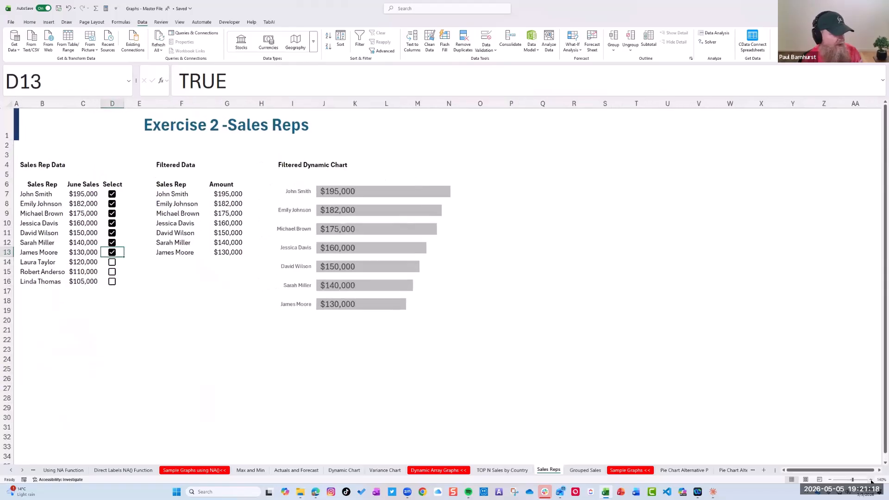
click(871, 479)
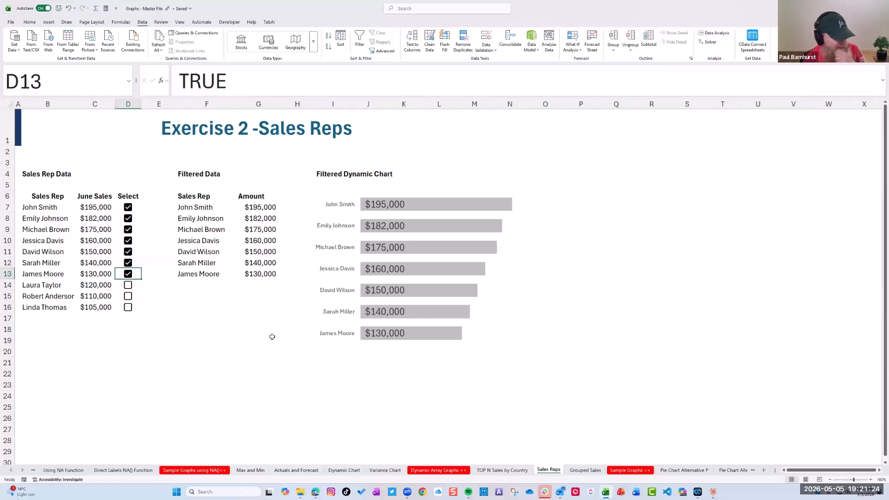
Untick the Select checkboxes in D8 and D9, tick those in D14:D16, and tick D8 and D9 again
click(128, 218)
click(128, 229)
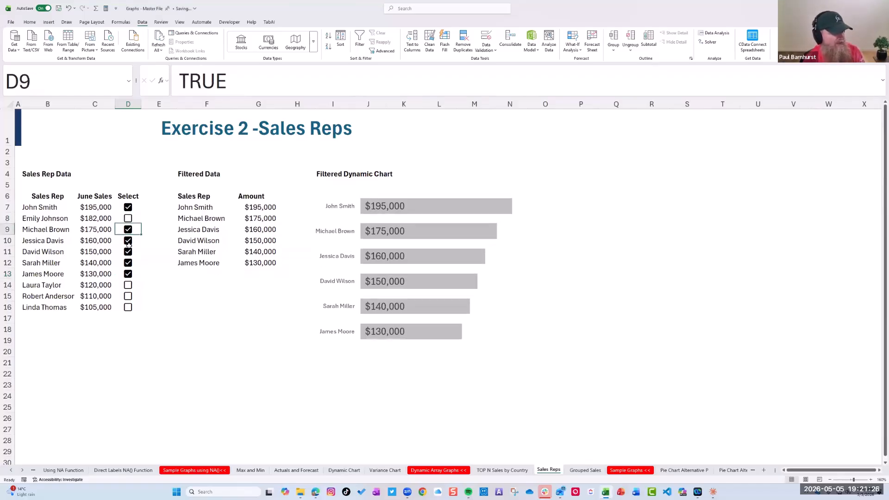
click(127, 297)
click(128, 308)
click(128, 285)
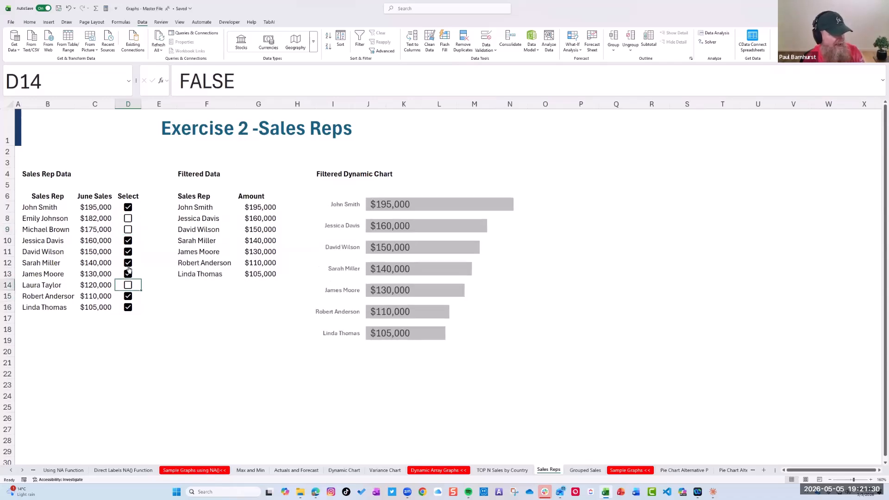
click(128, 230)
click(128, 218)
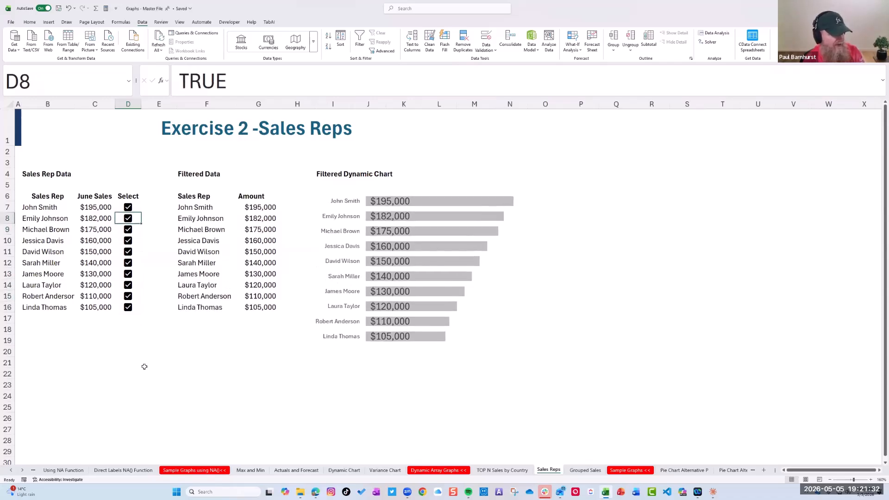
Delete the FILTER formula in F7 together with its spilled results in F7:G16
drag(190, 198, 268, 311)
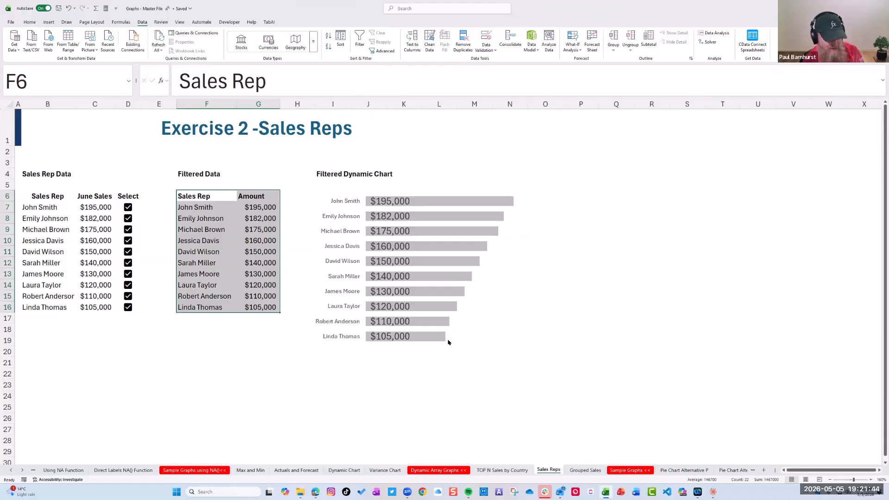
click(246, 218)
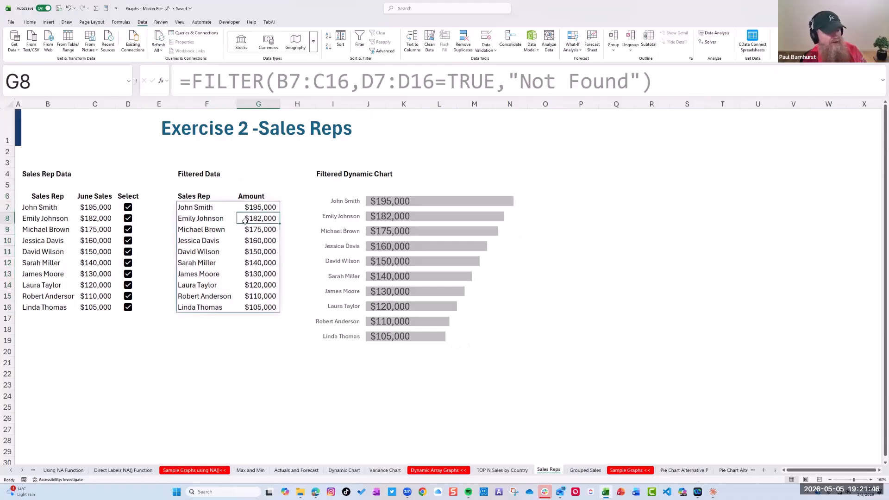
click(191, 207)
drag(233, 222, 243, 305)
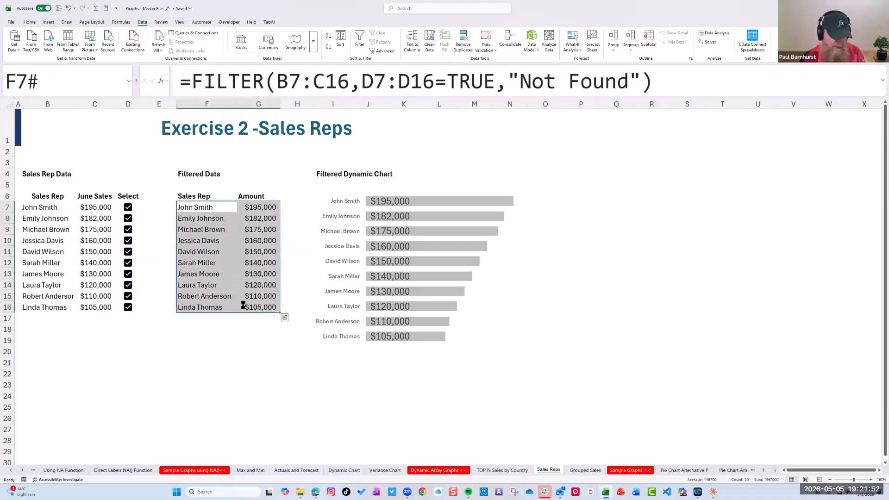
key(Delete)
Remove the checkboxes from the Select column in D7:D16
click(138, 207)
drag(142, 249, 145, 307)
key(space)
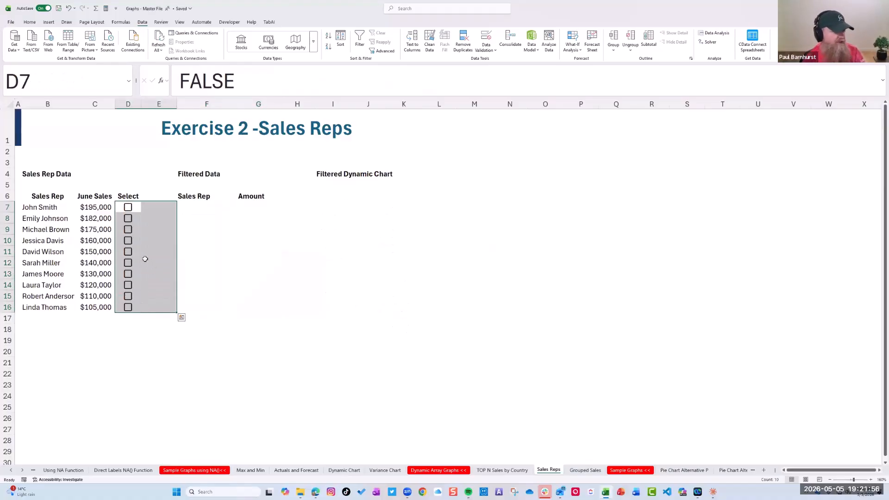
key(Delete)
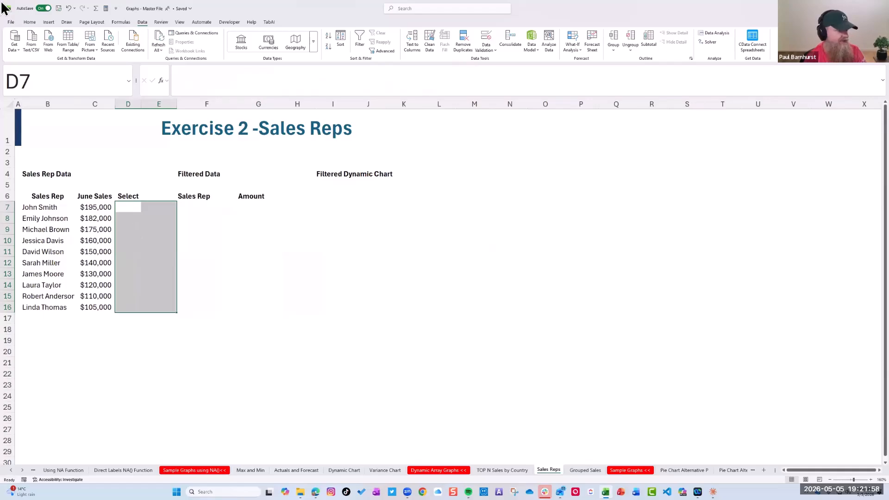
Insert checkboxes in the Select column for all sales reps, only in cells D7:D16
click(49, 23)
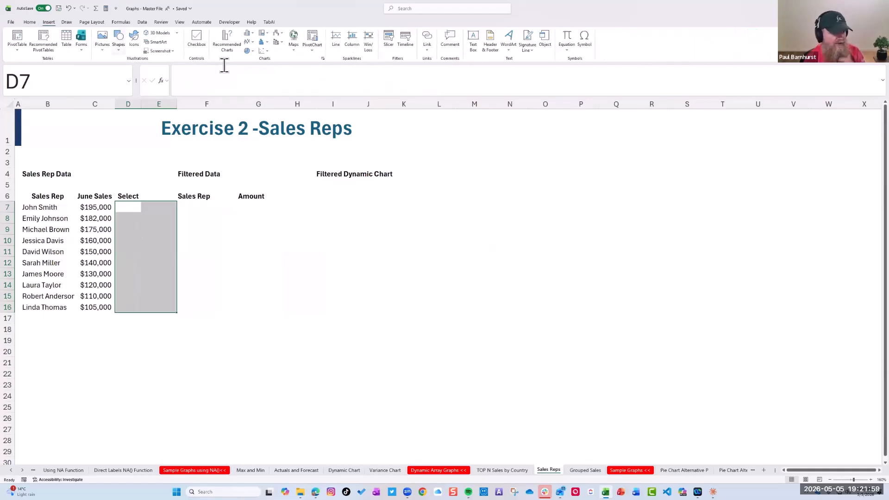
click(197, 44)
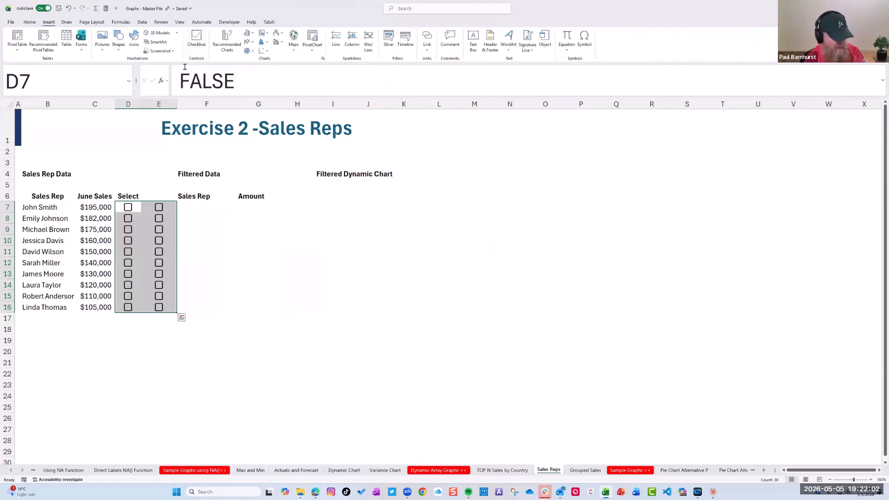
key(ctrl+z)
drag(128, 207, 136, 301)
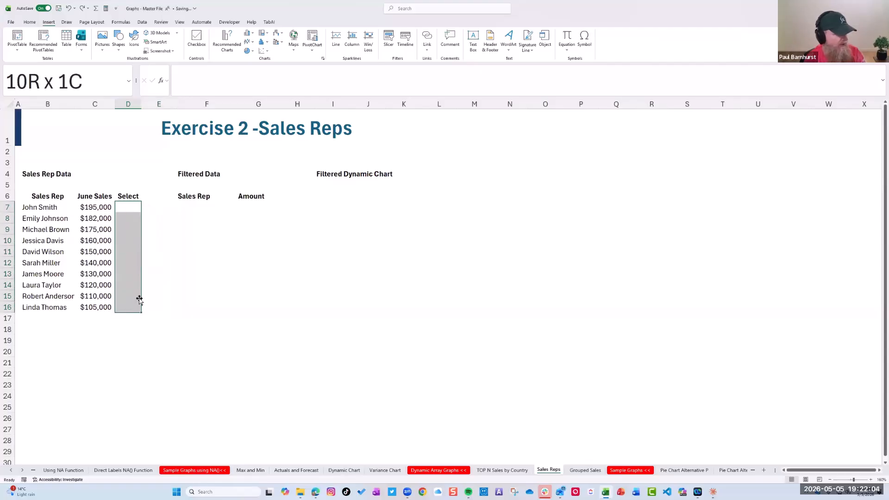
click(197, 44)
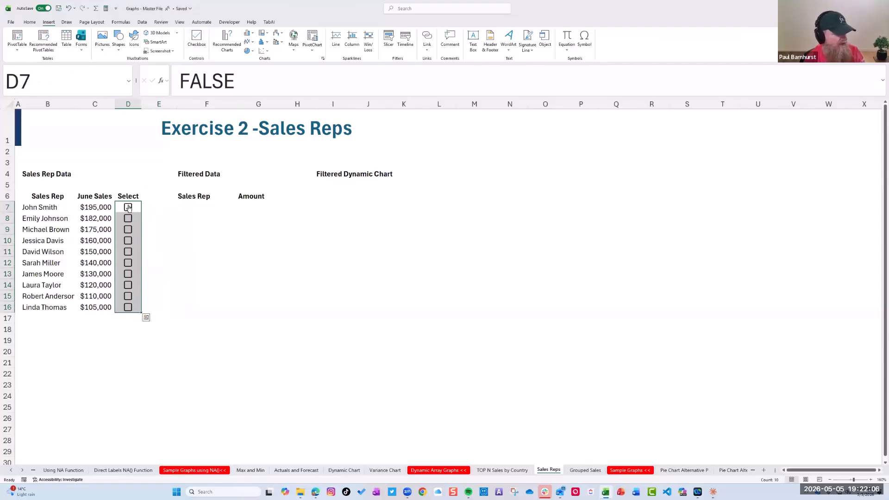
Tick all ten checkboxes in the Select column, D7:D16
click(129, 207)
click(128, 229)
click(128, 219)
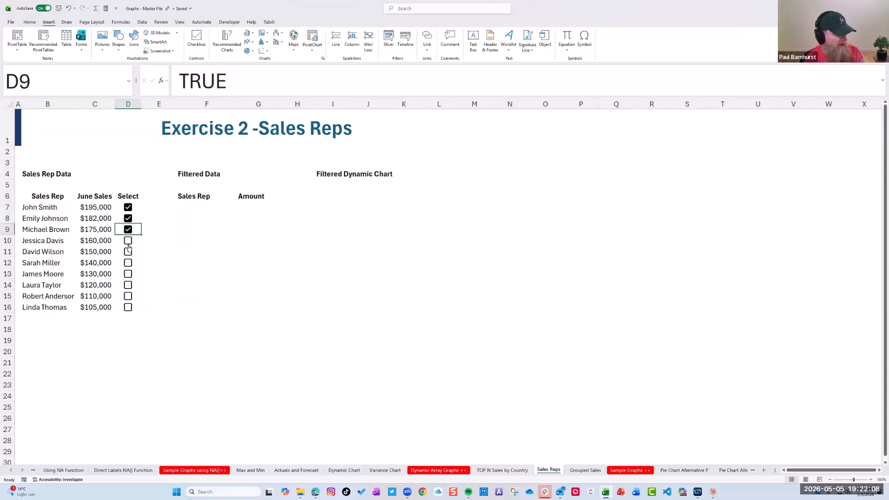
click(128, 240)
click(127, 251)
click(128, 262)
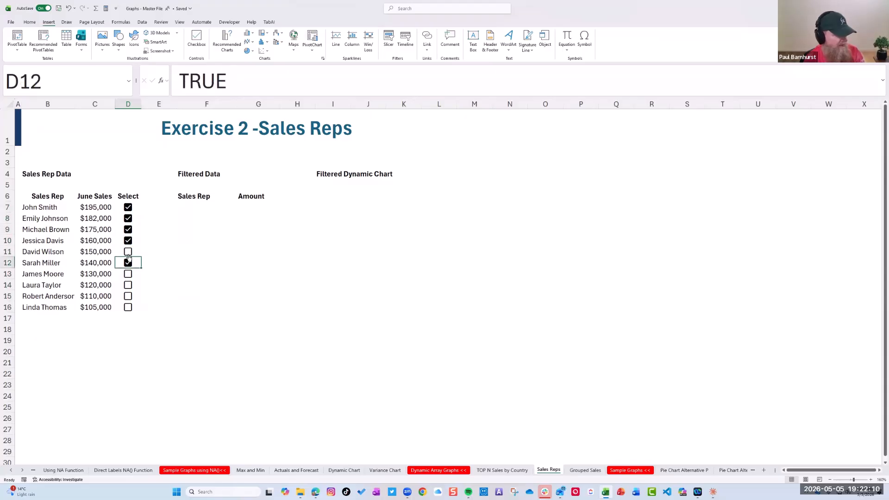
click(127, 273)
click(128, 285)
click(127, 296)
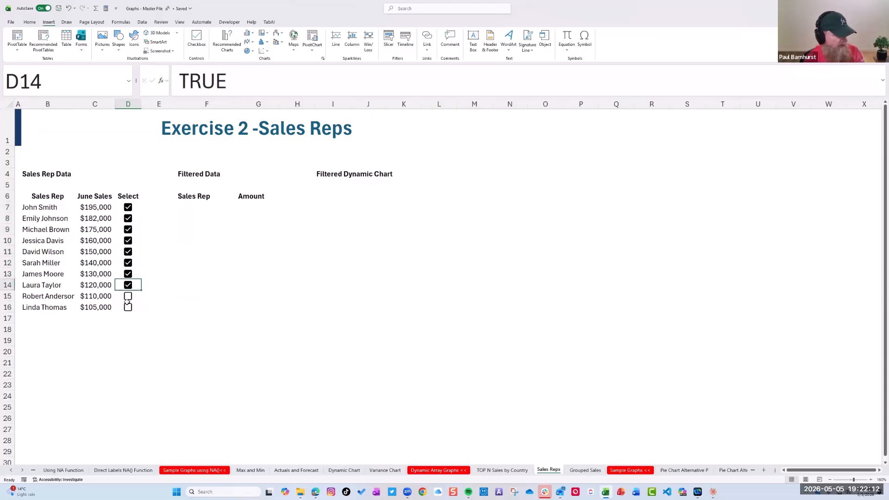
click(128, 307)
Start a FILTER formula in F7 with the sales rep data B7:C16 as its array argument
click(189, 209)
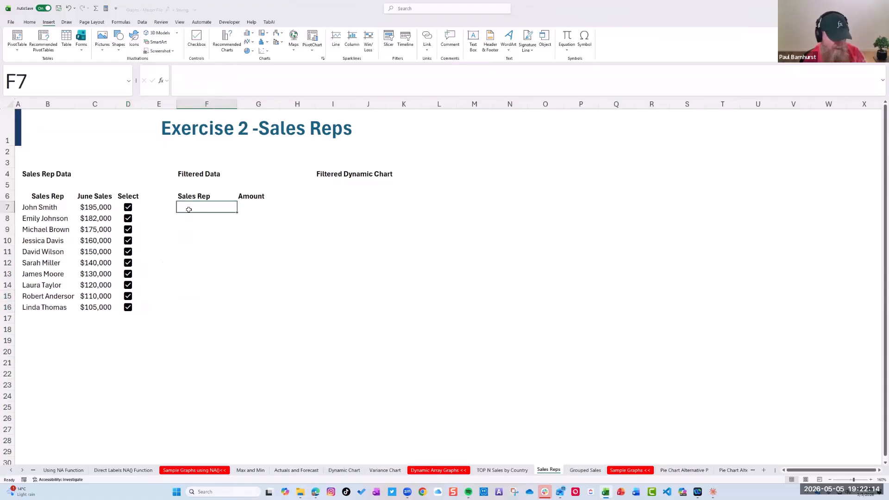
text(=FILTER)
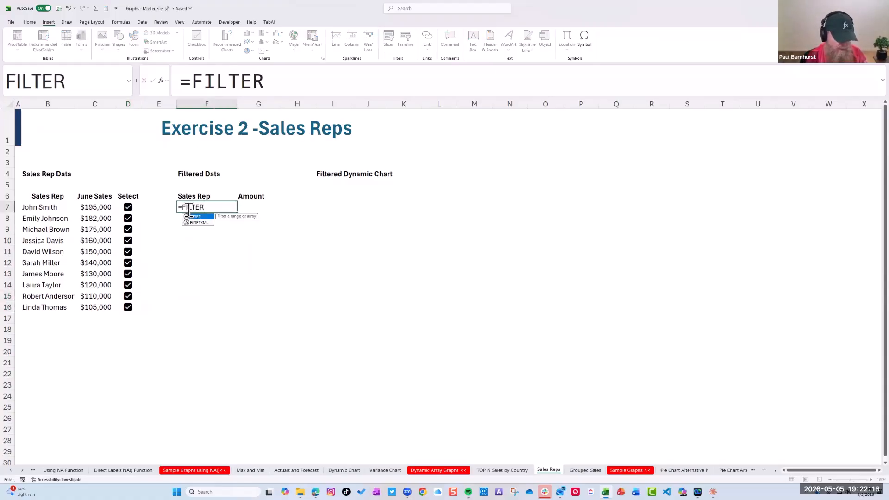
text(()
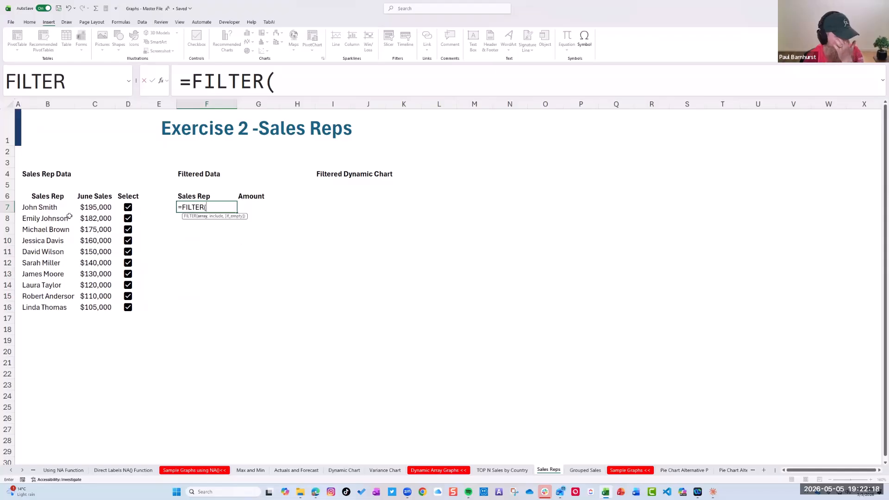
drag(34, 212, 109, 308)
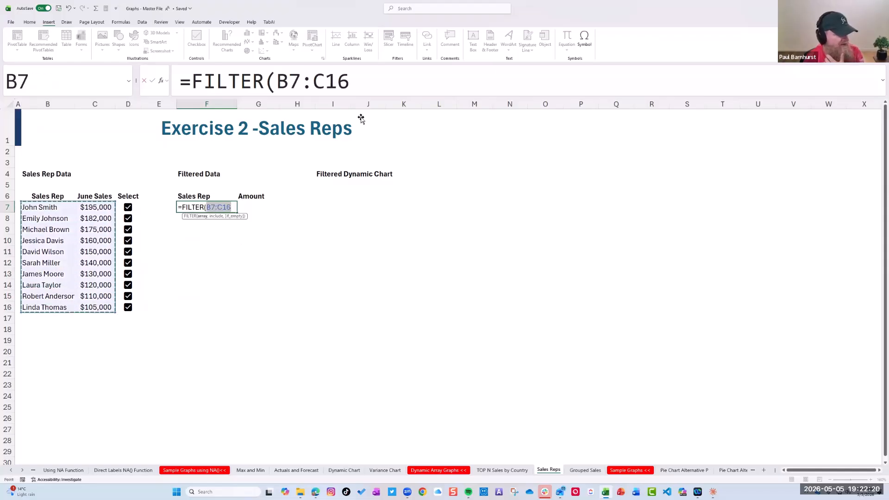
Complete F7's FILTER formula with D7:D16=TRUE as the include argument and enter it
click(370, 88)
text(,)
drag(132, 208, 139, 307)
click(470, 77)
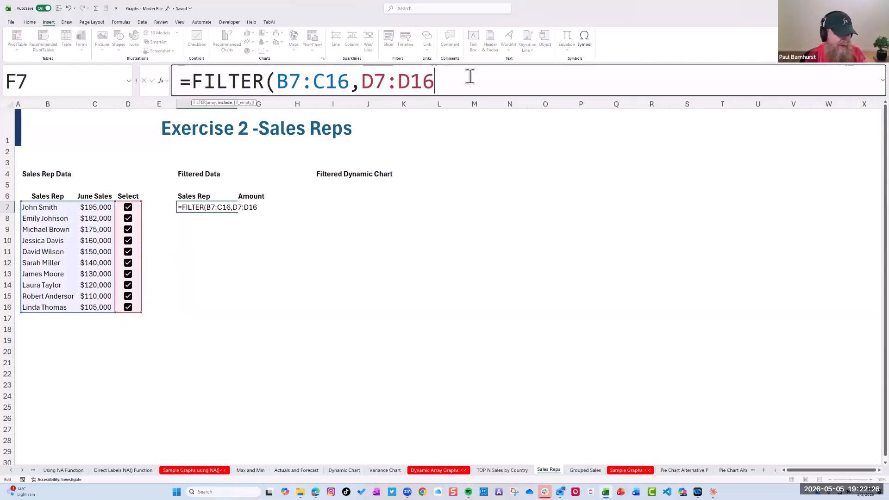
text(=TRUE)
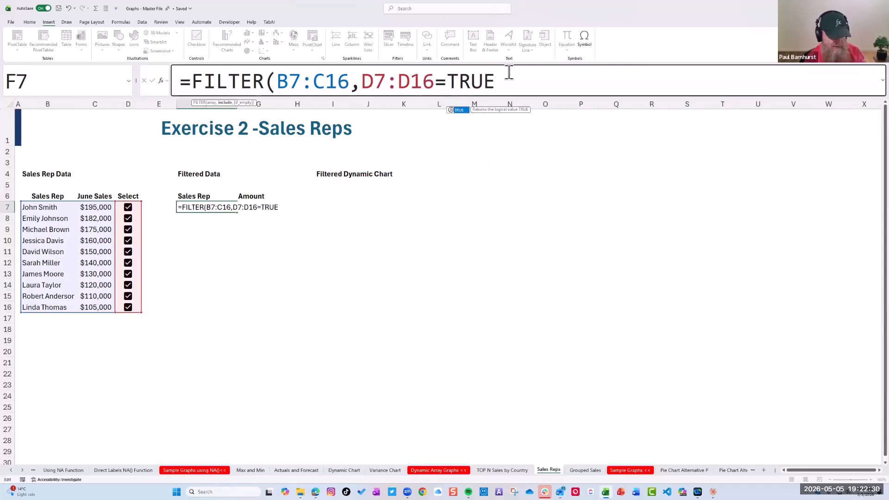
text())
key(Return)
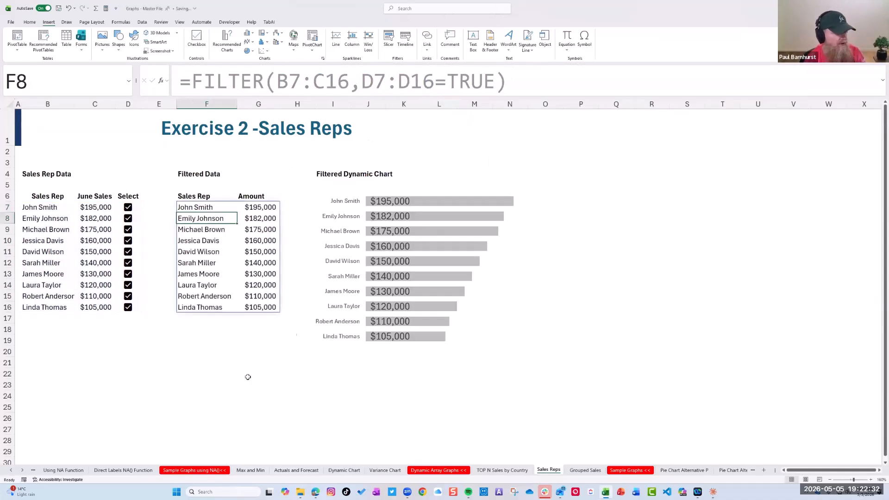
Enter a formula in E21 that references checkbox cell D7 to expose its underlying value
click(165, 366)
text(=)
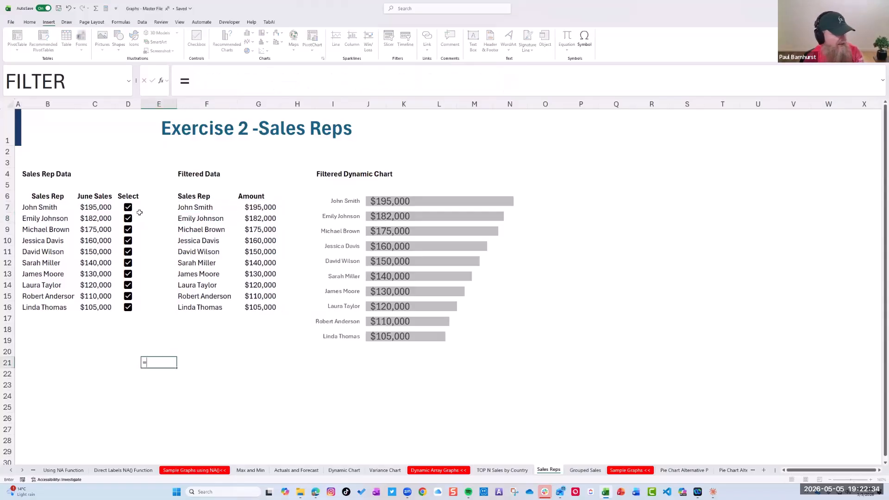
click(131, 207)
key(Return)
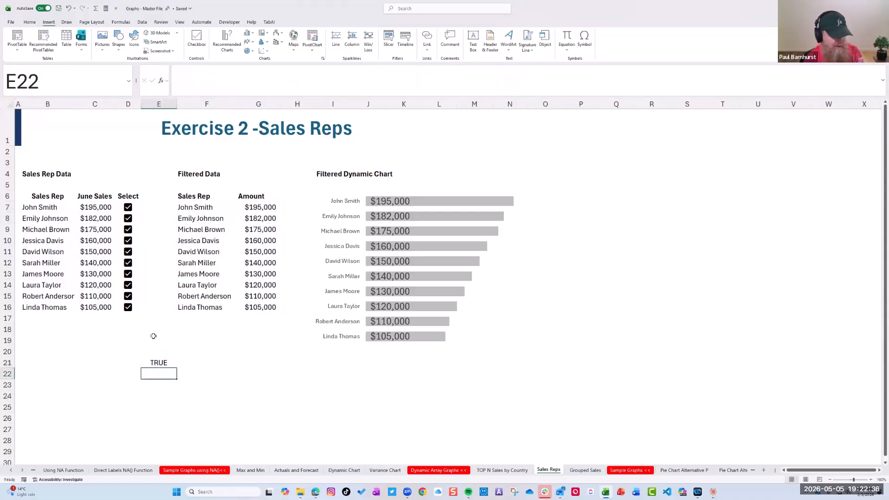
Toggle the D7 checkbox off and on twice to test the E21 reference and the dynamic chart
click(129, 208)
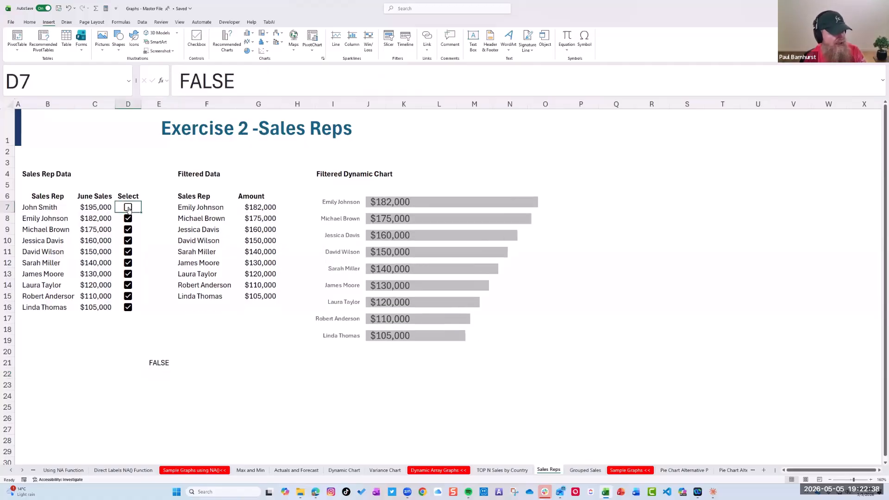
click(128, 208)
click(128, 207)
click(129, 207)
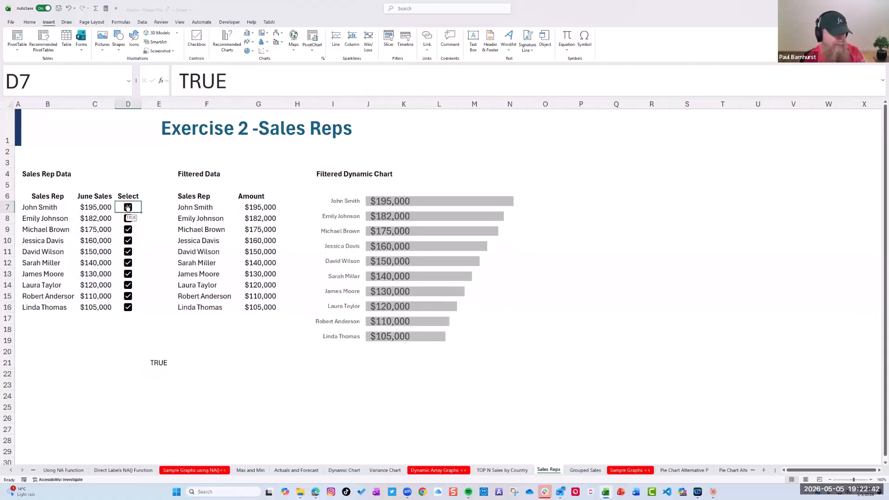
Examine the complete FILTER formula in F7 and leave it without making edits
click(190, 206)
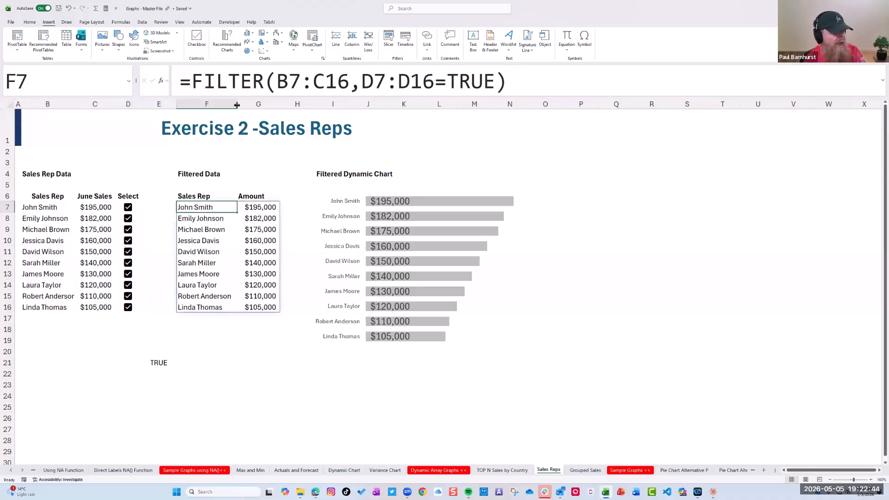
drag(192, 83, 517, 92)
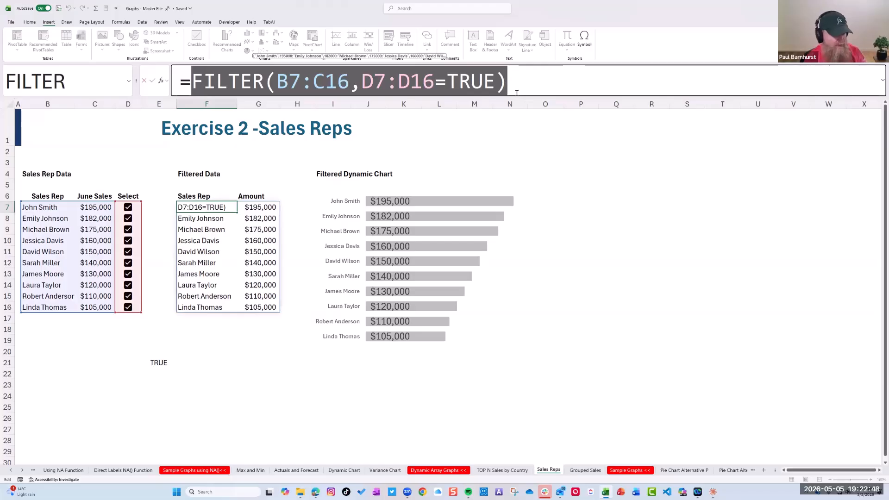
key(Escape)
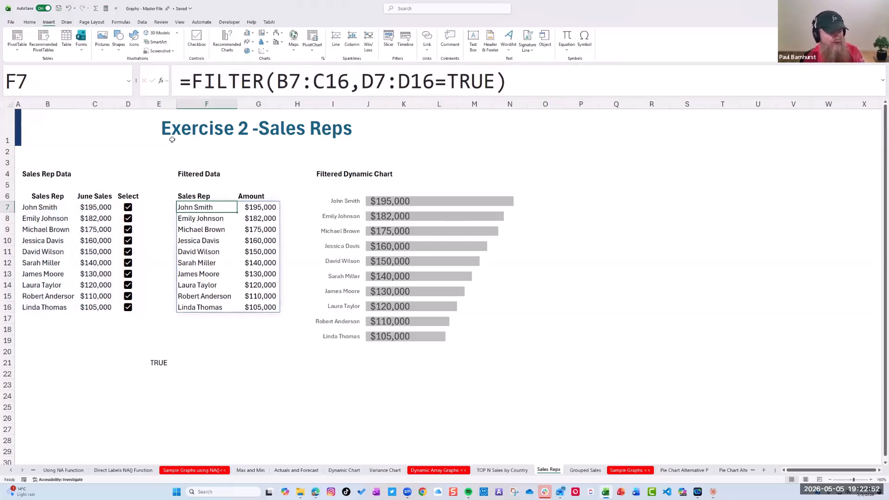
Uncheck the D8 checkbox to drop that sales rep from the chart, and clear the test reference in E21
click(127, 219)
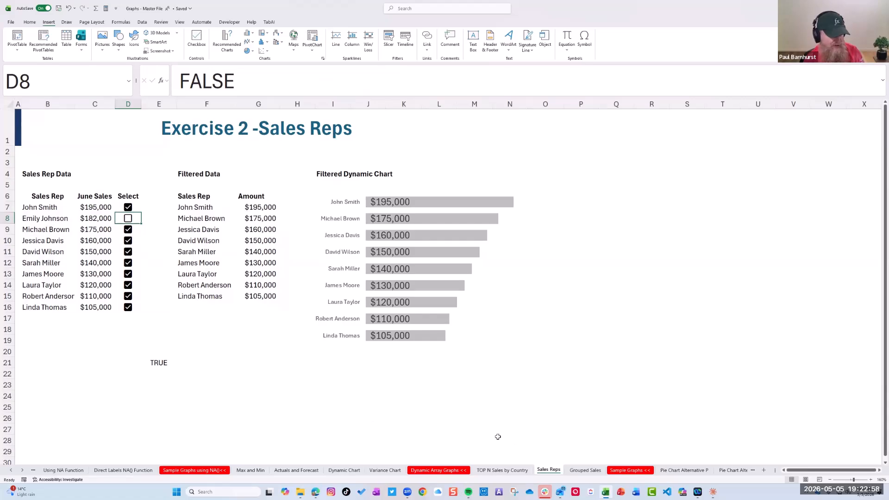
click(156, 363)
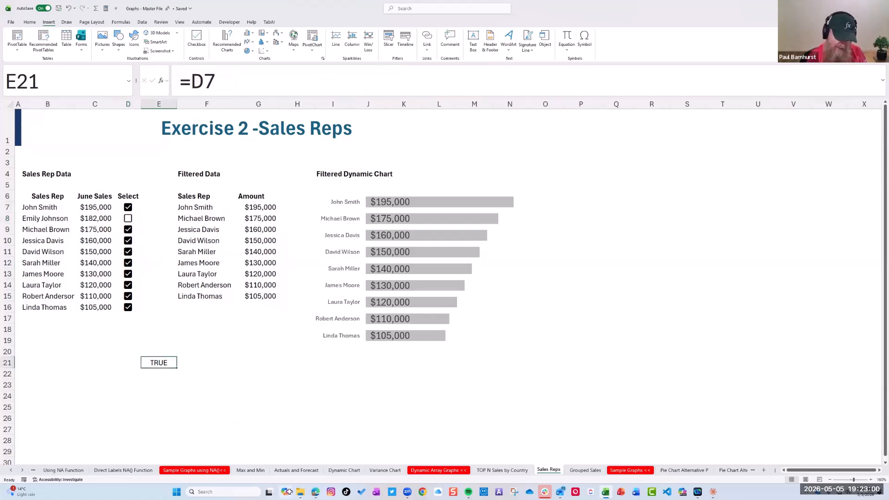
key(Delete)
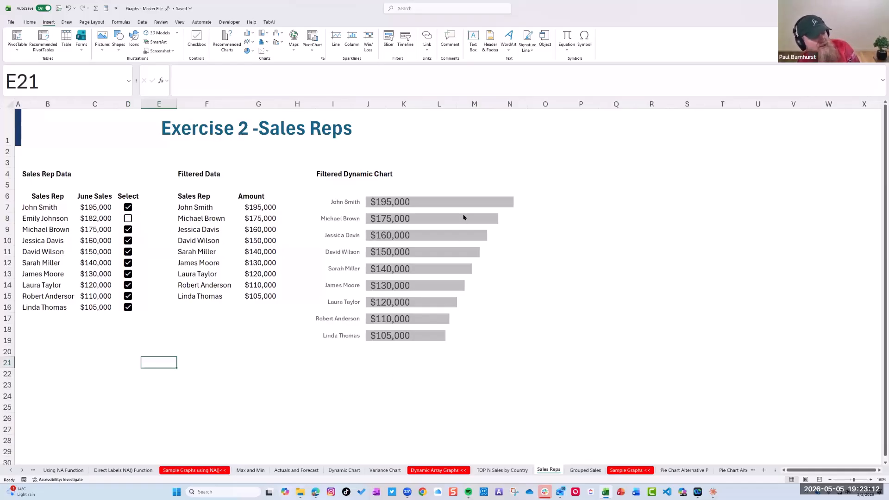
Uncheck the checkboxes in D11, D13 and D15 to exclude three more sales reps from the dynamic chart
click(128, 251)
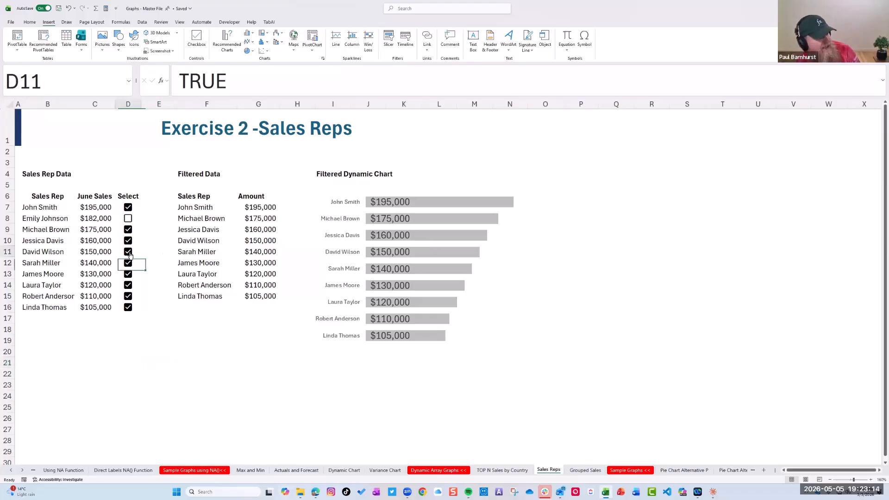
click(128, 274)
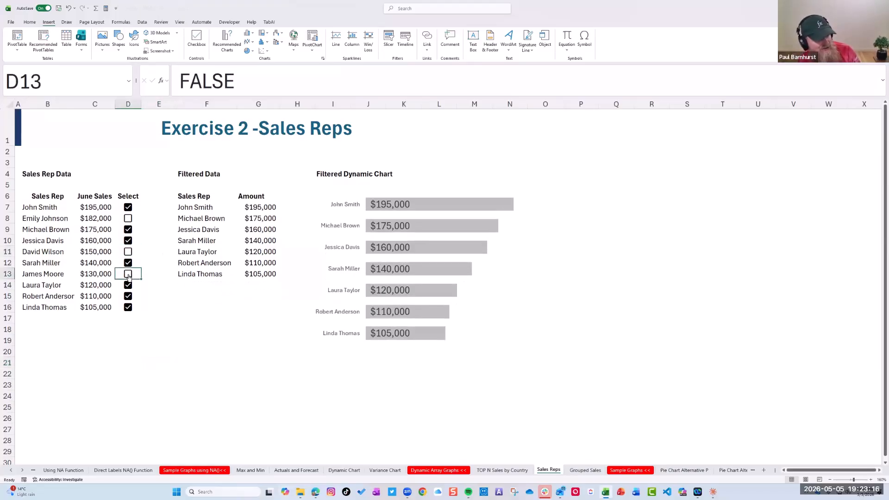
click(127, 297)
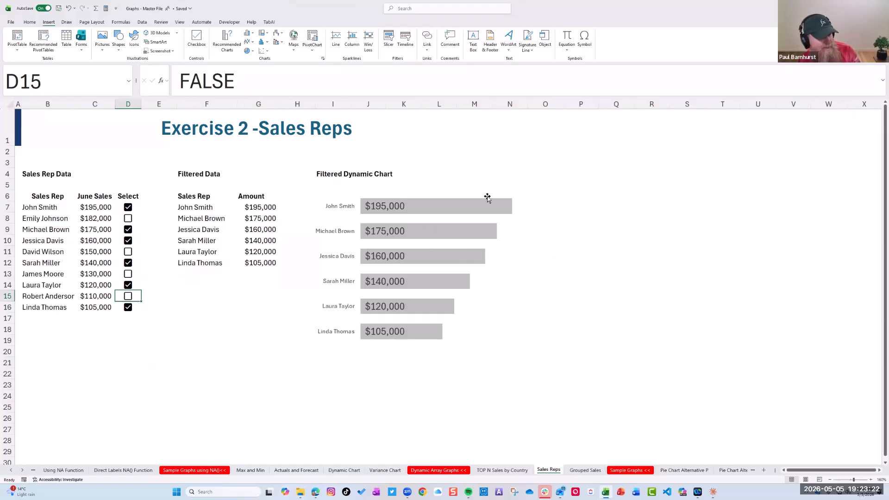
mouse_move(453, 301)
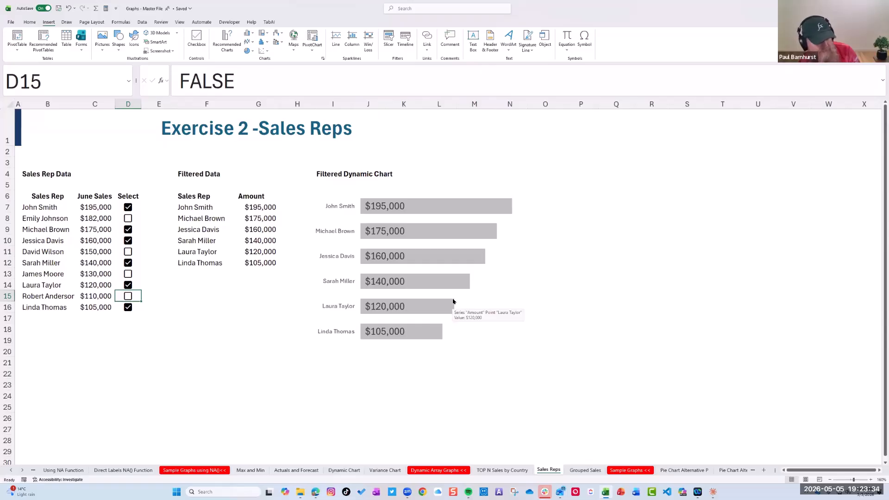
Open the Grouped Sales worksheet and enlarge it to 150% zoom
click(586, 471)
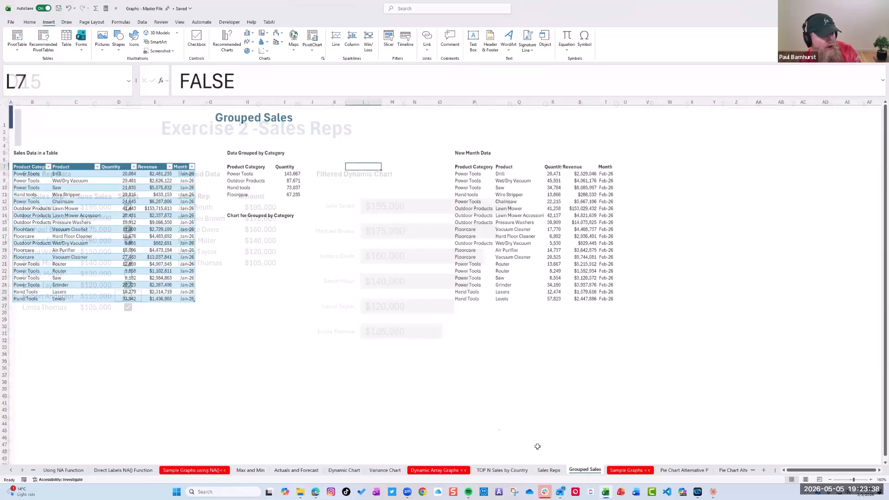
click(871, 481)
click(871, 480)
click(870, 480)
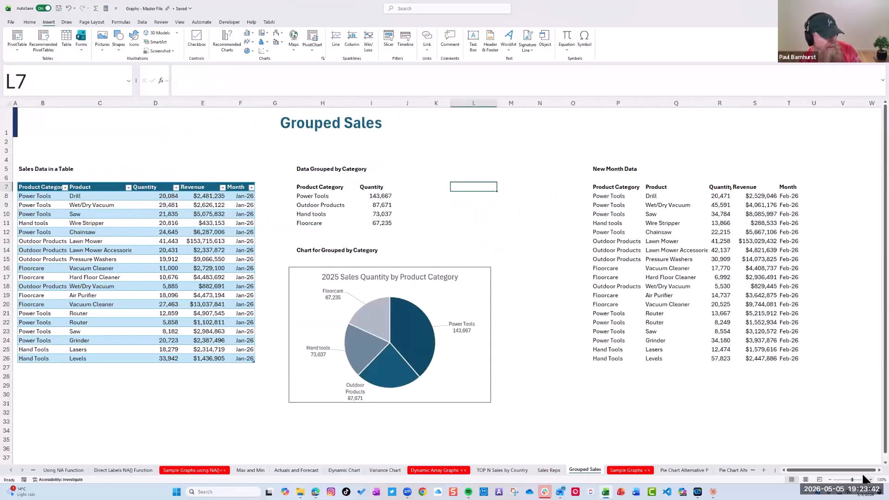
ctrl+scroll(730, 423, up, 2)
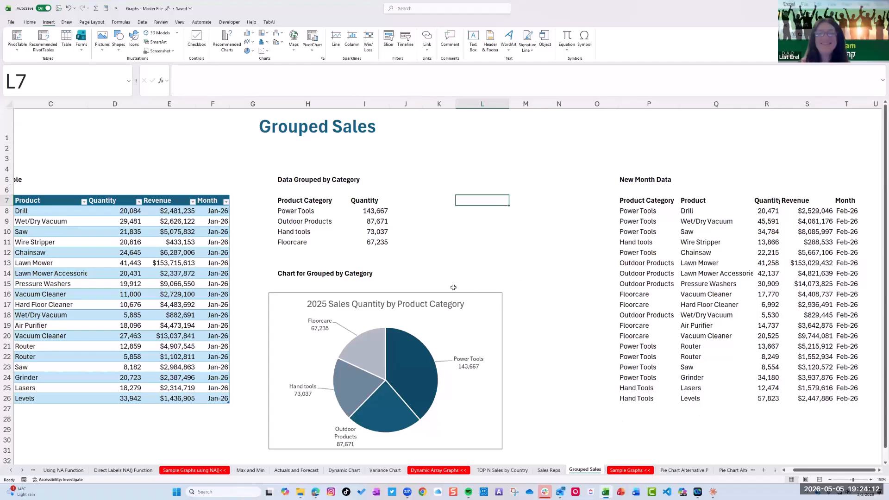
Show the complete GROUPBY formula in H7 that produces the data grouped by category
click(334, 221)
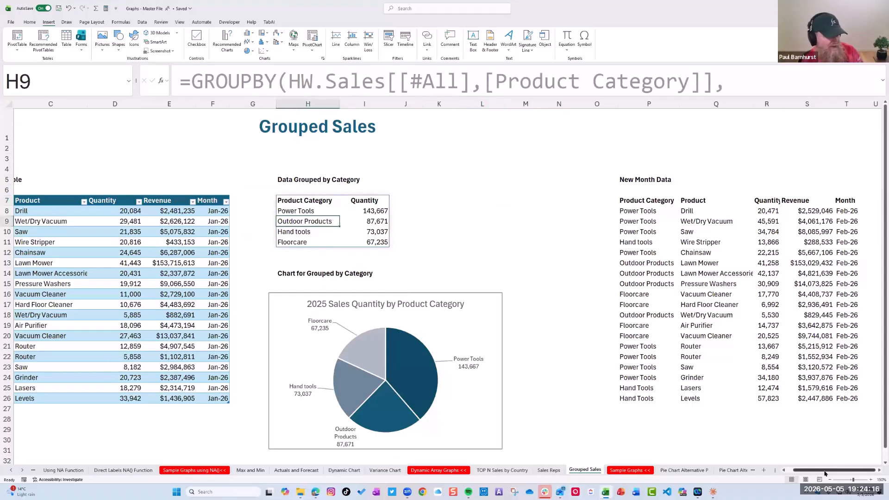
scroll(829, 471, left, 2)
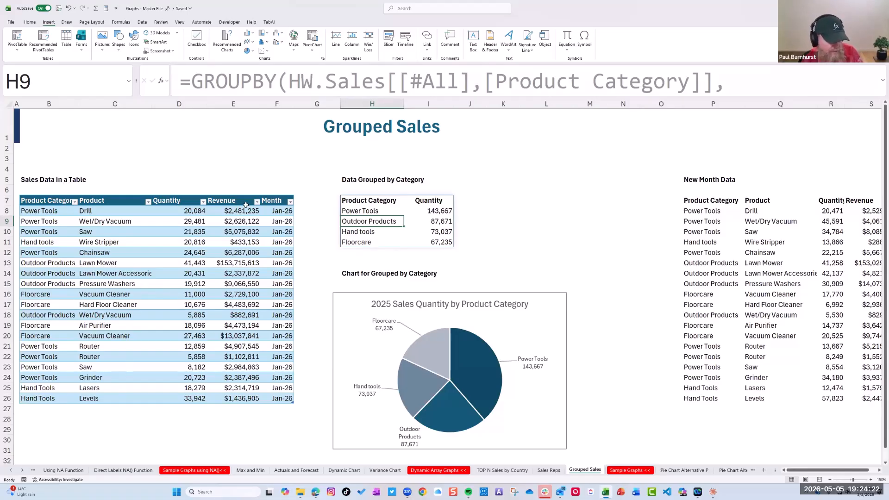
click(381, 202)
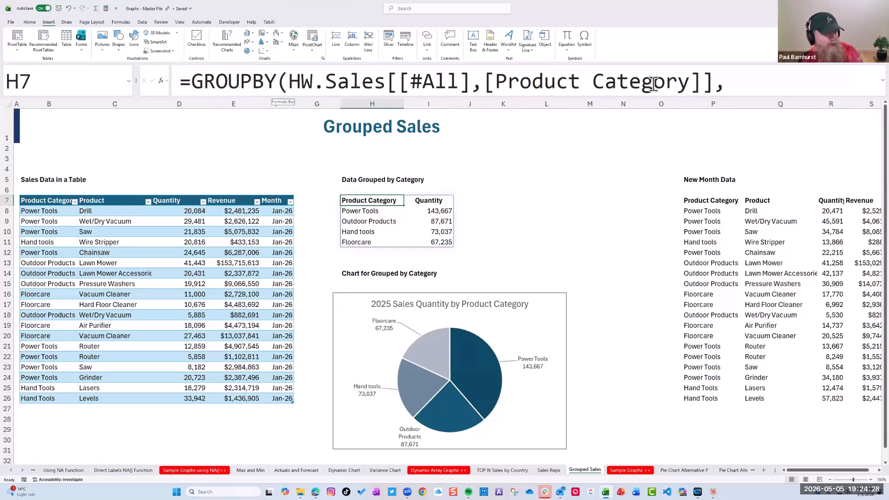
drag(647, 96, 648, 169)
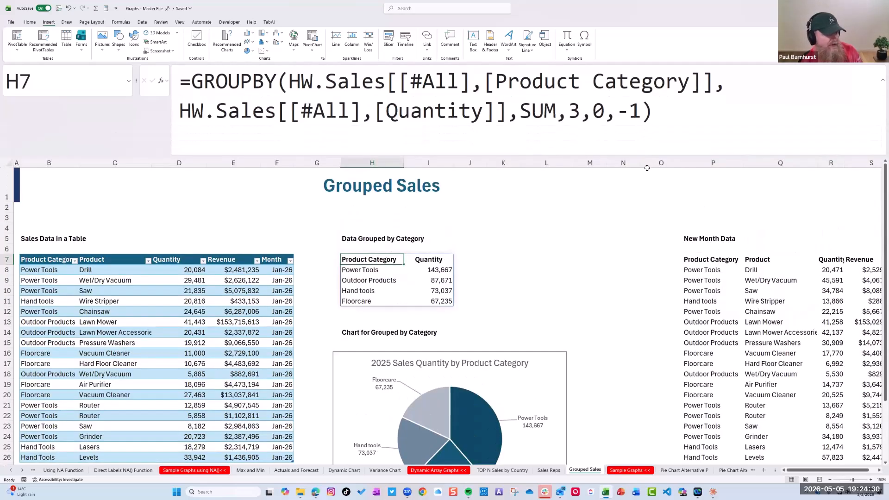
Copy H7's GROUPBY formula without its equals sign, paste it as text into M1, and reselect H7
drag(667, 116, 313, 111)
drag(241, 81, 182, 82)
key(ctrl+c)
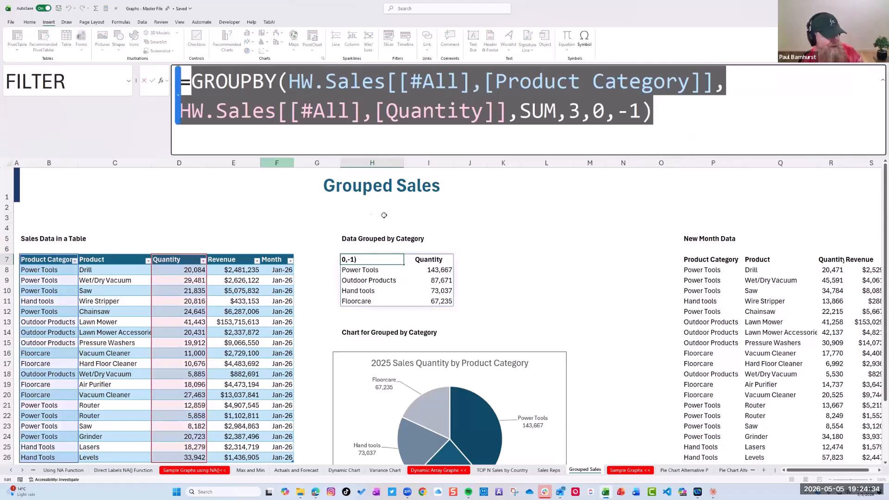
click(631, 195)
key(Escape)
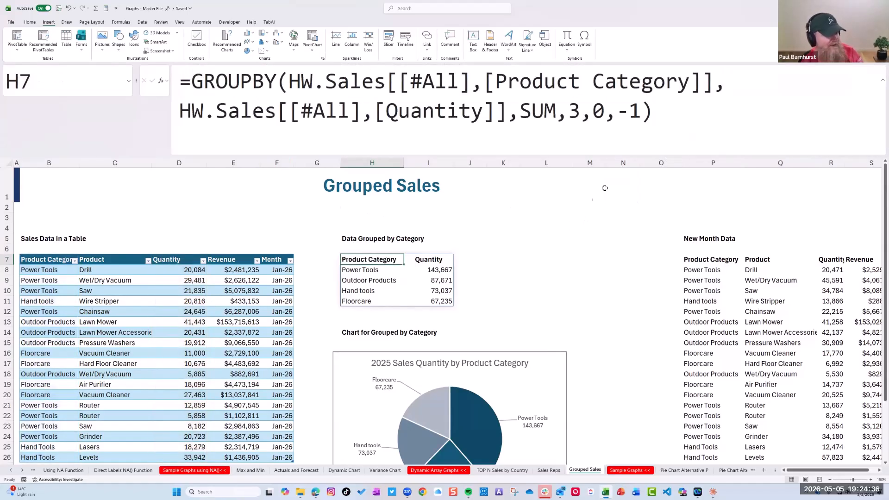
click(598, 199)
key(ctrl+v)
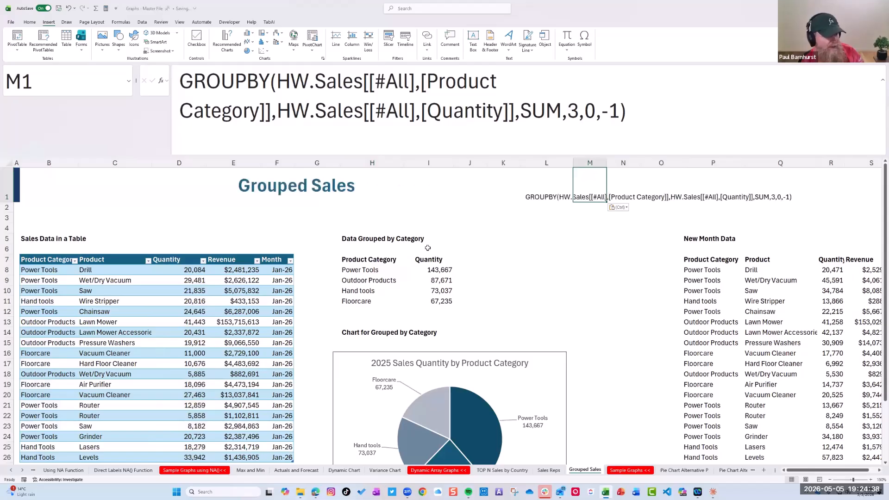
click(365, 267)
click(361, 261)
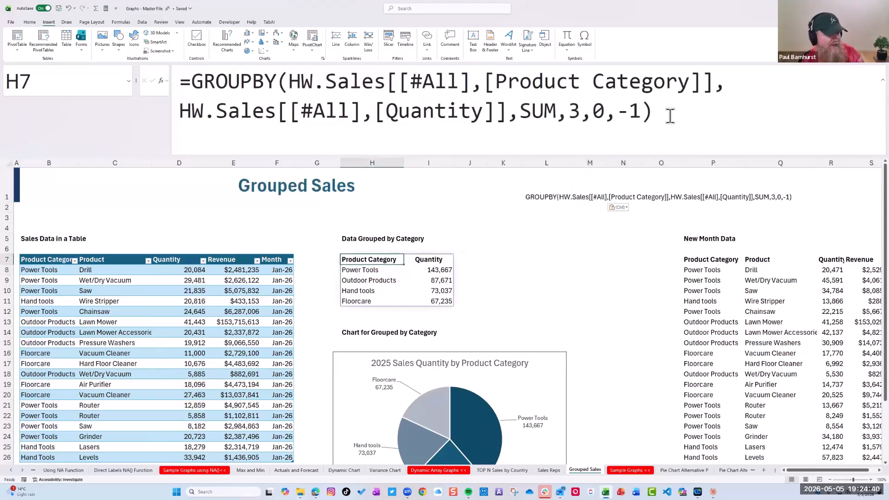
click(408, 106)
key(ctrl+a)
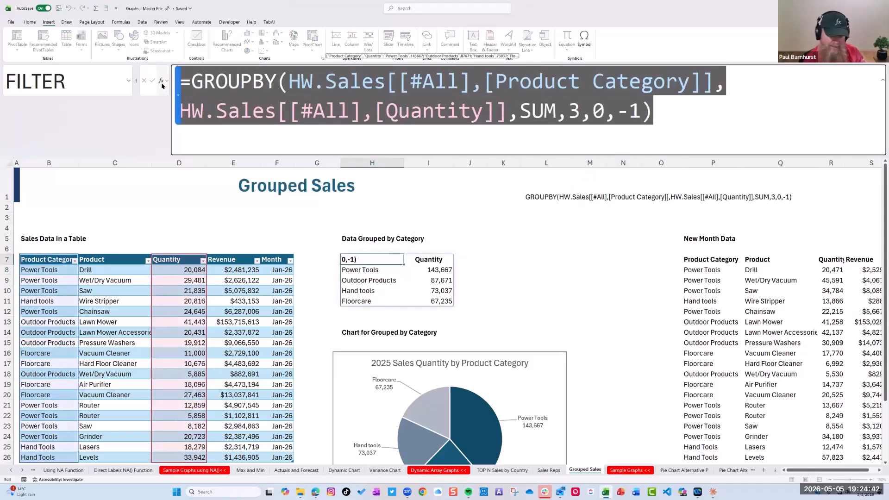
key(BackSpace)
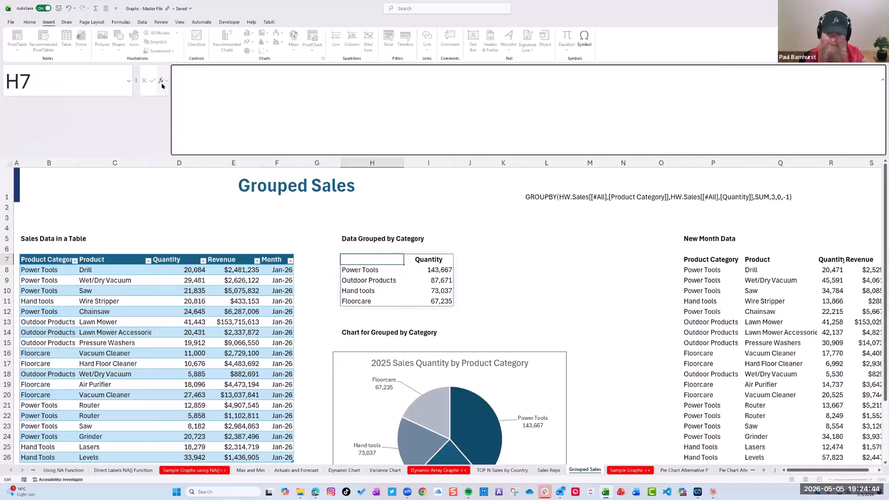
text(=)
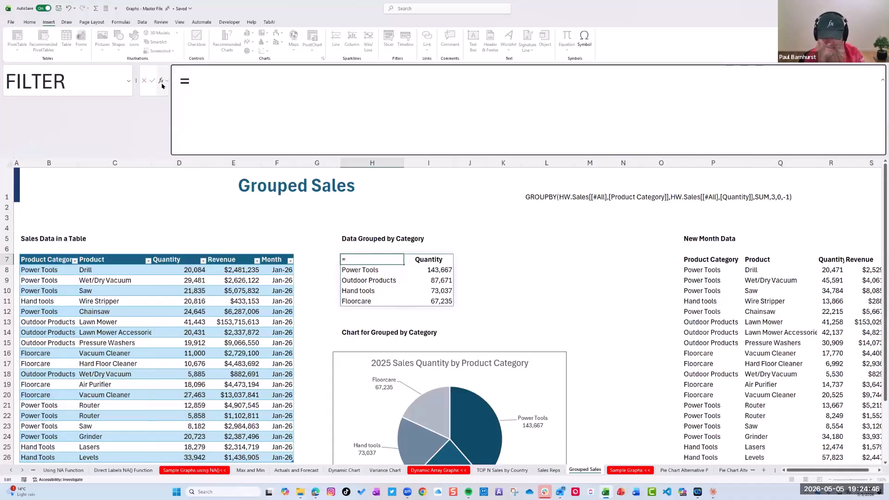
text(GROUPY)
key(BackSpace)
text(BY)
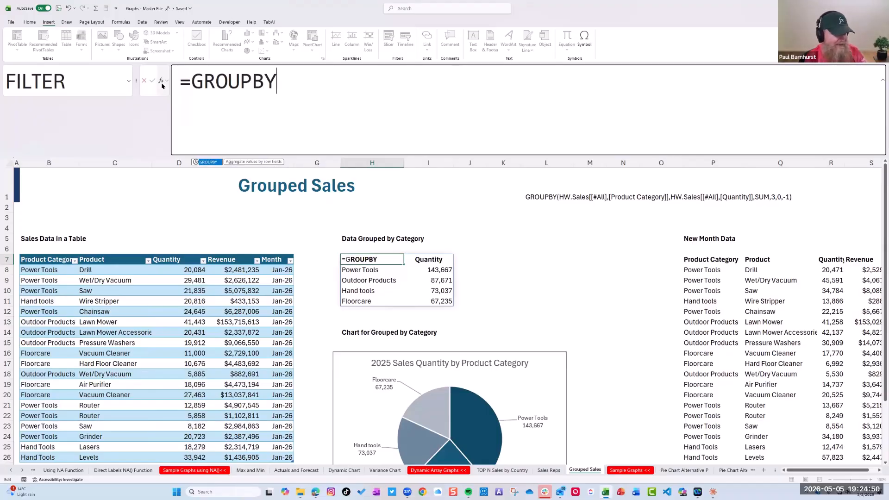
text(()
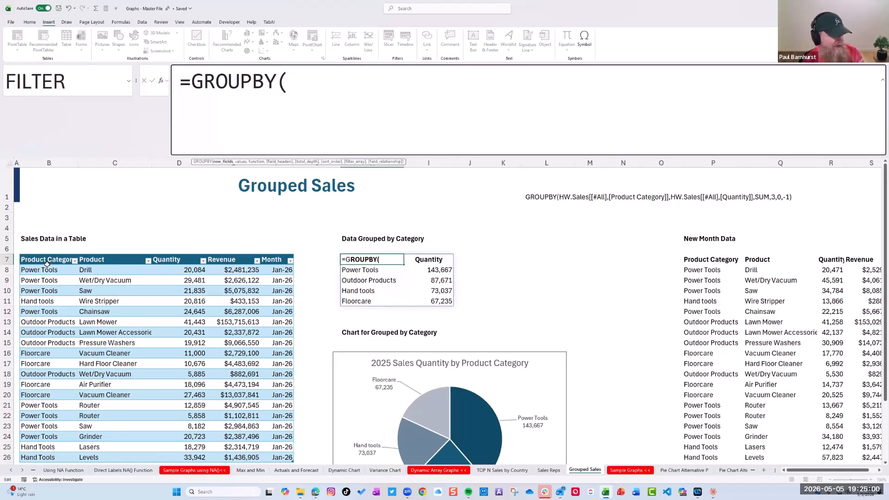
drag(50, 261, 272, 424)
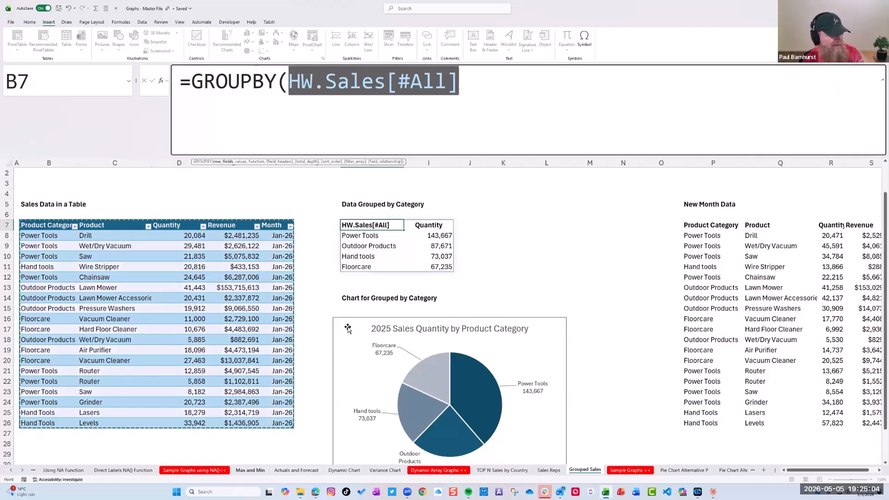
scroll(489, 272, up, 1)
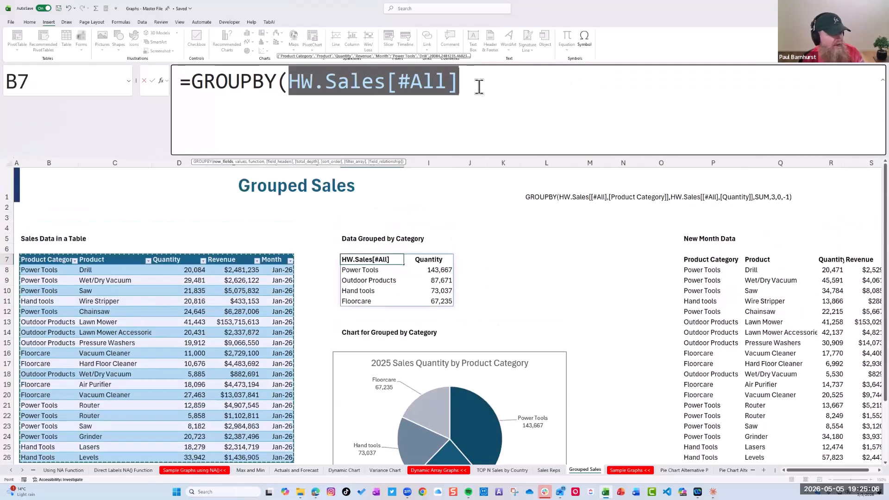
click(455, 100)
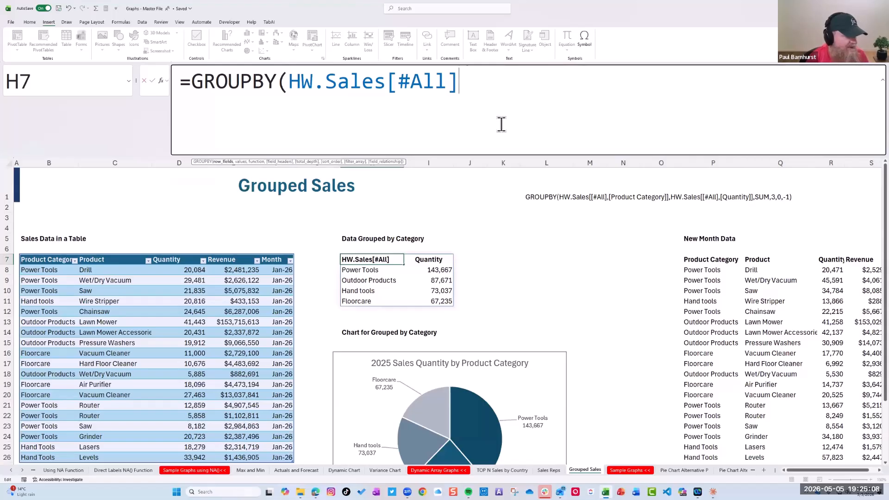
text(,)
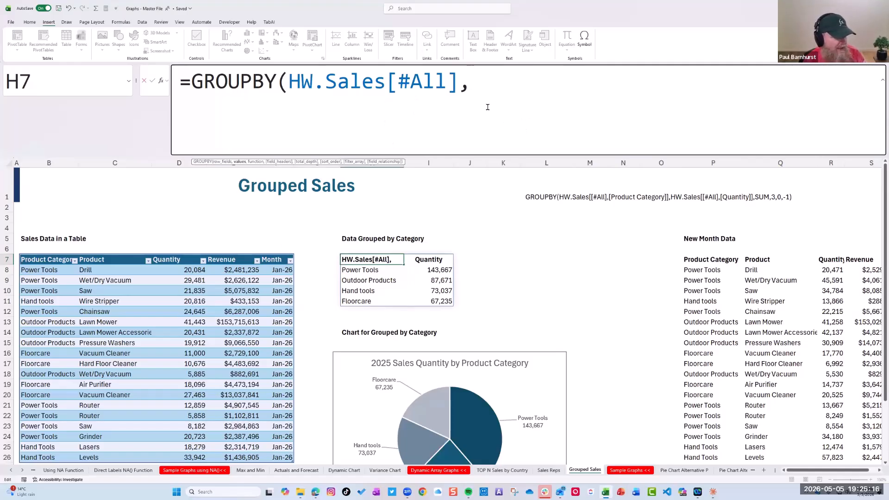
key(Escape)
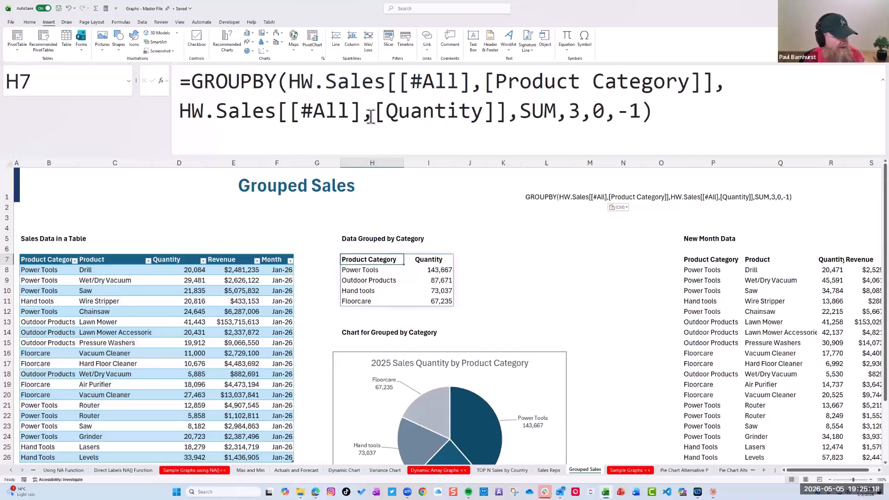
Start a GROUPBY formula in H7 with the HW.Sales Product Category column, including its header, as the row_fields argument
text(=groupby()
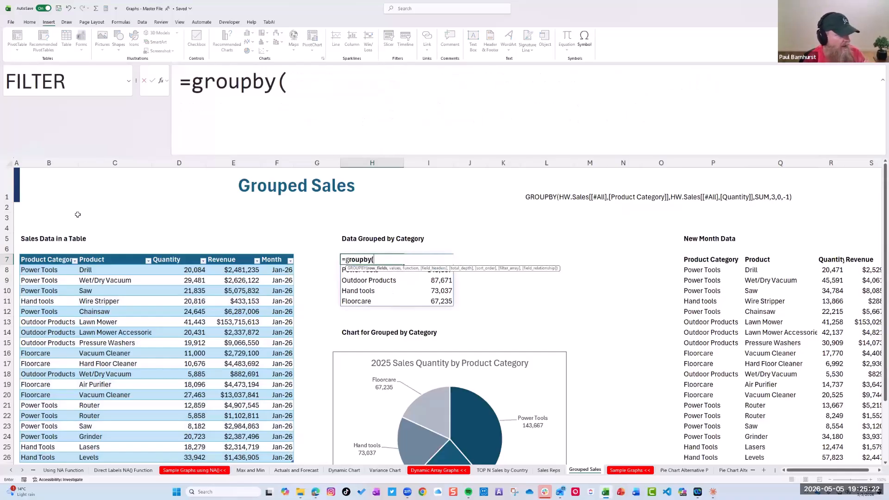
drag(46, 259, 47, 418)
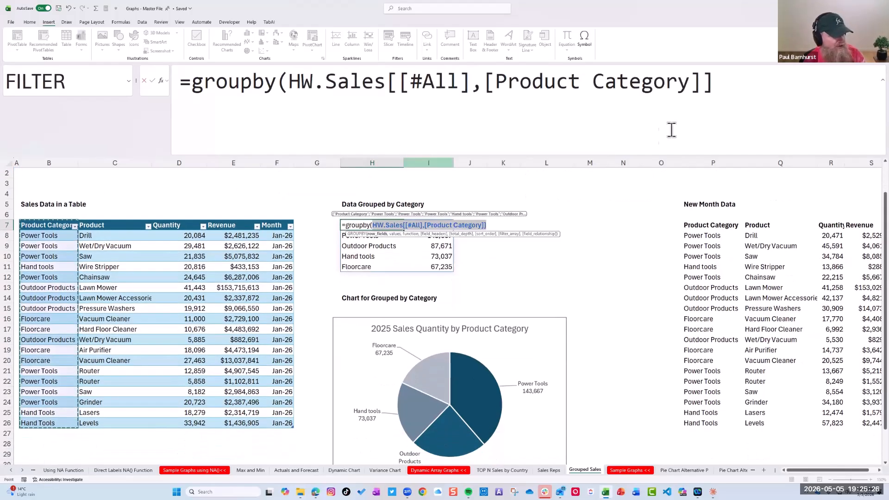
click(731, 92)
text(,)
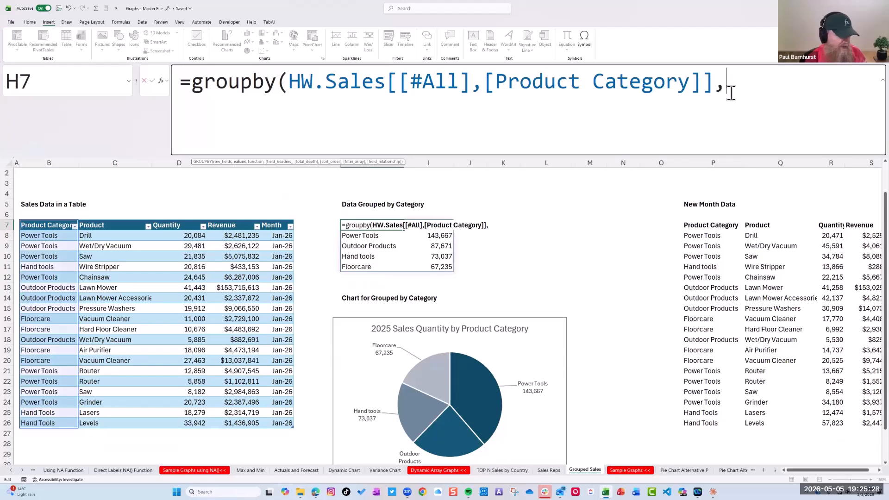
scroll(569, 223, up, 1)
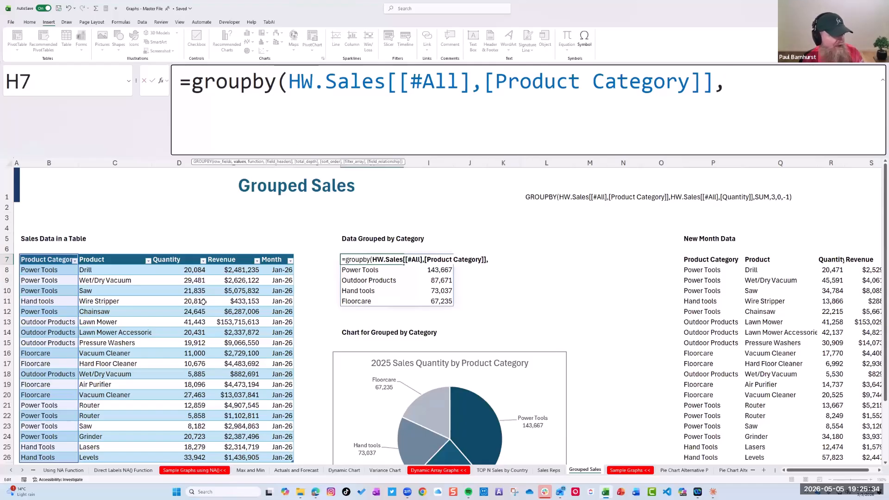
Add the HW.Sales Quantity column, including its header, as the GROUPBY values argument and SUM as the function
drag(187, 260, 179, 419)
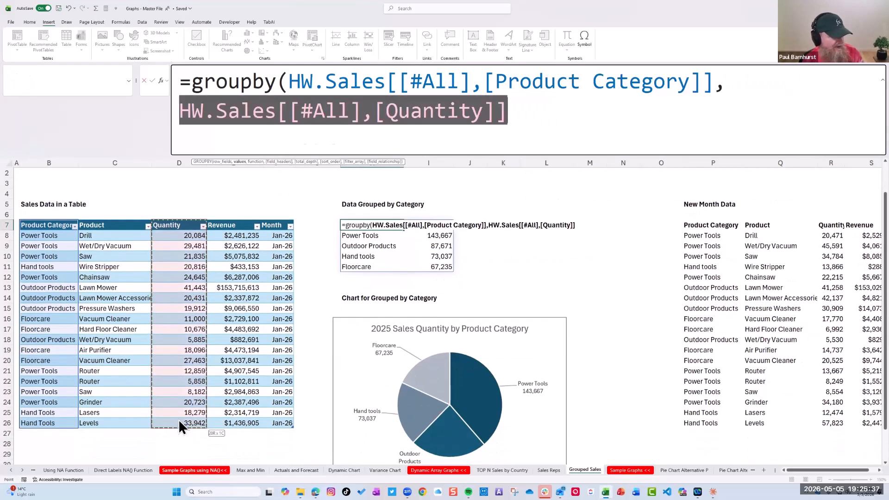
click(553, 113)
text(,)
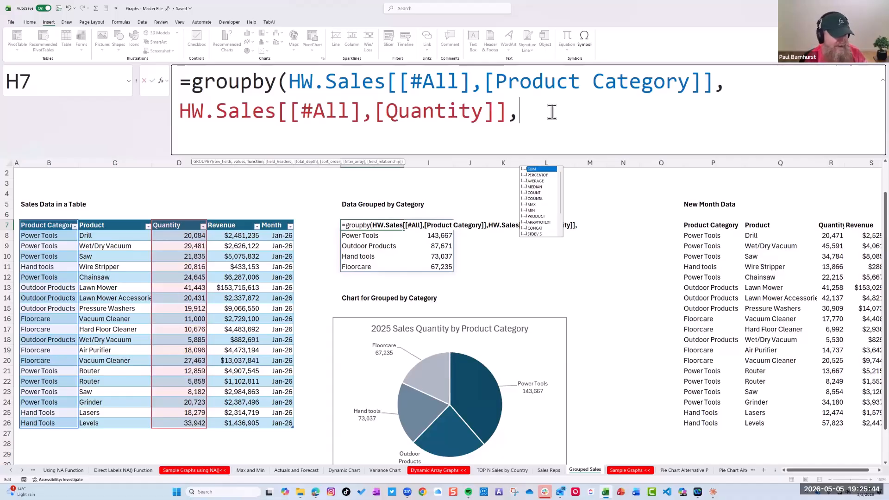
text(sum)
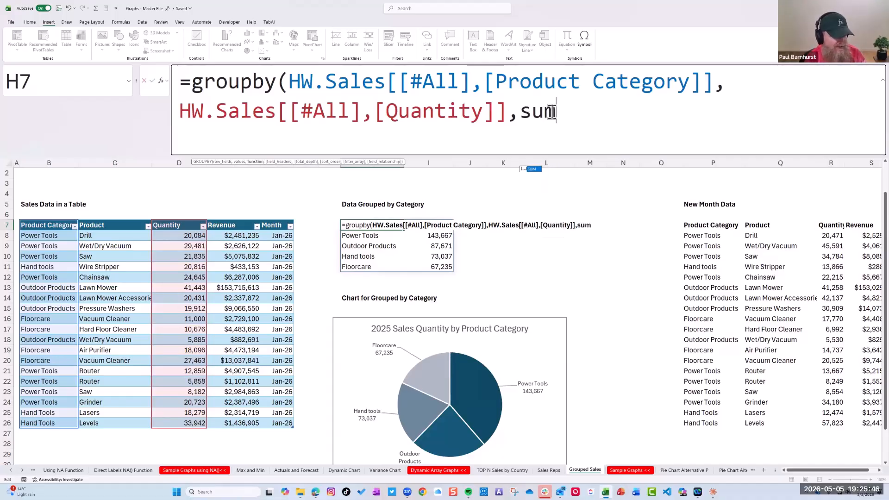
text(,)
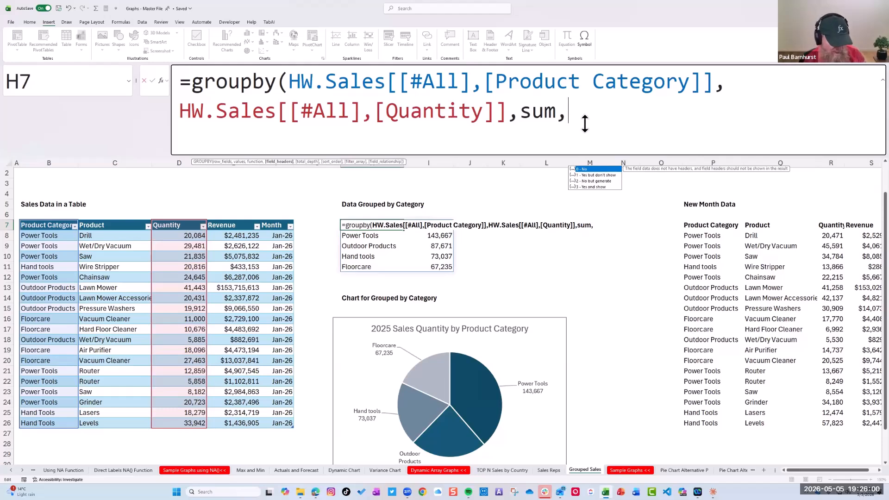
Set the GROUPBY field_headers argument to 3 and total_depth to 0, then close and enter the formula
text(3)
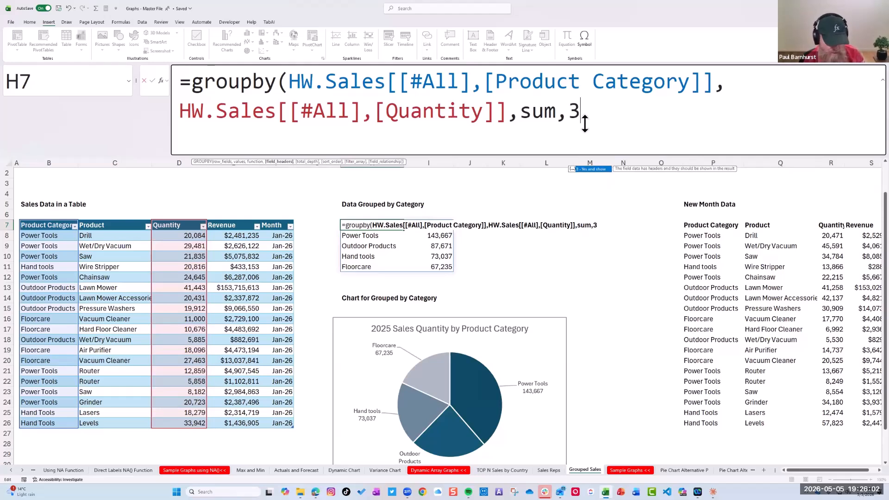
text(,)
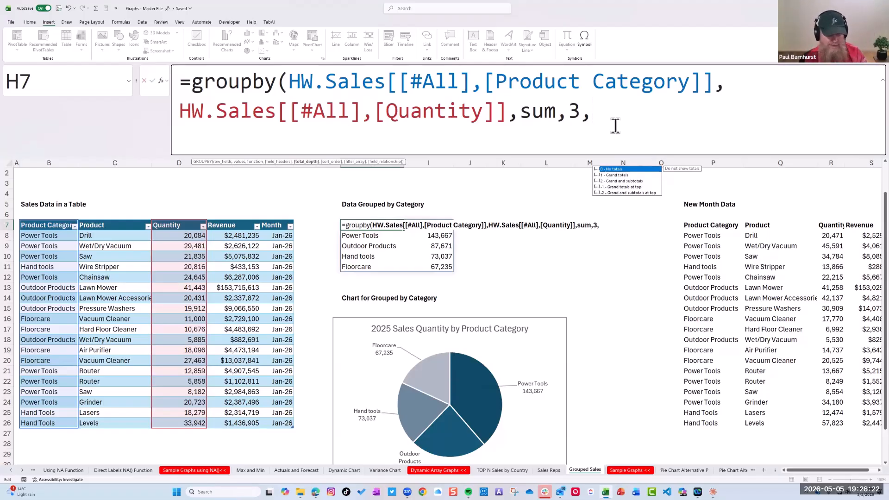
text(0)
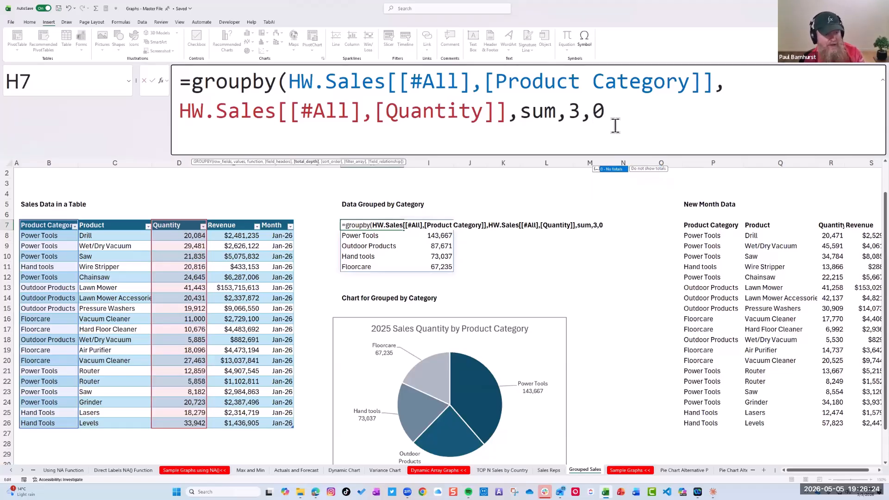
text(,)
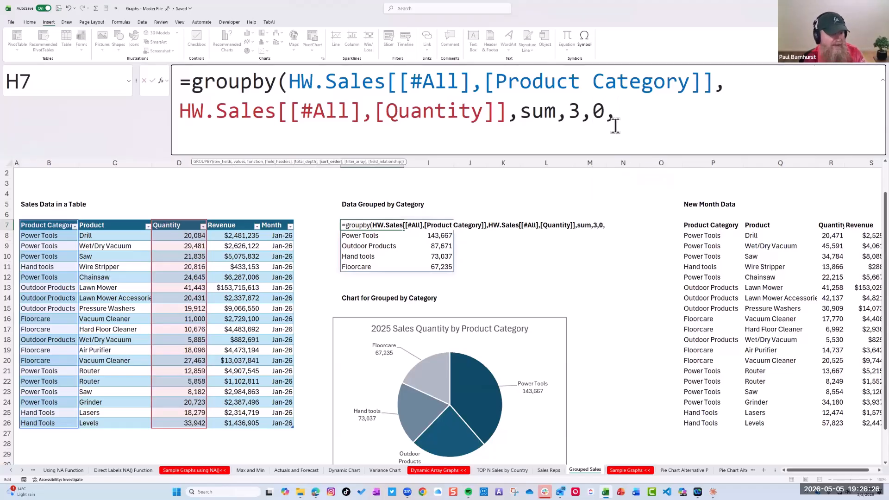
key(BackSpace)
text())
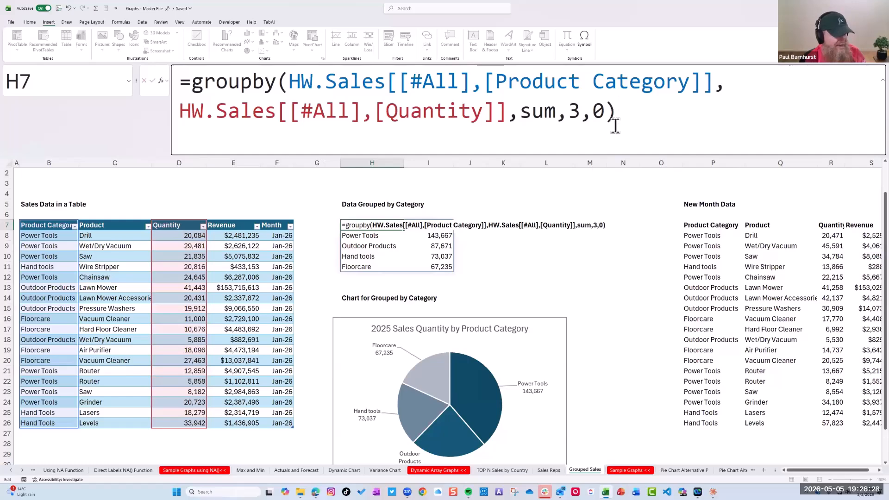
key(Return)
key(Up)
key(Up)
key(Up)
key(Up)
key(Up)
key(Up)
key(Up)
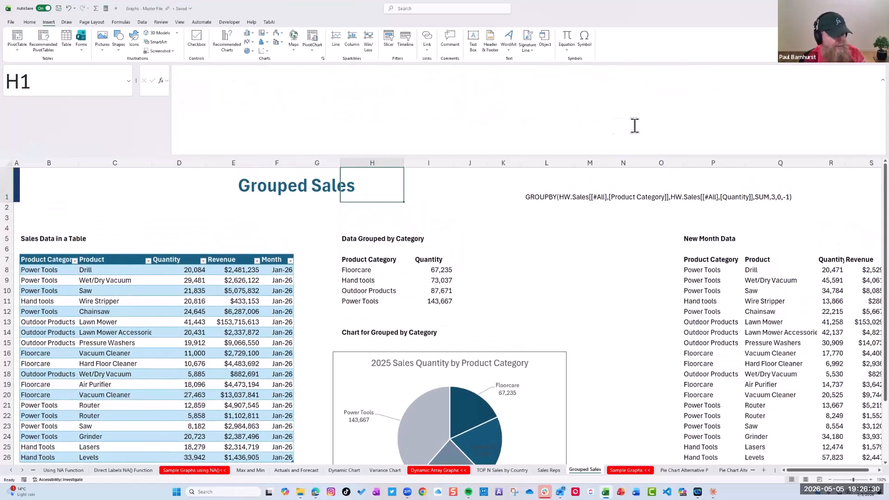
Add a sort_order argument of -1 to the GROUPBY formula in H7
click(362, 261)
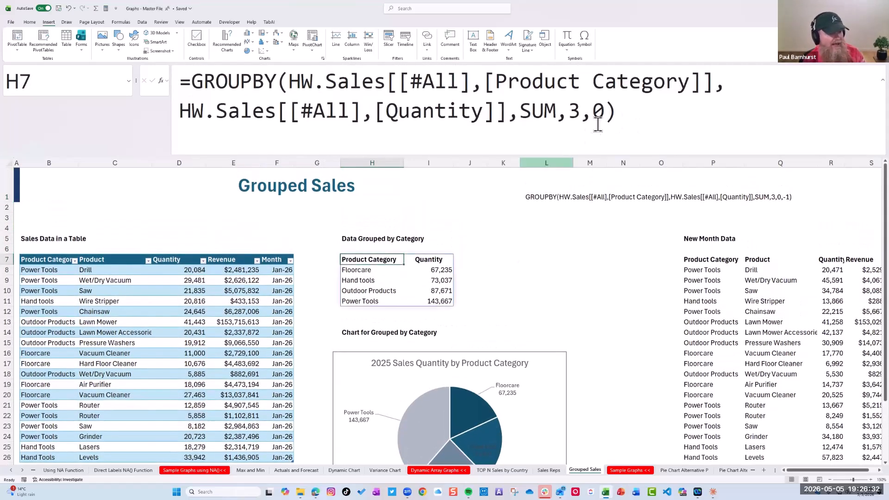
click(605, 111)
text(,)
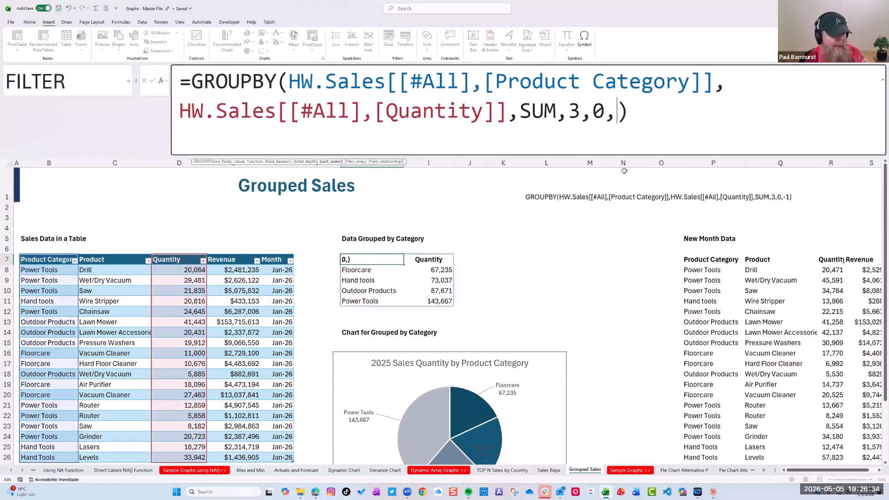
text(-1)
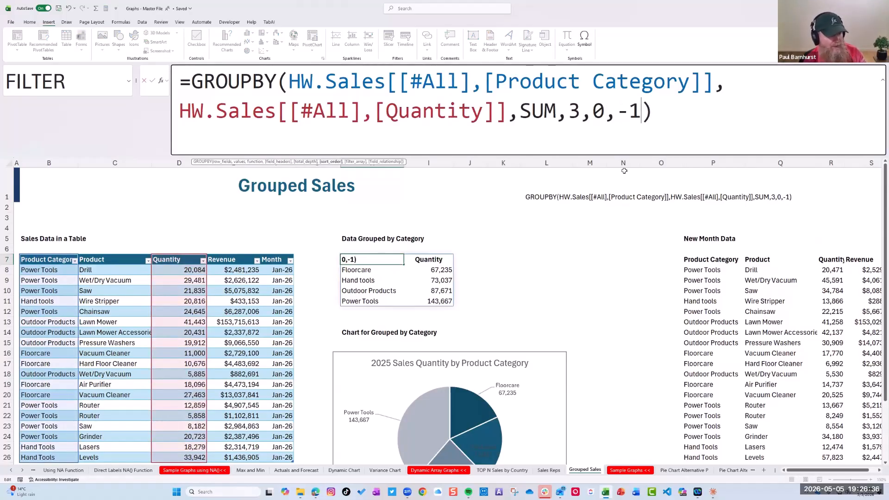
key(Return)
key(Up)
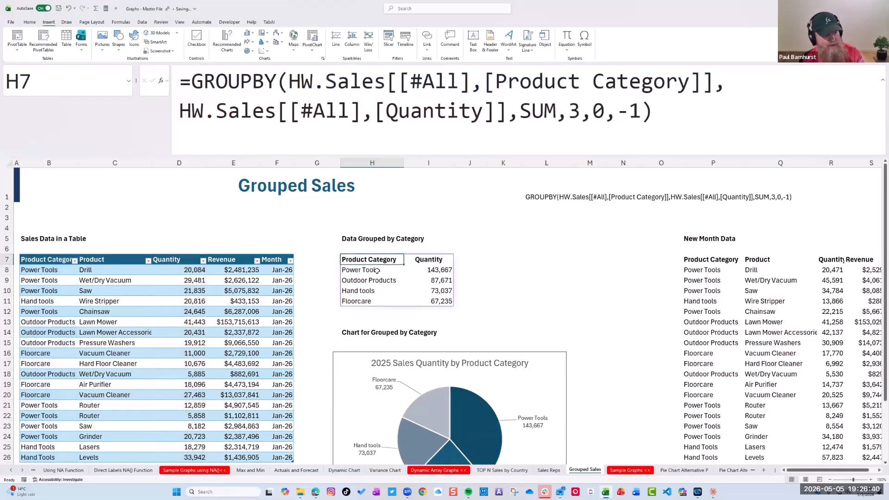
Shrink the formula bar to a single line and select the 2025 Sales Quantity pie chart to show its source range
scroll(377, 271, down, 2)
drag(403, 154, 397, 89)
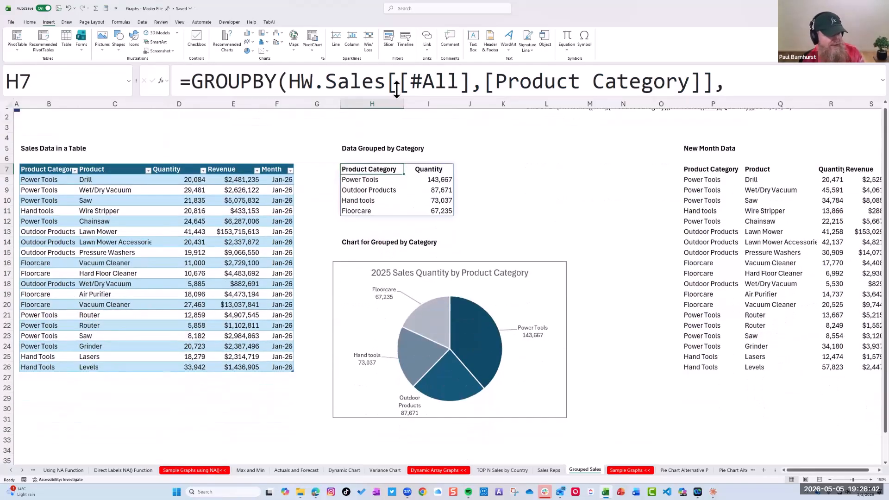
click(476, 293)
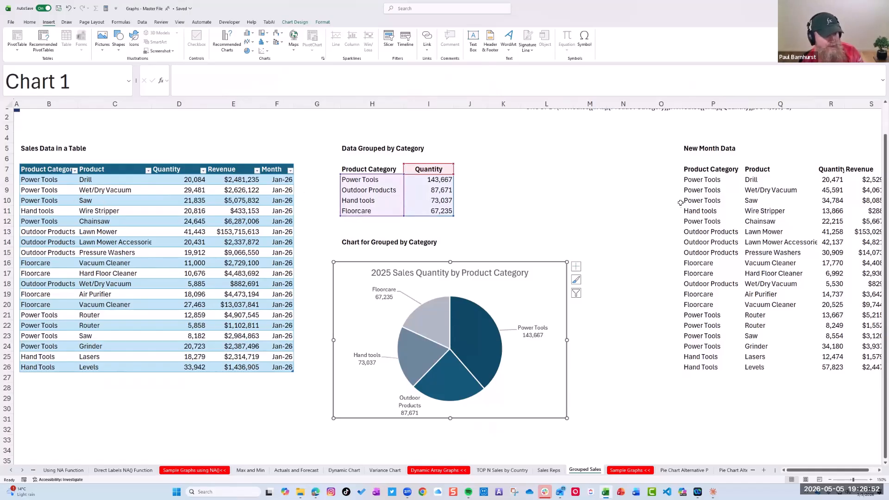
Copy the Feb-26 rows P8:T26 of New Month Data and paste them directly below the sales table at B27
drag(703, 180, 875, 181)
drag(845, 284, 781, 368)
key(ctrl+c)
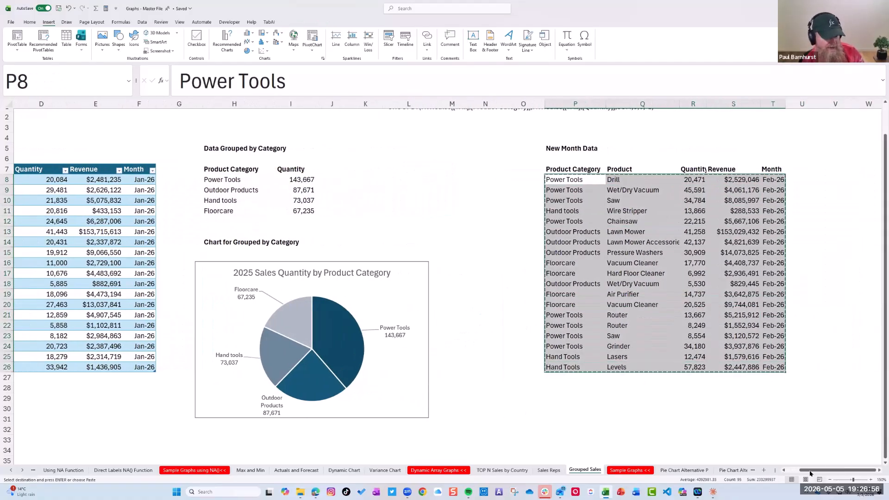
scroll(155, 411, left, 3)
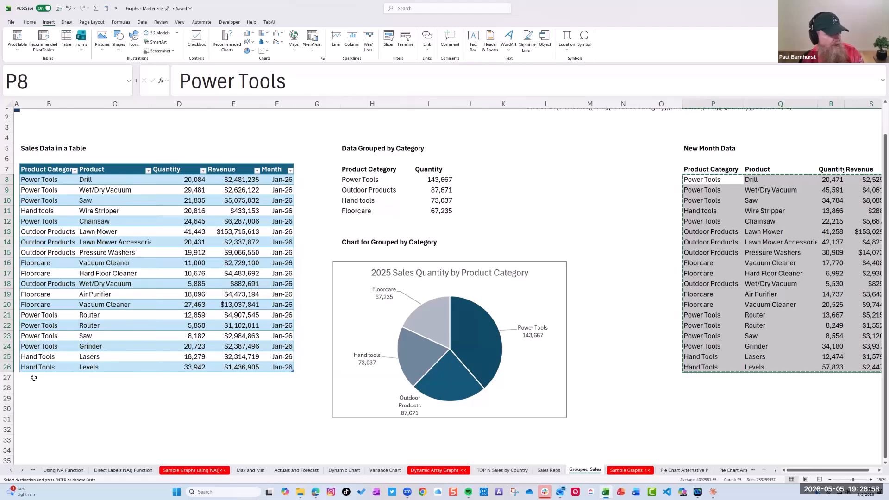
click(58, 383)
key(ctrl+v)
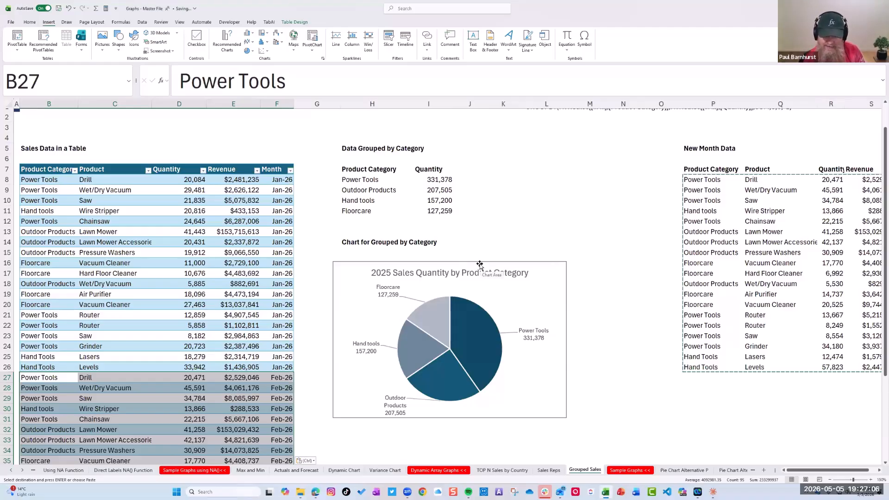
Examine the GROUPBY spill range H7:I11 and the pie chart alongside the extended sales table
click(370, 181)
scroll(177, 304, down, 2)
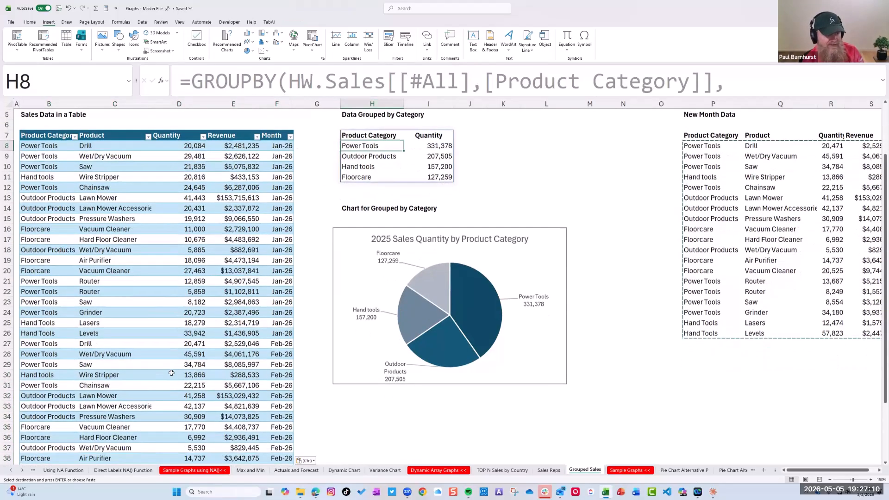
scroll(173, 370, up, 3)
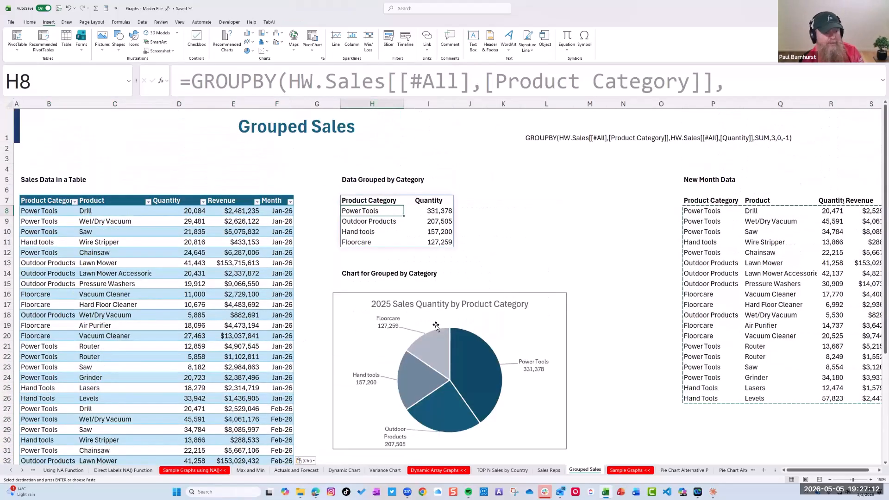
drag(378, 199, 435, 241)
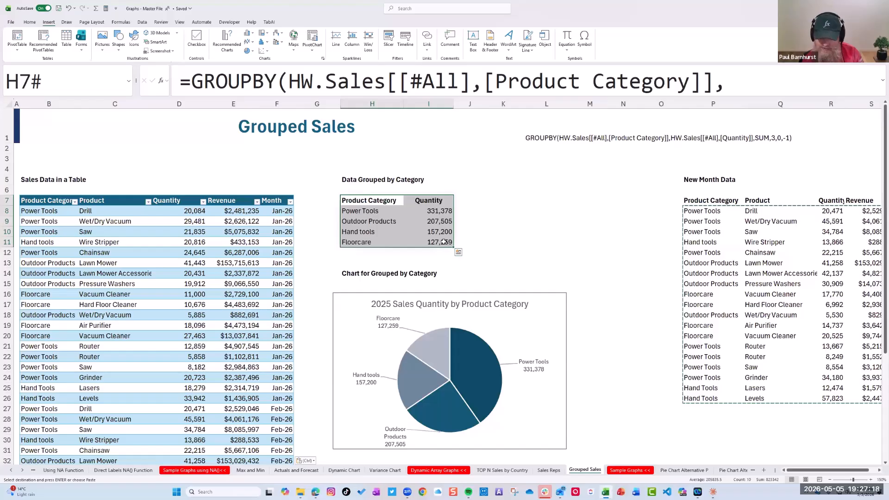
drag(374, 203, 427, 243)
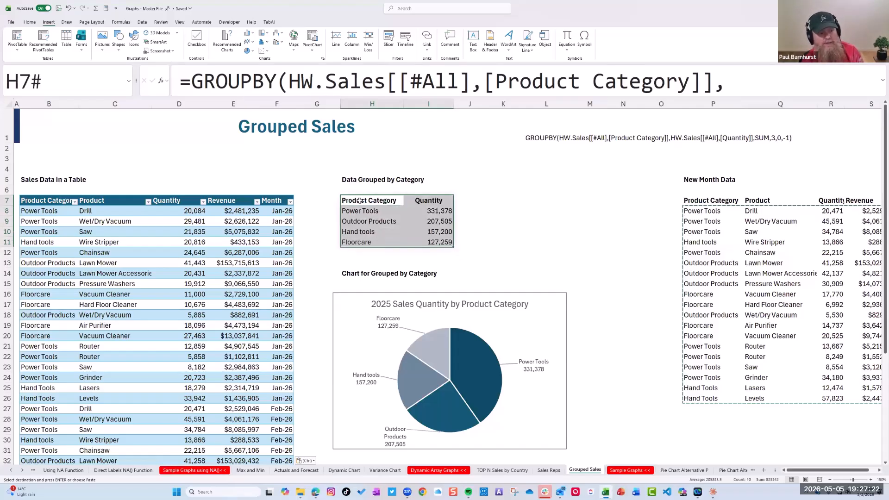
click(362, 203)
drag(418, 209, 426, 240)
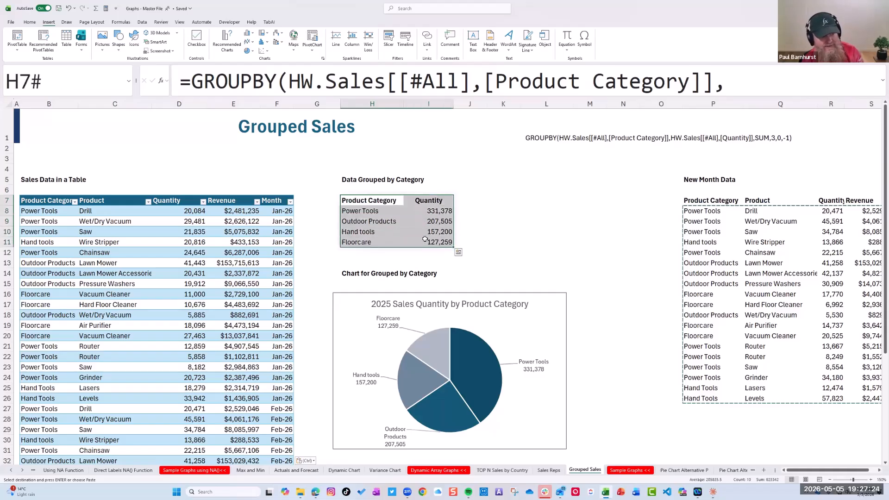
click(360, 200)
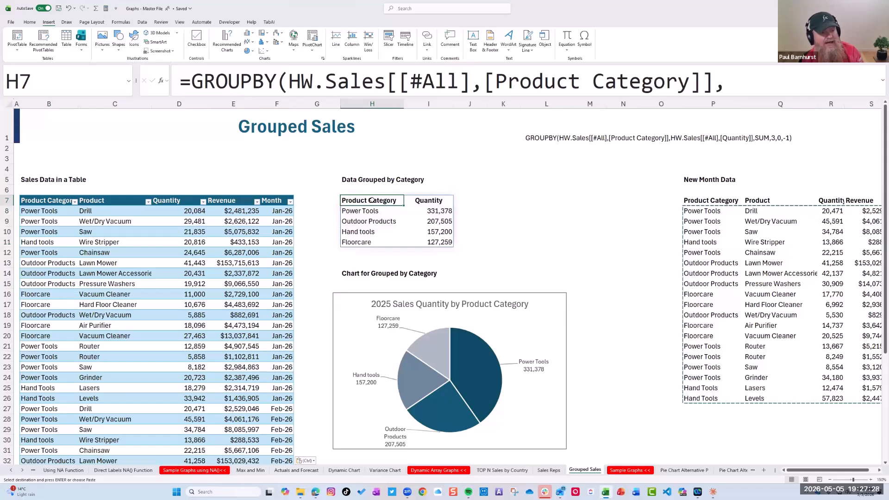
drag(369, 199, 428, 242)
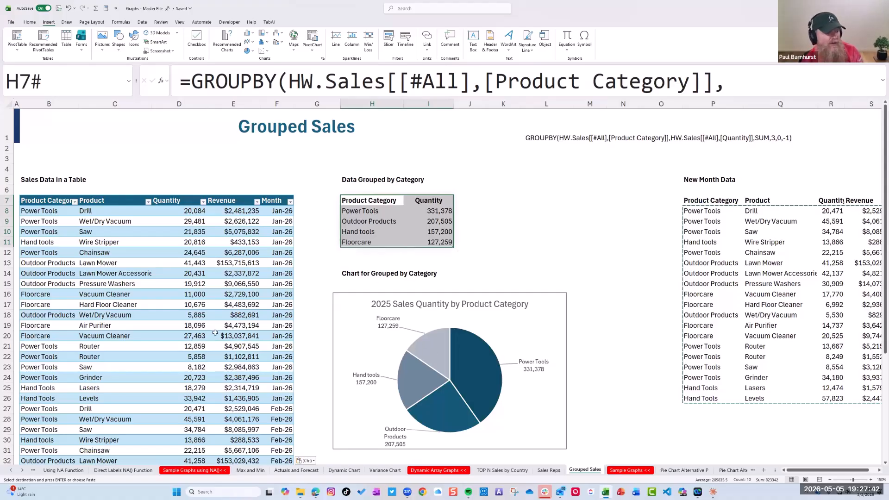
scroll(314, 356, down, 1)
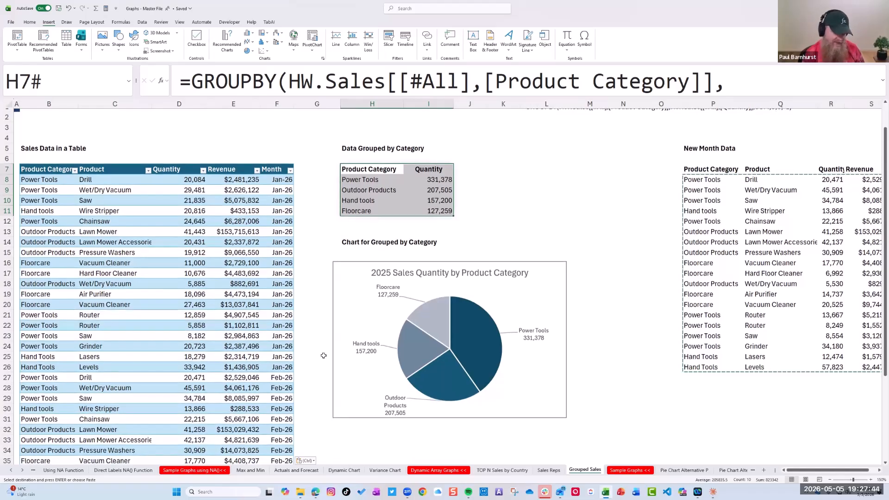
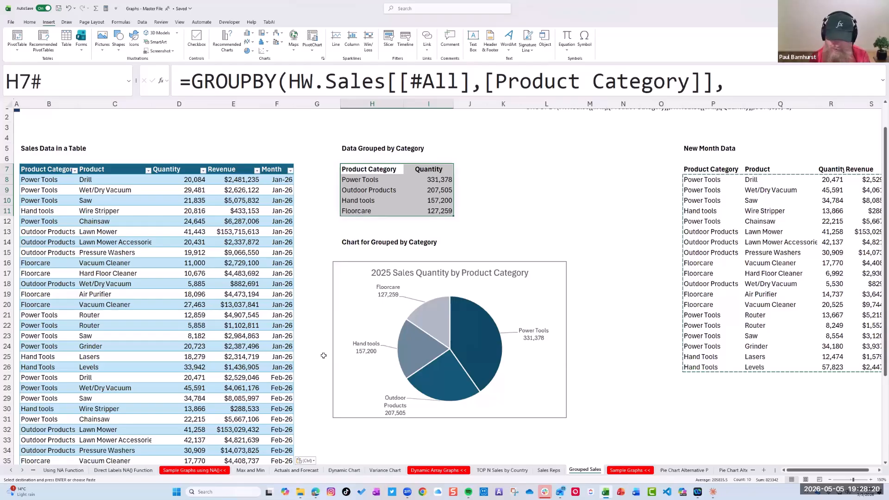
Widen the Product column of the sales table and switch to the Table vs. No Table sheet
drag(152, 103, 167, 103)
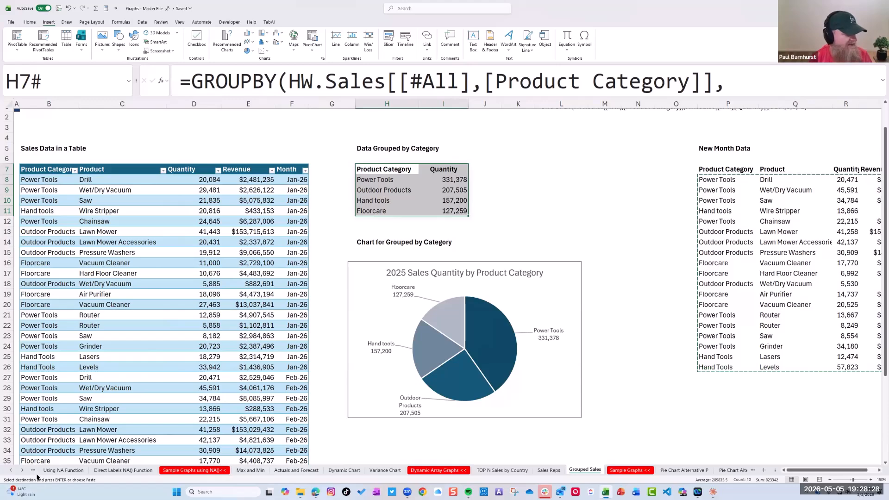
click(11, 471)
click(11, 470)
click(106, 470)
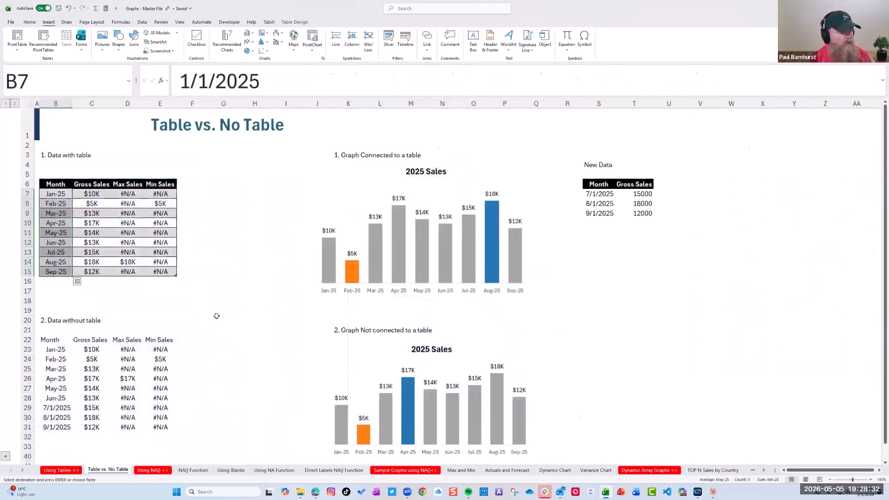
Select table B6:E15, and each of the two 2025 Sales charts in turn, to compare their source ranges
click(224, 320)
drag(56, 184, 155, 267)
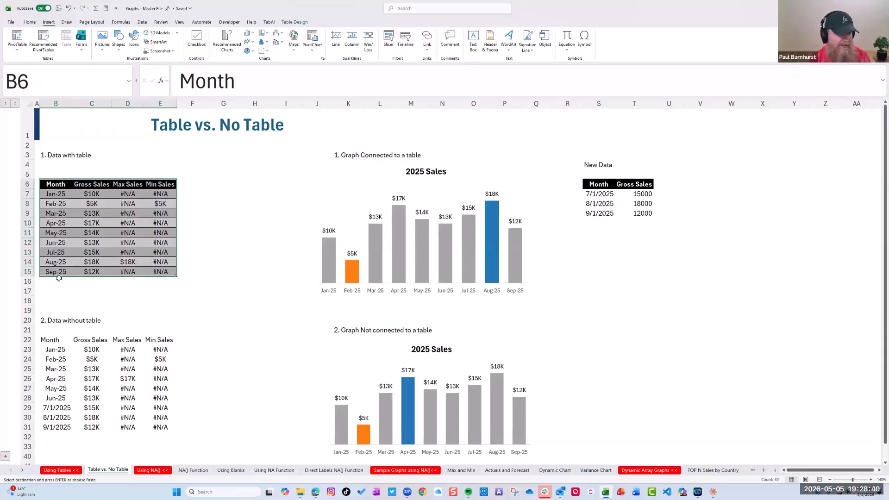
click(412, 258)
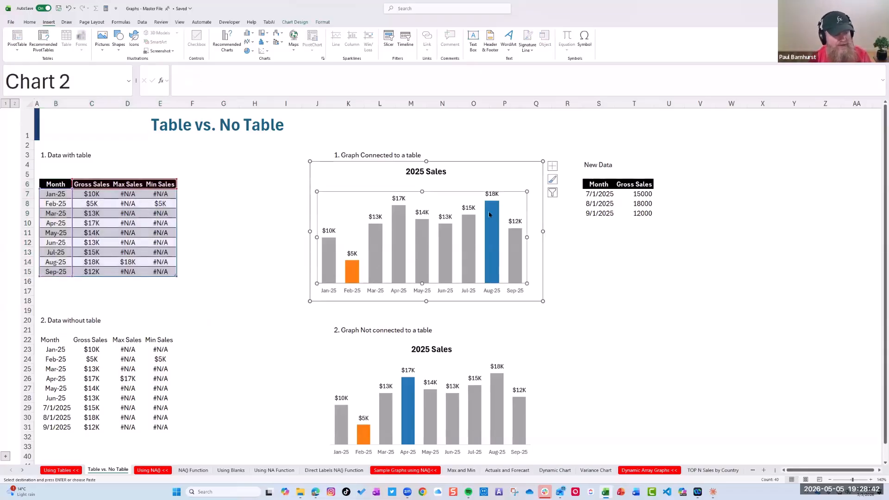
click(439, 411)
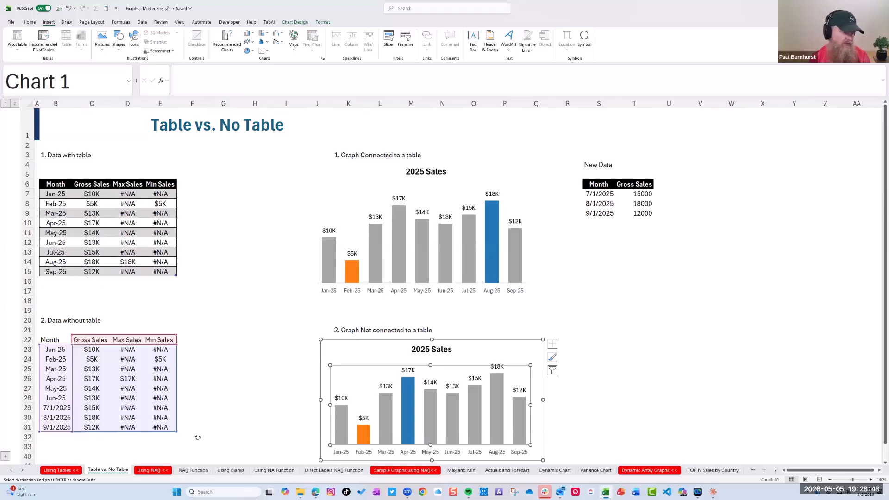
Review the NA() Function, Using Blanks, Using NA Function, Direct Labels NA() Function and Actuals and Forecast sheets in turn
click(200, 470)
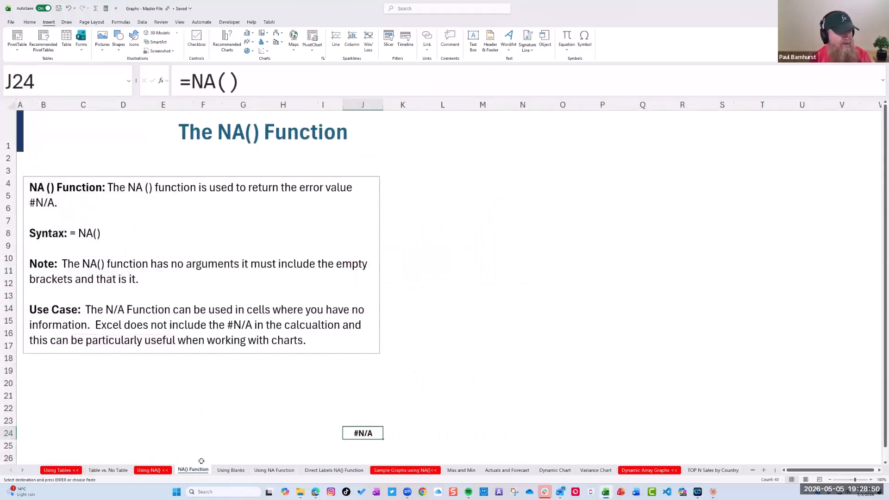
click(234, 471)
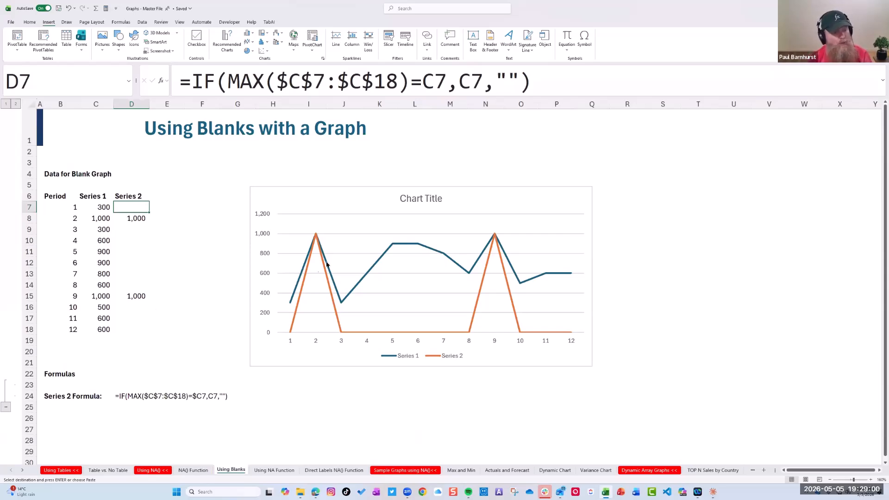
click(269, 471)
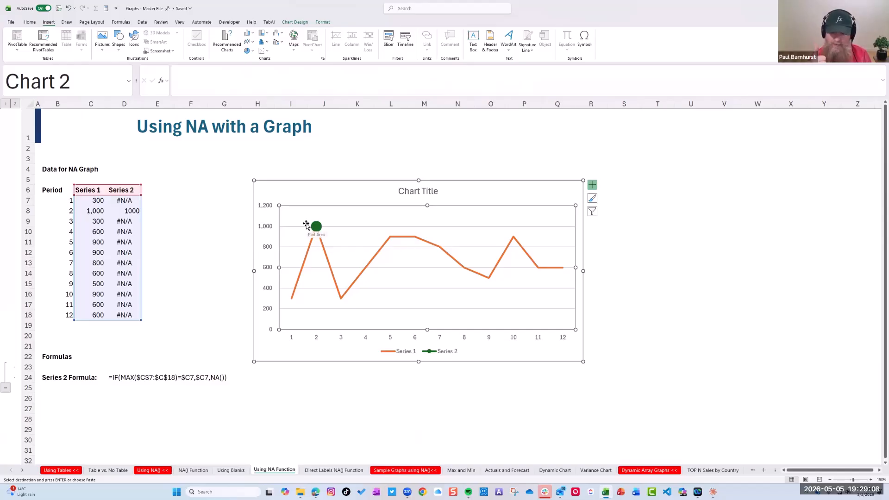
click(325, 471)
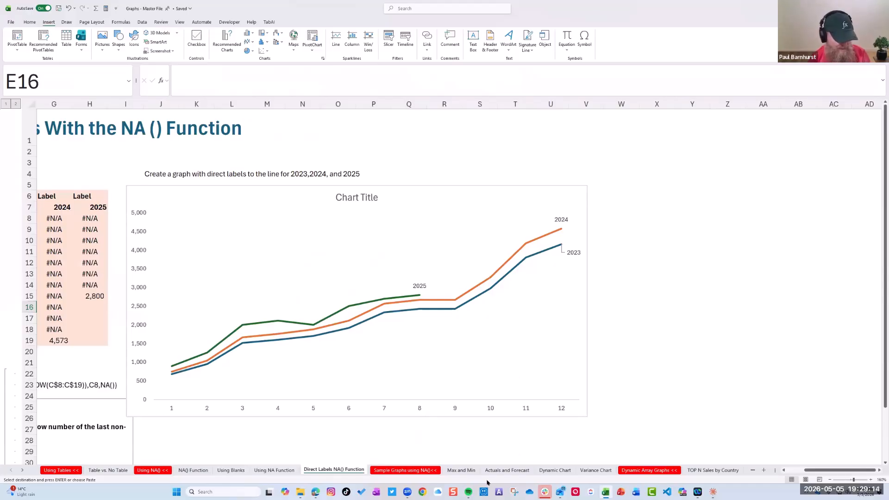
click(506, 470)
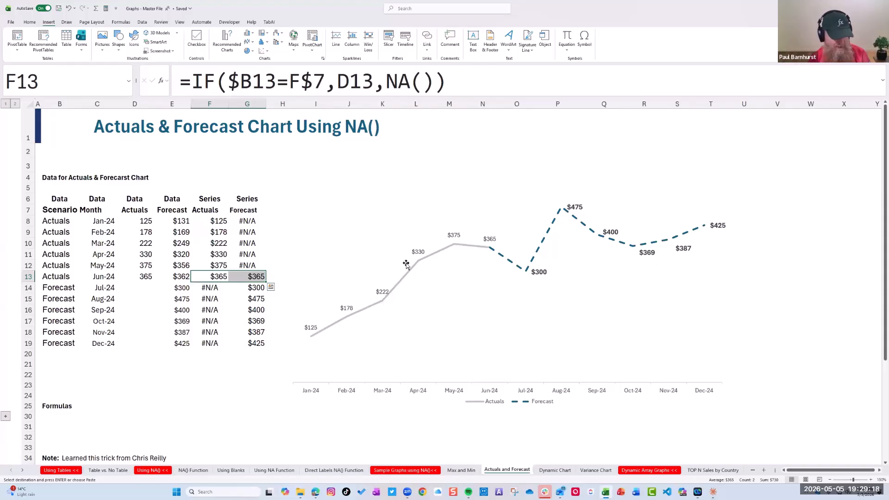
Highlight the >0 and <0 series columns, E7:E17 and F7:F17, on the Variance Chart sheet
click(591, 471)
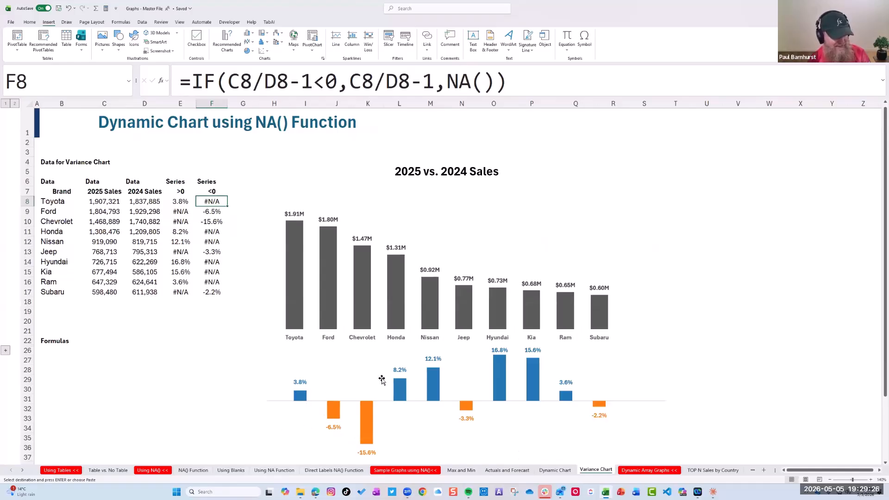
drag(177, 192, 190, 290)
drag(211, 194, 216, 291)
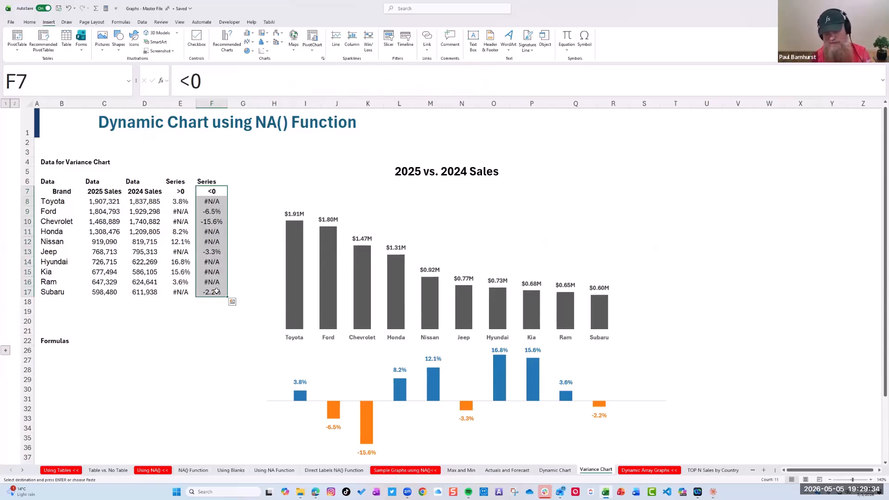
Examine the Series 2 formulas in D8 and D15 on the Using Blanks sheet against the chart's peaks
click(225, 470)
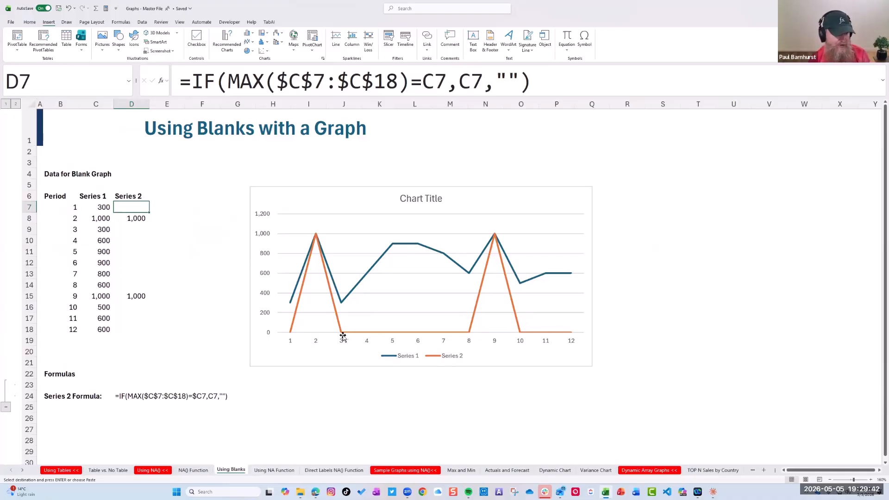
click(130, 218)
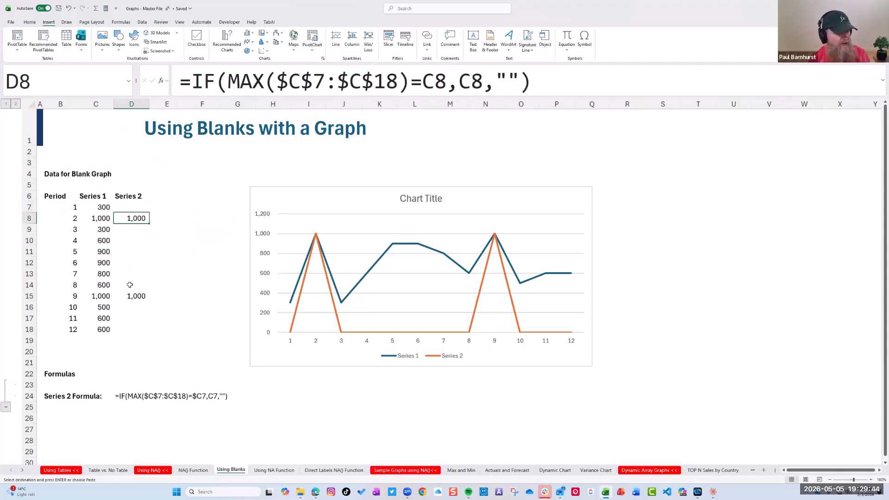
click(130, 296)
click(130, 216)
click(129, 284)
click(130, 221)
click(130, 294)
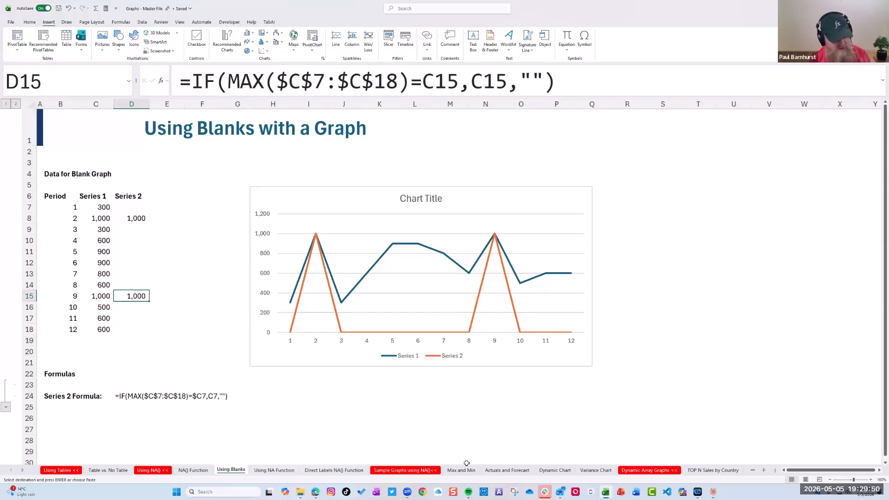
On the TOP N Sales by Country sheet, change the TOP N value in G6 to 15, 8 and finally 10
click(22, 470)
click(22, 470)
click(22, 470)
click(485, 471)
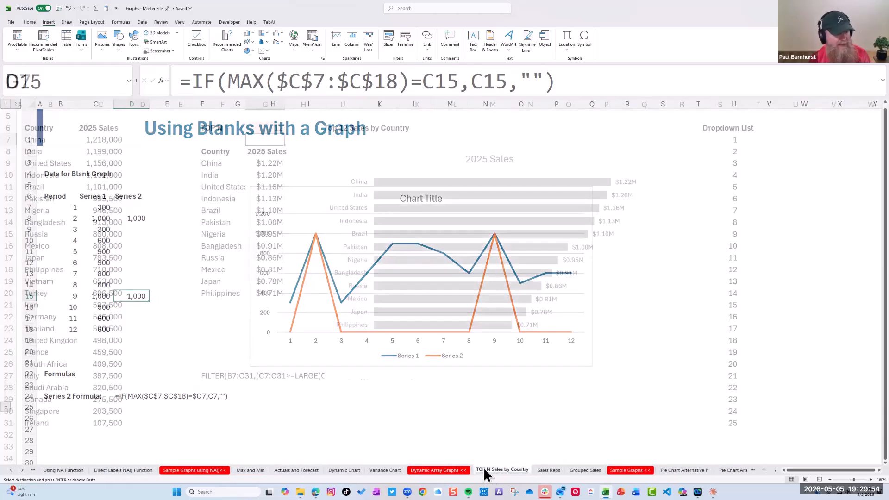
click(269, 125)
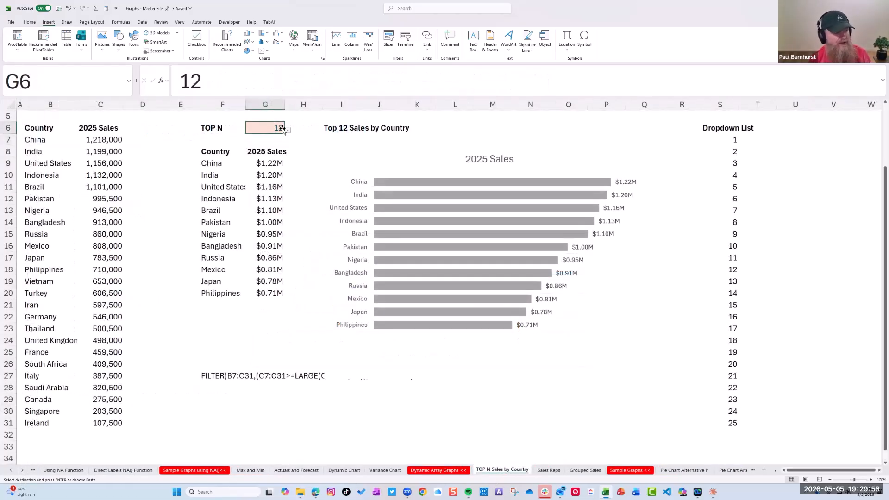
click(287, 130)
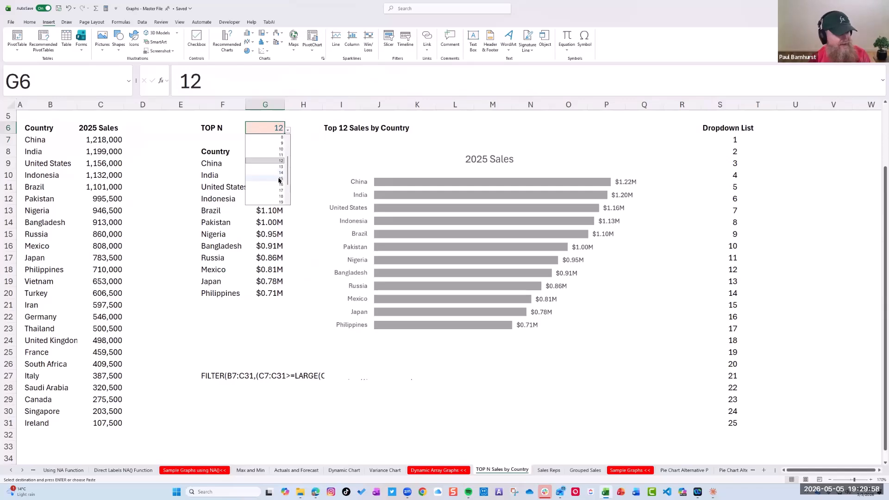
click(280, 179)
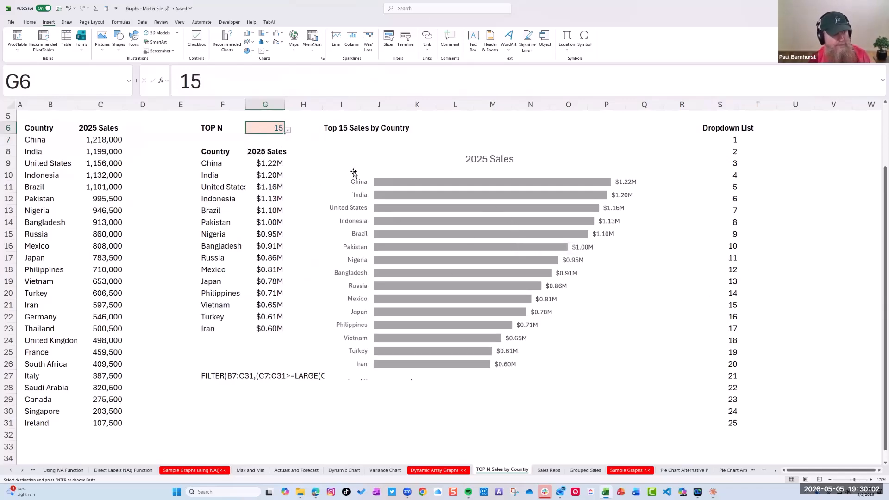
click(287, 130)
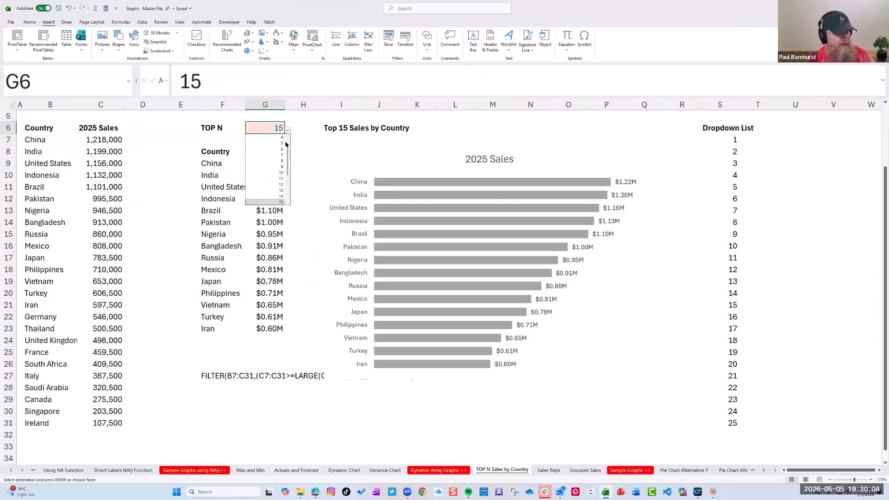
click(277, 162)
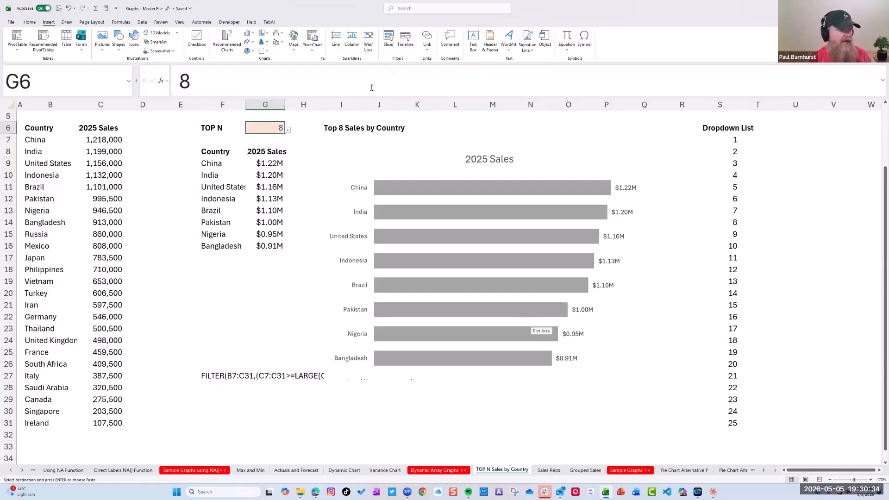
click(288, 130)
click(279, 191)
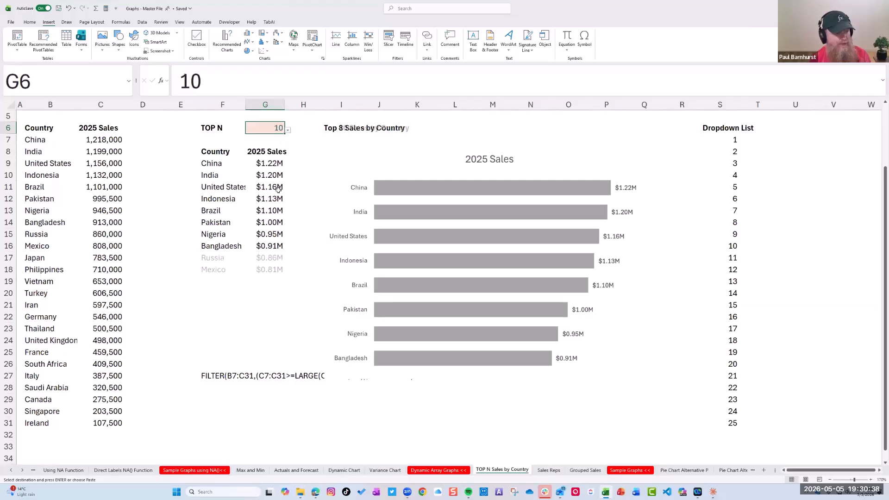
On the Sales Reps sheet, tick the Select checkboxes in D8, D11, D13 and D15 to include every sales rep
click(549, 471)
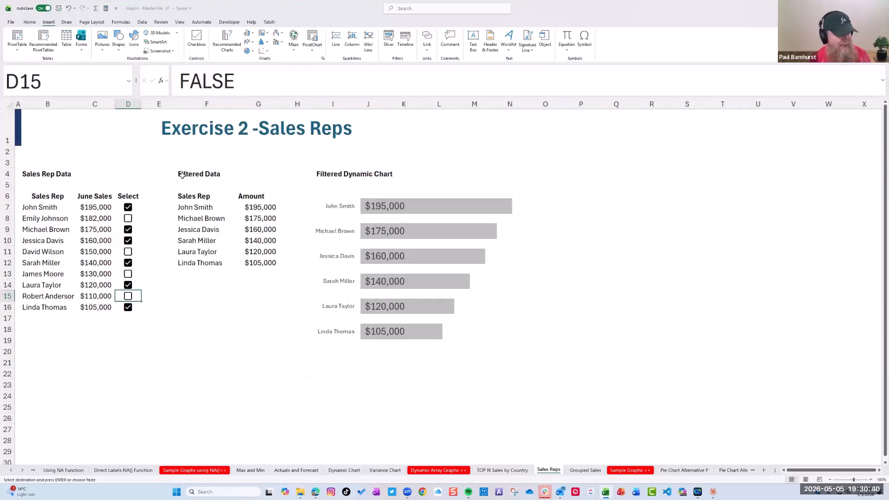
click(128, 218)
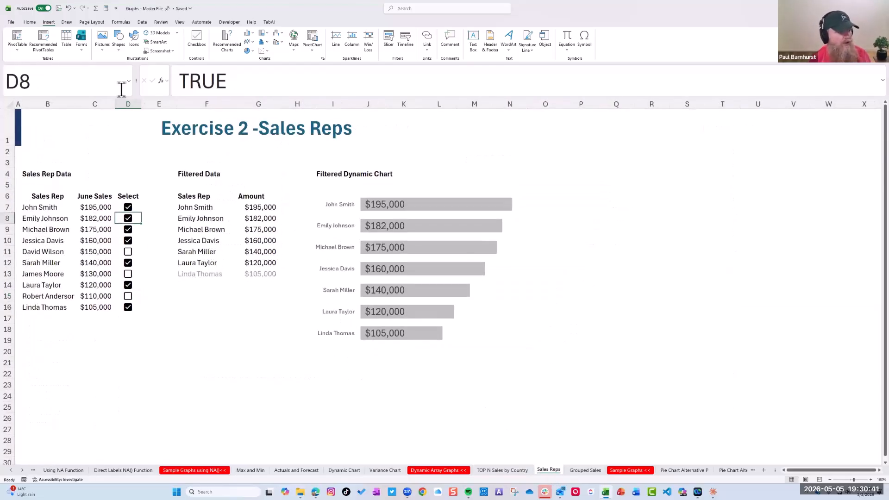
click(128, 252)
click(128, 274)
click(128, 296)
Clear the Select checkboxes in D8, D10, D7, D11 and D14 to drop those reps from the filtered chart
click(129, 218)
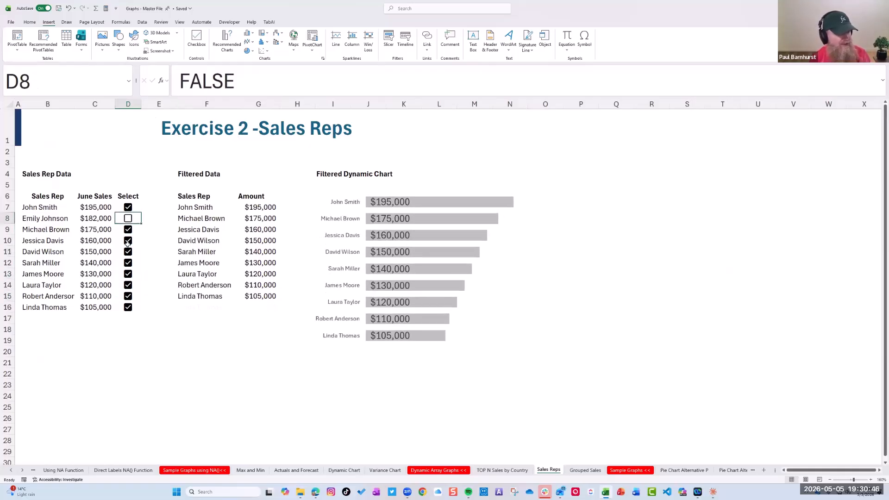
click(128, 240)
drag(38, 207, 51, 307)
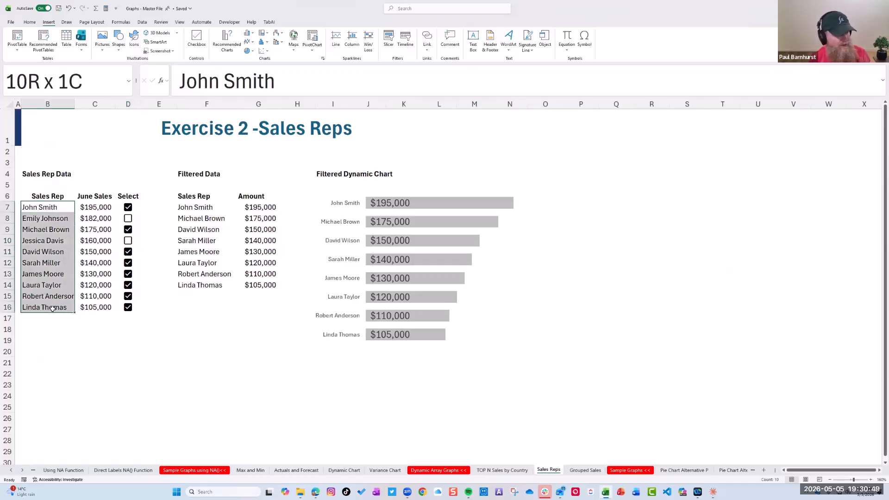
click(130, 211)
click(129, 208)
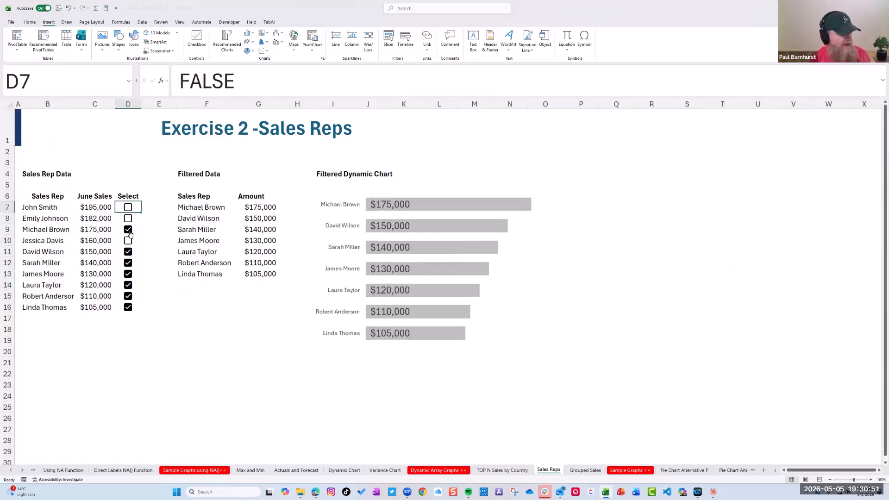
click(128, 252)
click(128, 285)
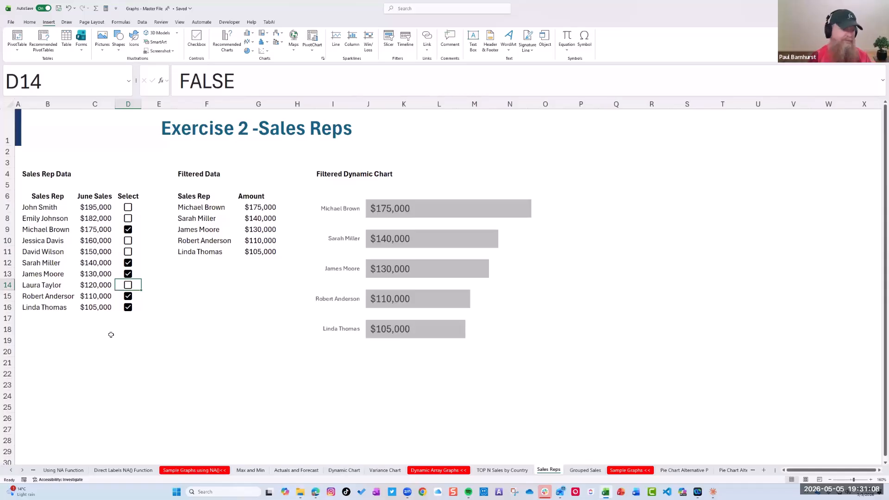
View the Grouped Sales sheet briefly, return to Sales Reps and tick the Select checkbox in D7
click(585, 470)
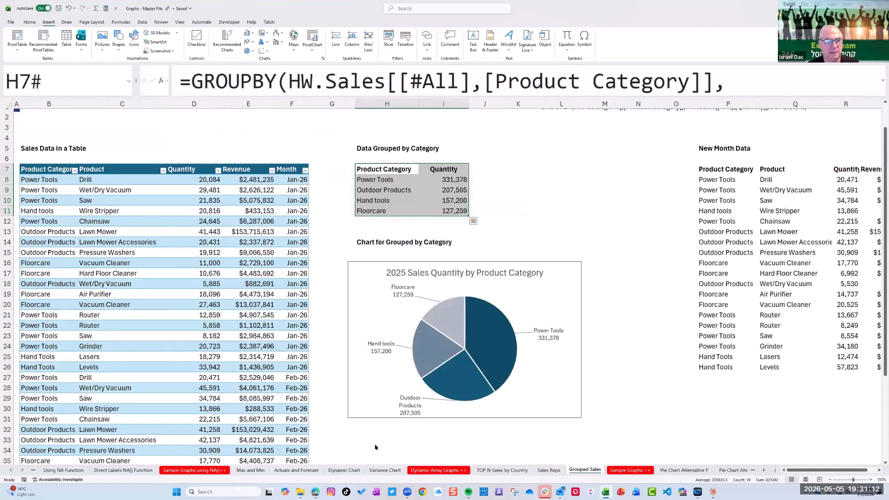
click(548, 470)
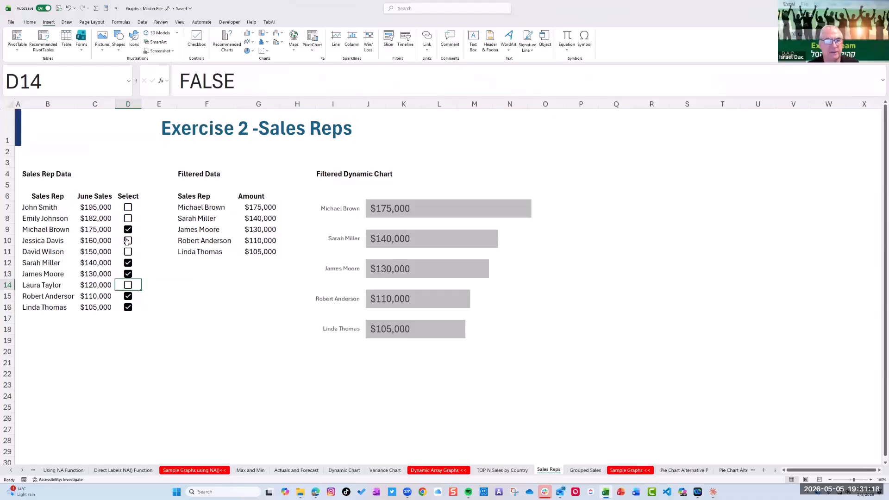
click(128, 208)
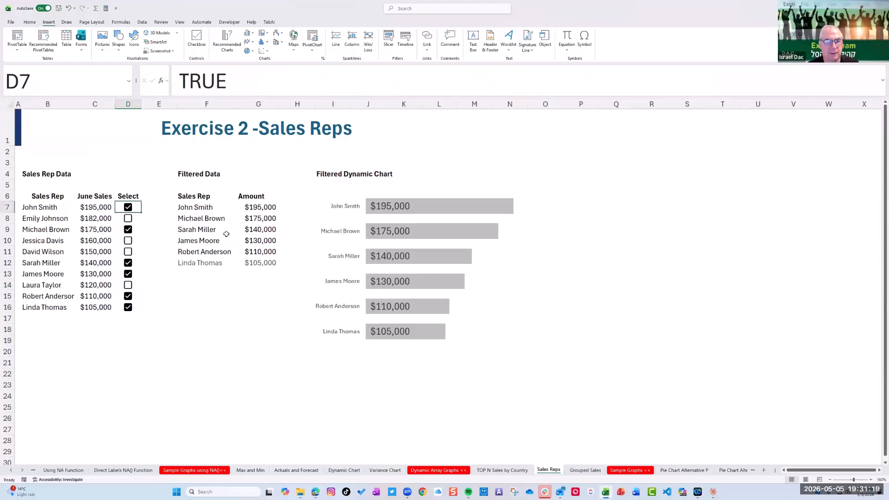
Examine the FILTER formula in F7 and highlight the D7:D16= part of its include argument
click(206, 207)
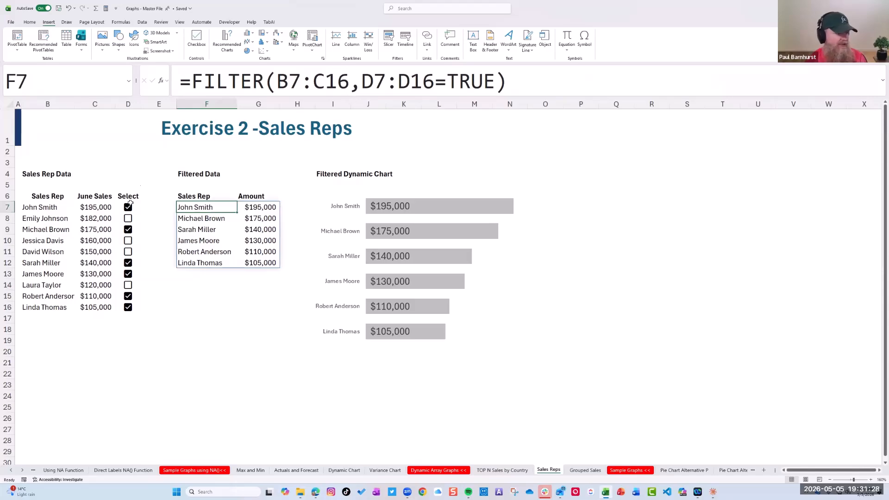
click(358, 83)
drag(361, 82, 446, 82)
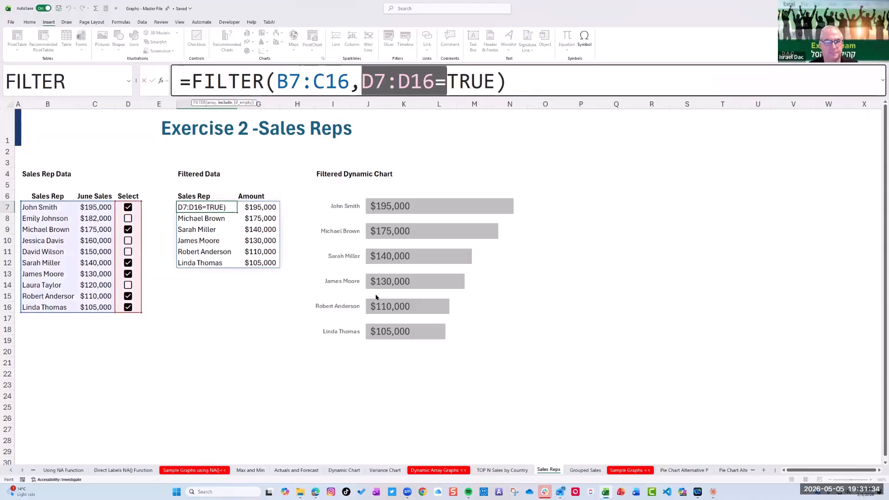
click(333, 352)
click(433, 218)
click(654, 298)
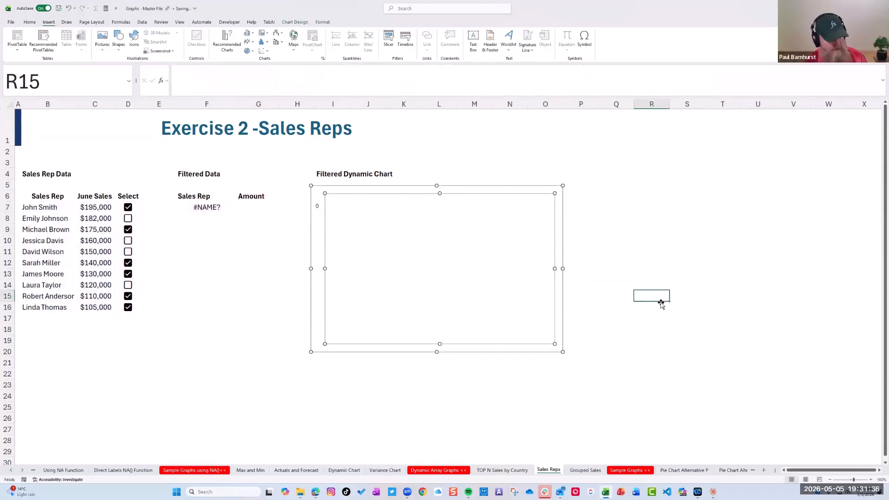
key(ctrl+z)
Select the Filtered Dynamic Chart to show its source range in the filtered data
click(285, 263)
click(405, 216)
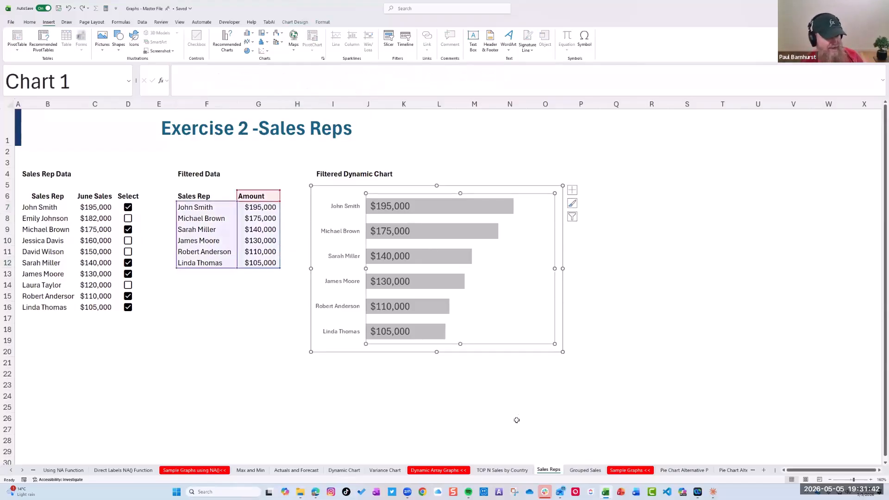
Open the TOP N Sales by Country sheet and examine the FILTER formula in F9, the TOP N cell and the Dropdown List
click(504, 470)
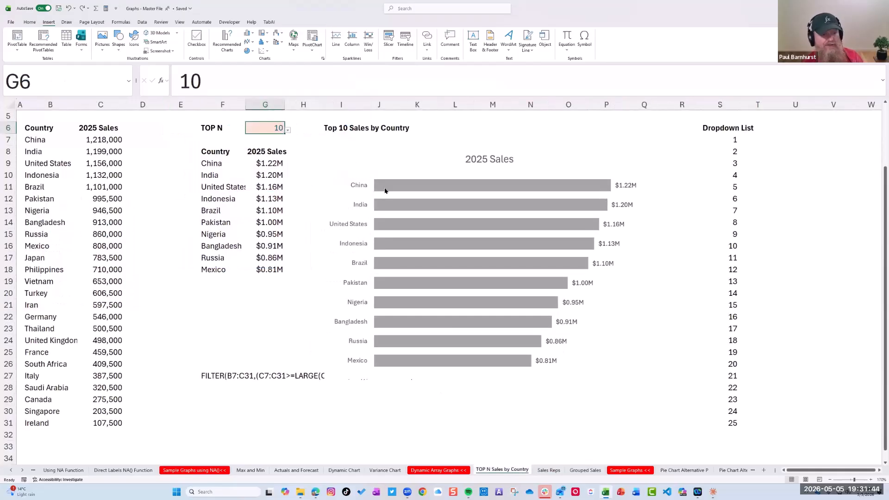
click(215, 155)
click(215, 162)
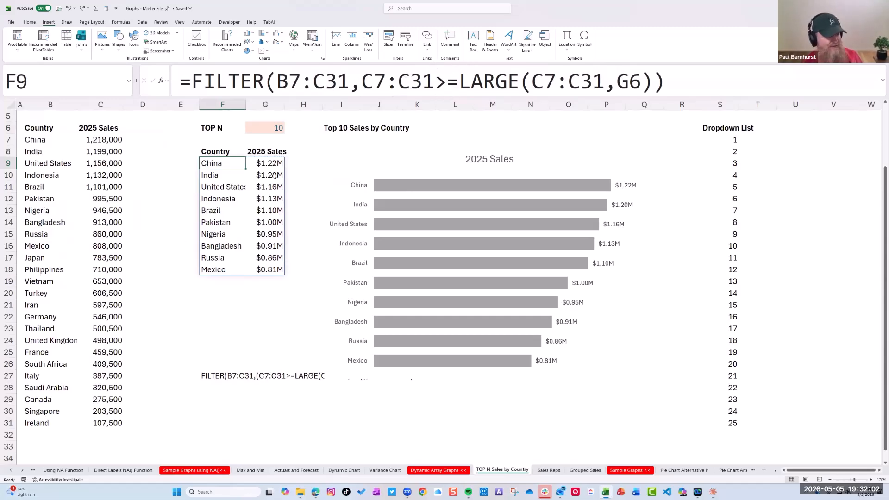
click(274, 129)
drag(723, 140, 719, 424)
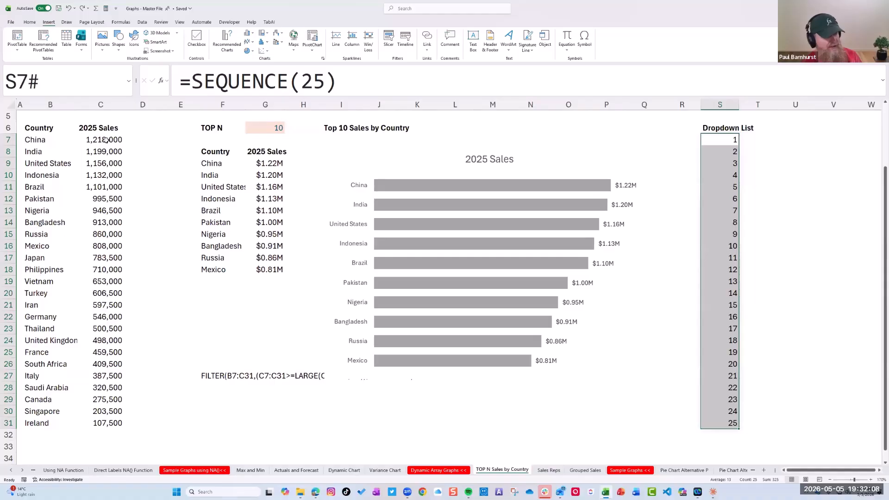
Set the TOP N value in G6 to 25 from its dropdown list
click(274, 126)
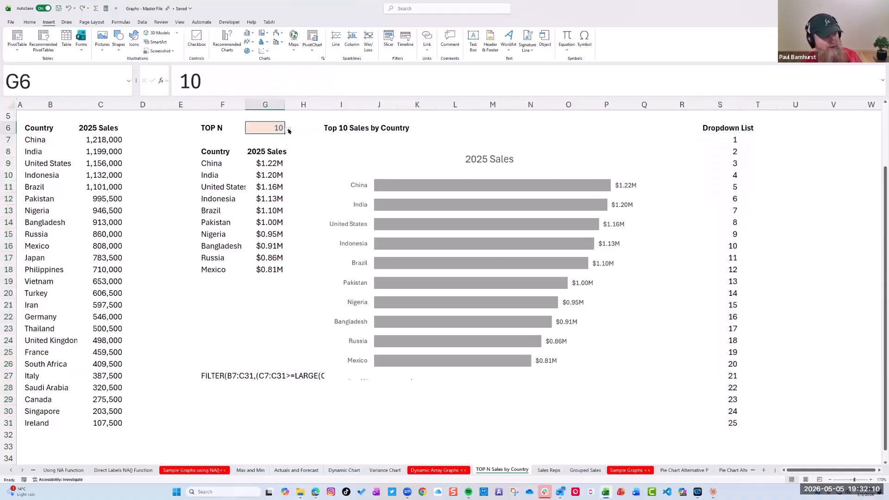
click(287, 130)
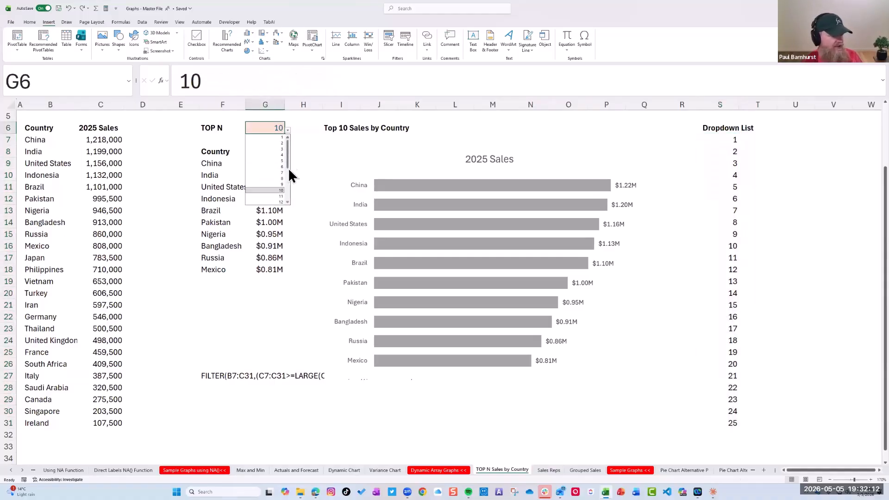
drag(288, 160, 286, 213)
click(280, 202)
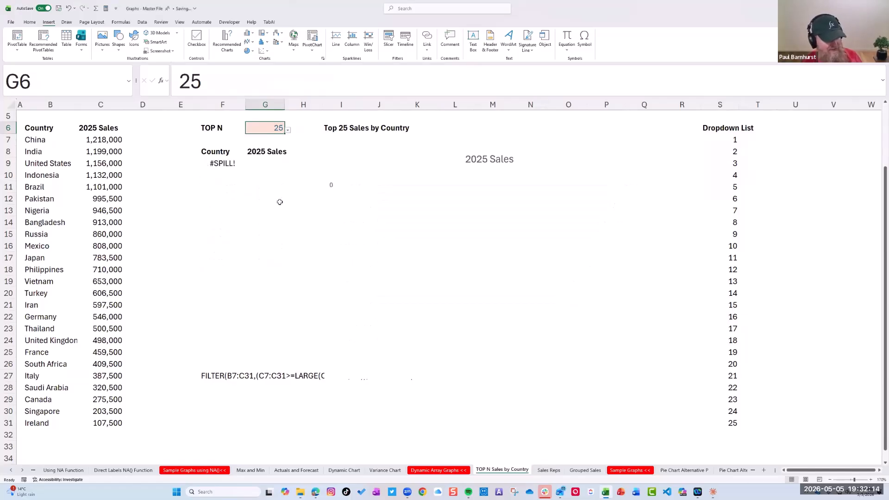
Delete the FILTER formula text in F27 that blocks the spill range below the filtered country list
click(223, 389)
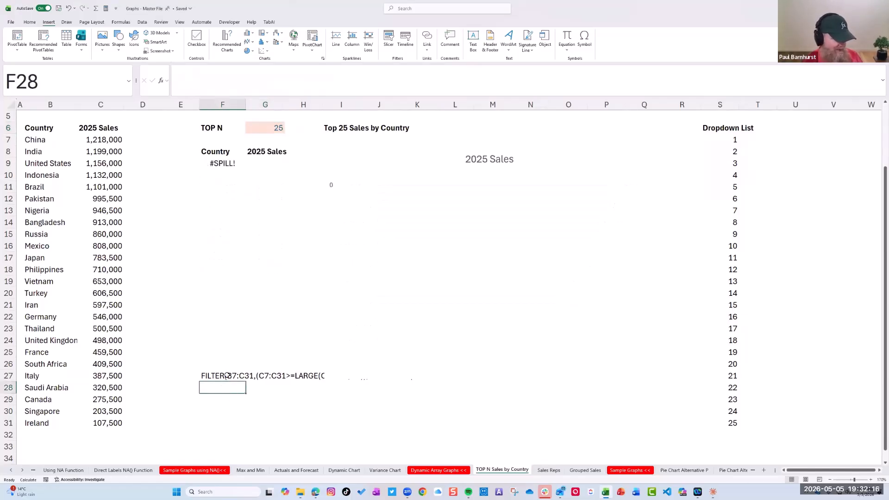
click(224, 374)
key(Delete)
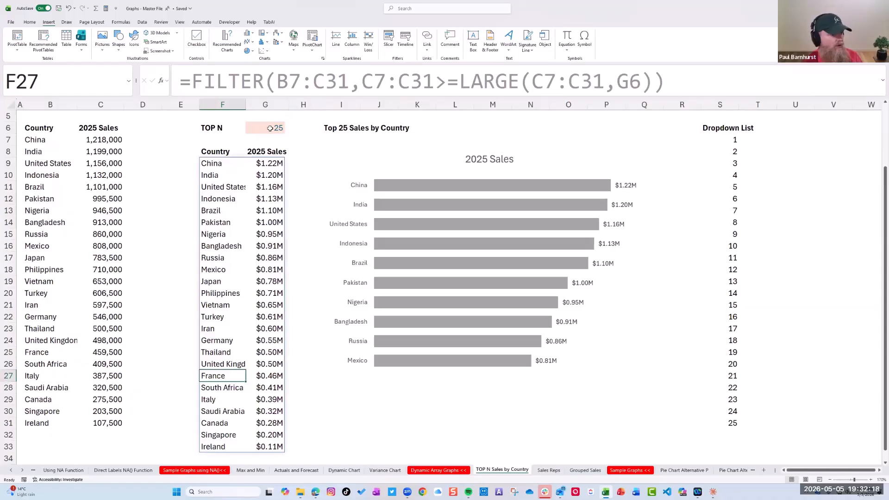
Set the TOP N value in G6 to 1 and after that to 5 to demonstrate the chart updating
click(270, 128)
click(288, 129)
click(282, 130)
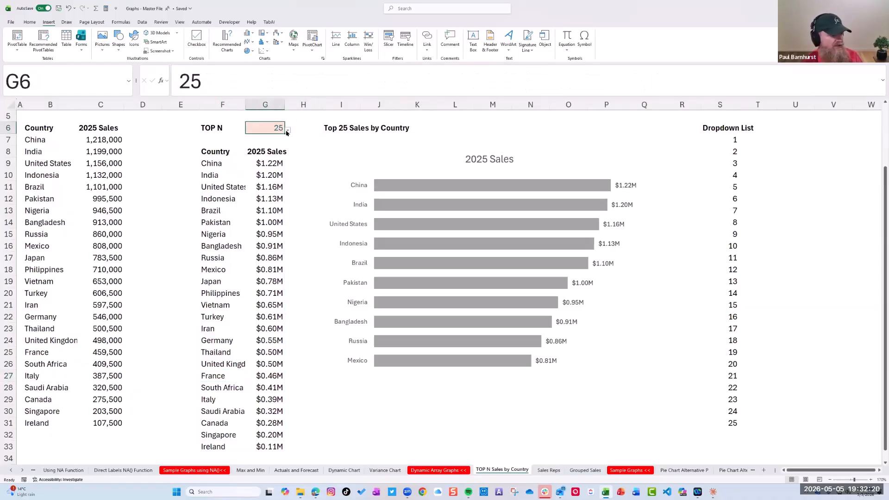
click(287, 132)
scroll(274, 144, up, 5)
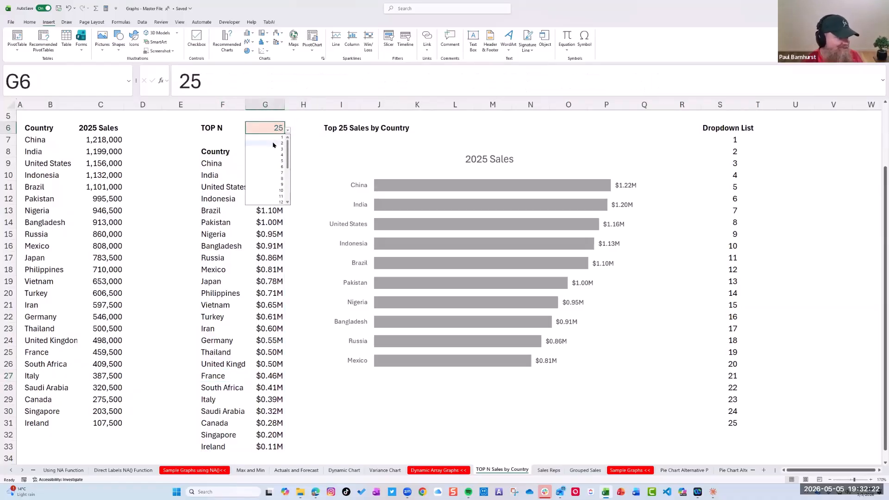
click(272, 138)
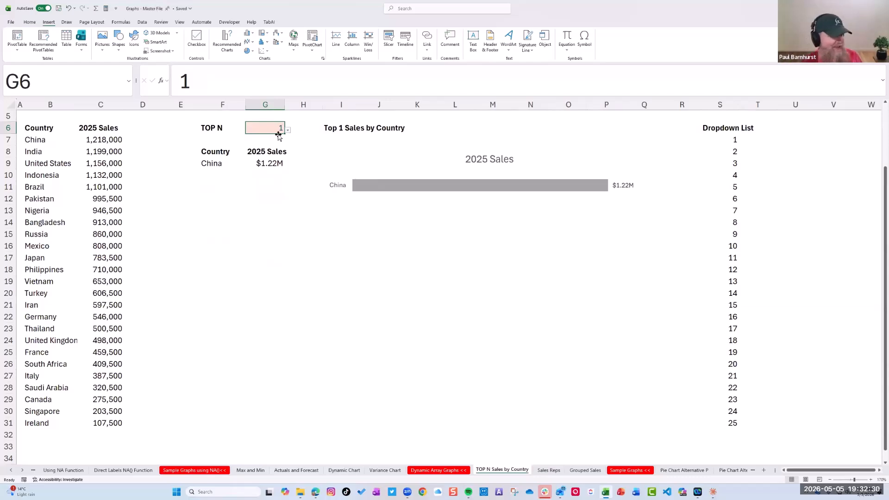
click(288, 130)
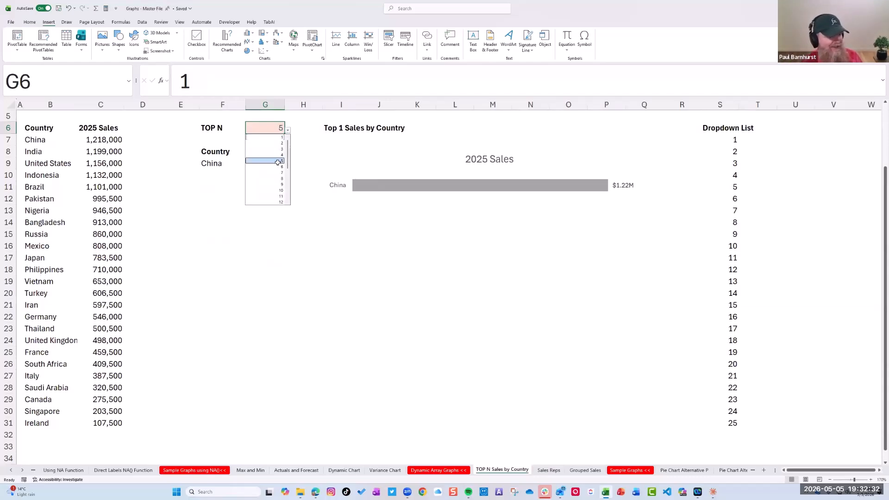
click(280, 160)
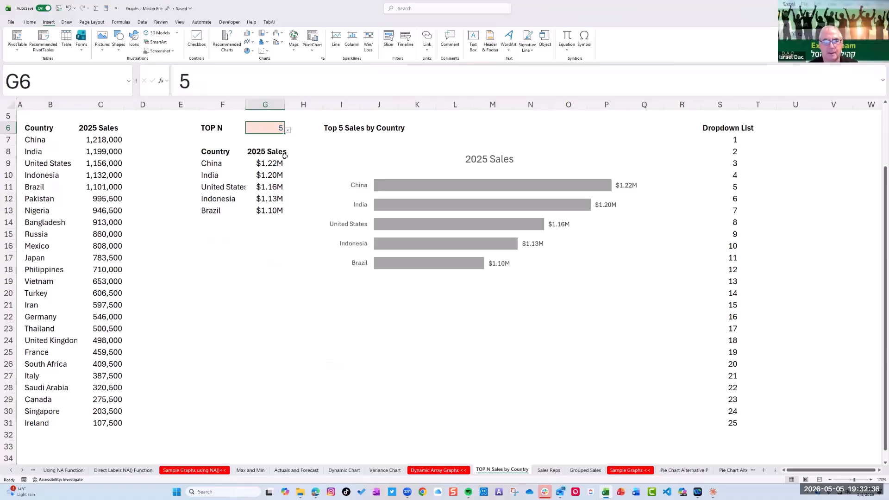
Examine the 2025 Sales bar series' source range and the FILTER formula behind F9 and G9
click(444, 188)
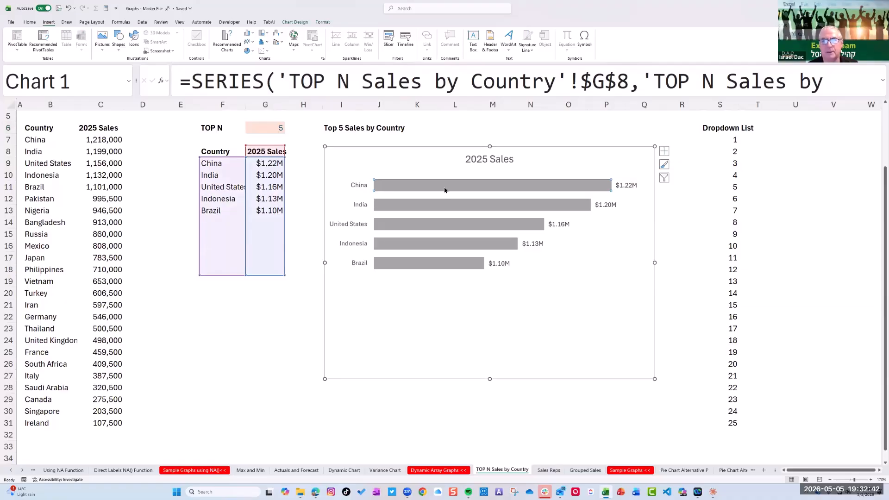
click(303, 211)
click(265, 163)
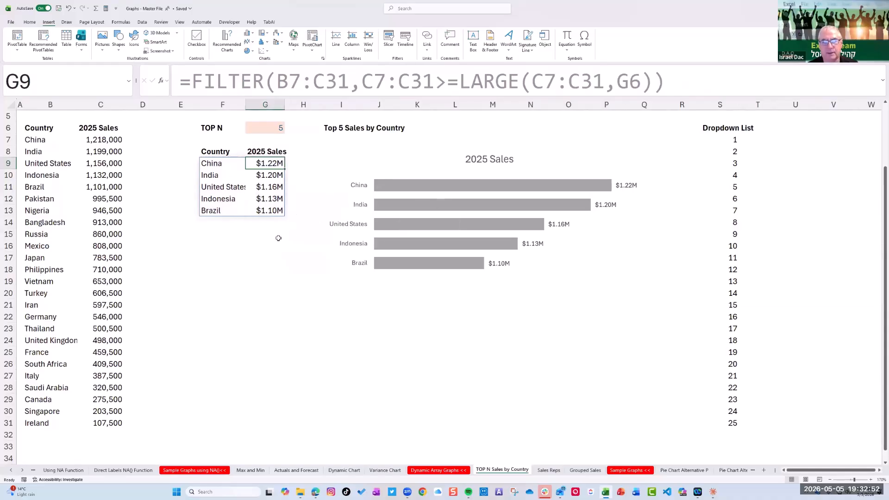
click(222, 163)
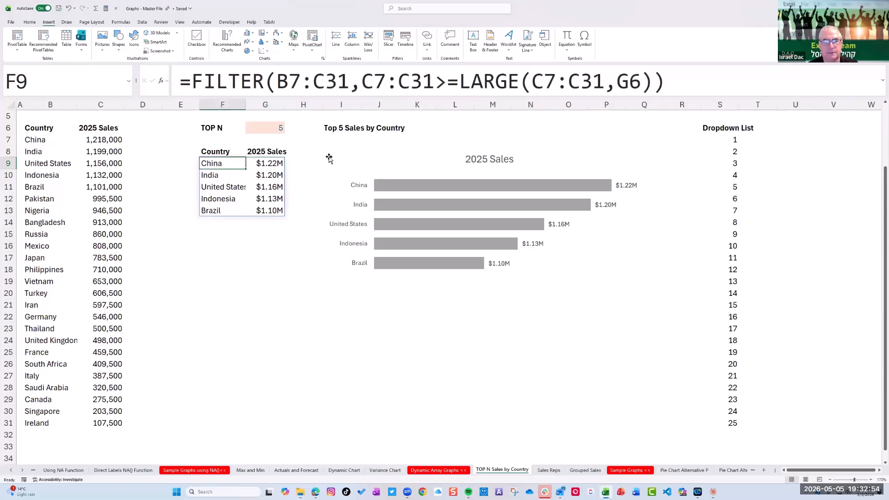
click(271, 163)
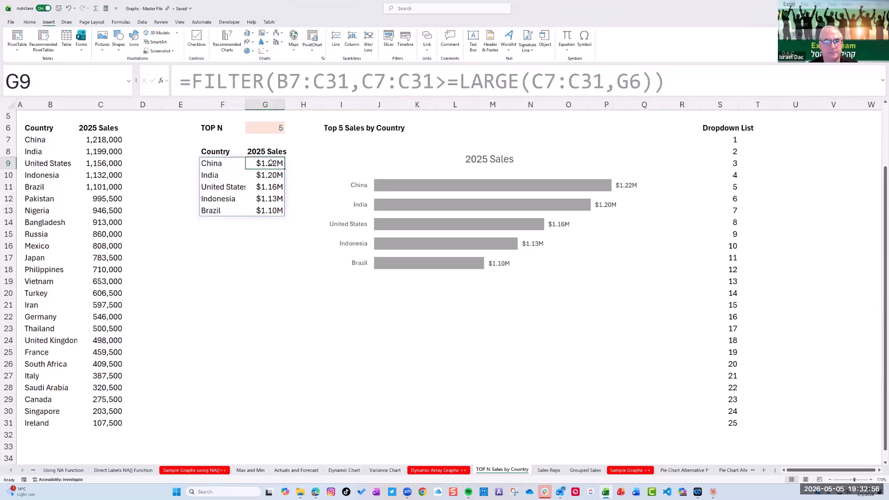
click(222, 163)
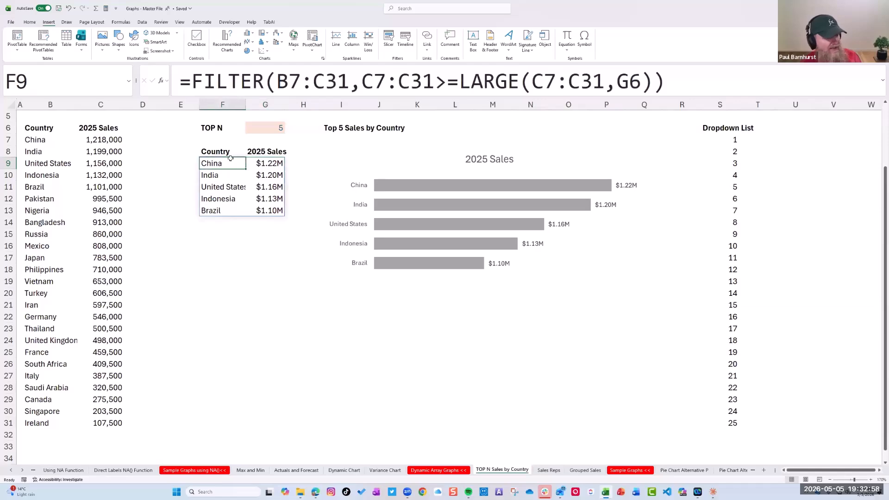
Try to replace the 2025 Sales chart's data range with a # spill reference to the filtered table, and cancel the dialog
click(469, 191)
right_click(467, 187)
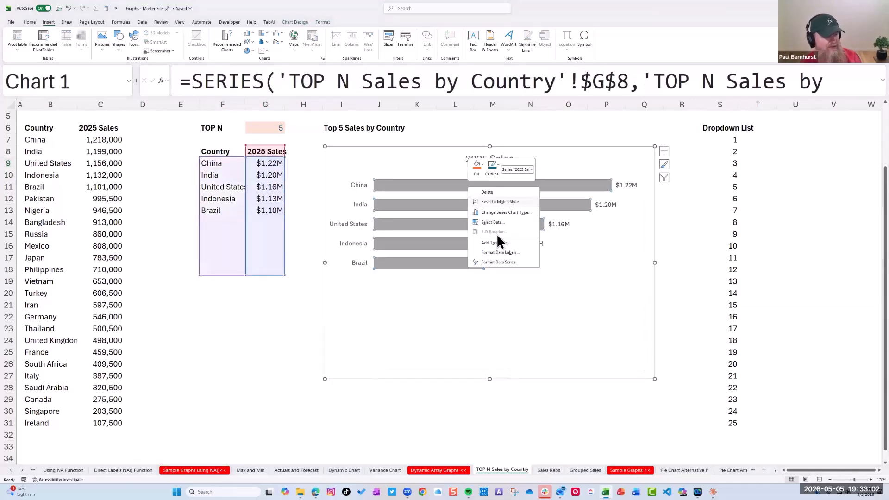
click(493, 222)
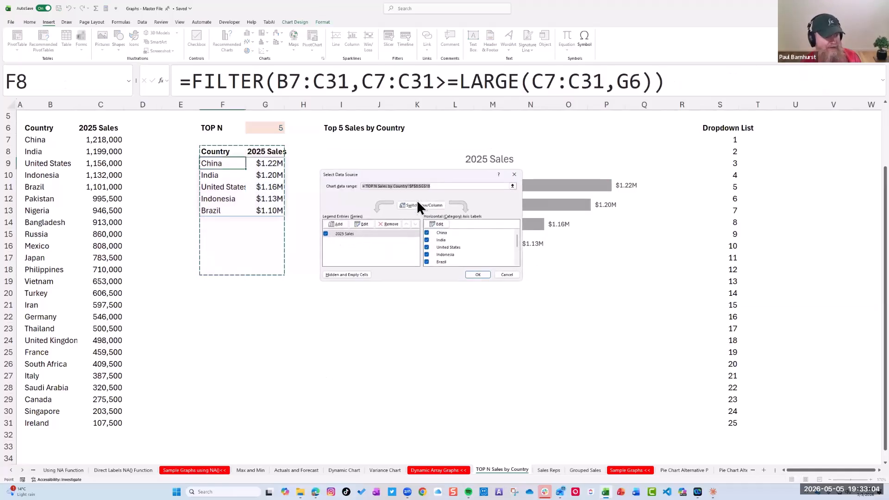
click(436, 185)
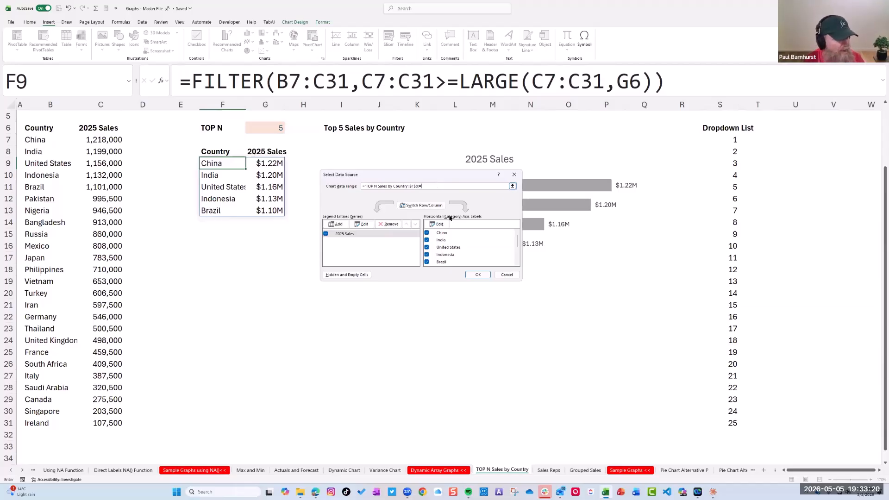
click(478, 275)
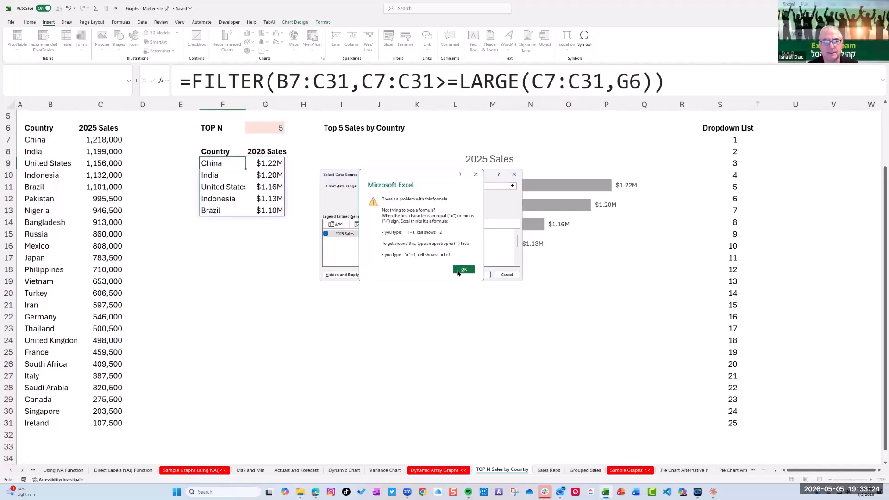
click(458, 272)
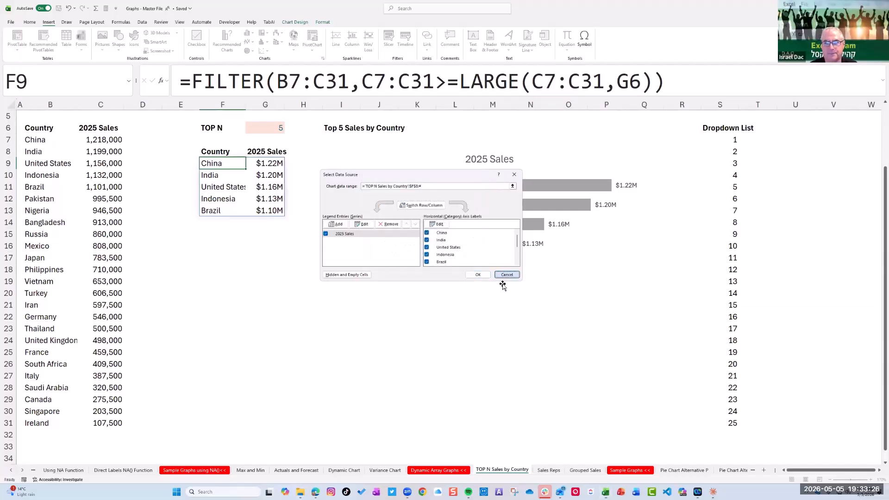
click(506, 275)
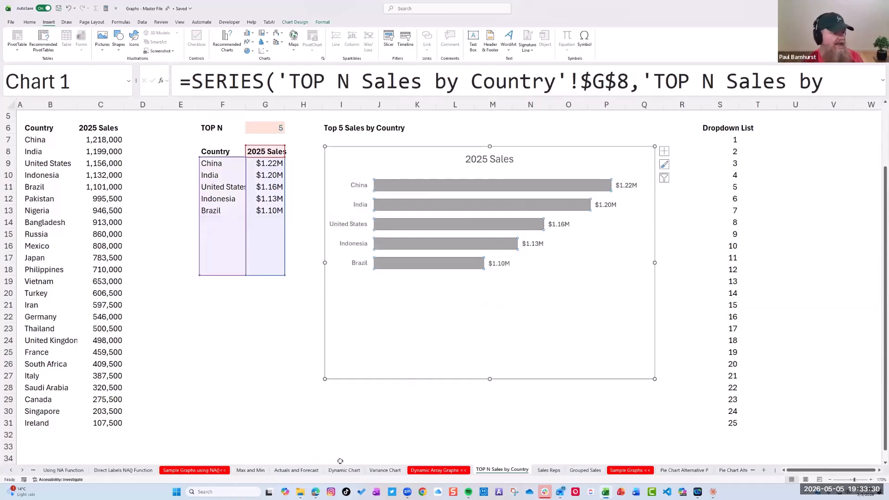
Deselect the chart and set the TOP N value in G6 to 10
click(379, 411)
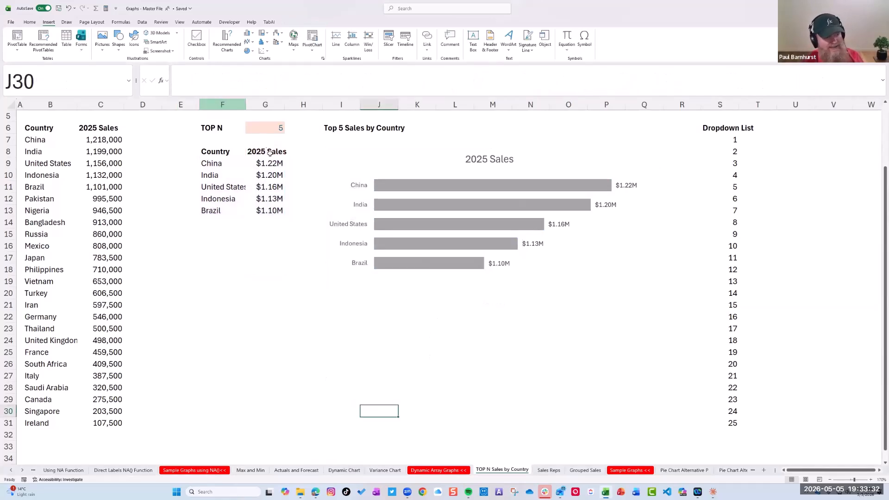
click(268, 131)
click(288, 130)
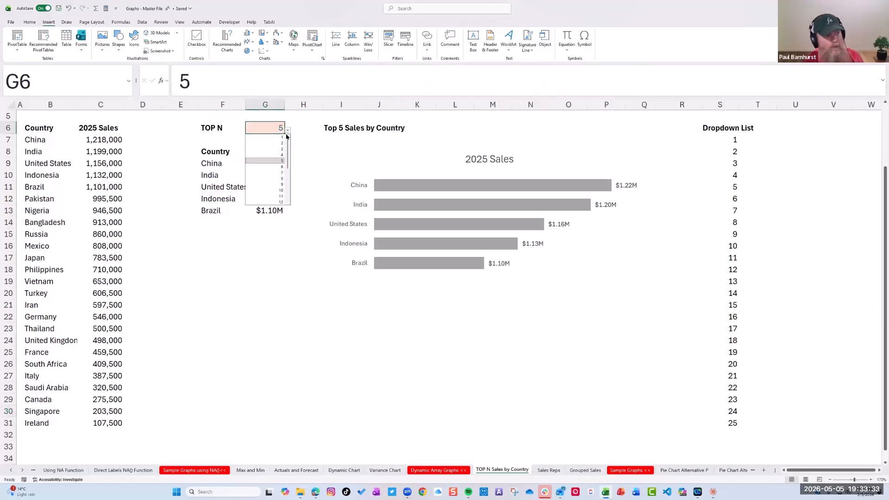
click(280, 190)
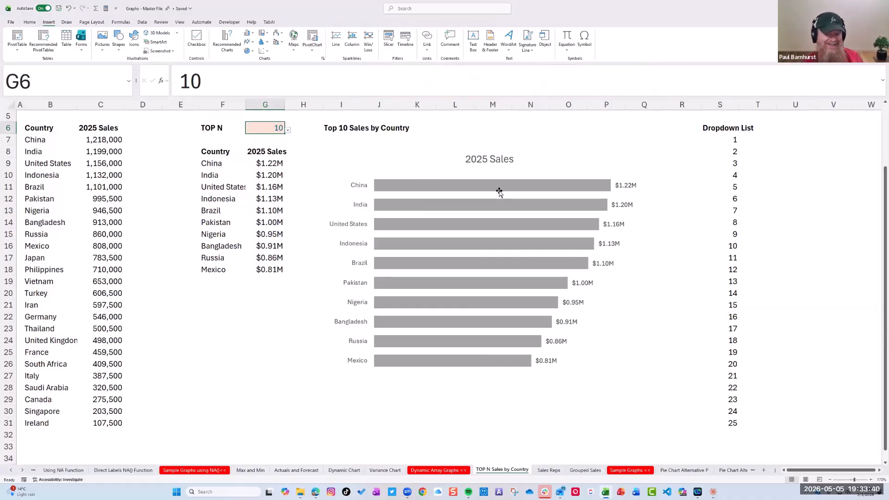
click(558, 412)
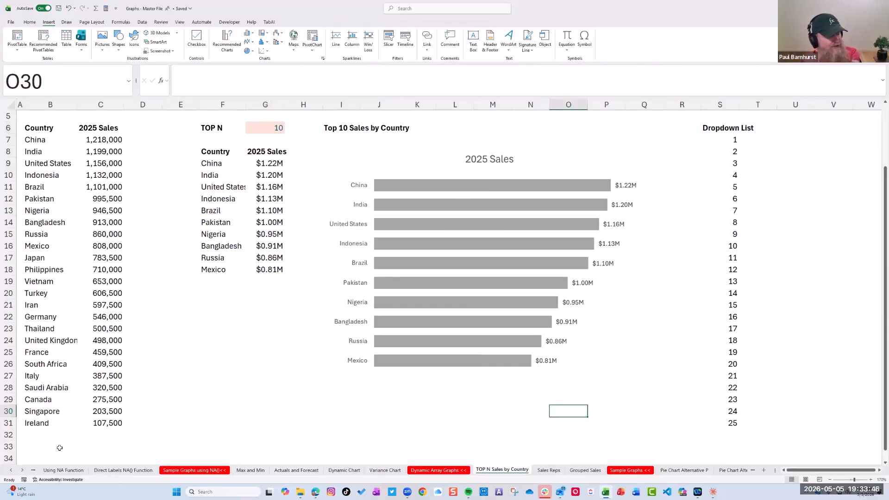
View the Pie Chart Alternative P sheet briefly, and open Pie Chart Alternative S at 130% zoom
click(23, 471)
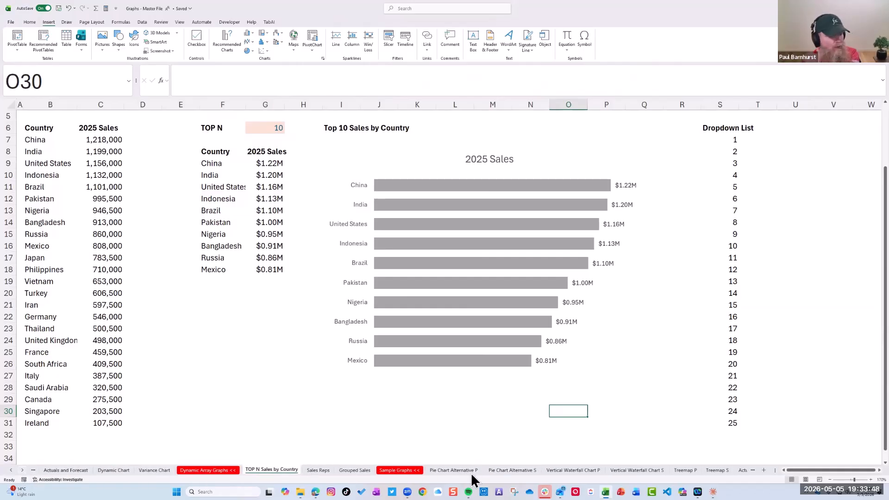
click(470, 469)
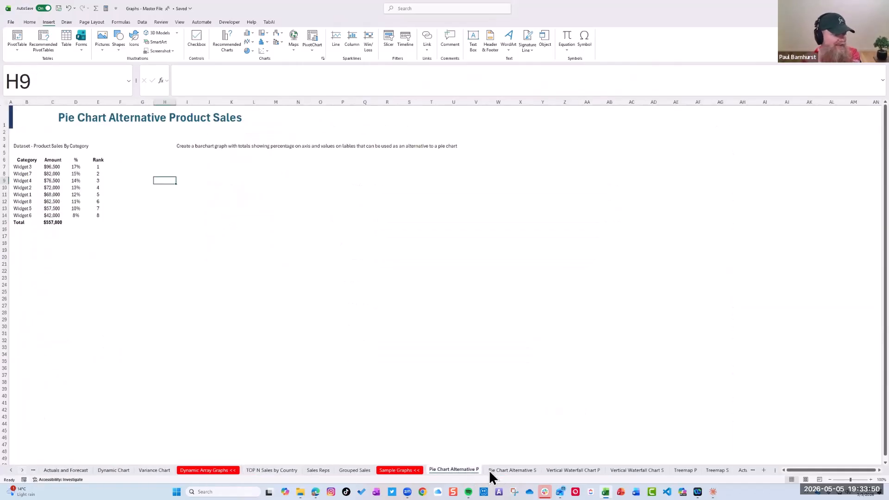
click(509, 471)
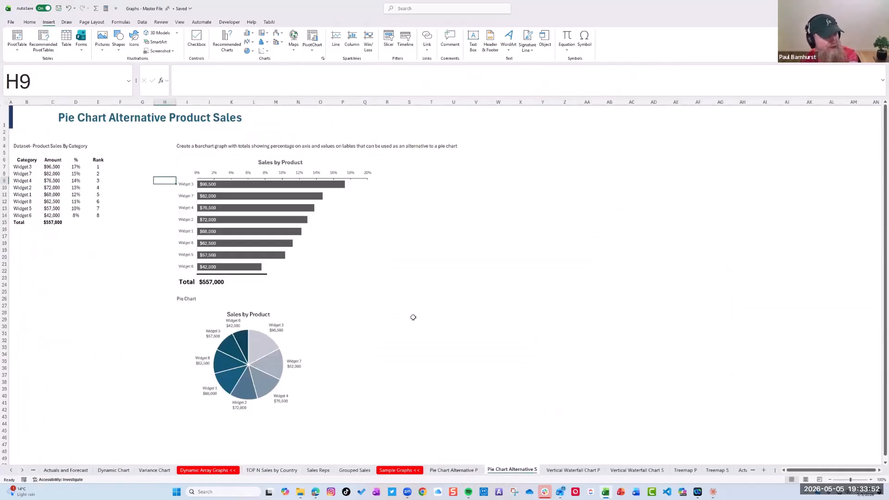
click(872, 479)
click(872, 479)
click(871, 479)
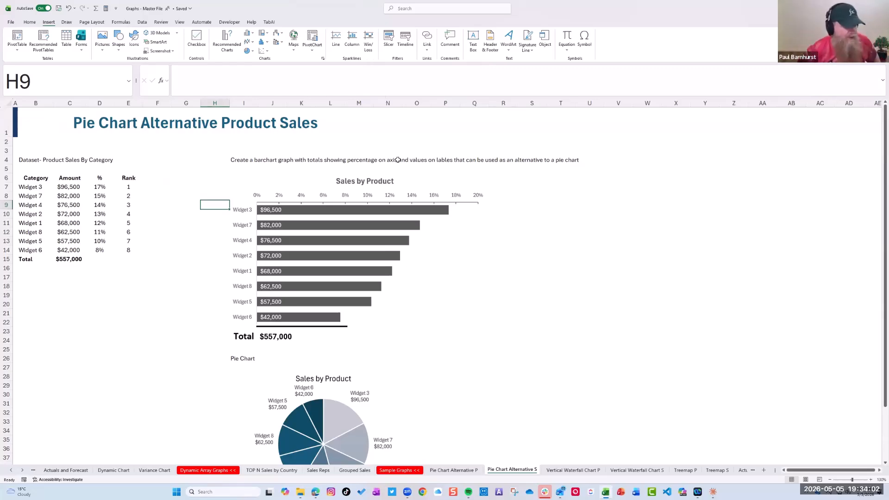
Select the Sales by Product bar series to show its source data, and compare the bar chart with the pie chart below
click(387, 238)
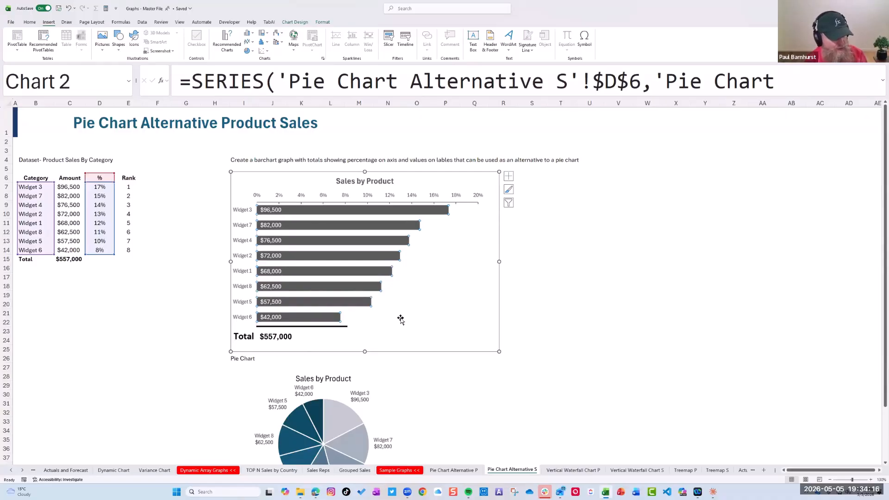
scroll(374, 305, down, 2)
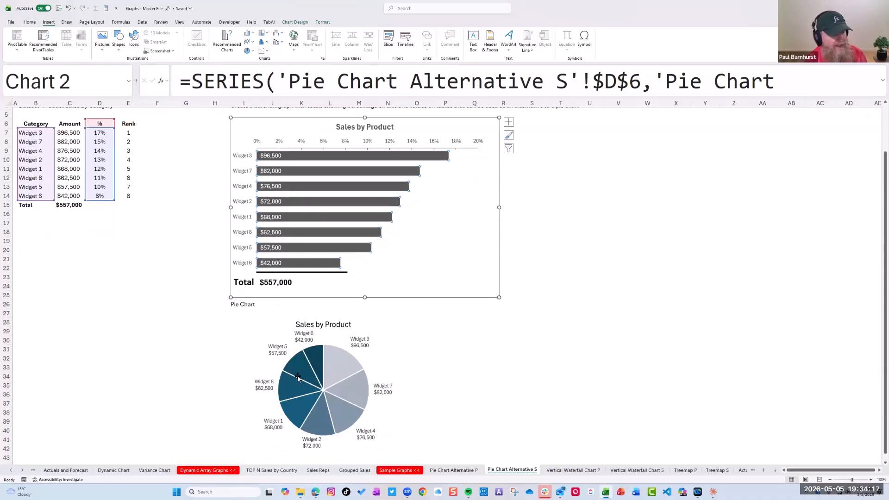
click(618, 238)
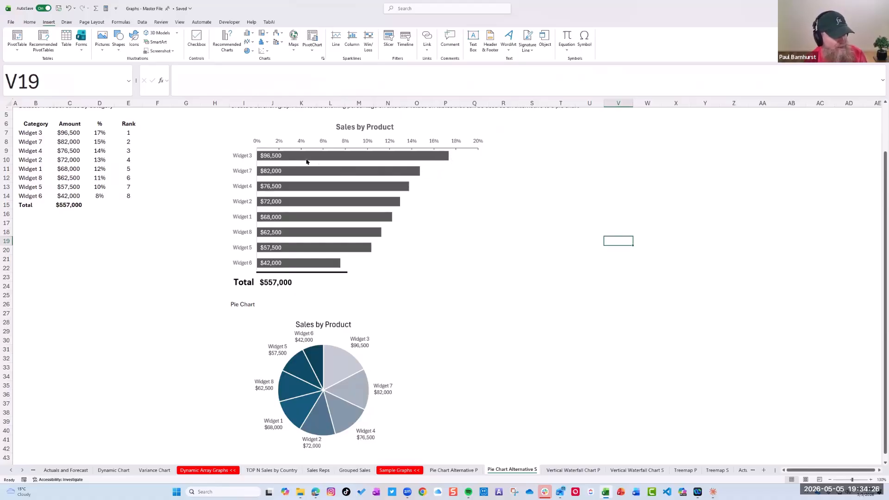
Open the Vertical Waterfall Chart S sheet at 120% zoom and select the waterfall chart to show its source data
mouse_move(335, 365)
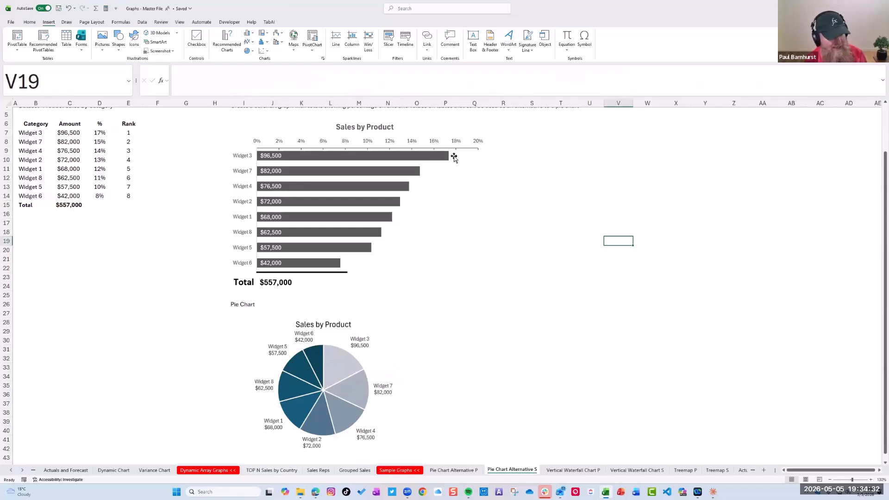
mouse_move(450, 159)
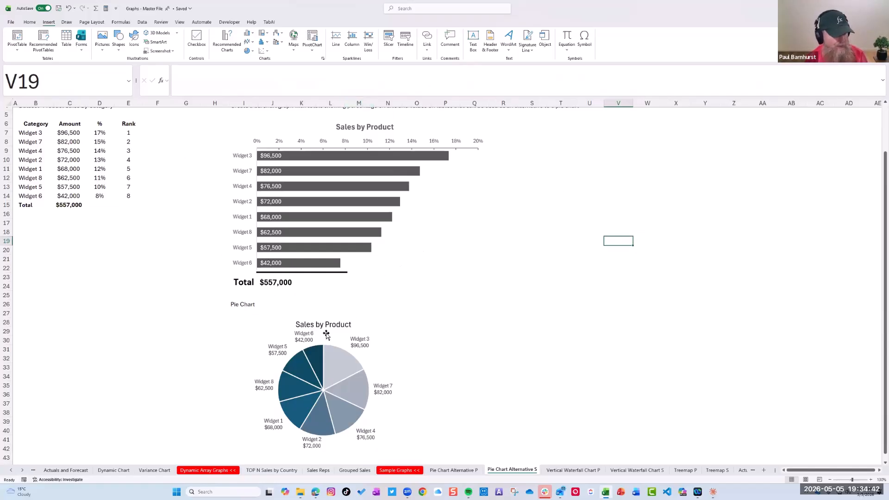
click(640, 473)
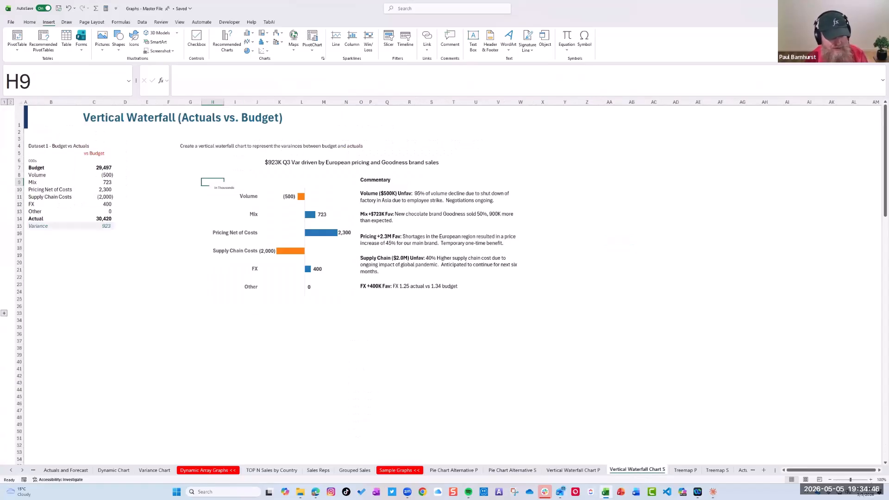
click(871, 481)
click(871, 480)
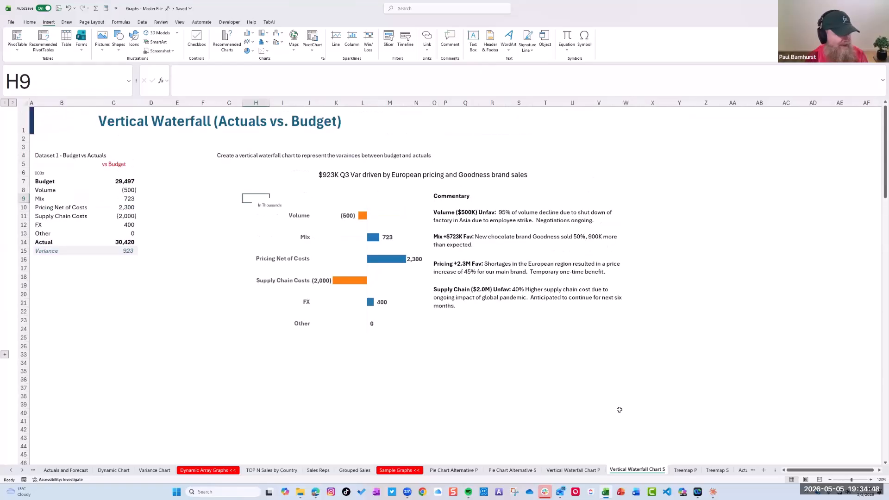
click(273, 246)
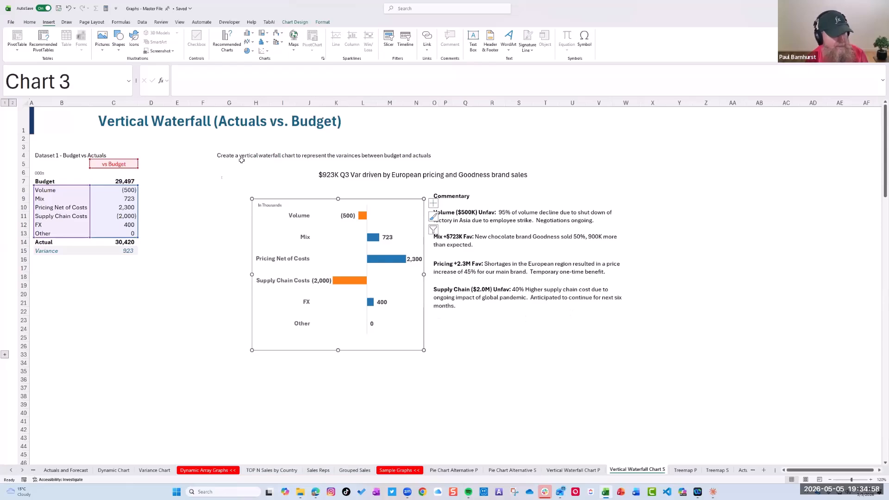
Open the Treemap S sheet and enlarge it to 150% zoom
click(23, 470)
click(24, 470)
click(24, 470)
click(23, 470)
click(24, 470)
click(455, 470)
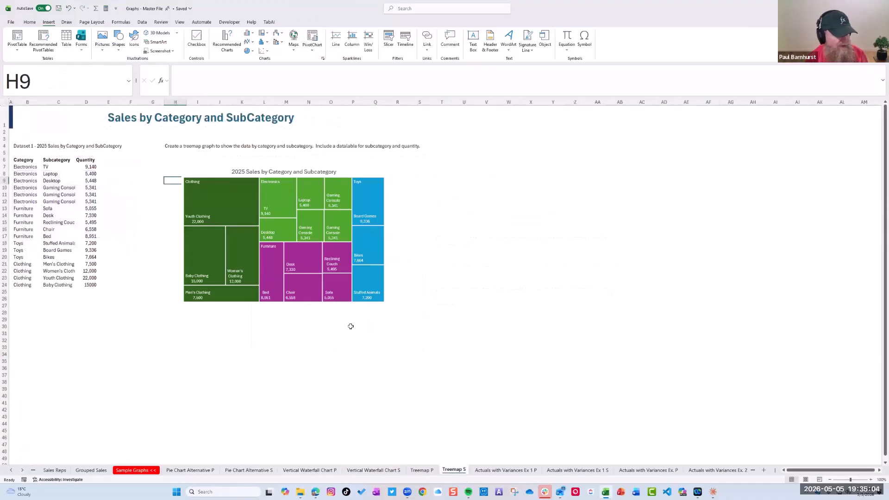
click(872, 480)
click(872, 480)
click(873, 480)
click(873, 481)
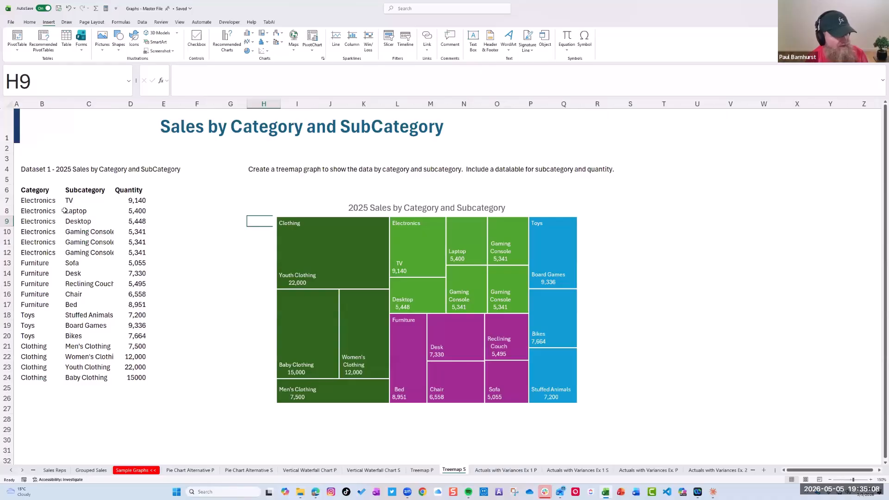
Select the treemap dataset B6:D24 with its headers and widen the Subcategory column to fit its longest entries
drag(46, 196, 134, 378)
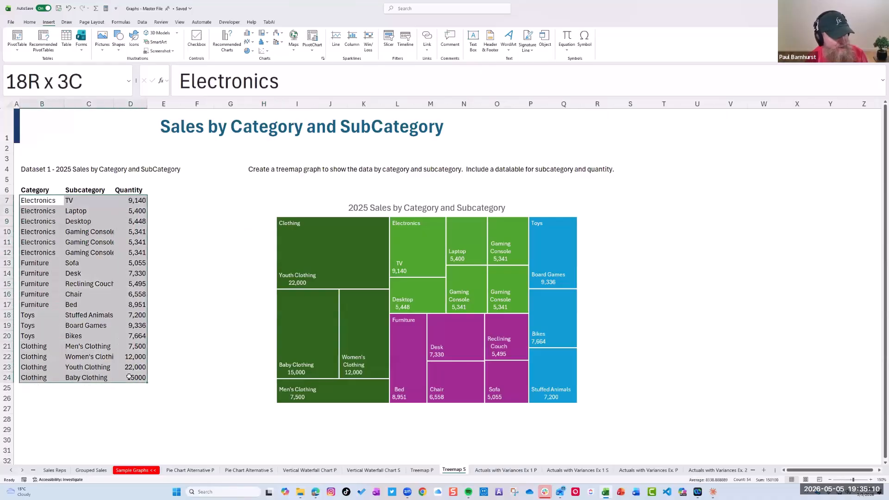
drag(31, 191, 136, 379)
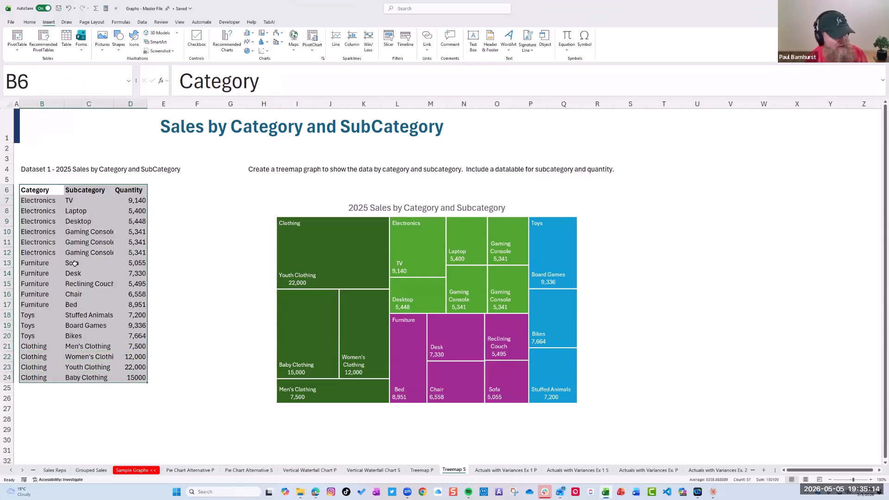
drag(118, 107, 131, 107)
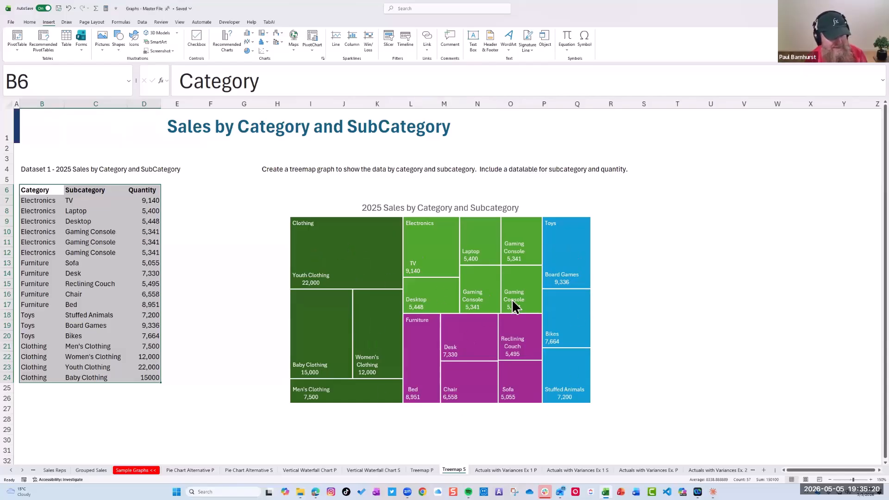
mouse_move(512, 299)
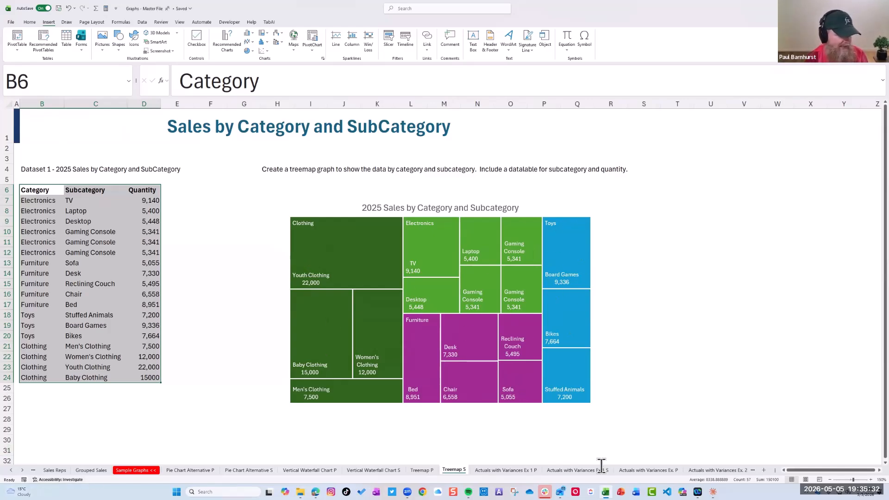
Go through Actuals with Variances Ex 1 P to Ex 1 S, zoom to 130%, and select the positive series in the variance chart
click(523, 469)
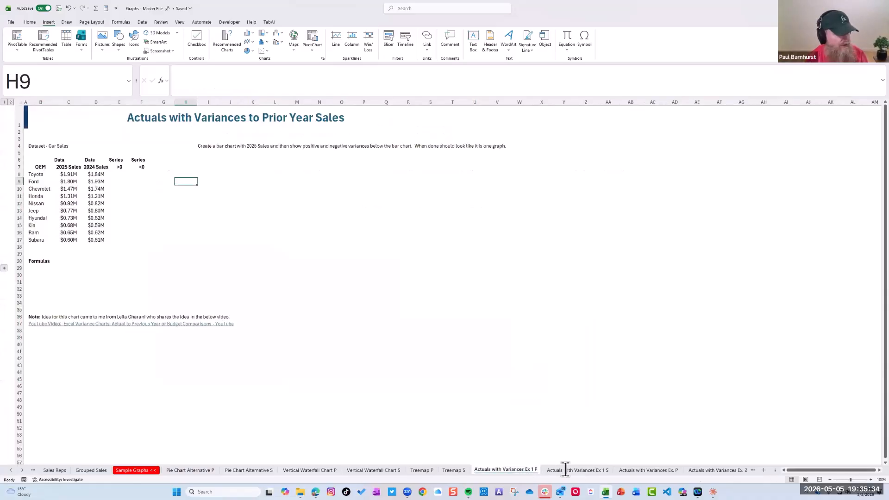
click(566, 469)
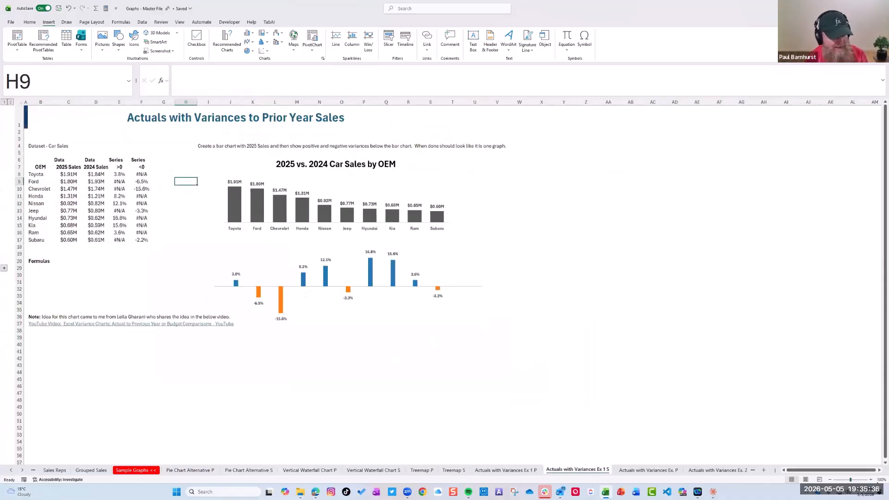
click(871, 479)
click(871, 479)
click(871, 480)
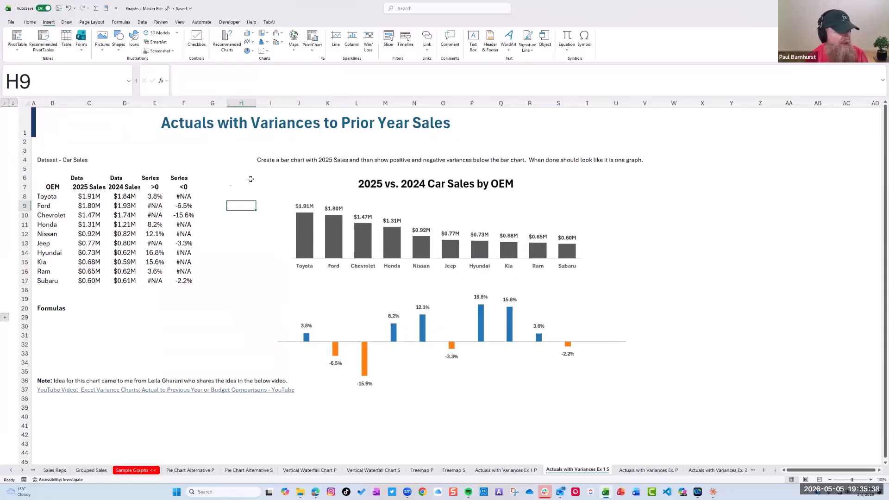
click(425, 328)
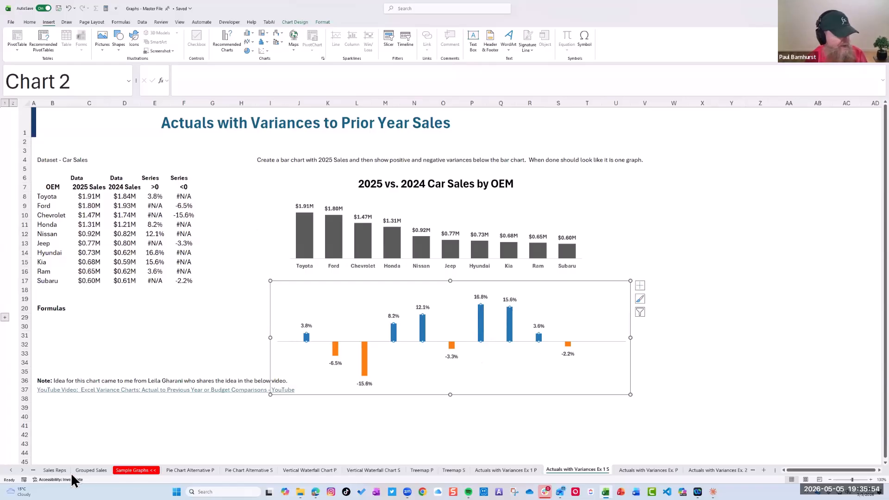
Open the Bubble Chart S sheet by way of Bubble Chart P and enlarge it to 130% zoom
click(23, 470)
click(22, 470)
click(22, 470)
click(22, 471)
click(22, 471)
click(23, 471)
click(22, 470)
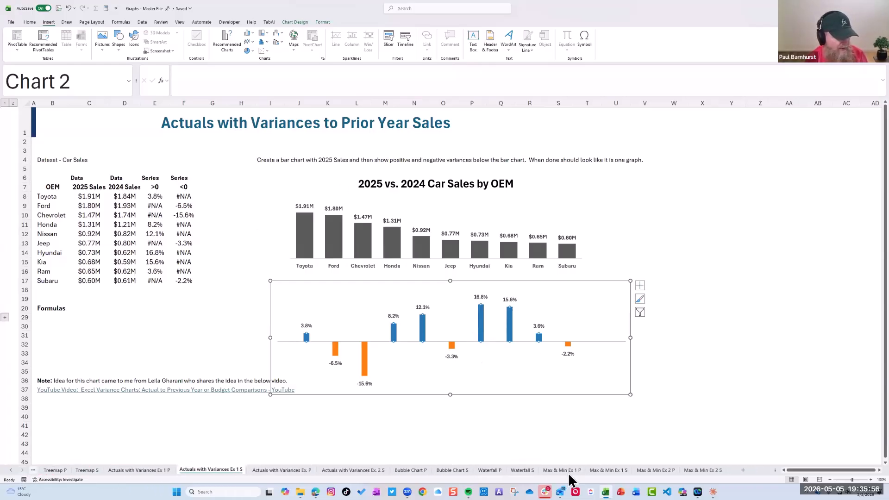
click(414, 470)
click(451, 470)
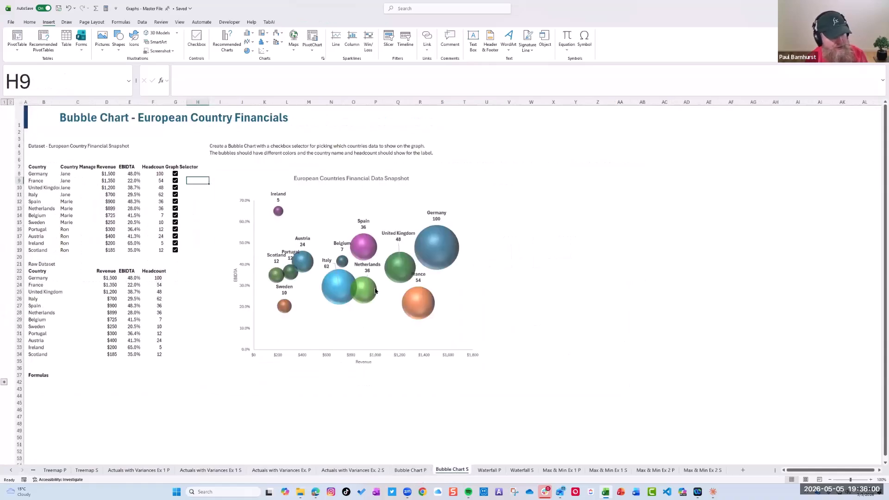
click(872, 480)
click(872, 480)
click(872, 480)
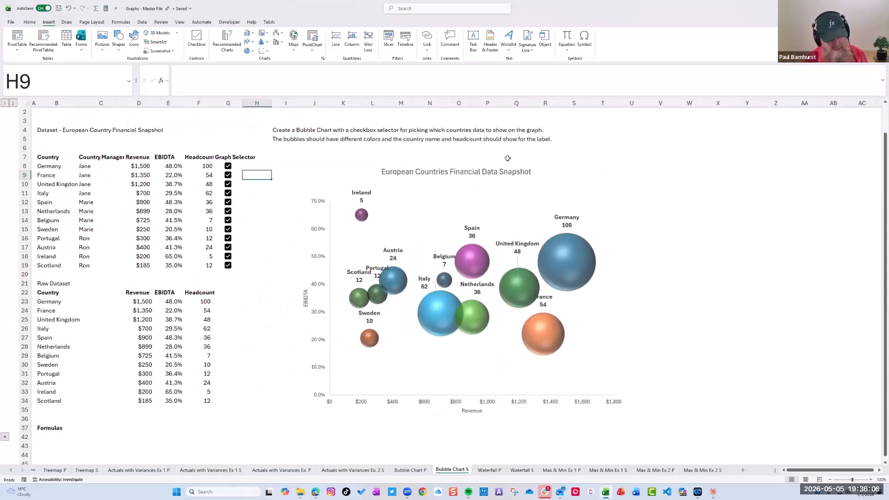
Widen the Headcount column and clear the Graph Selector checkboxes for Germany, Italy, Belgium, Portugal, Scotland and United Kingdom
drag(131, 166, 211, 266)
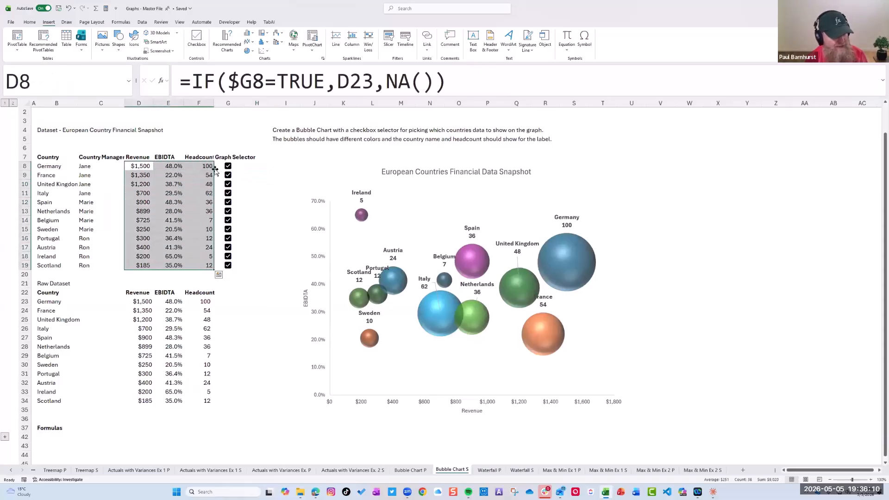
drag(214, 103, 221, 102)
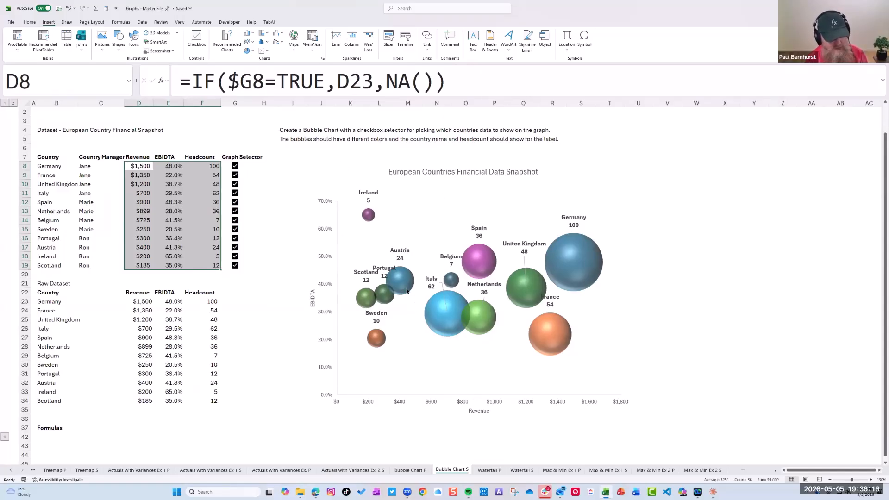
click(235, 166)
click(237, 193)
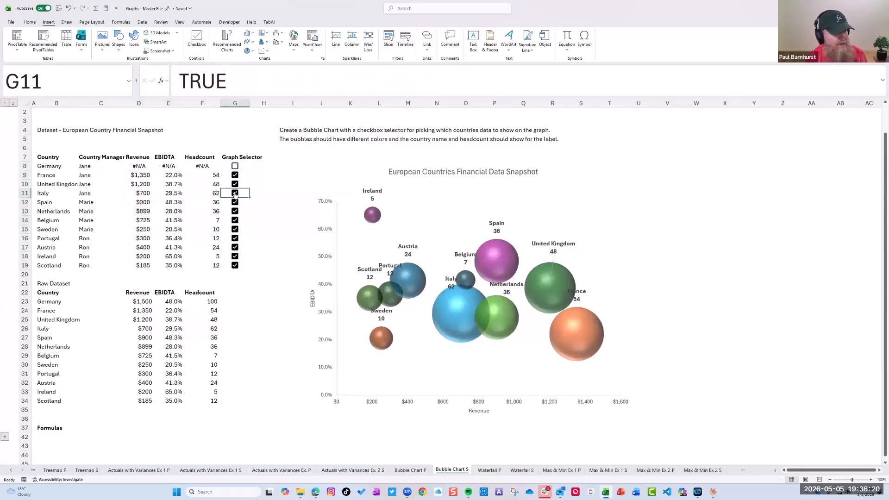
click(235, 193)
click(235, 218)
click(235, 220)
click(235, 238)
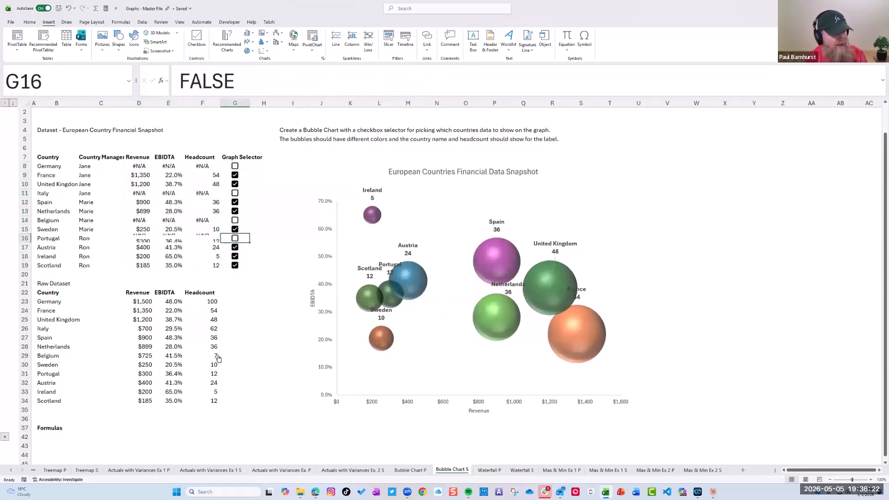
click(235, 238)
click(235, 265)
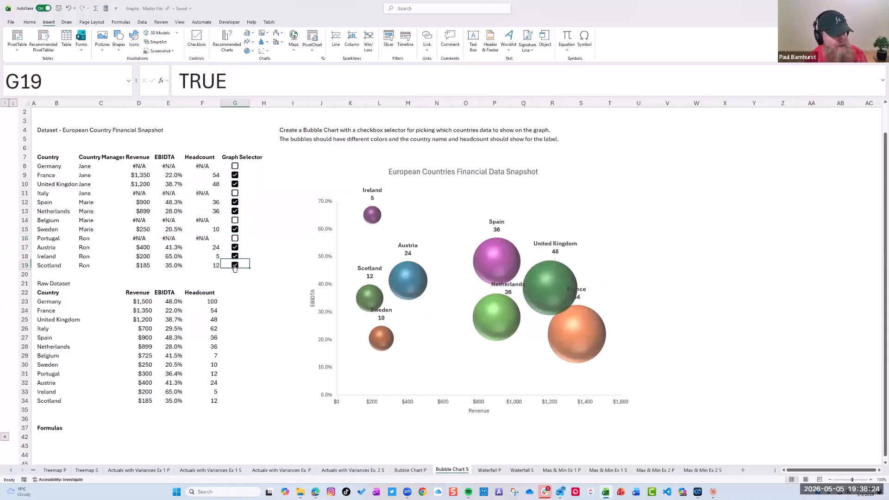
click(235, 265)
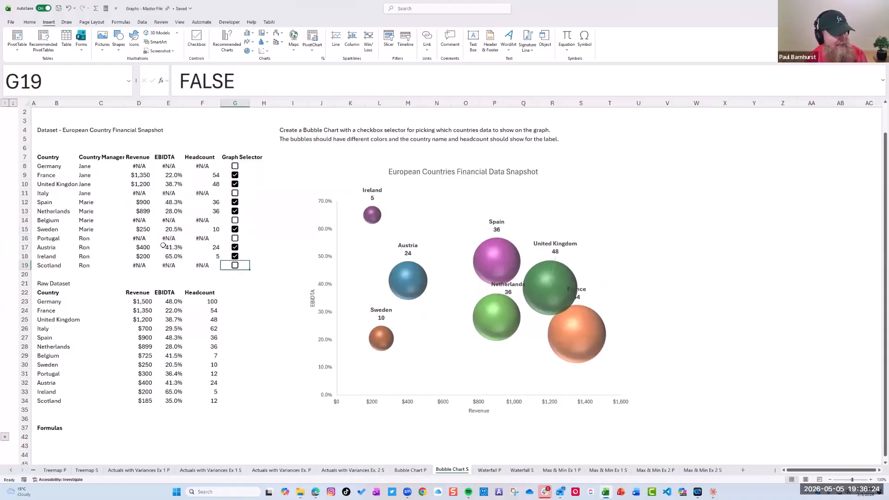
click(235, 184)
click(235, 184)
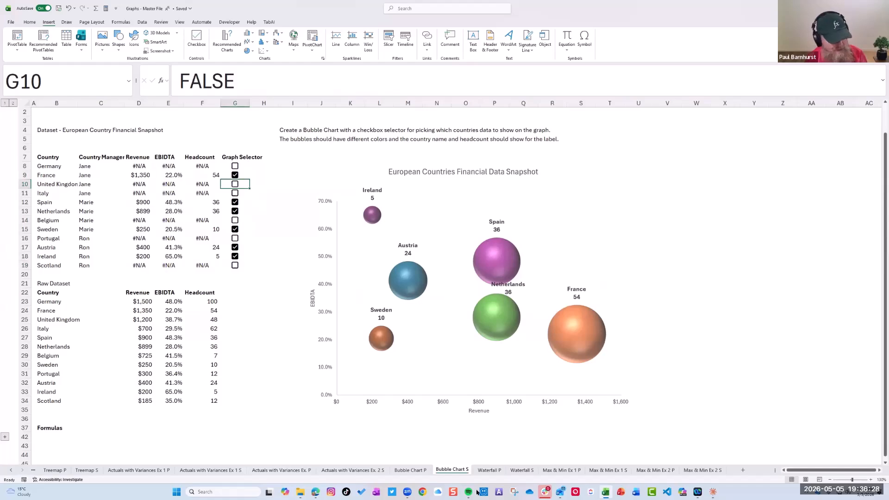
View the Max & Min Ex 1 P sheet and its finished version, Max & Min Ex 1 S
click(569, 470)
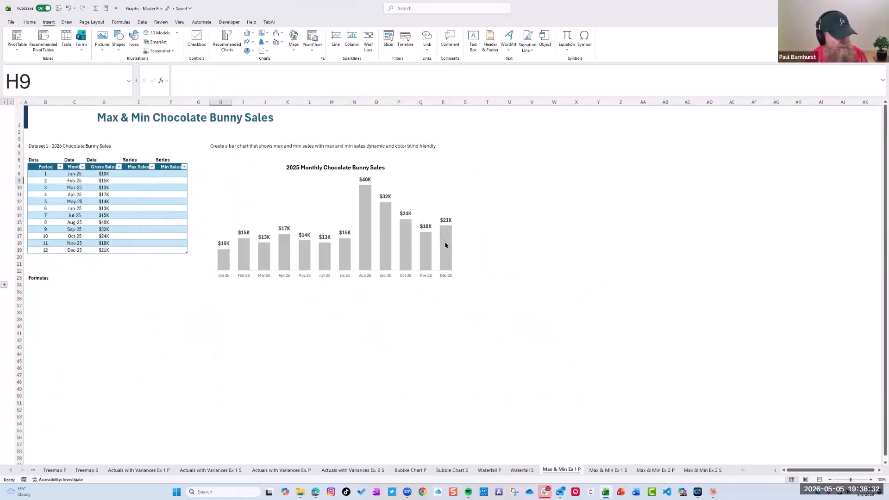
click(608, 470)
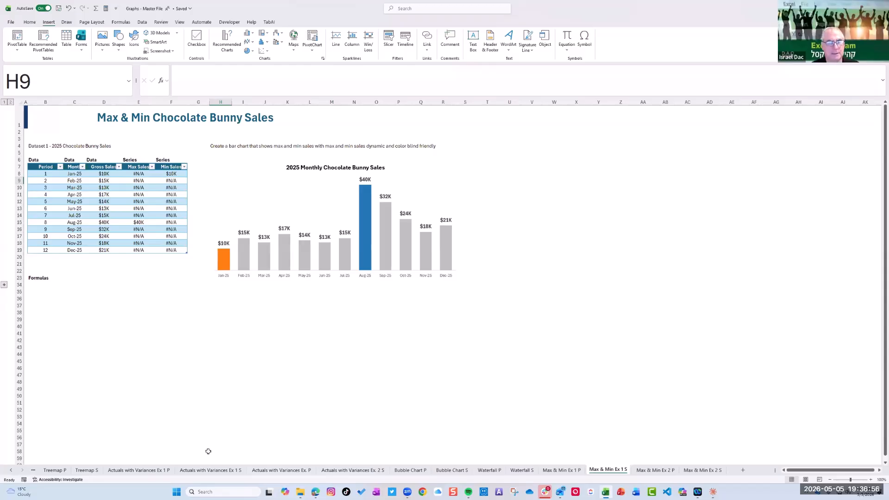
Go back to the Pie Chart Alternative P sheet, checking the finished charts on Pie Chart Alternative S on the way
click(11, 470)
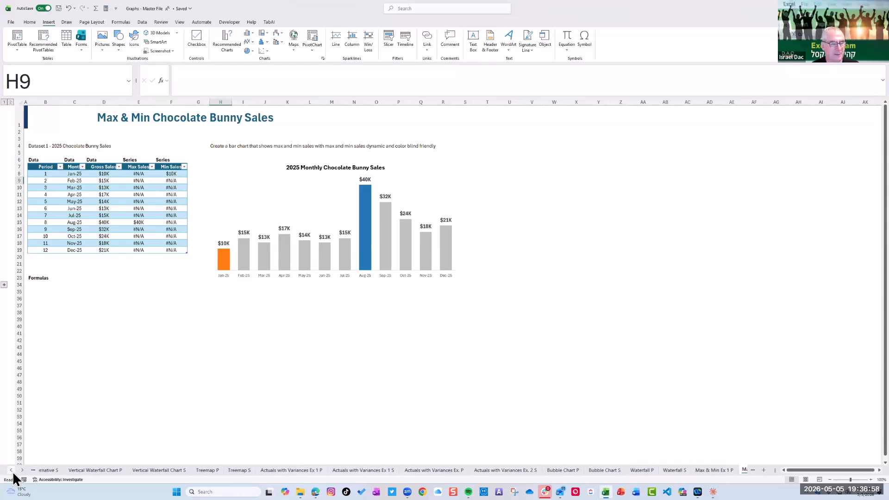
click(189, 471)
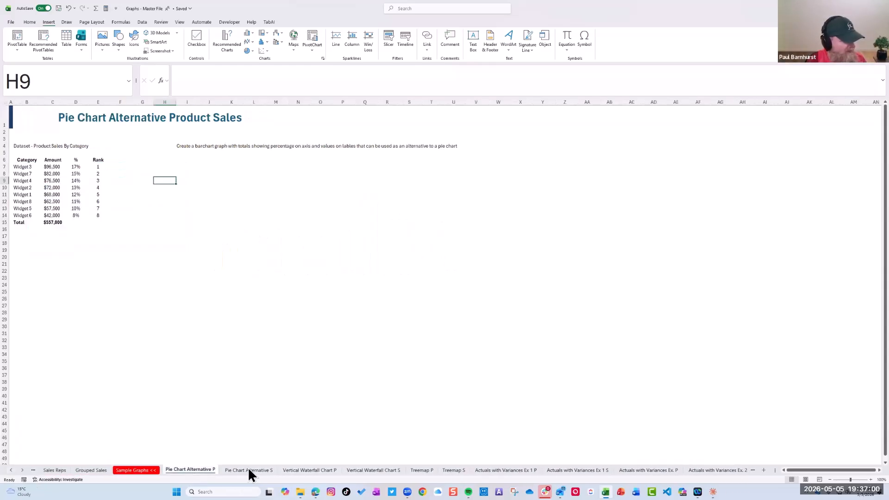
click(249, 470)
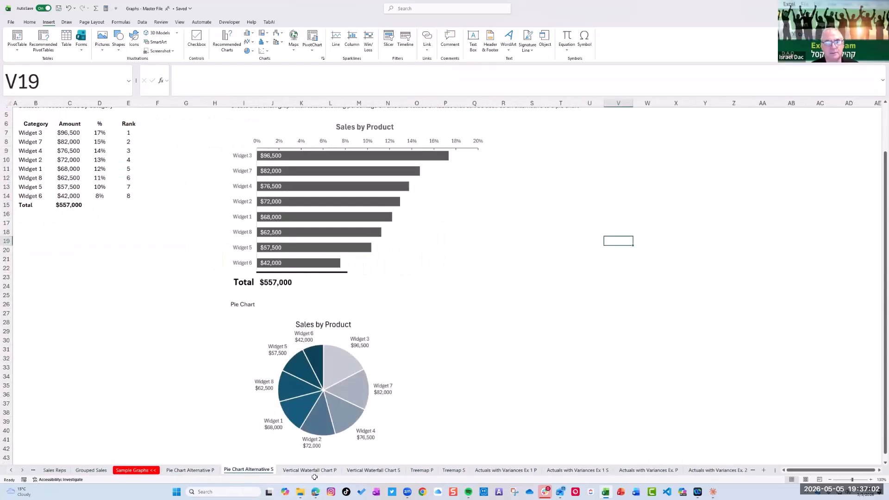
click(201, 472)
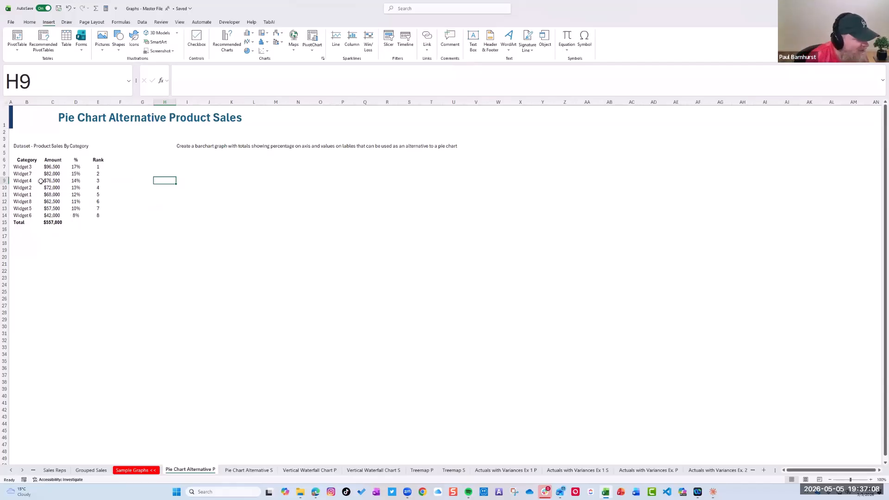
Enlarge Pie Chart Alternative P to 140% zoom and examine the product data in B7:D14 and the rank formula in E7
drag(27, 167, 102, 224)
click(29, 170)
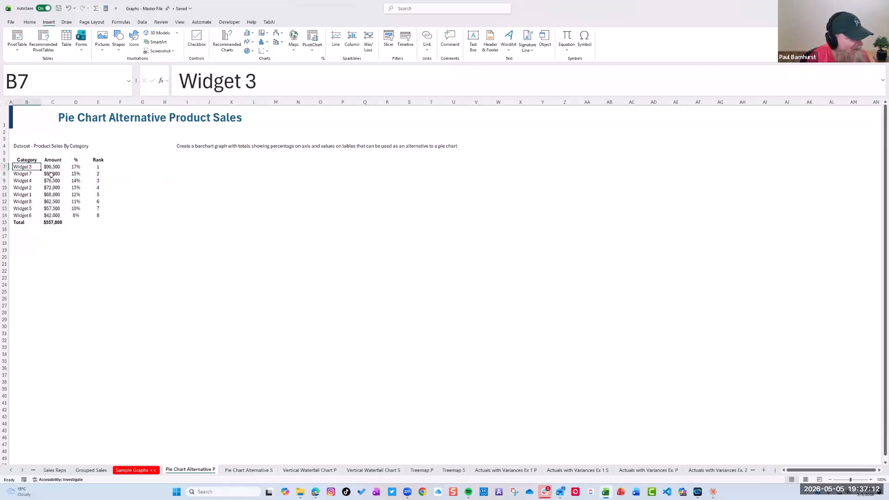
click(871, 480)
click(871, 480)
click(871, 480)
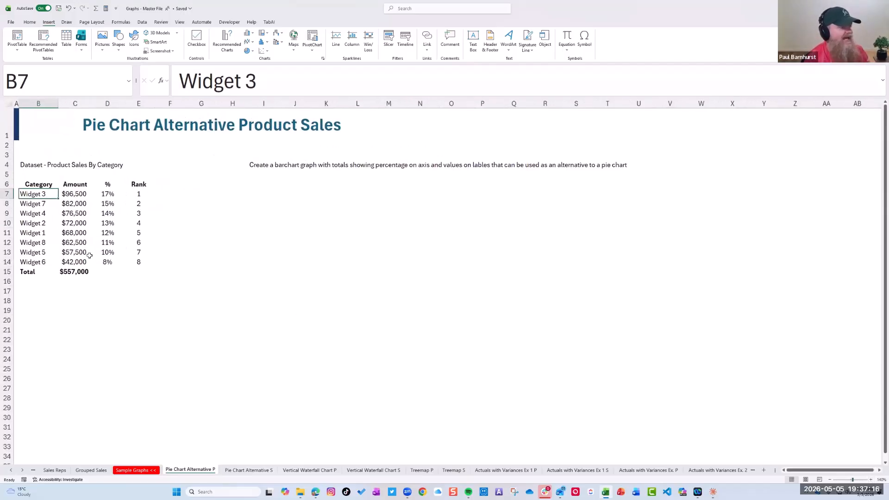
drag(32, 196, 109, 265)
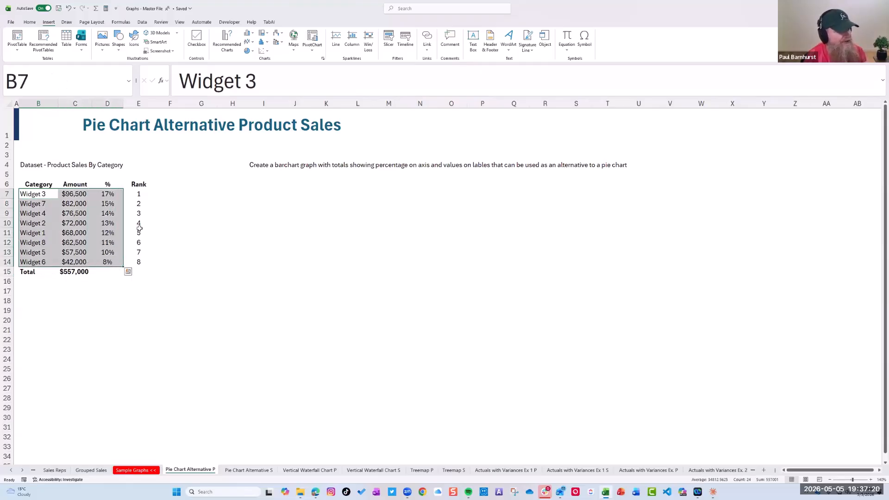
click(141, 192)
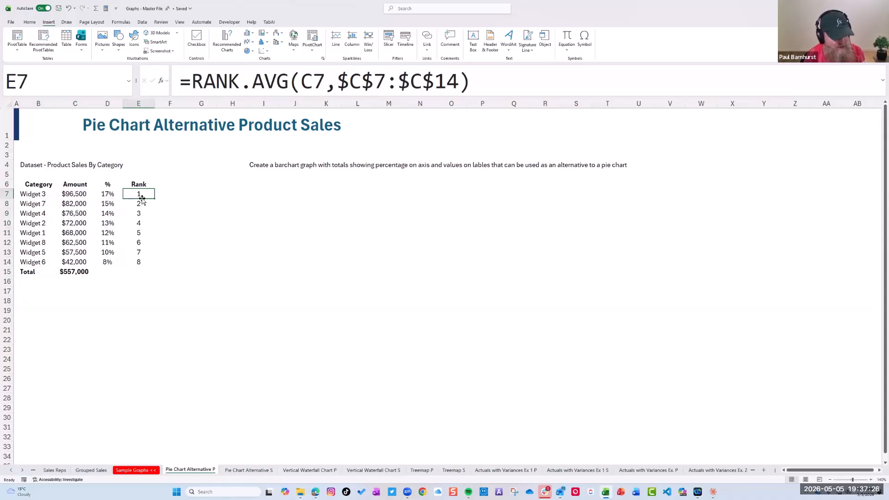
Examine the product data in B7:E14, the total formula in C15 and the percentage formula in D7 at 150% zoom
key(ctrl+Left)
drag(88, 192, 127, 262)
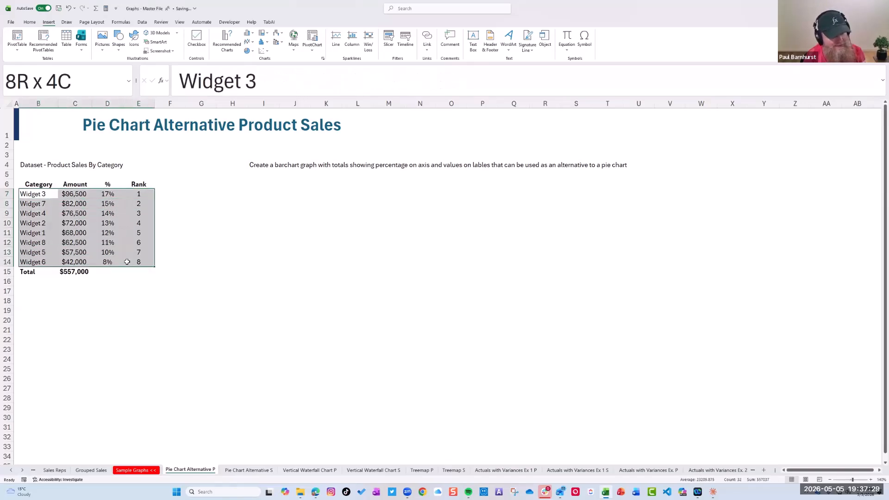
click(67, 274)
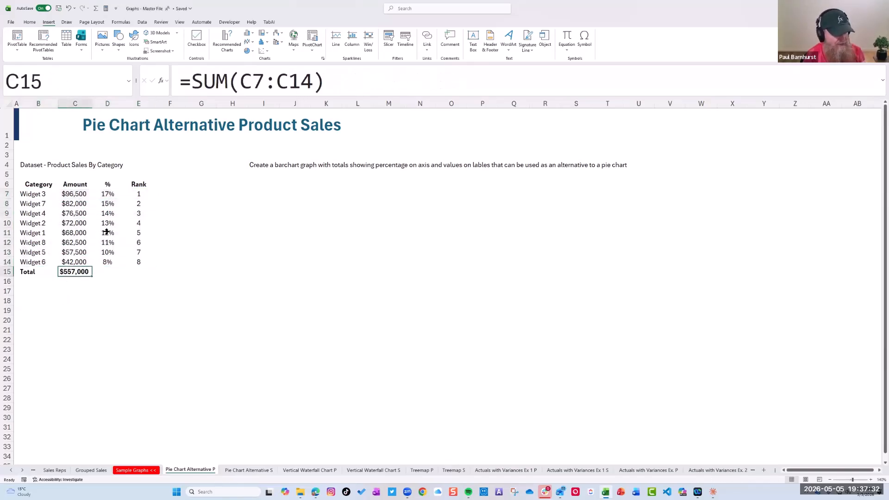
click(872, 481)
click(122, 202)
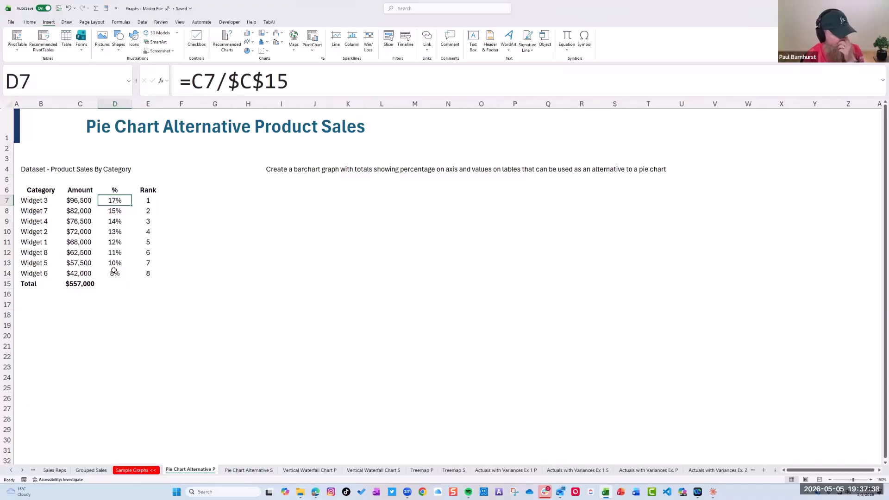
Insert a clustered bar chart from B6:B14 and D6:D14, then enlarge and place it beneath the chart instruction text
drag(40, 191, 40, 272)
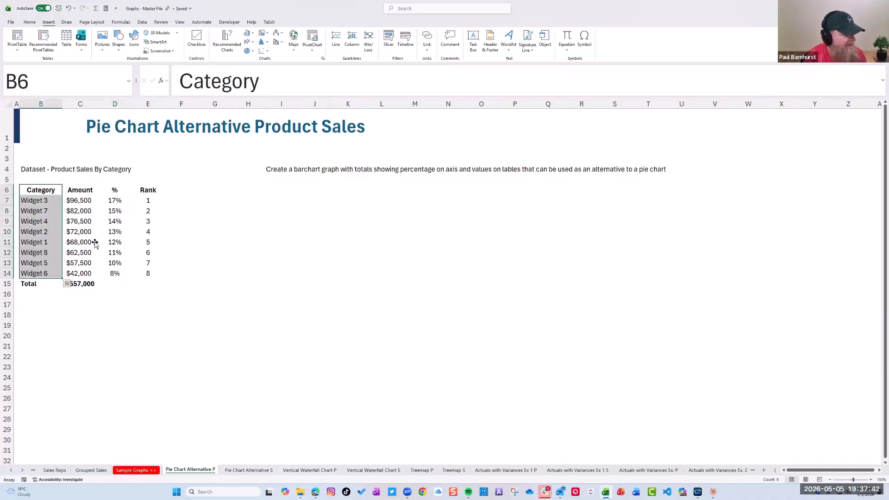
drag(114, 191, 115, 273)
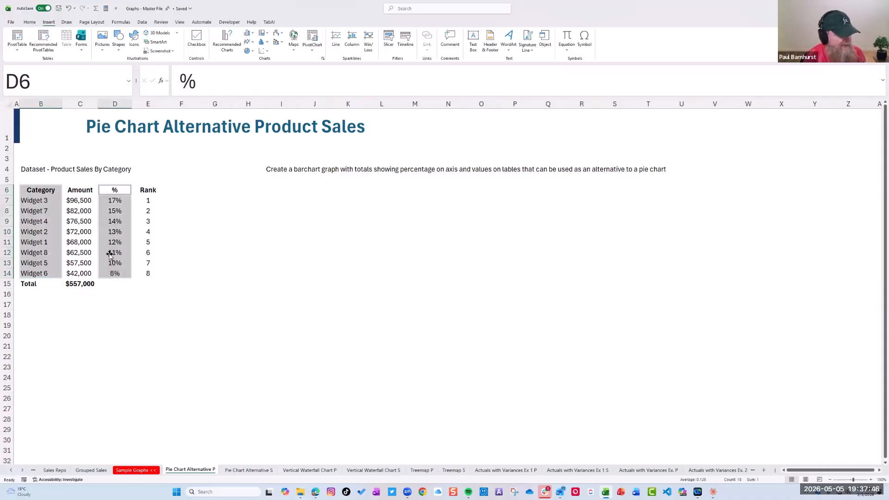
click(225, 45)
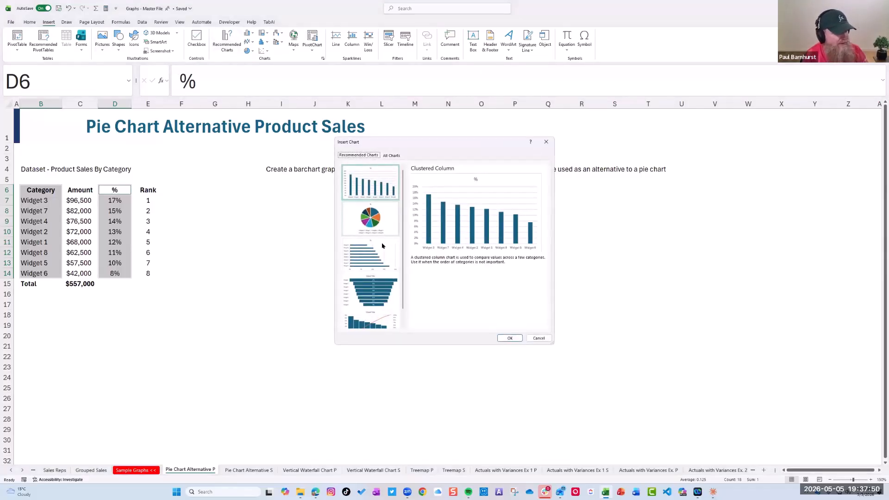
click(379, 254)
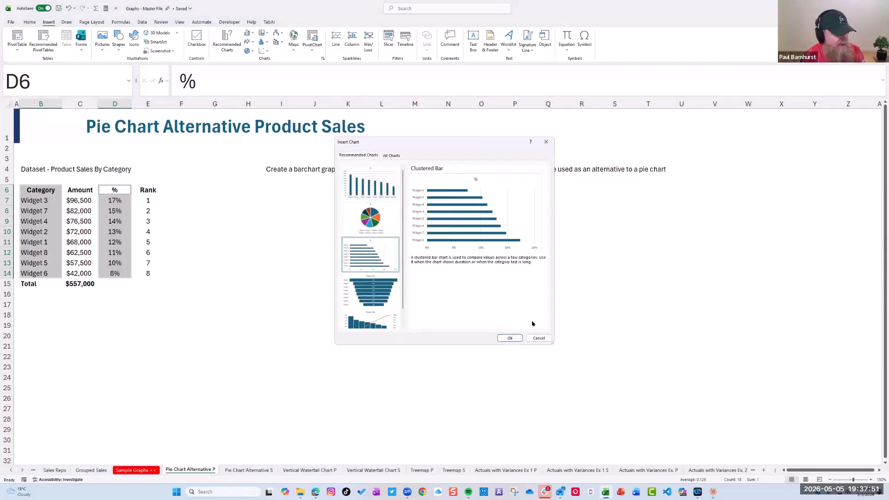
click(510, 338)
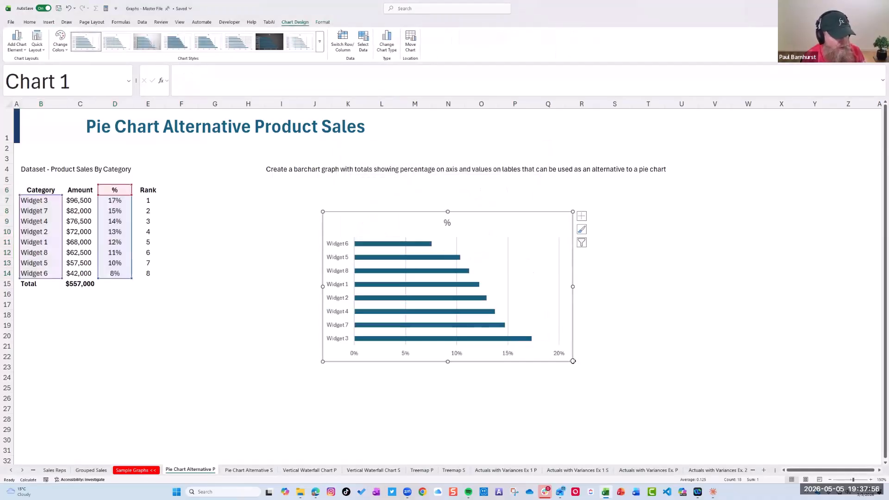
drag(572, 361, 646, 390)
drag(519, 214, 436, 193)
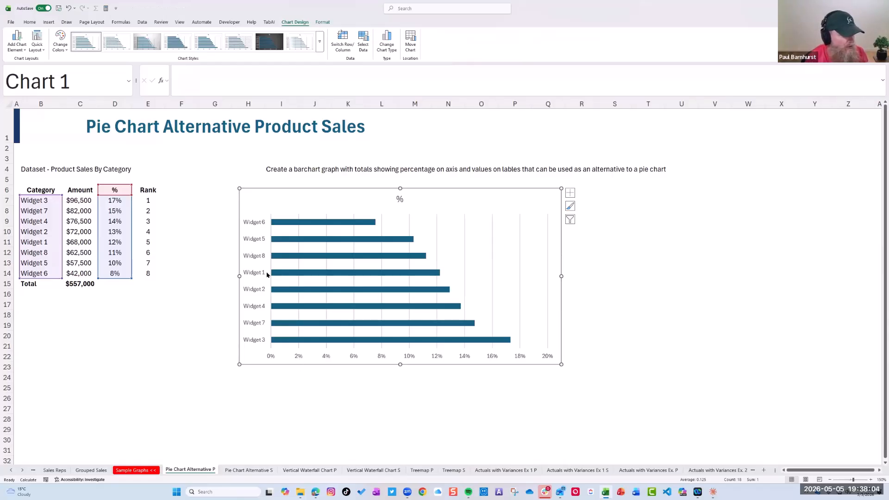
Show the bar chart's widget categories in reverse order on the vertical axis
click(257, 225)
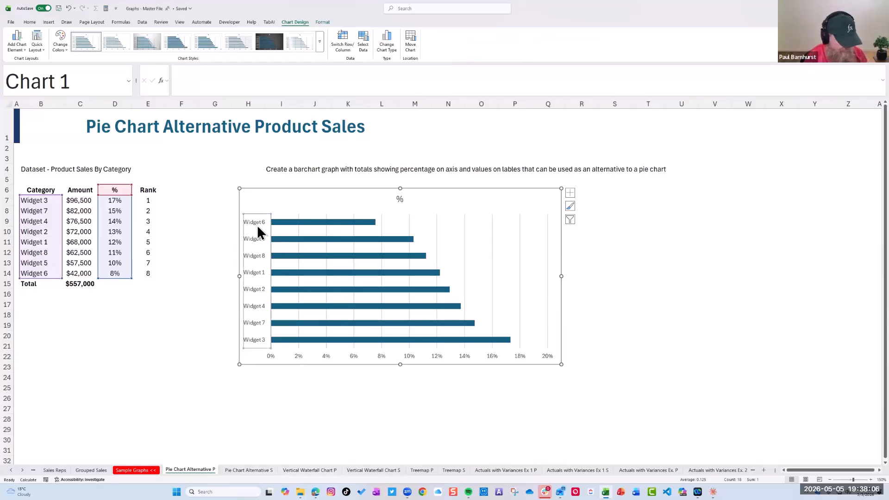
key(ctrl+q)
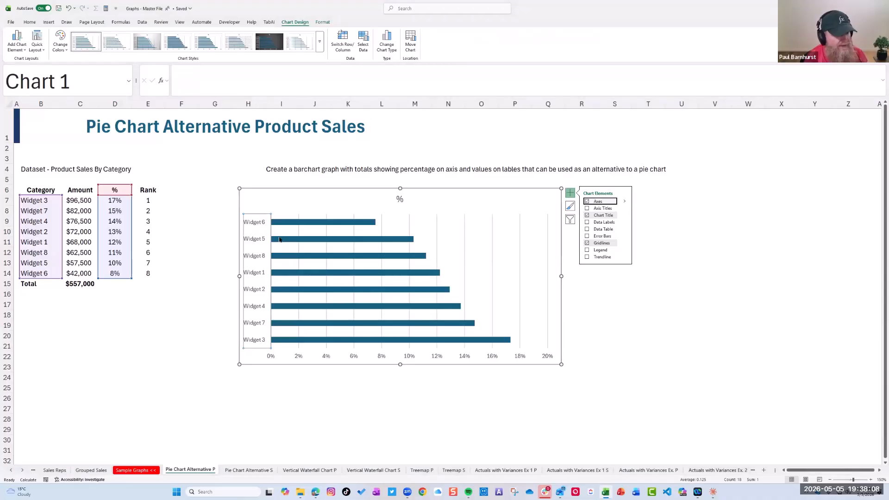
double_click(263, 221)
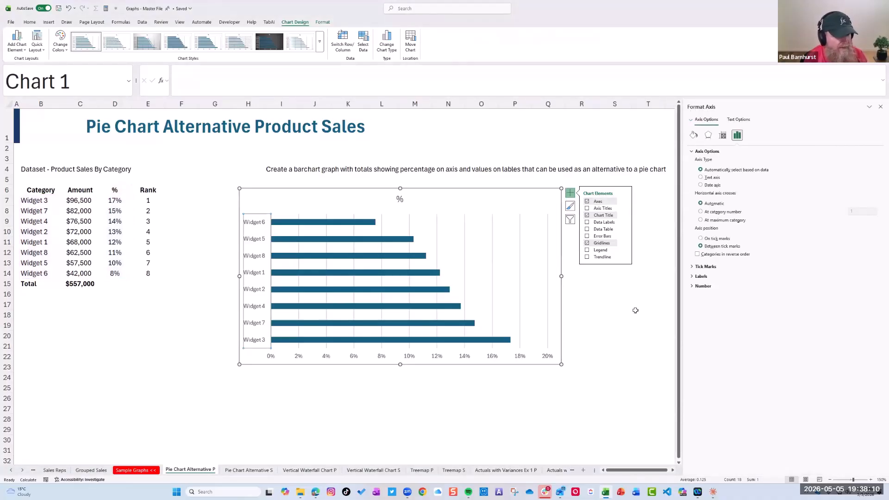
click(697, 254)
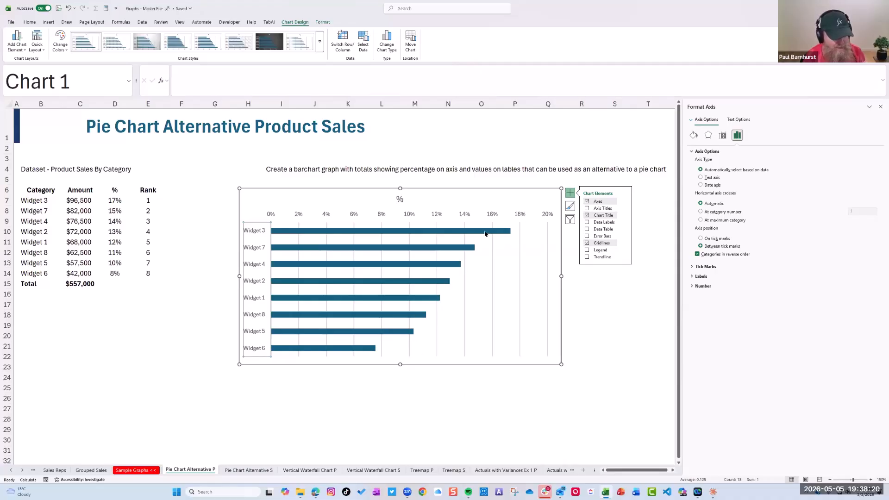
click(515, 283)
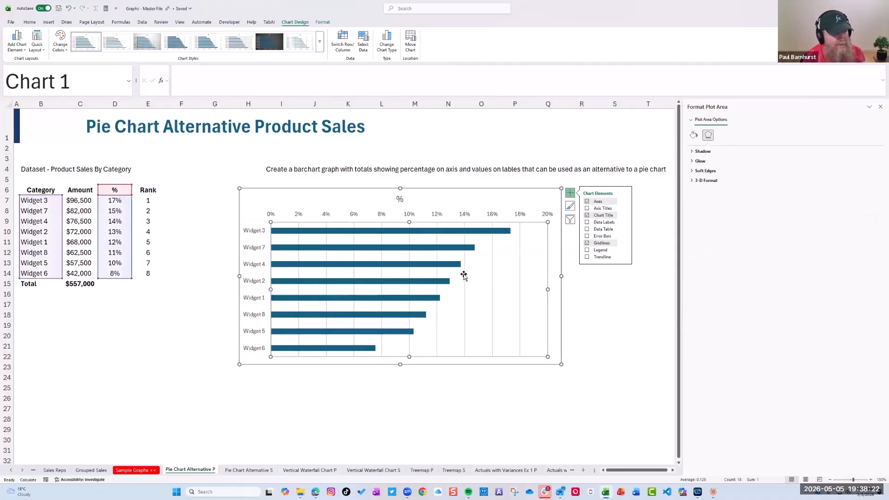
click(579, 324)
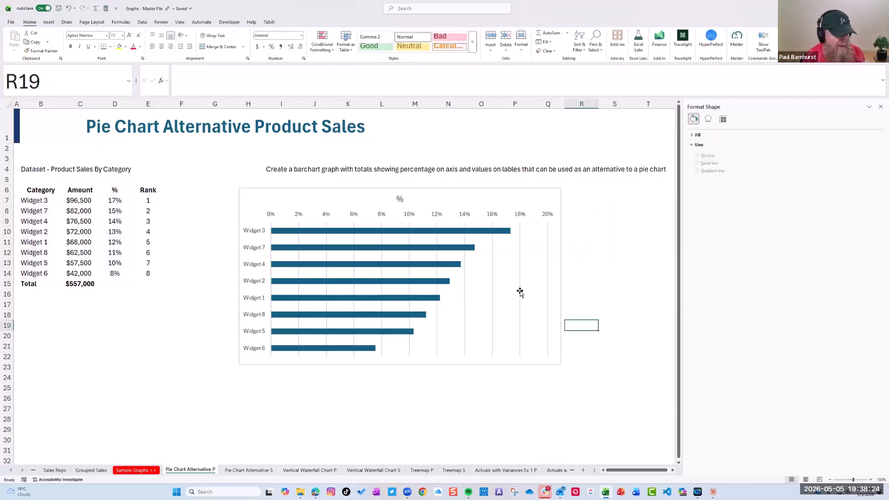
Delete the major gridlines from the bar chart
click(520, 292)
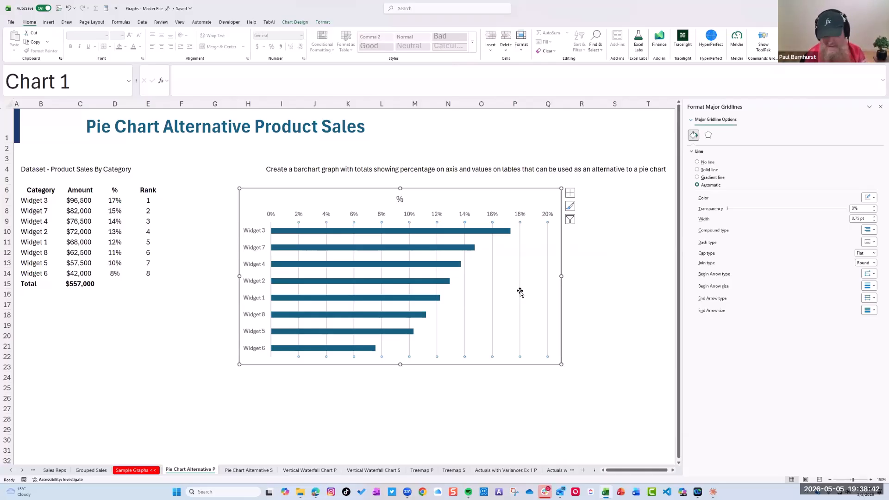
key(Delete)
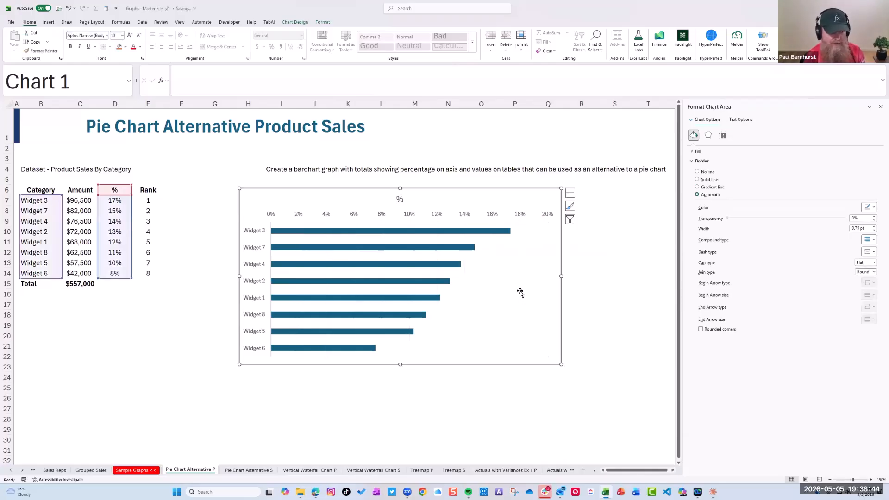
click(268, 218)
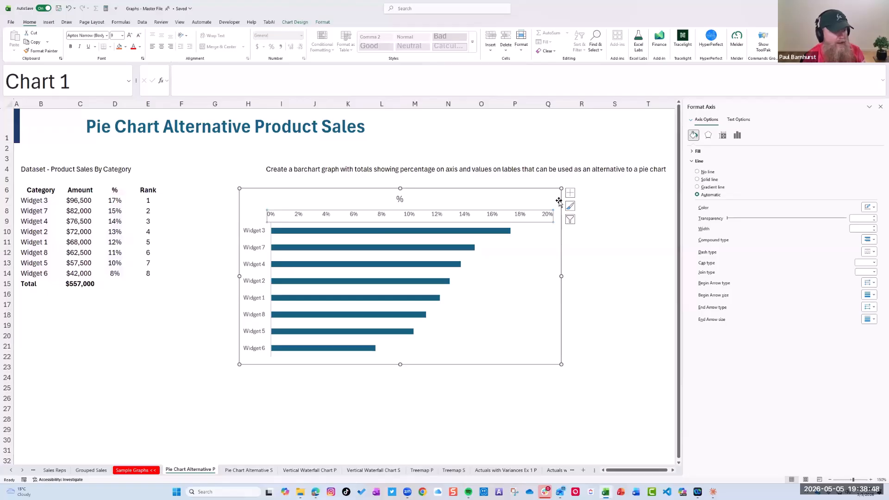
click(566, 307)
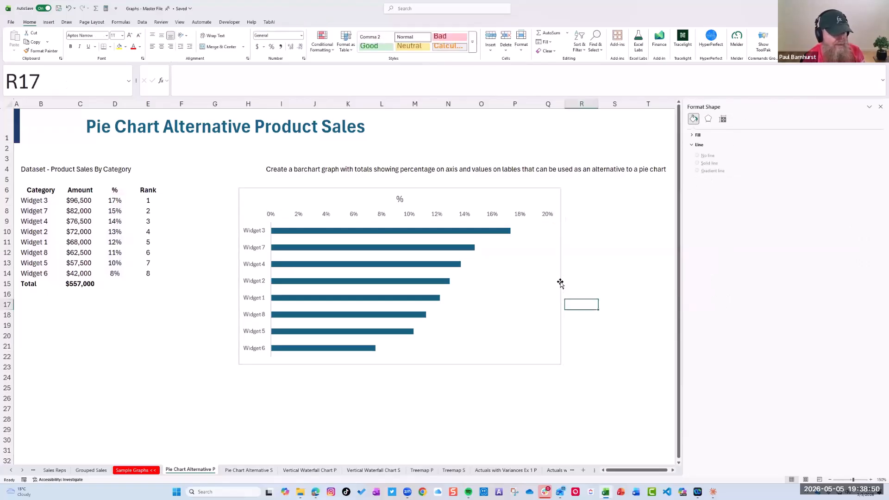
Remove the outline around the chart area by setting it to No Outline
click(560, 286)
click(323, 21)
click(296, 42)
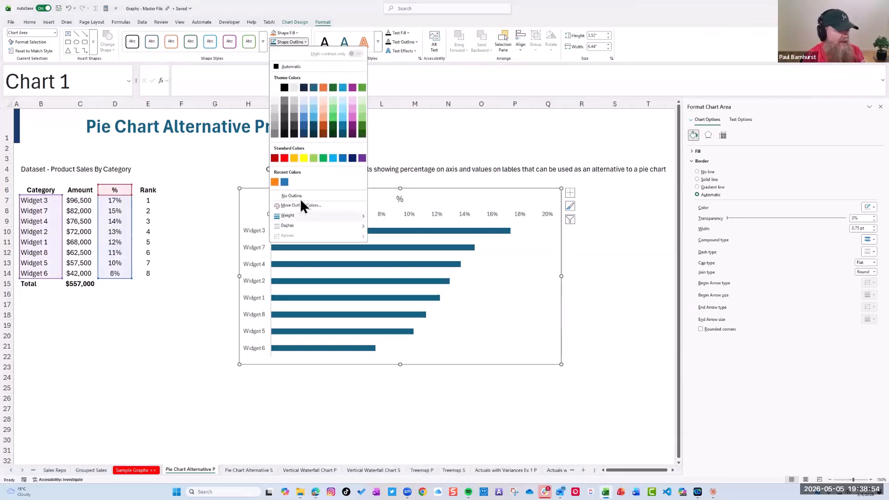
click(611, 335)
click(611, 335)
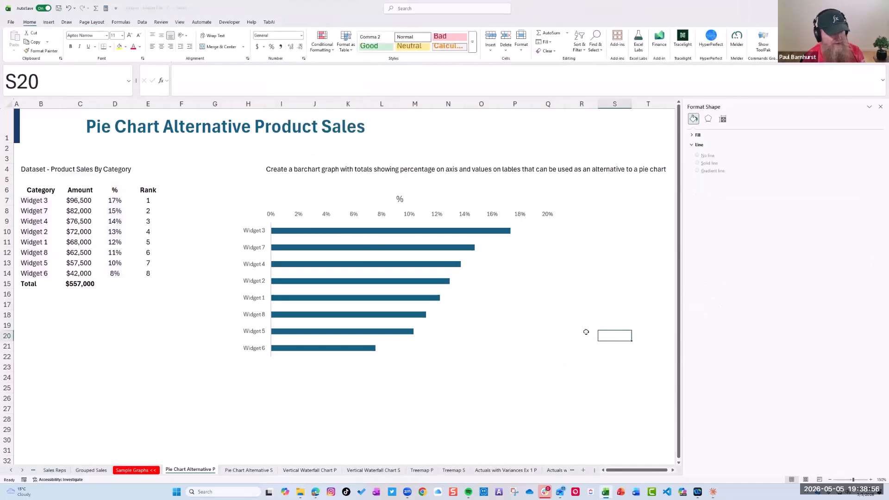
Set the bars' gap width to 70% and enlarge the chart so it reaches about row 25
click(446, 234)
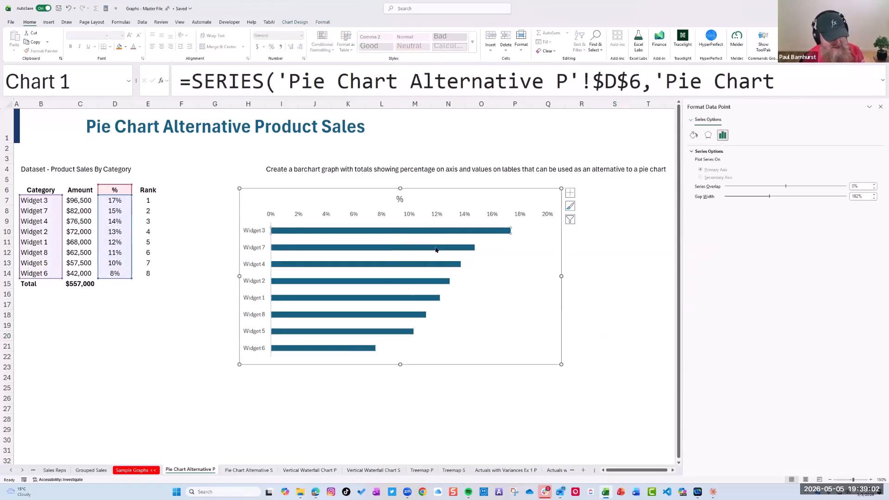
click(859, 197)
text(70)
key(Return)
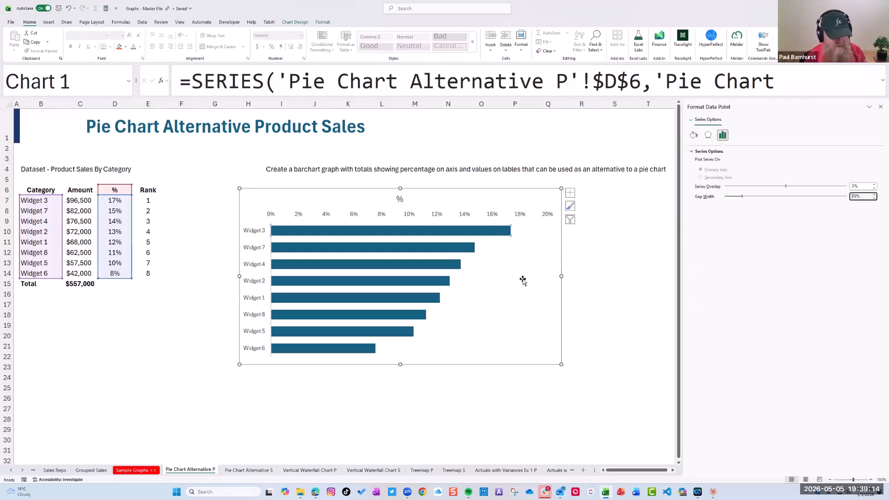
drag(562, 365, 612, 397)
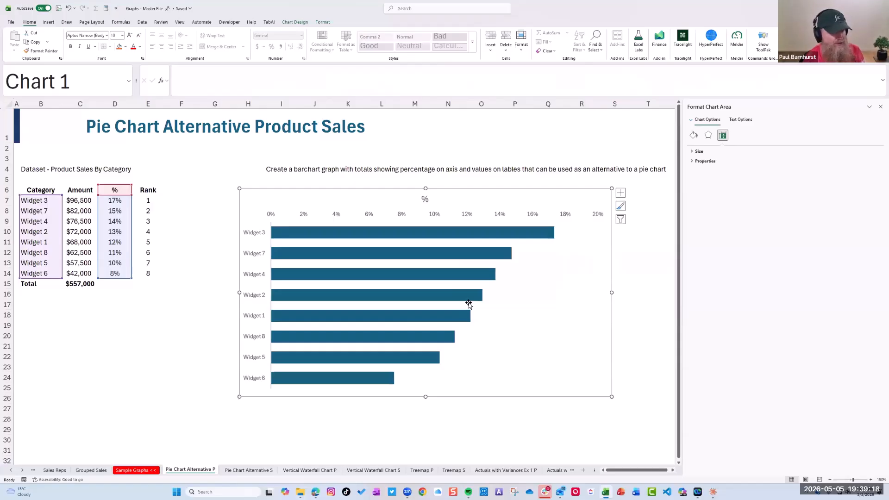
click(539, 324)
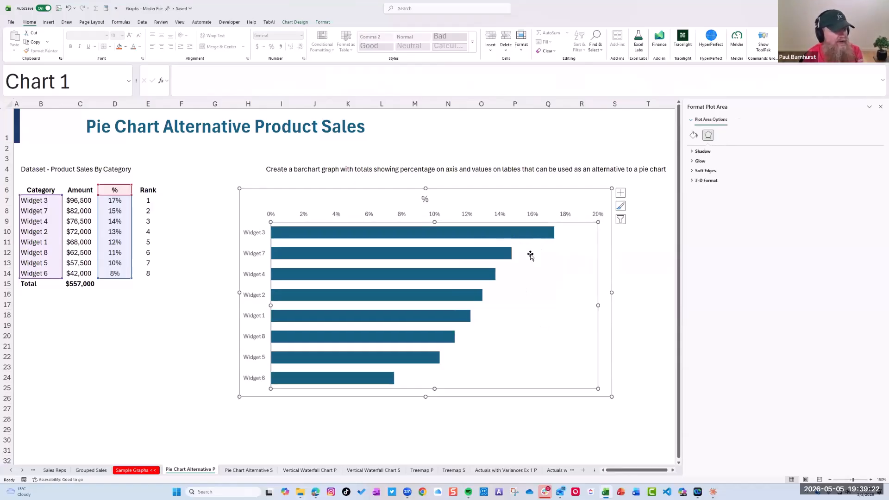
Set the percentage axis's major tick marks to Inside and check the finished chart on Pie Chart Alternative S for comparison
click(500, 218)
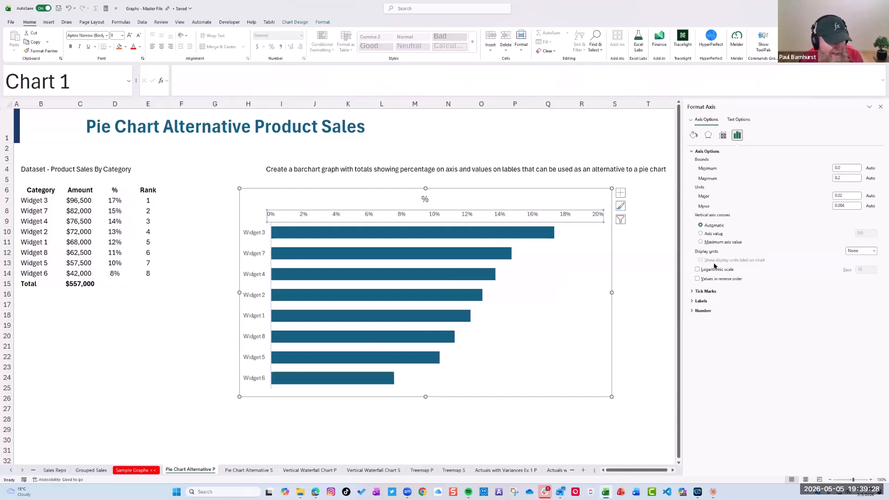
click(693, 290)
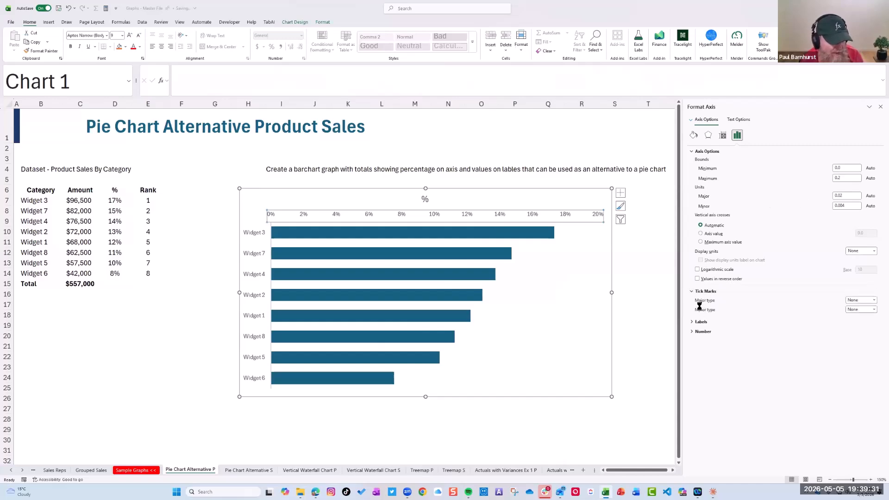
click(874, 299)
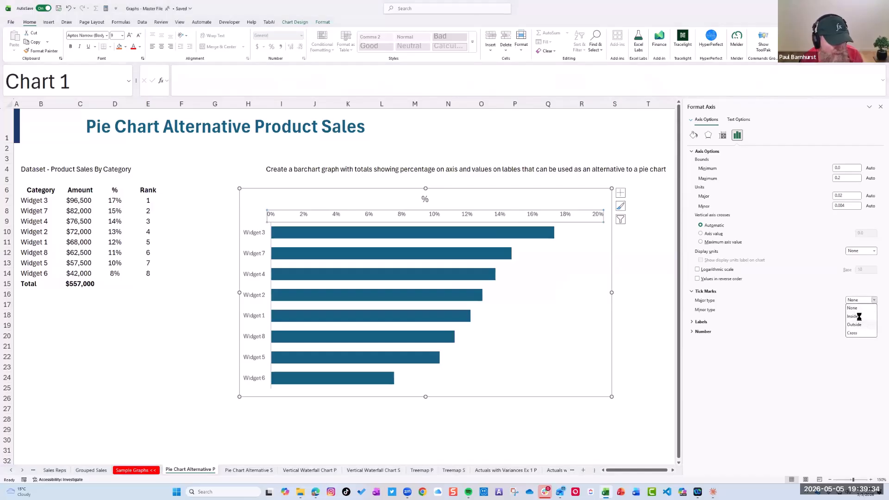
click(859, 317)
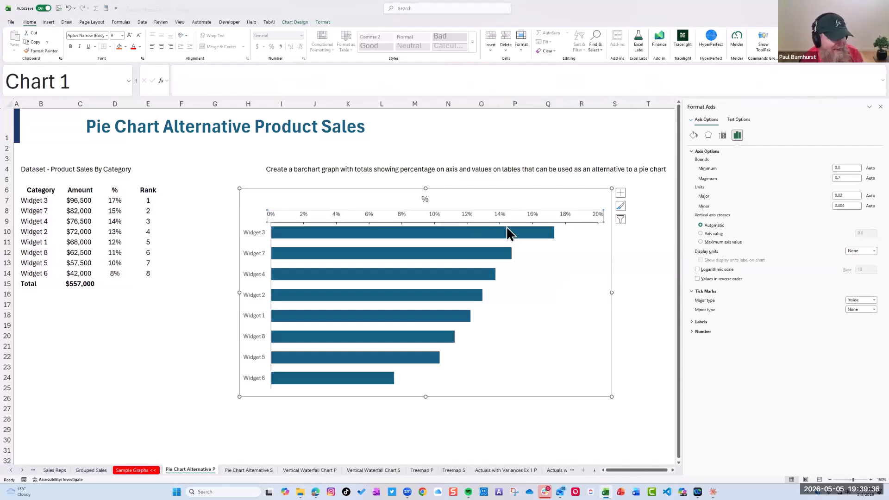
click(592, 231)
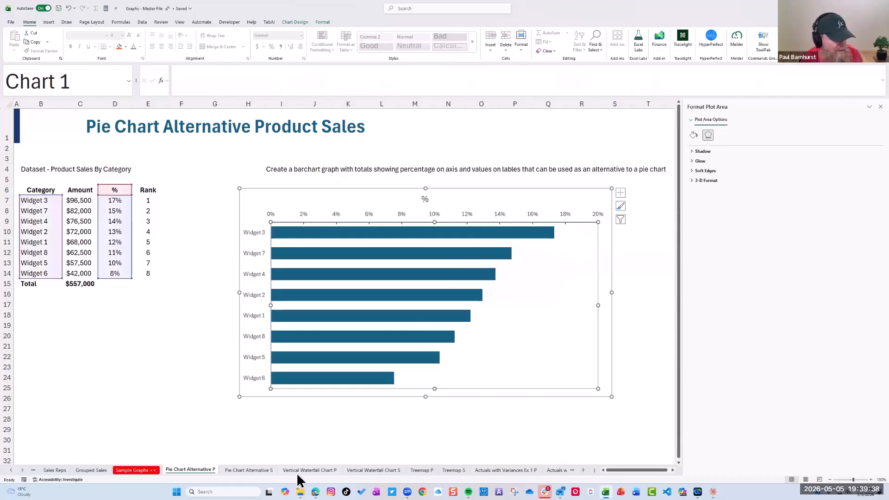
click(253, 471)
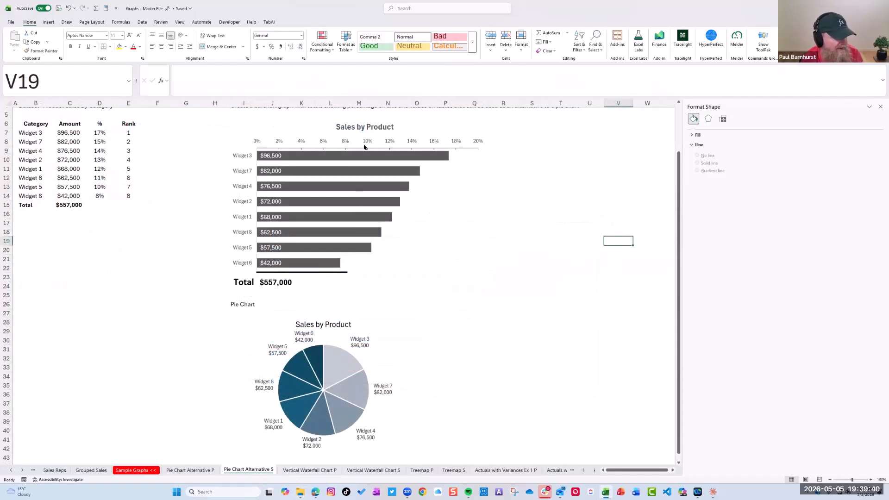
click(200, 470)
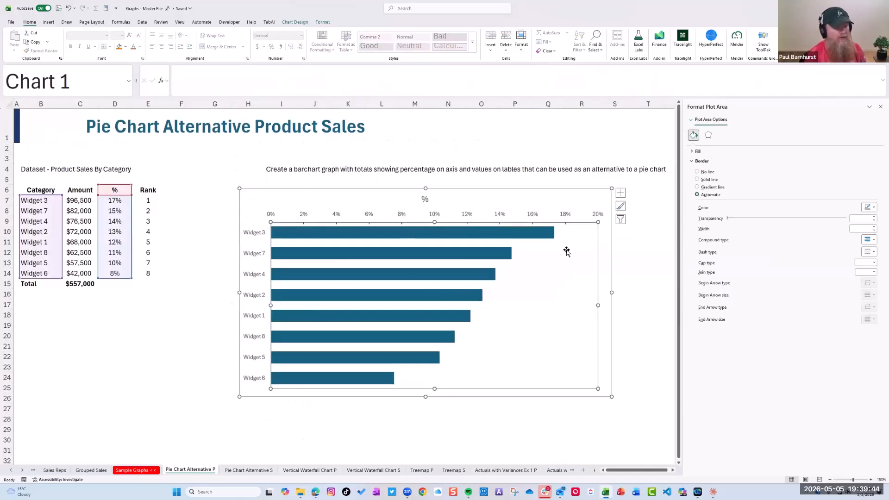
Fill the bars with the dark grey White, Background 1, Darker 50% and enlarge the chart to about row 28
click(488, 236)
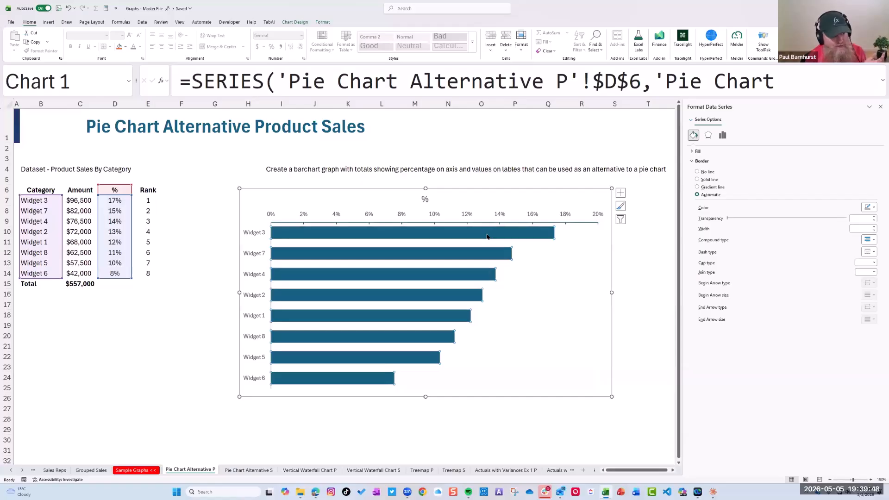
click(323, 24)
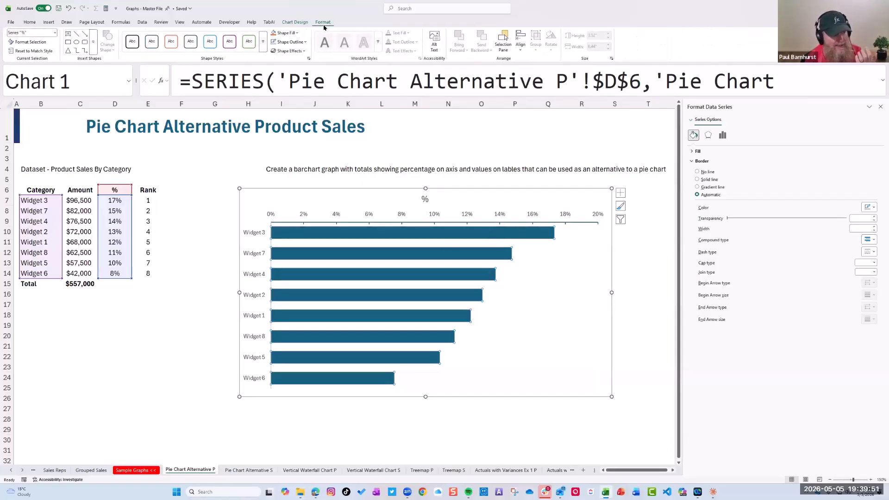
click(304, 42)
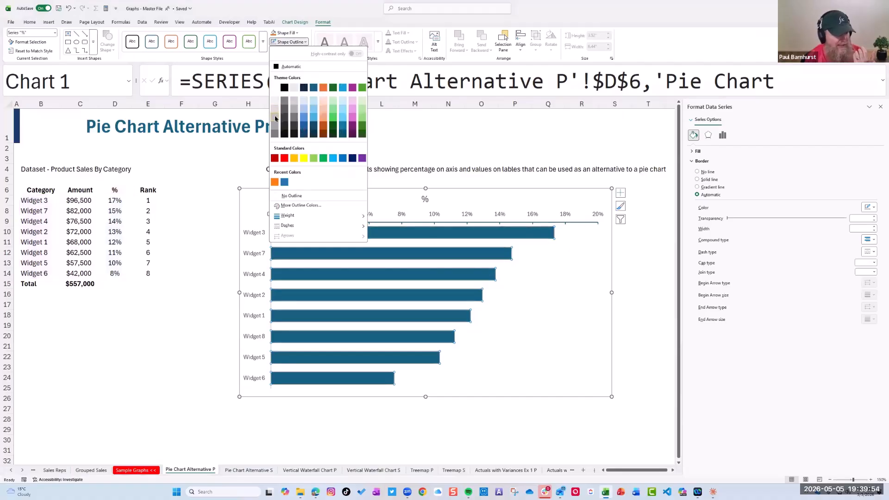
click(298, 33)
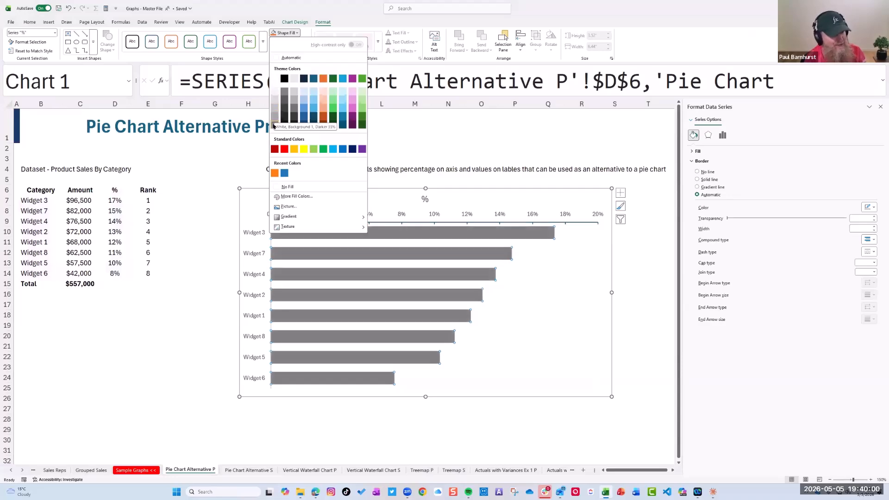
click(272, 124)
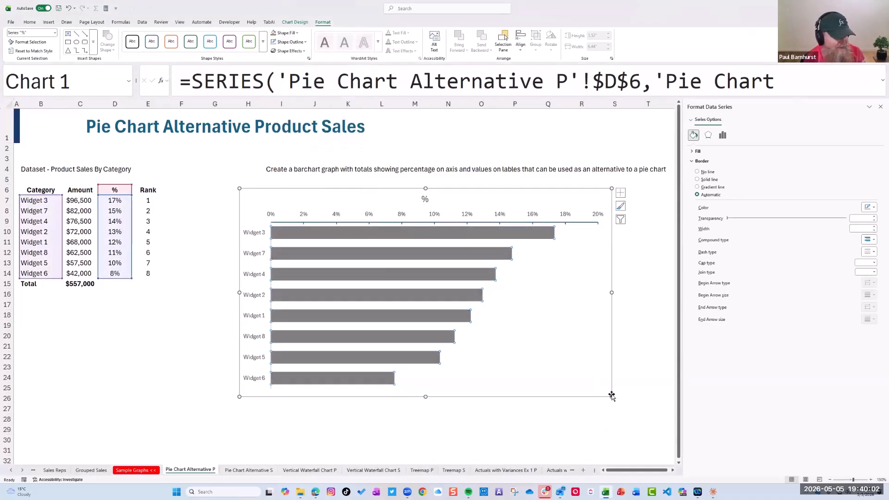
drag(612, 397, 643, 421)
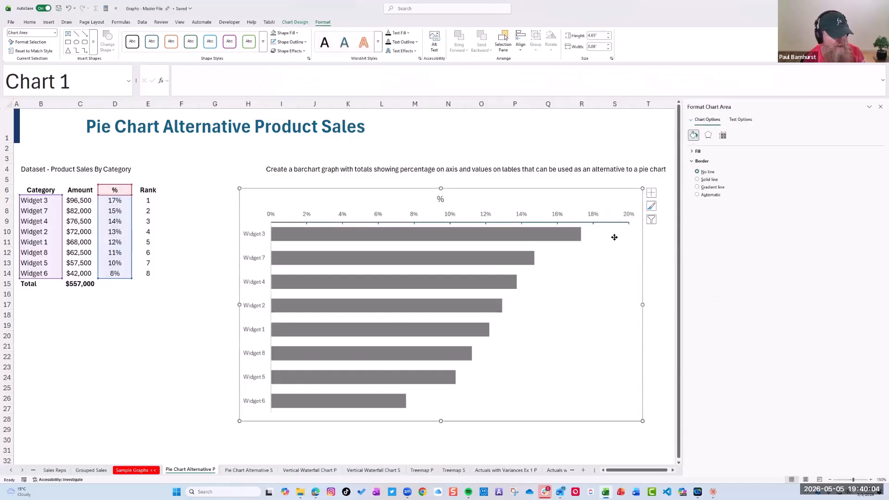
Add data labels to the bar series
click(552, 236)
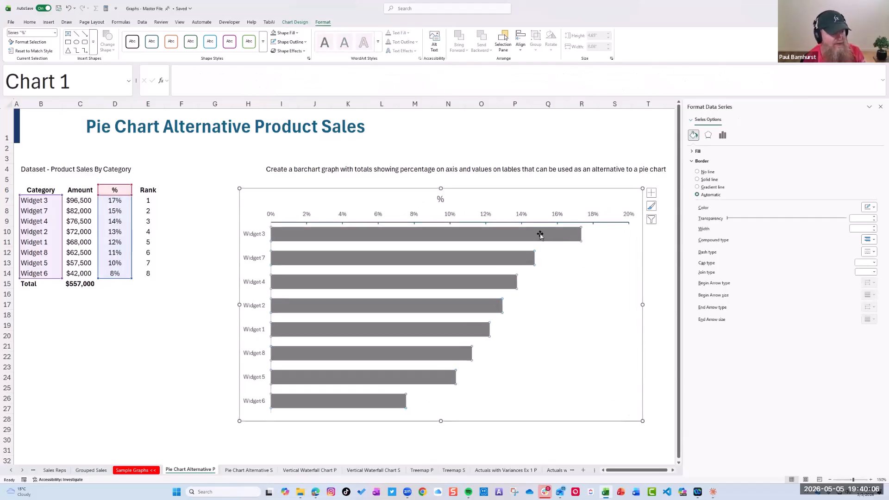
click(651, 192)
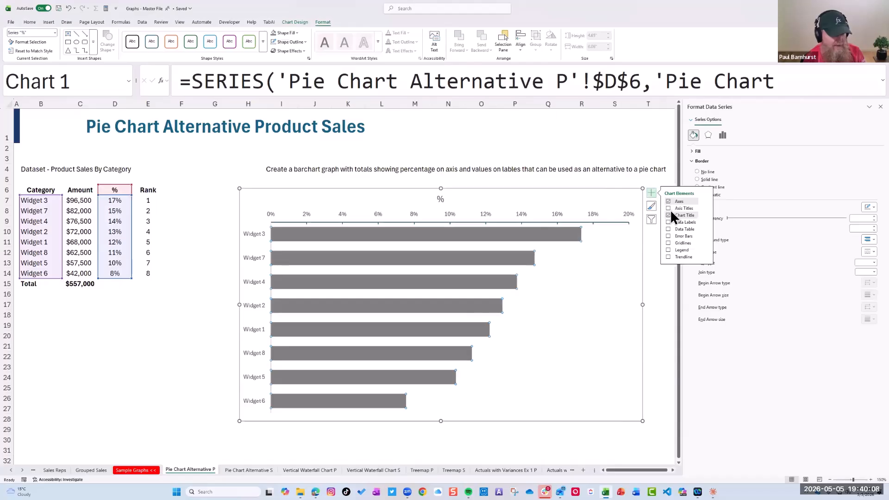
click(668, 222)
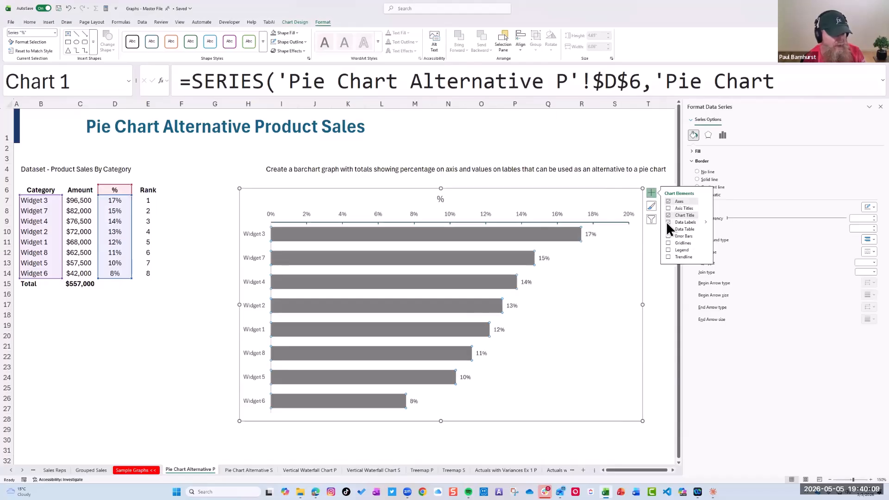
Make the data labels take their text from the Amount cells C7:C14 using Value From Cells
click(591, 234)
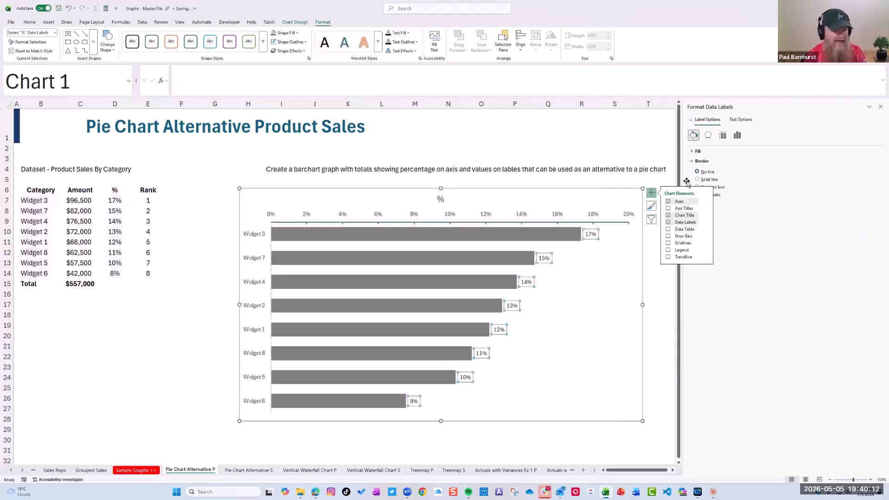
click(737, 135)
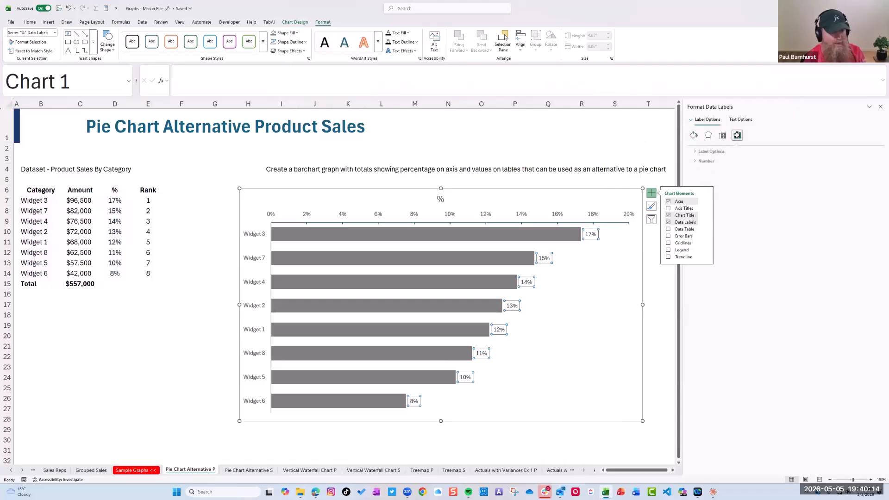
click(689, 151)
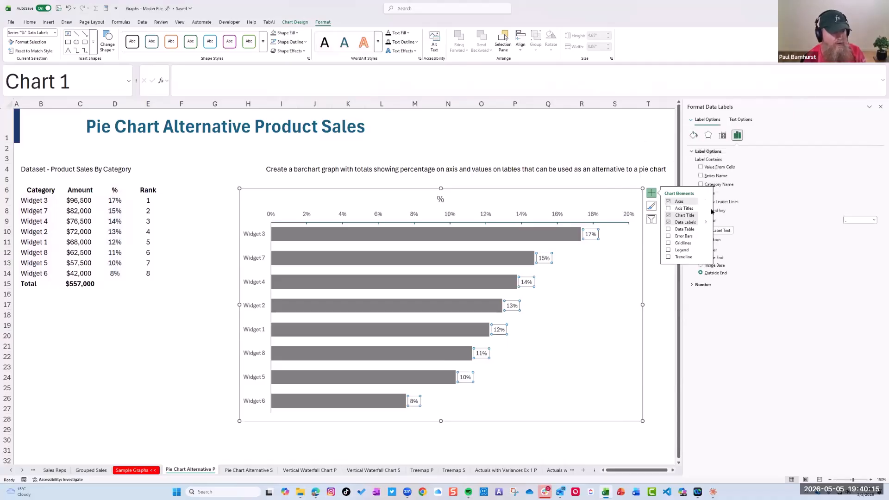
click(666, 297)
click(592, 235)
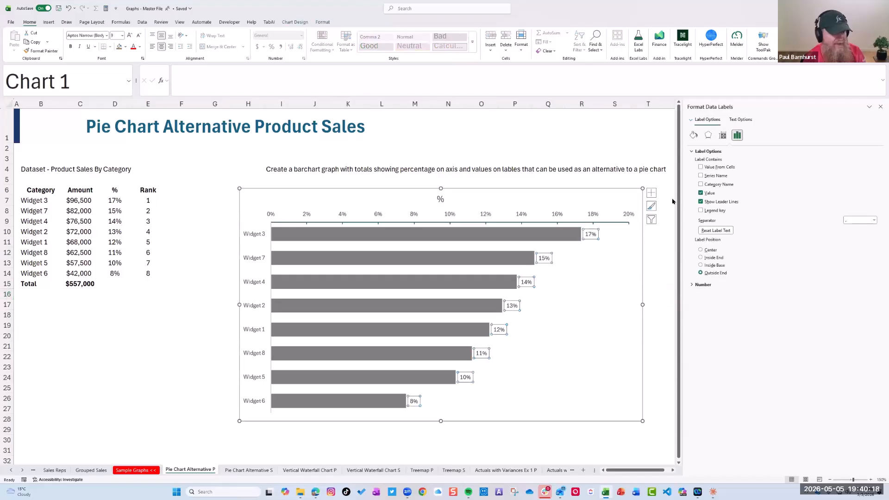
click(700, 167)
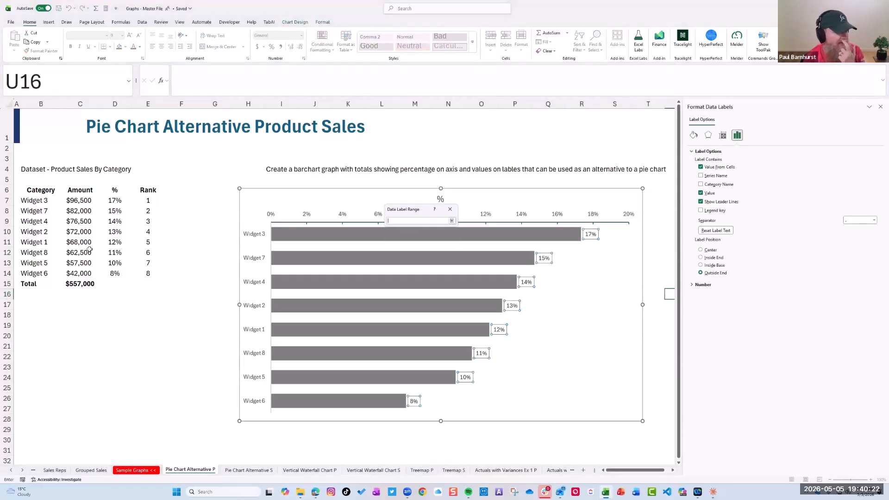
drag(79, 200, 79, 274)
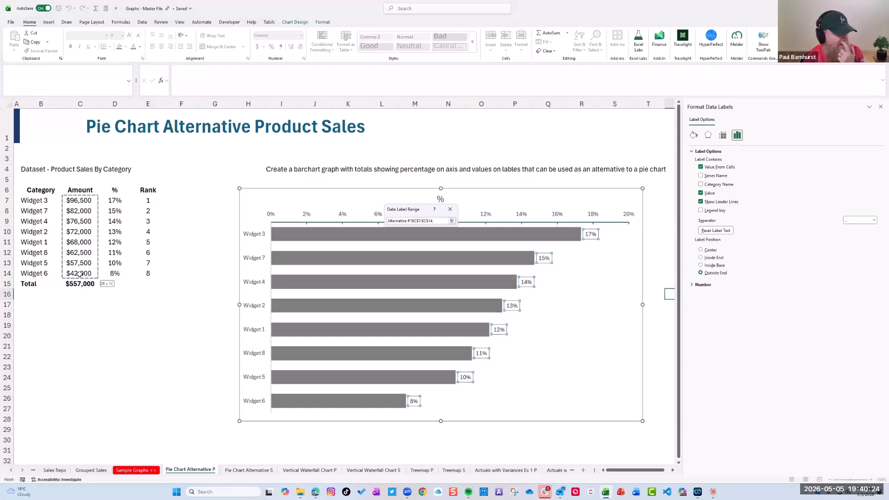
click(452, 221)
click(420, 240)
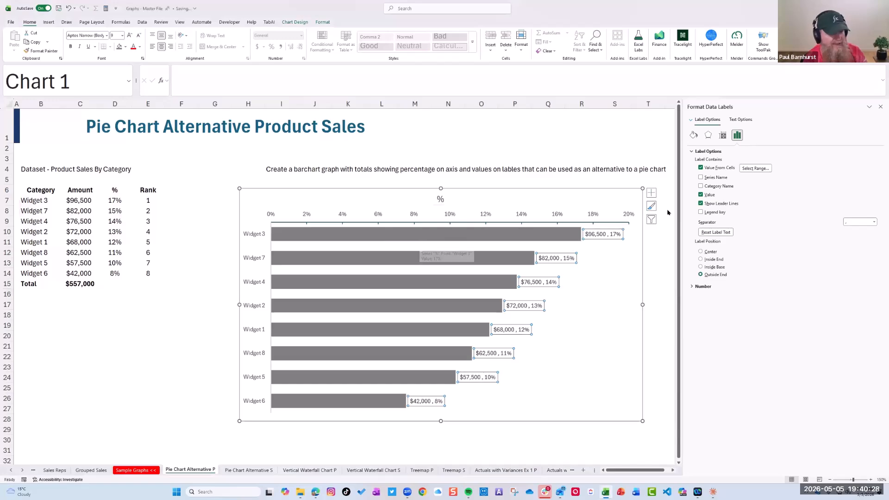
Remove the percentage value from the data labels and position them at Inside Base
click(702, 195)
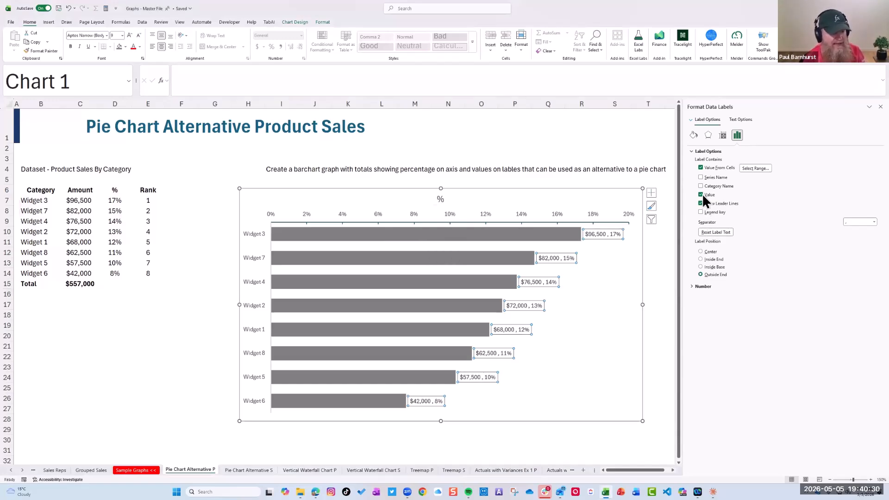
click(701, 260)
click(700, 267)
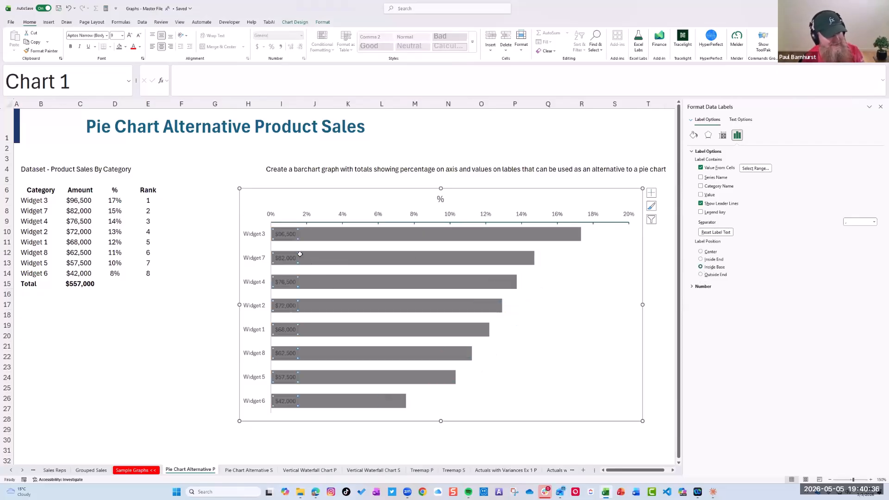
Format the data labels as white, bold, size 11 text and close the formatting pane
click(140, 47)
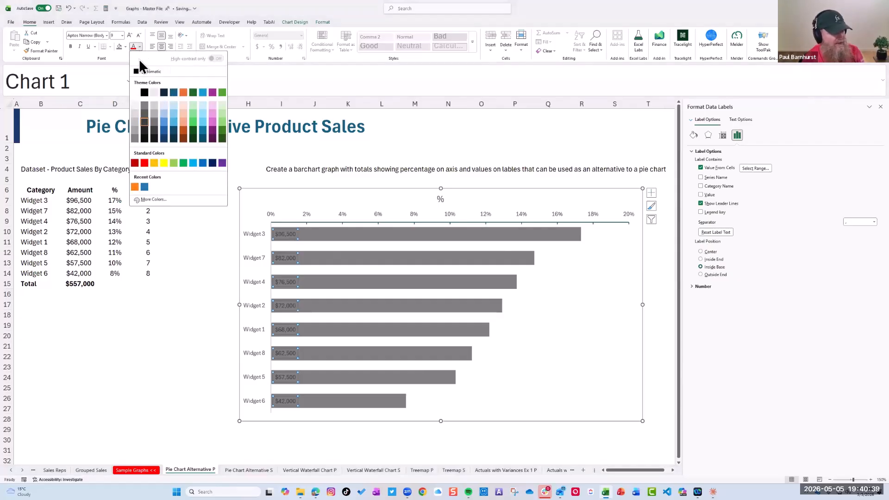
click(134, 92)
click(70, 46)
click(122, 35)
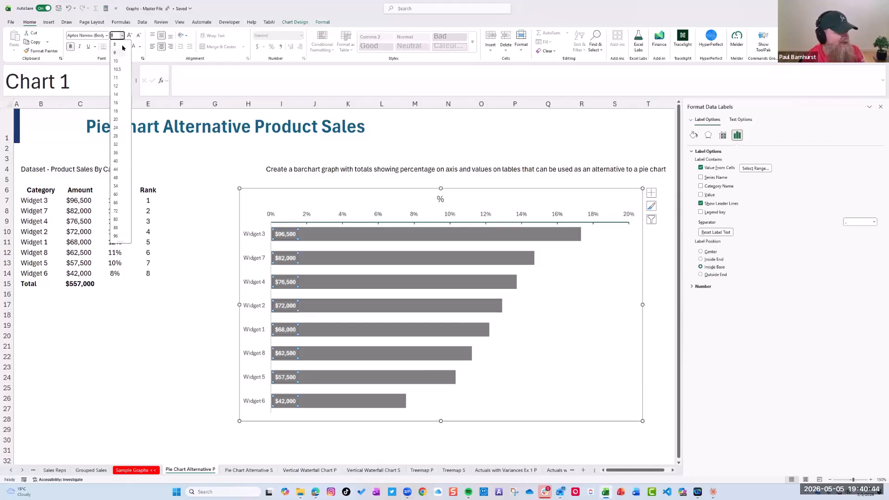
click(117, 79)
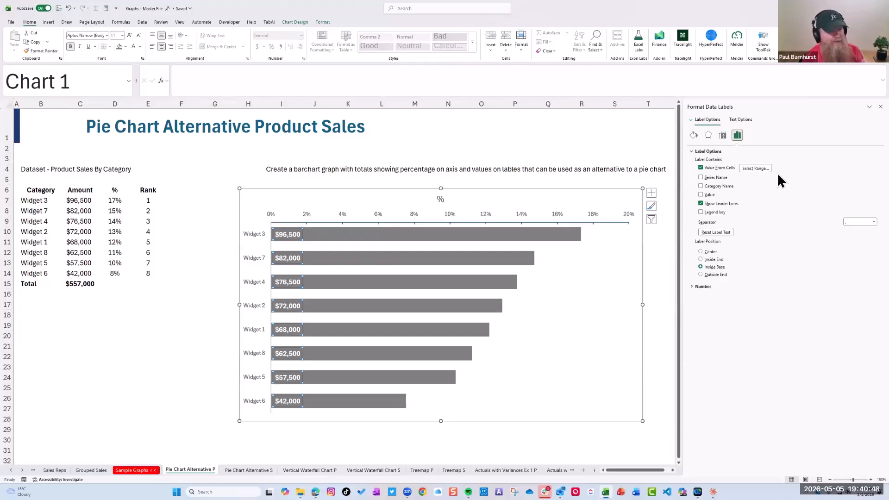
click(881, 107)
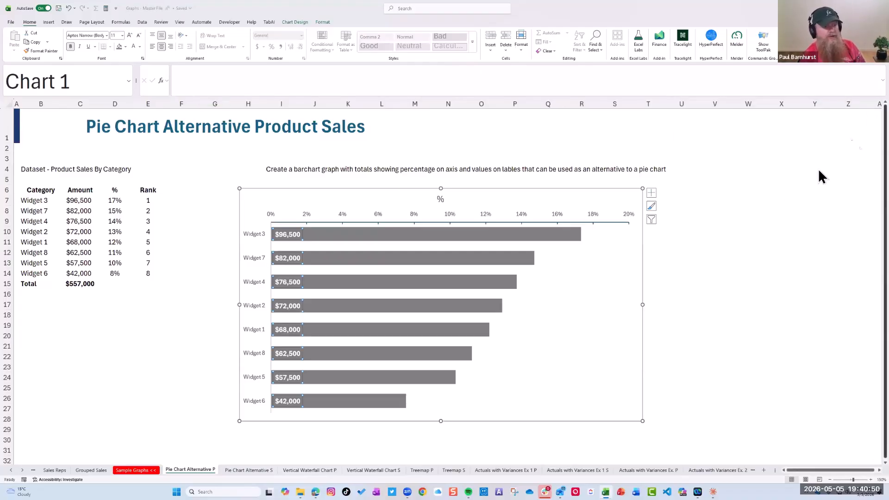
click(716, 347)
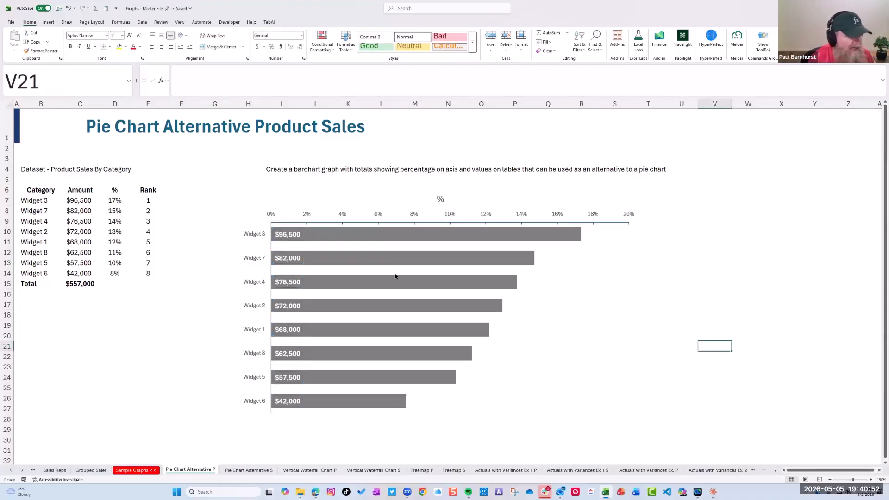
Delete the "%" title from the bar chart and deselect the chart
click(443, 199)
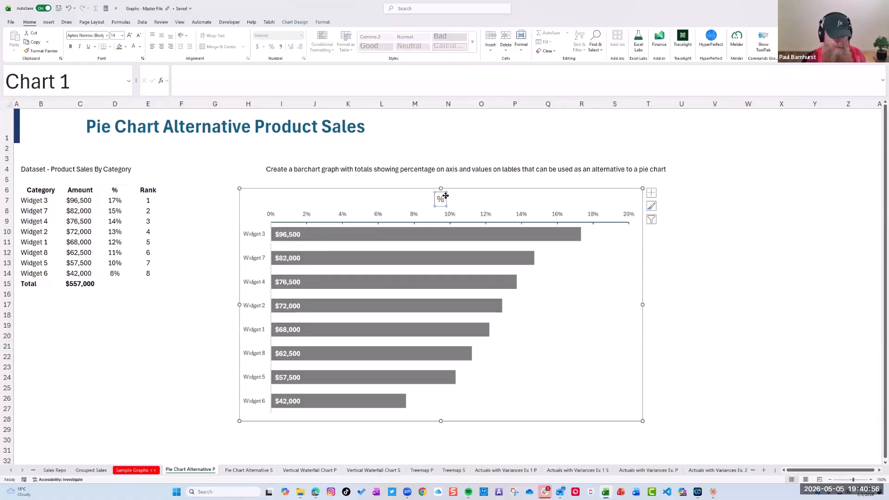
key(Delete)
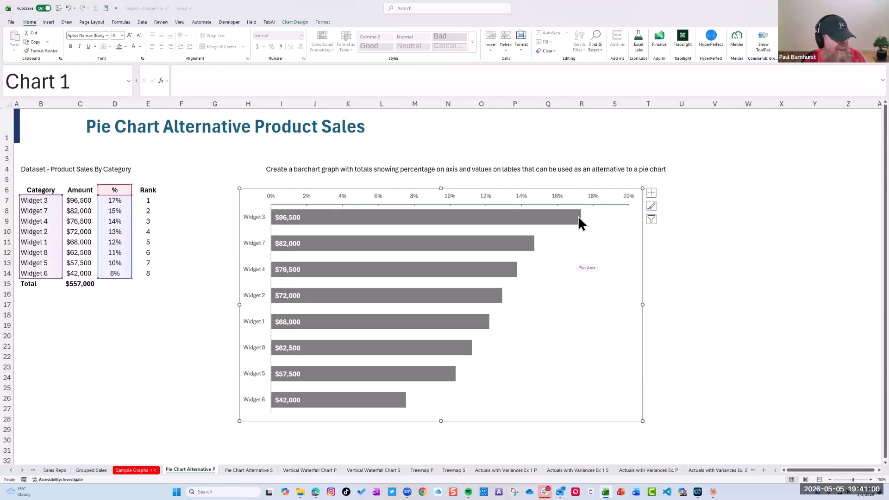
click(592, 208)
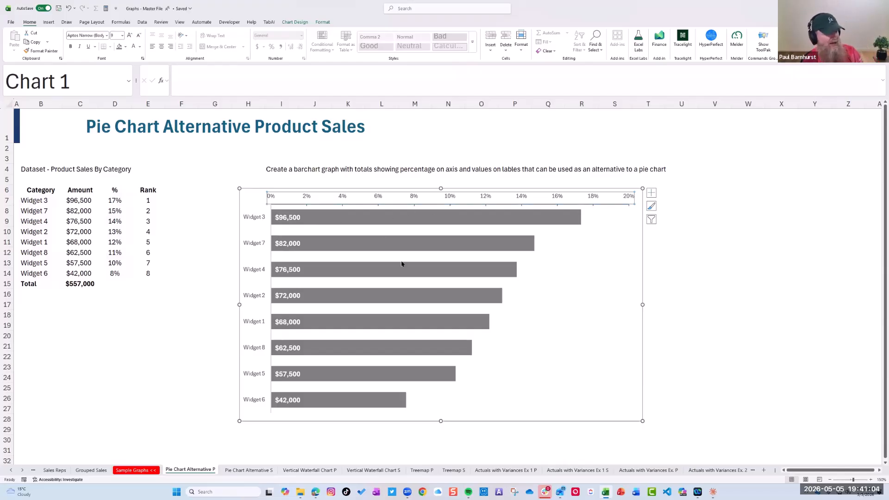
click(791, 326)
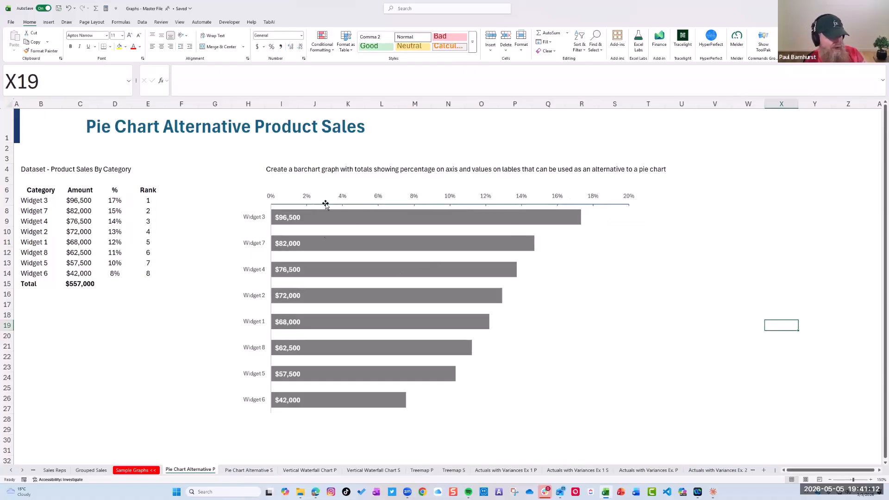
Examine how the Total label, total amount and line are placed beneath the bars in the finished chart on Pie Chart Alternative S
click(249, 471)
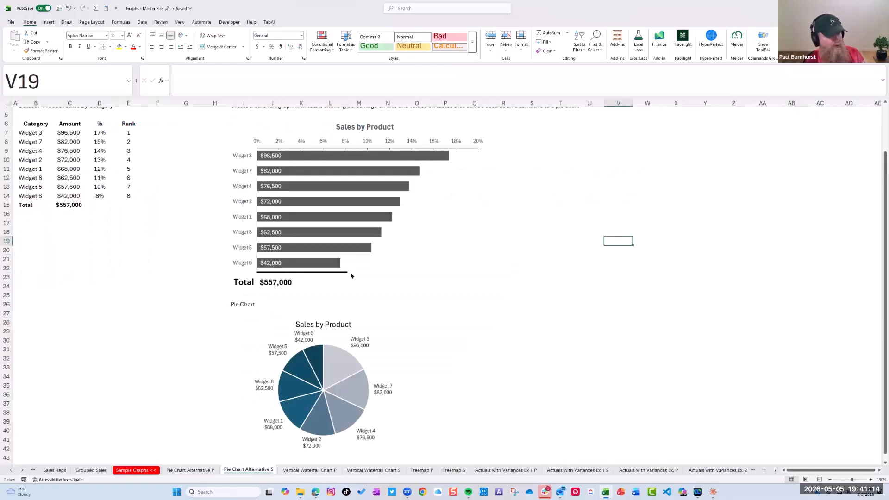
click(235, 282)
key(Tab)
key(Tab)
click(244, 282)
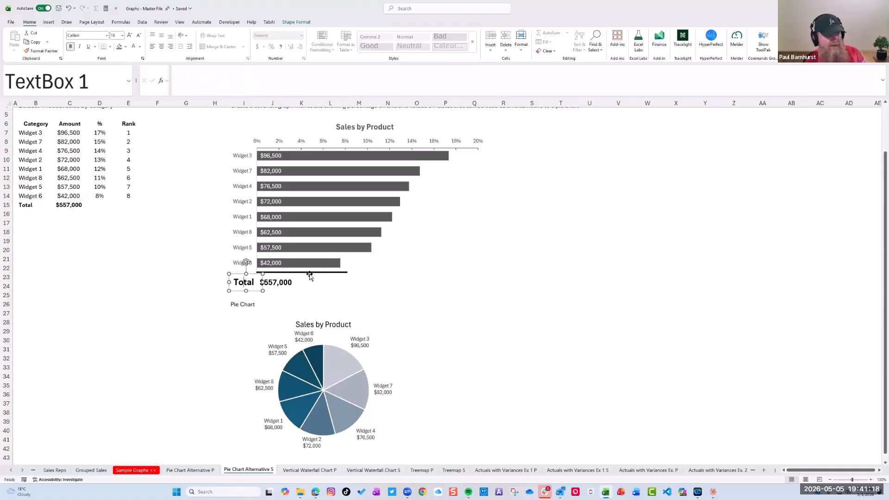
key(Tab)
key(Tab)
key(Tab)
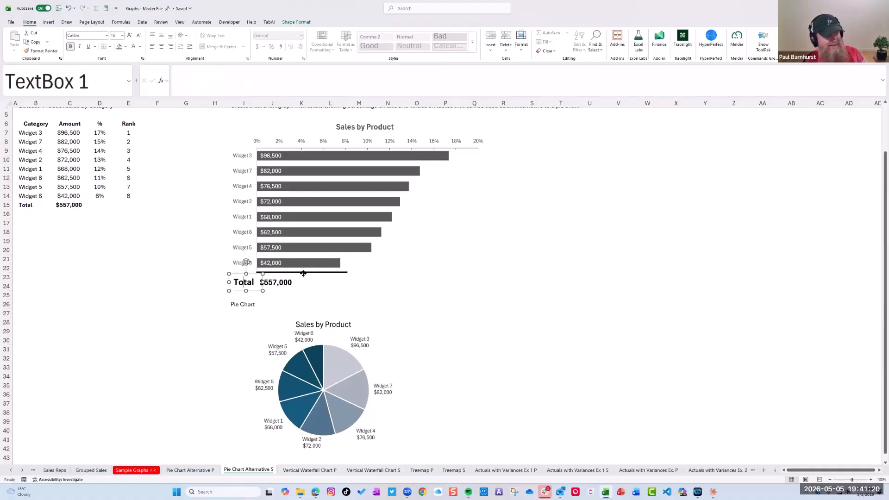
key(Escape)
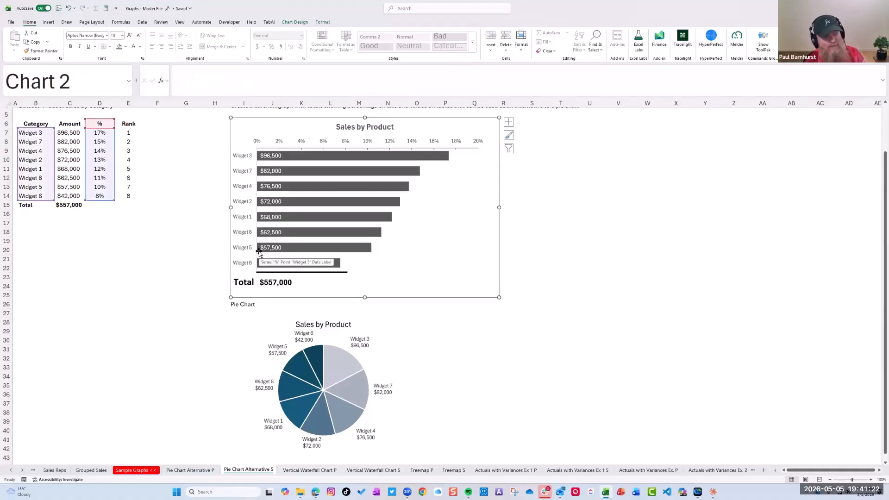
On Pie Chart Alternative P, shrink the bar chart's plot area to end at about row 25, leaving space beneath the bars
click(199, 470)
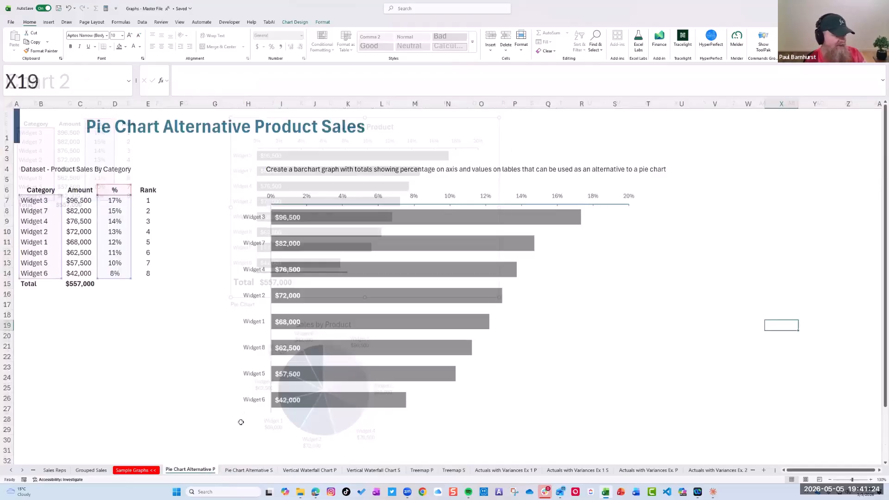
click(365, 288)
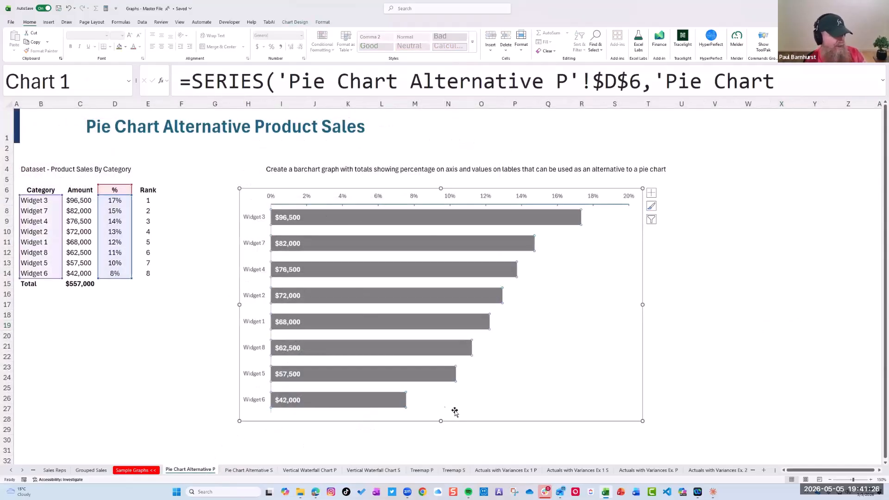
click(604, 409)
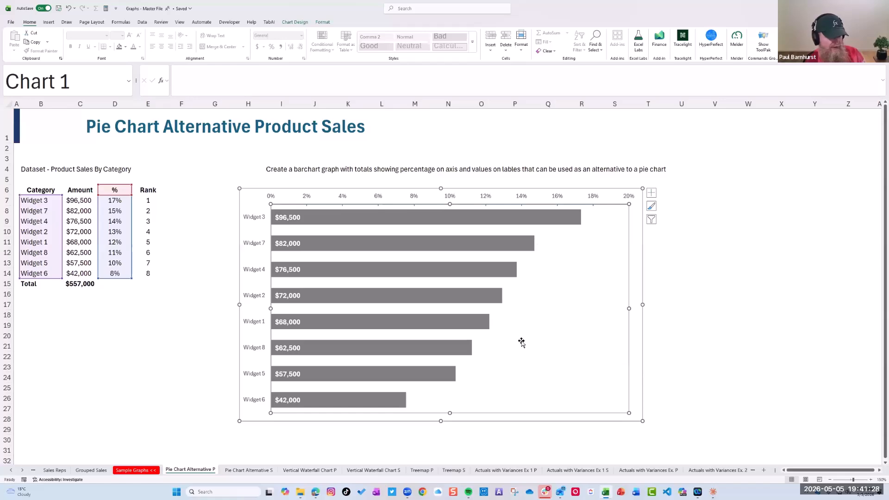
drag(629, 412, 619, 395)
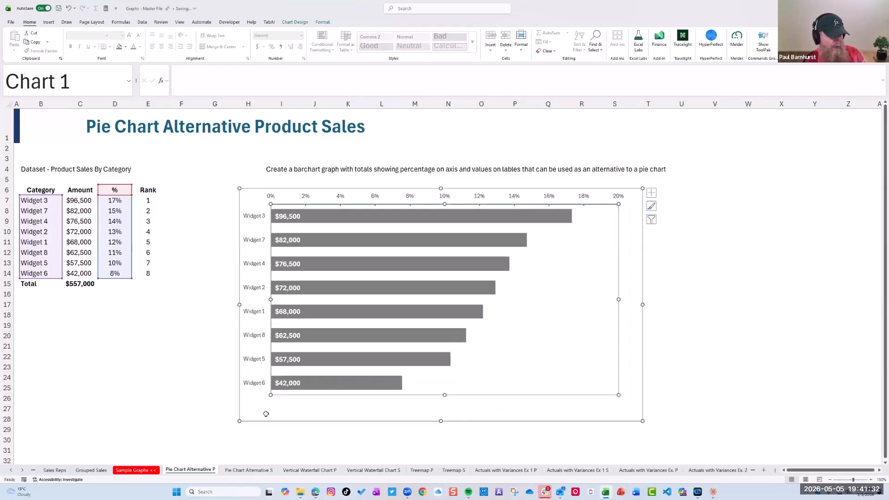
Insert a small text box reading "Total" inside the chart, beneath the Widget 6 category label
click(49, 22)
click(472, 42)
drag(245, 403, 277, 415)
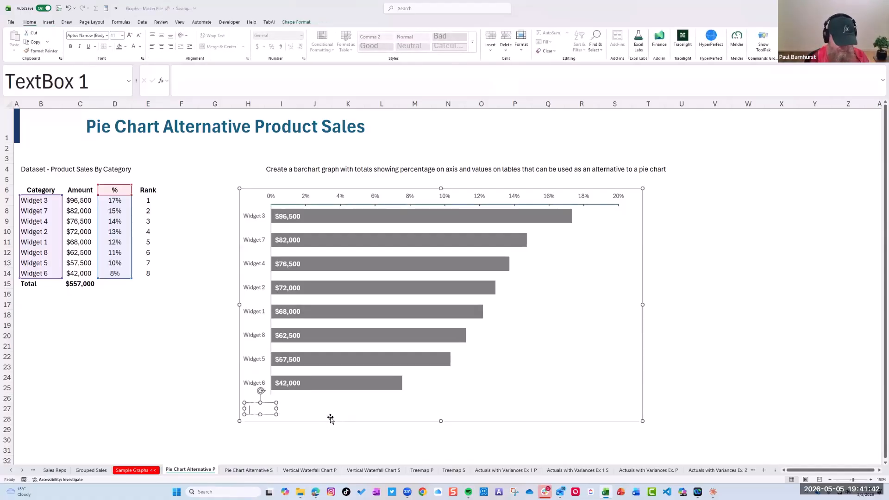
text(Total)
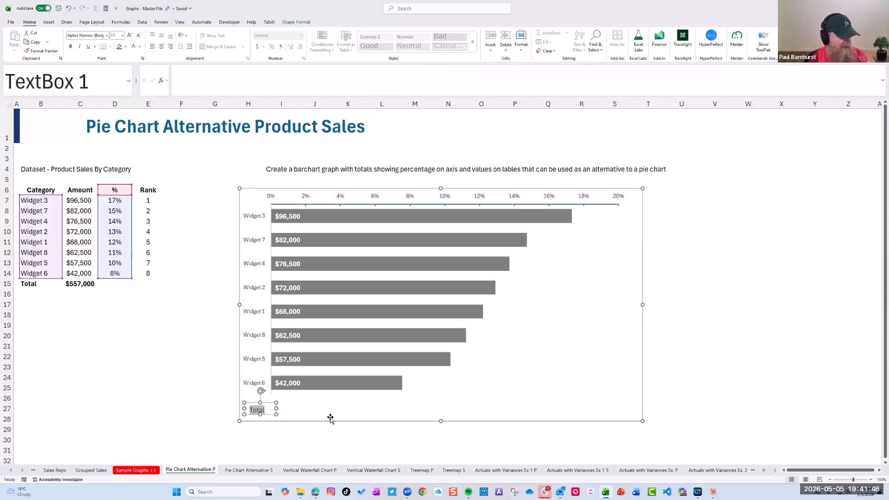
Format the Total label as bold, size 14 text and nudge it into line under the category labels
click(70, 46)
click(123, 35)
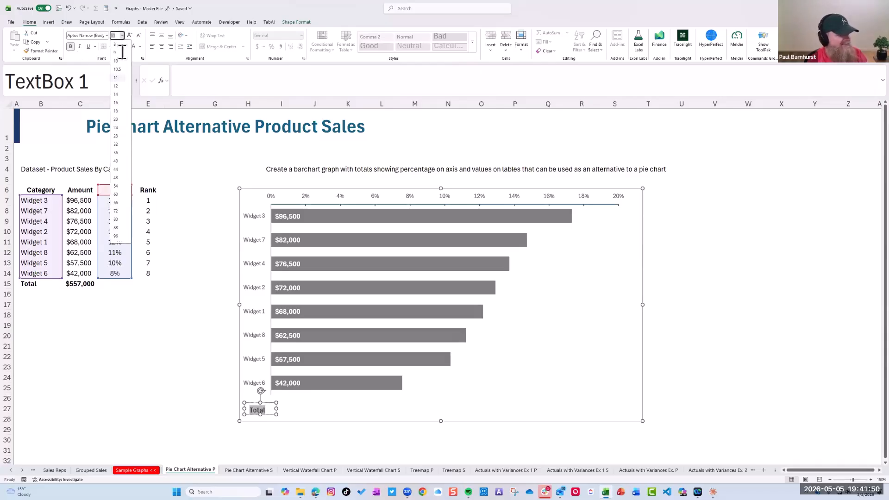
click(115, 94)
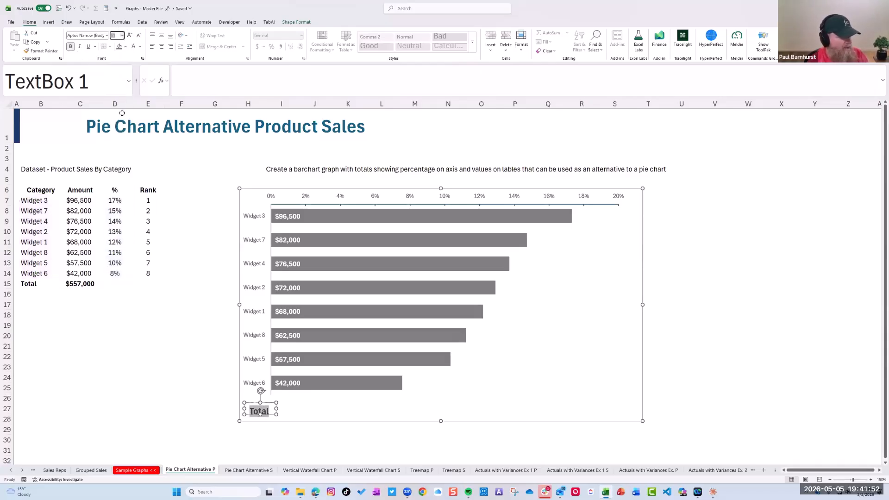
drag(267, 402, 264, 398)
click(774, 307)
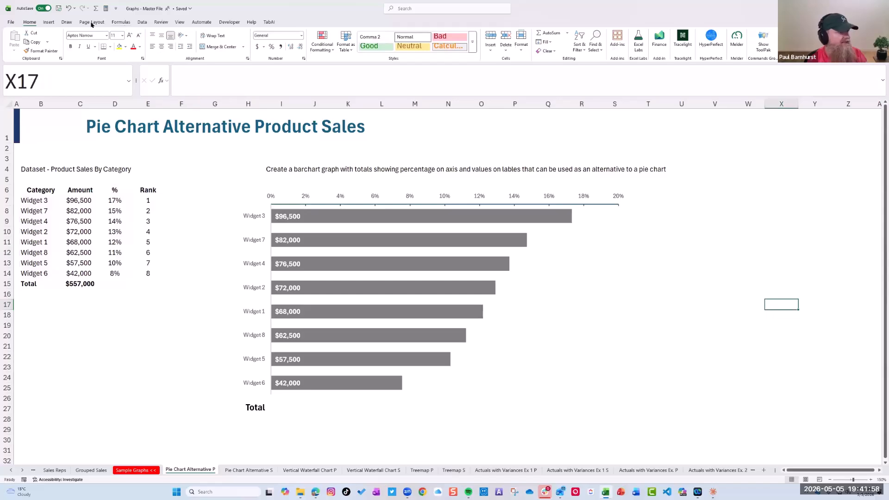
Draw a horizontal line about 2.59" wide between the Widget 6 bar and the total row, styled black
click(56, 22)
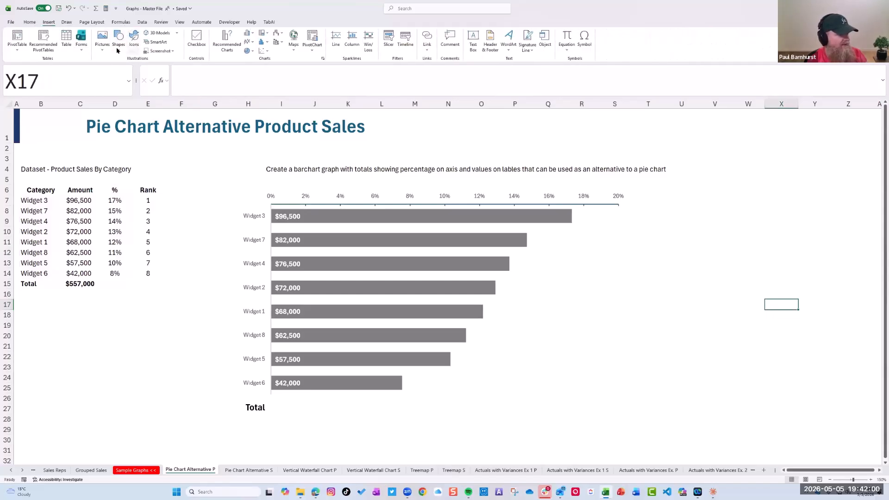
click(119, 47)
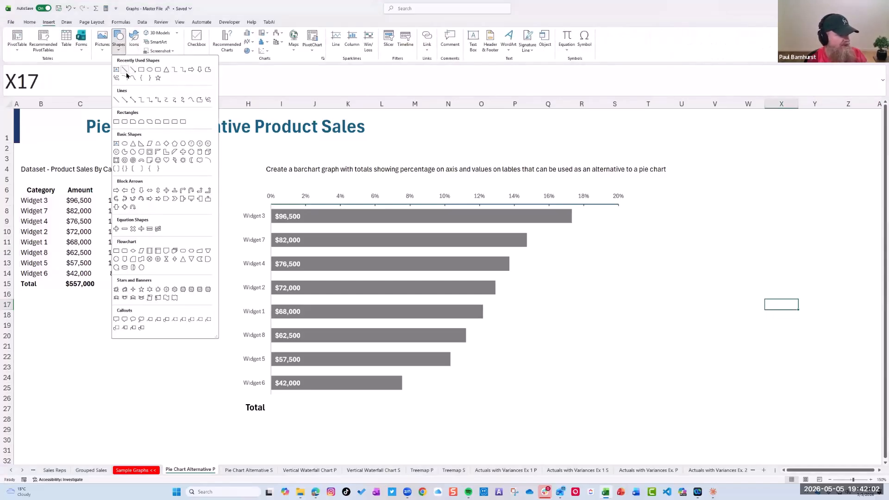
click(126, 71)
drag(282, 396, 402, 398)
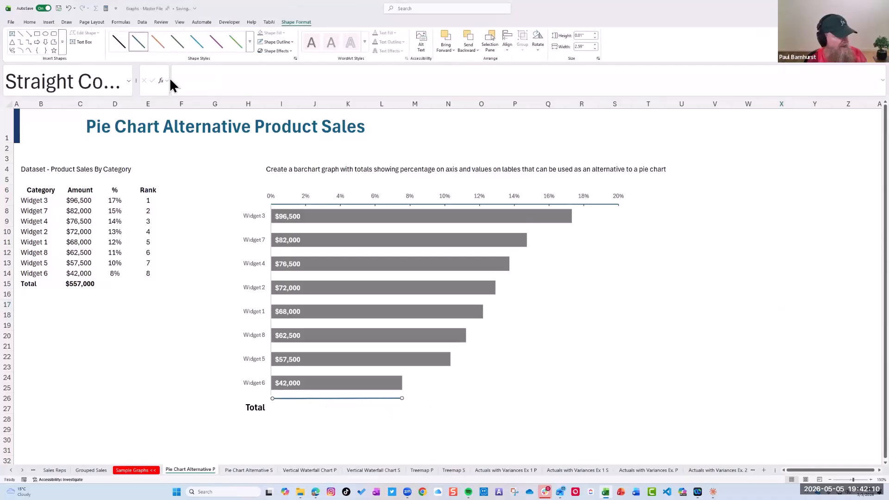
click(119, 42)
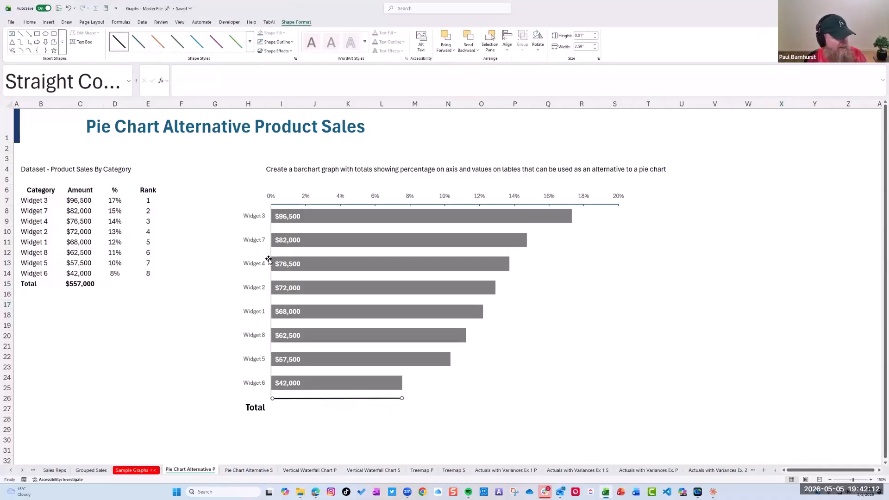
click(270, 229)
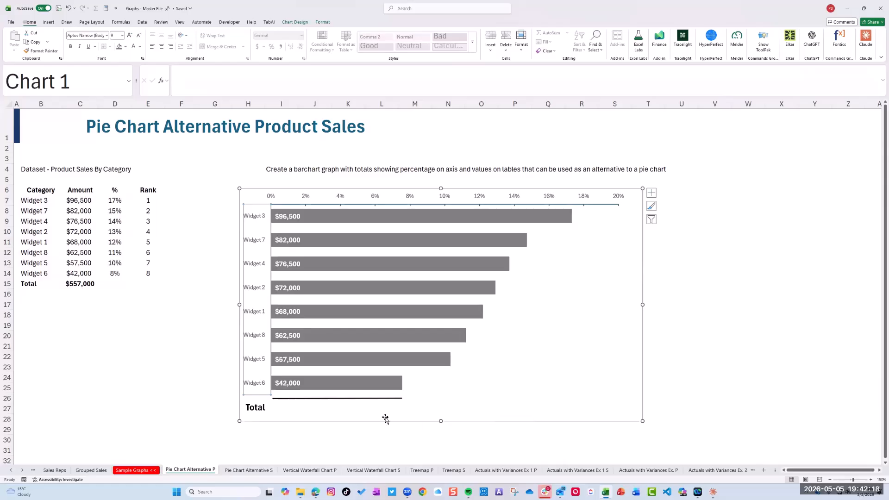
click(359, 399)
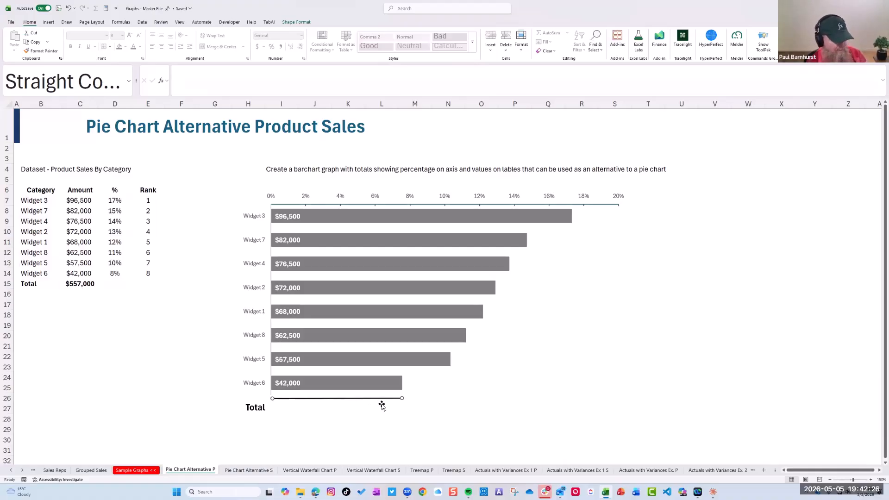
Add a text box inside the chart beside the Total label, link it to cell C15, and move it up level with the label
click(433, 404)
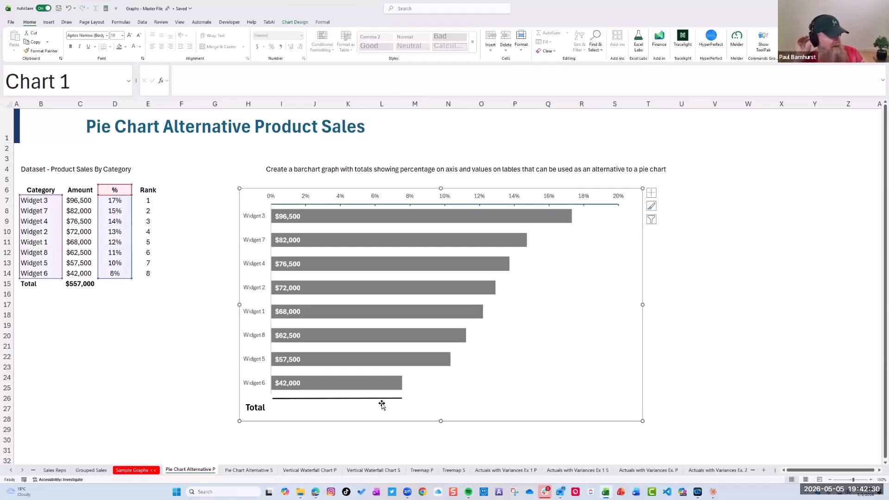
click(48, 21)
click(472, 40)
drag(283, 406, 360, 415)
click(193, 90)
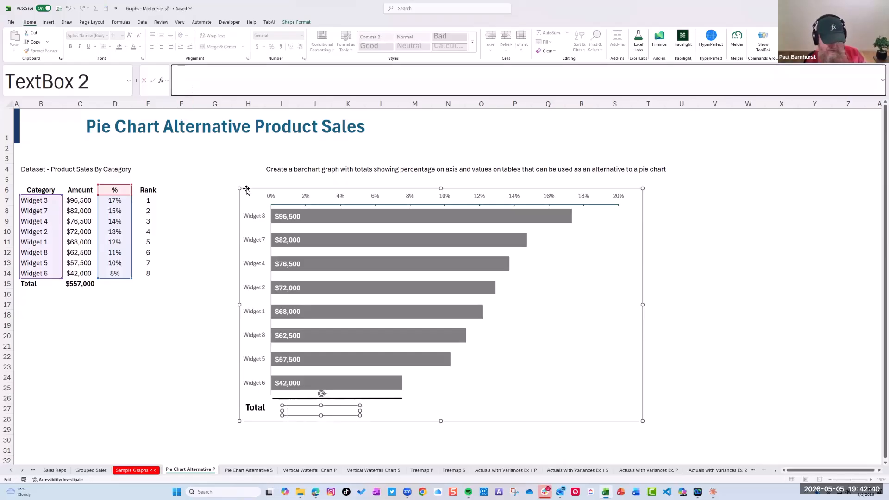
text(=)
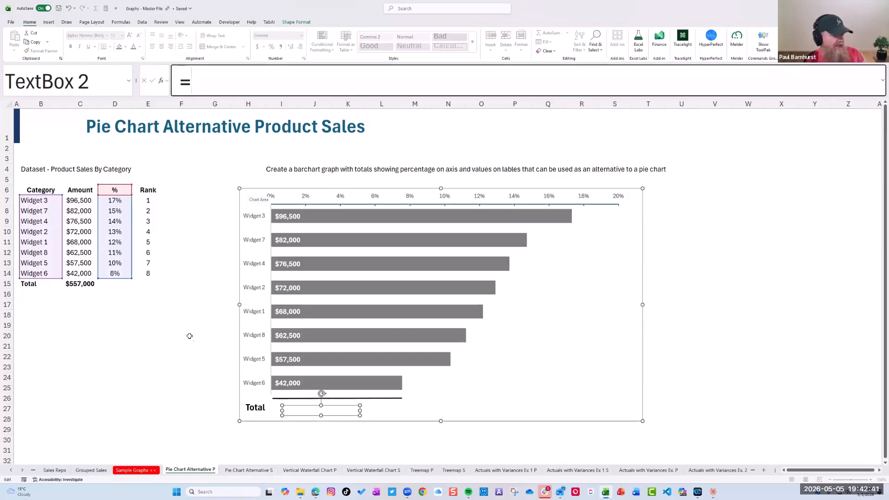
click(80, 283)
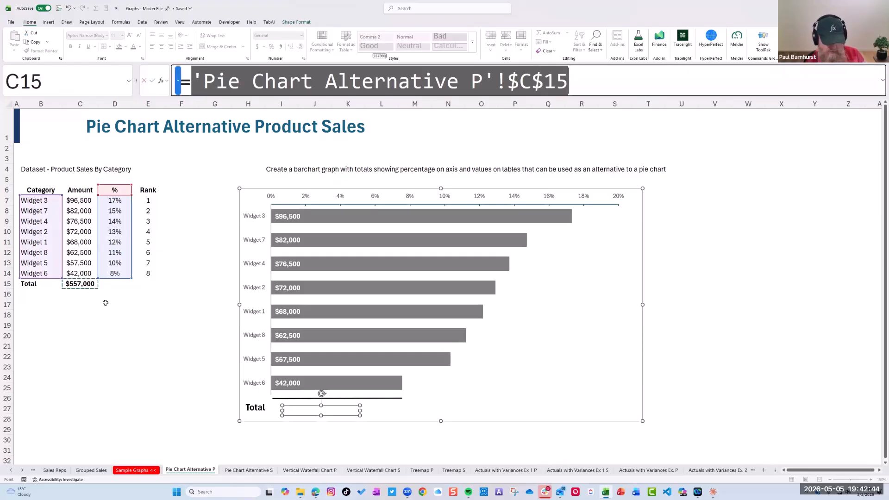
key(Return)
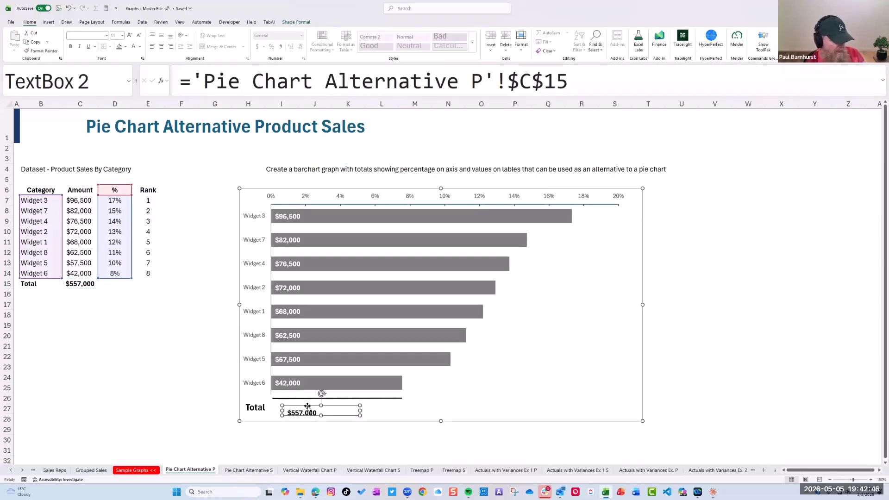
drag(307, 405, 305, 400)
click(114, 35)
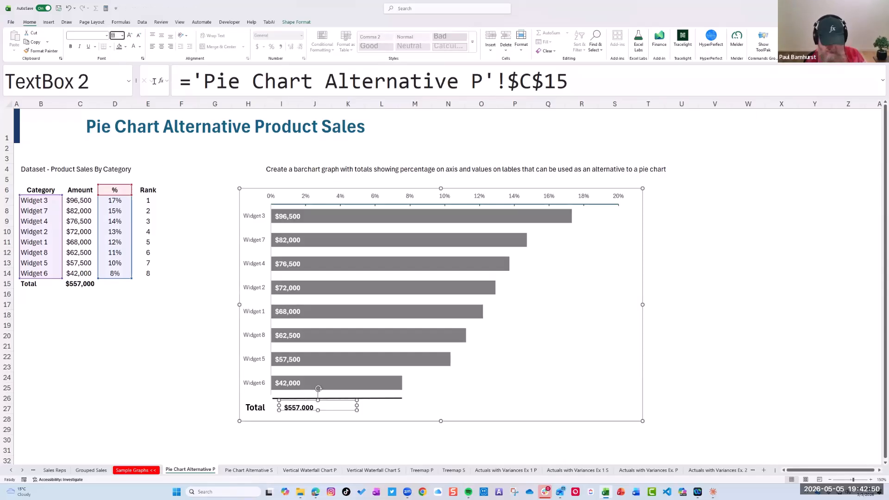
key(Return)
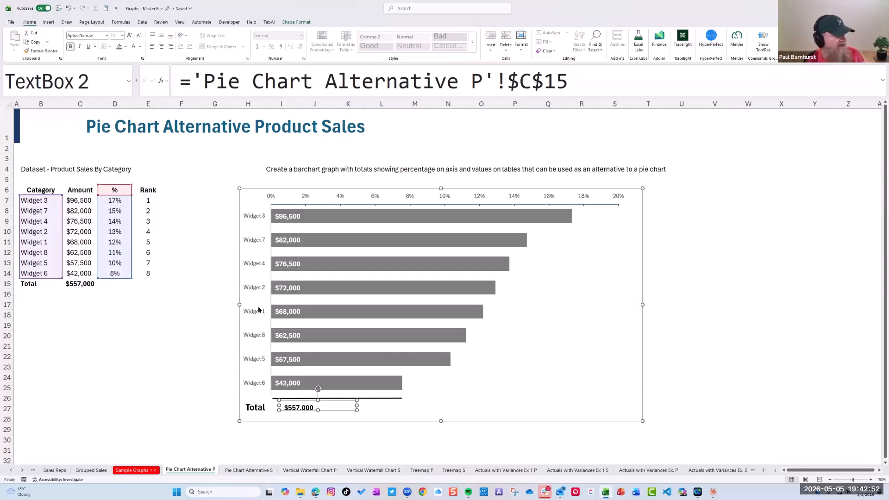
drag(293, 406, 295, 408)
key(ctrl+z)
key(ctrl+z)
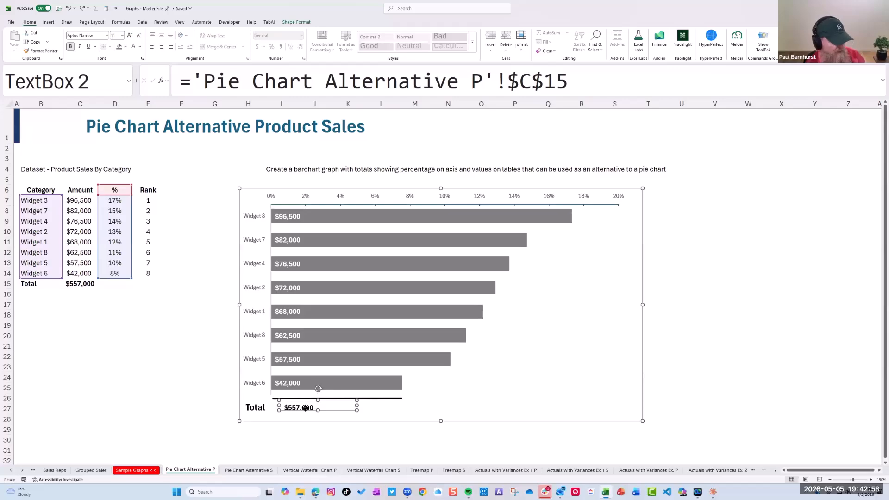
Set the linked total amount to size 14, enlarge its text box to fit, and align it with the start of the bars
double_click(312, 405)
click(117, 36)
text(14)
key(Return)
click(344, 419)
click(314, 410)
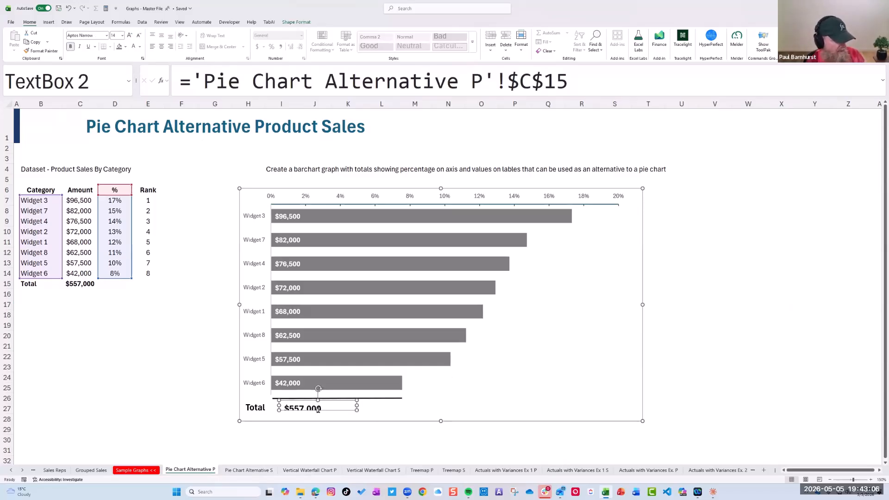
drag(318, 411, 315, 401)
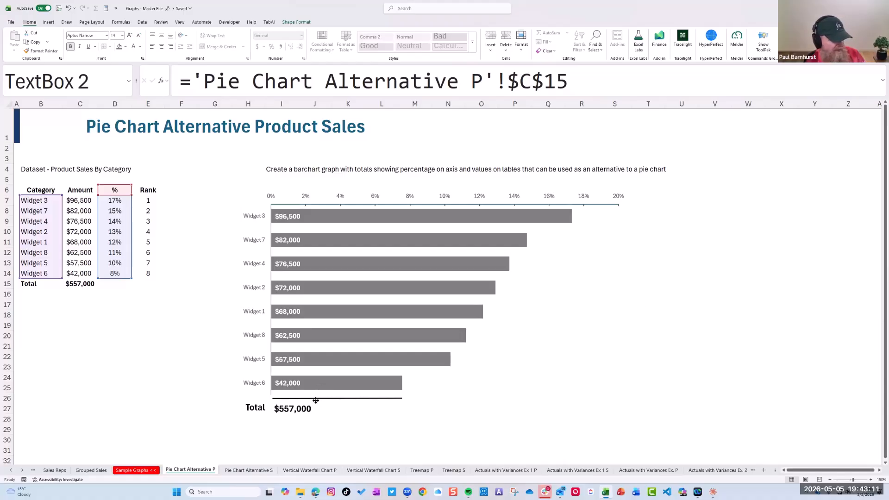
click(515, 447)
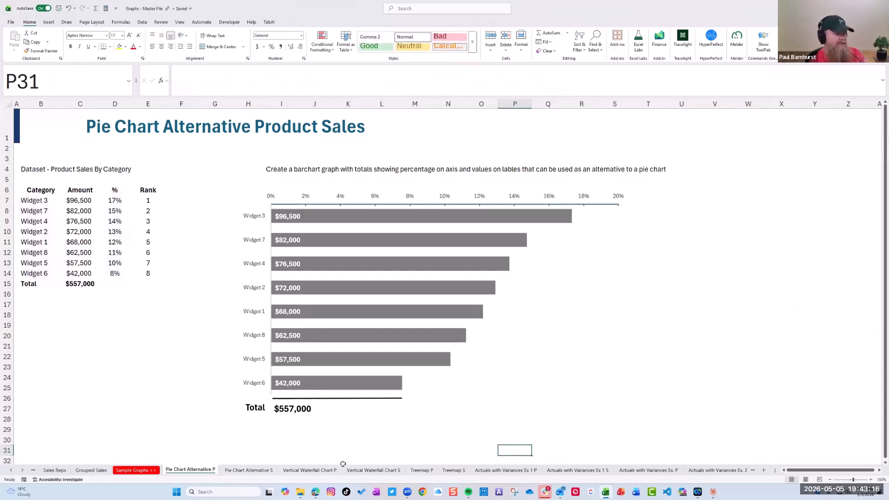
click(256, 407)
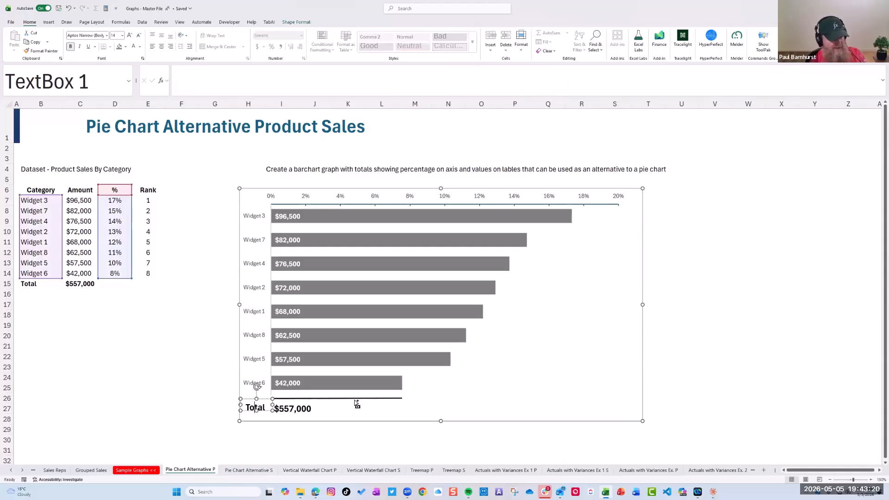
click(293, 409)
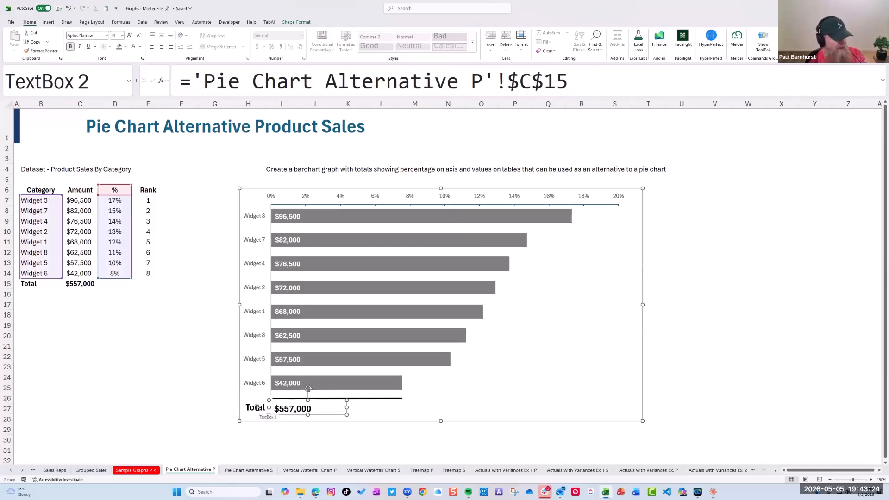
ctrl+click(256, 408)
click(363, 399)
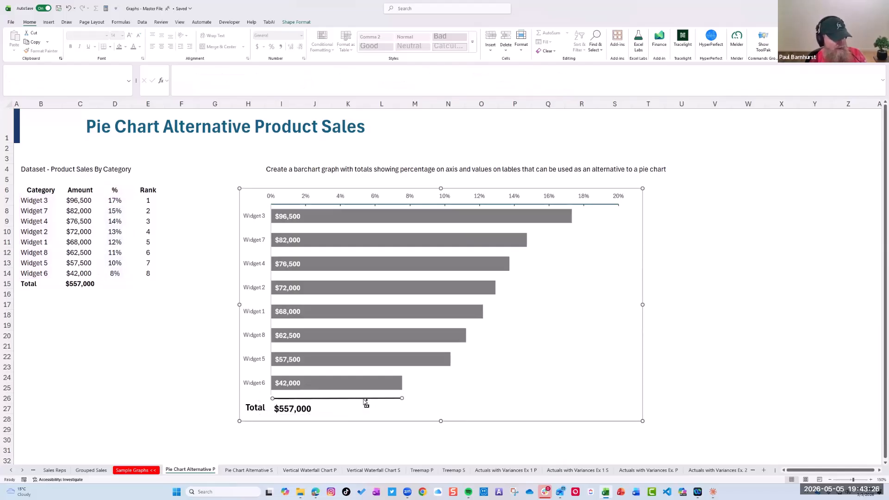
ctrl+click(281, 410)
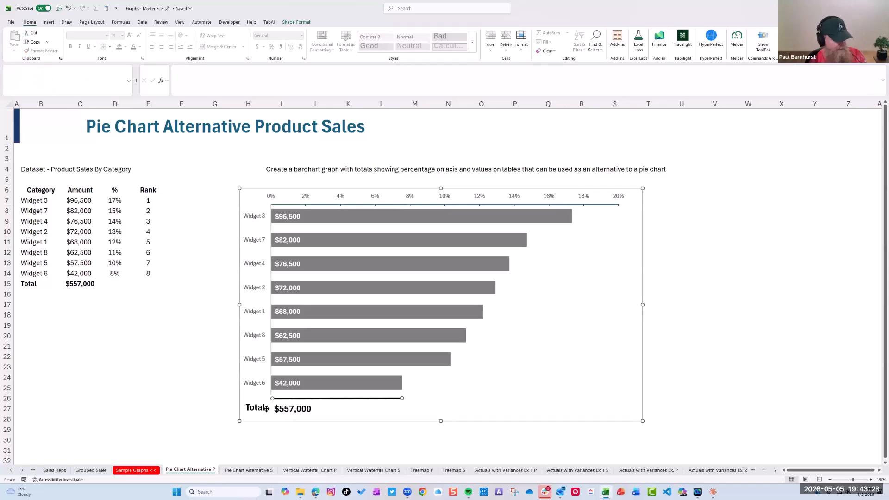
click(297, 22)
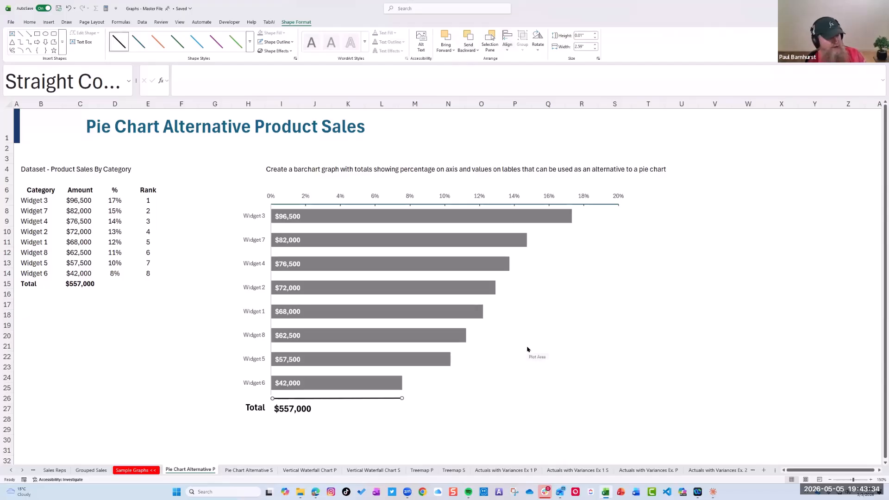
click(760, 263)
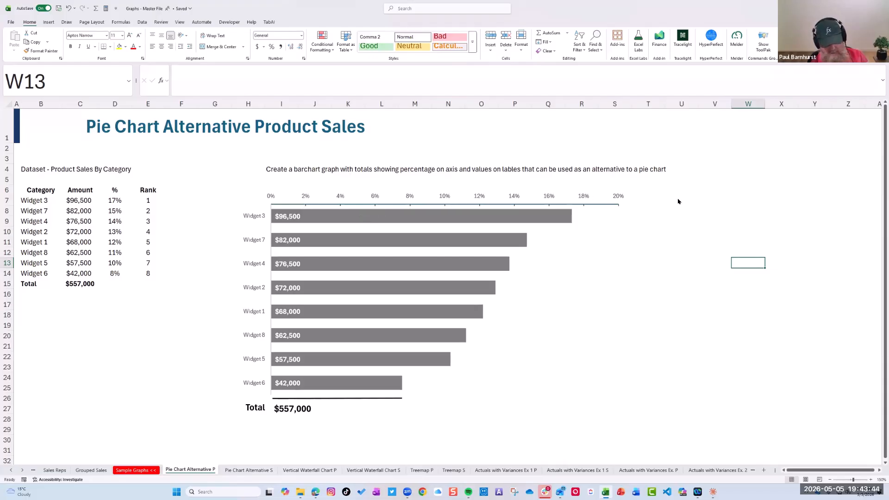
click(290, 216)
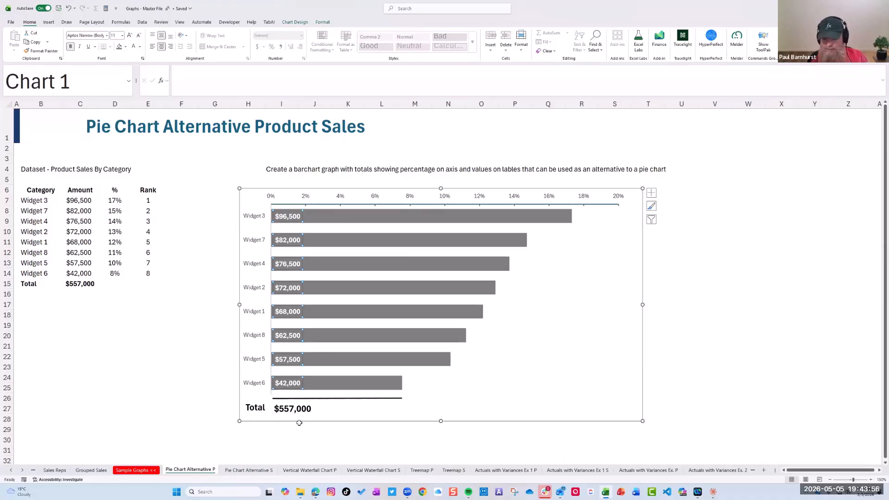
click(725, 275)
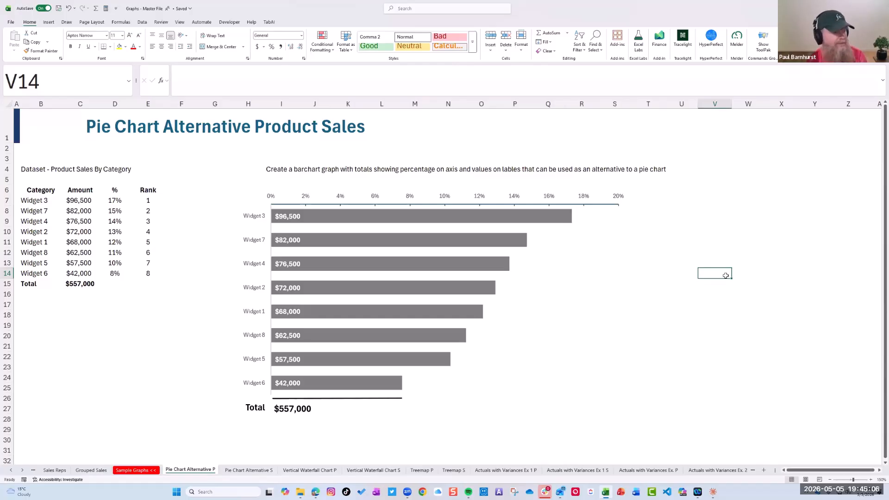
Open the percentage axis's formatting options and set its values in reverse order
scroll(204, 181, down, 1)
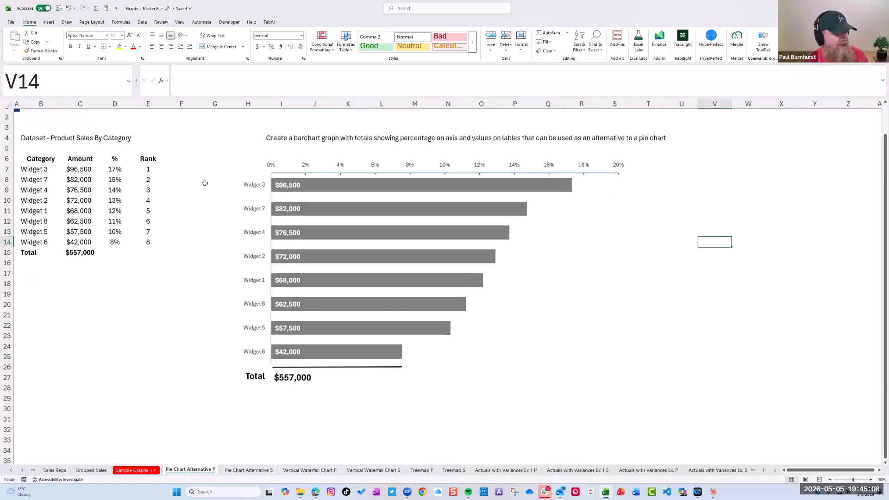
click(256, 203)
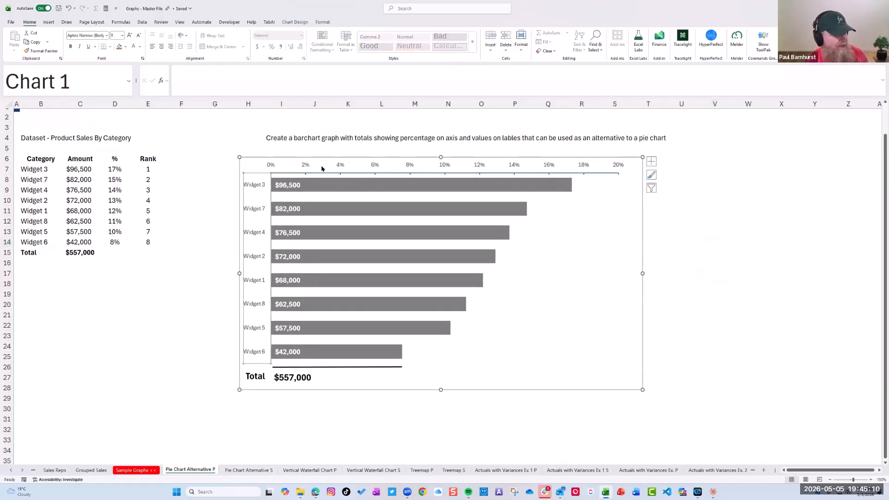
click(341, 170)
click(341, 170)
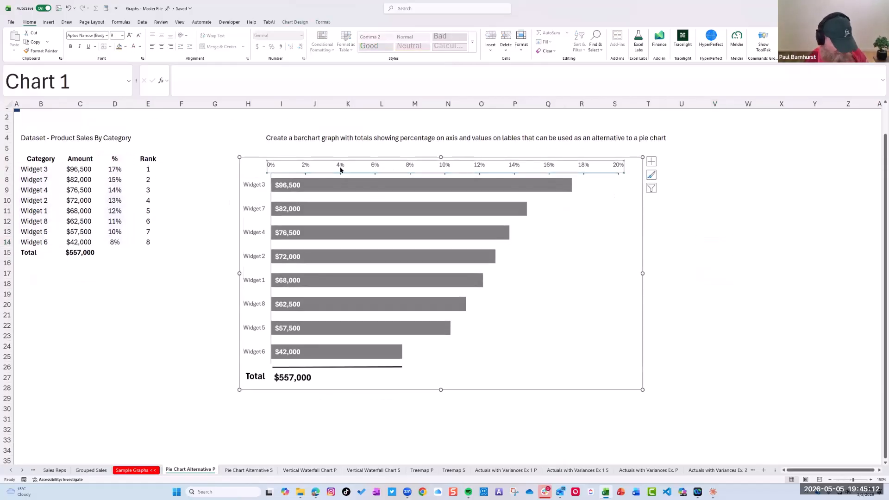
double_click(340, 170)
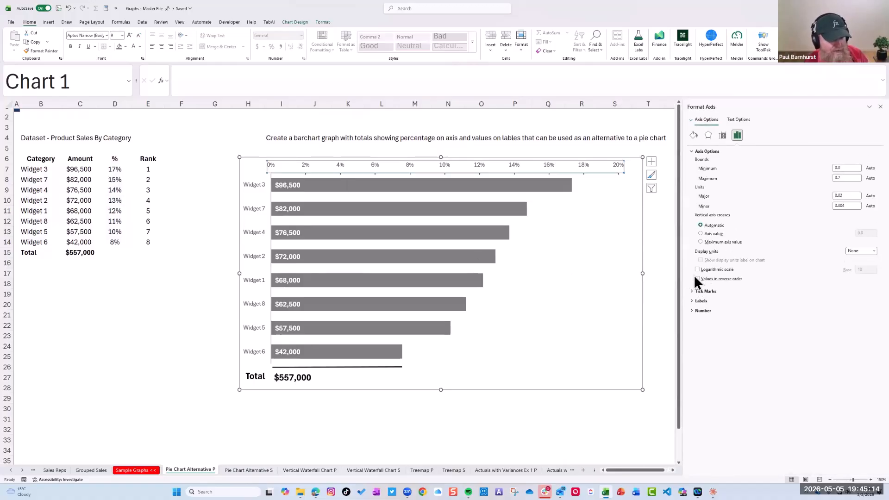
click(697, 280)
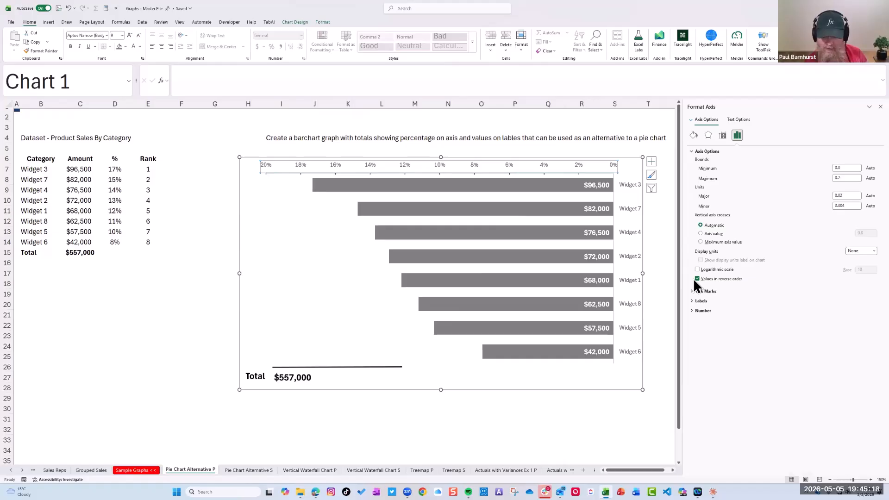
Turn off reverse order for the percentage axis values, and review the widget category axis's order options before closing the axis formatting
click(697, 279)
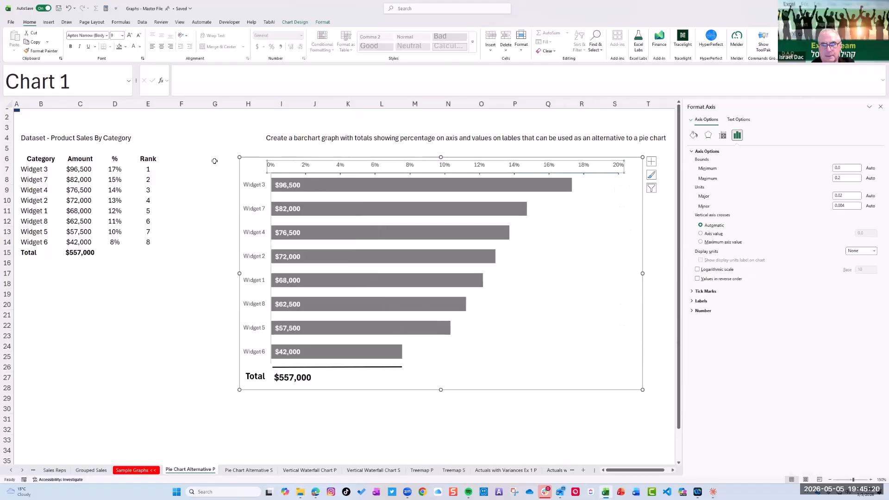
click(255, 190)
click(255, 191)
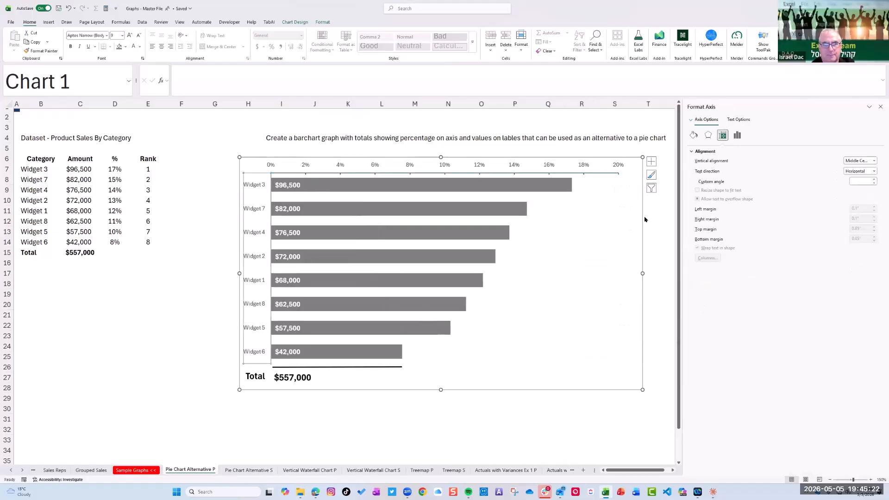
click(737, 135)
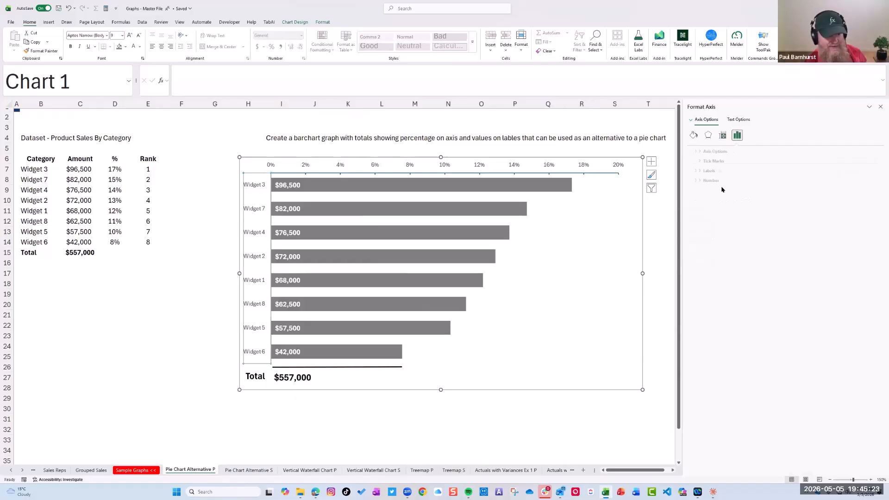
click(692, 151)
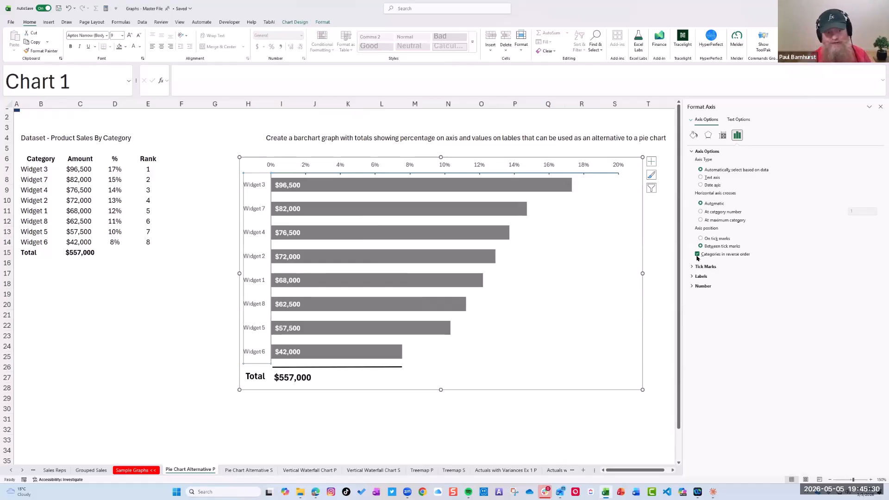
click(881, 107)
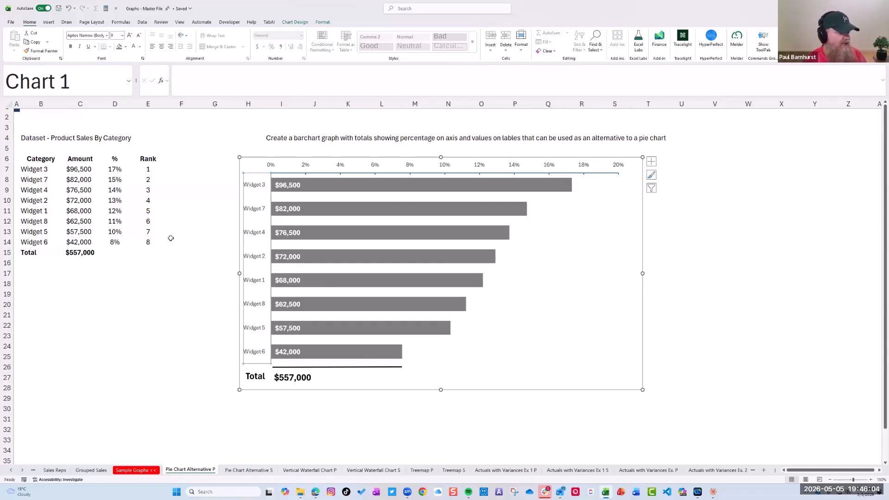
Switch to PowerPoint, open the Data Visualization & Management Reporting presentation, and go to slide 37, Comparison Visuals
click(621, 491)
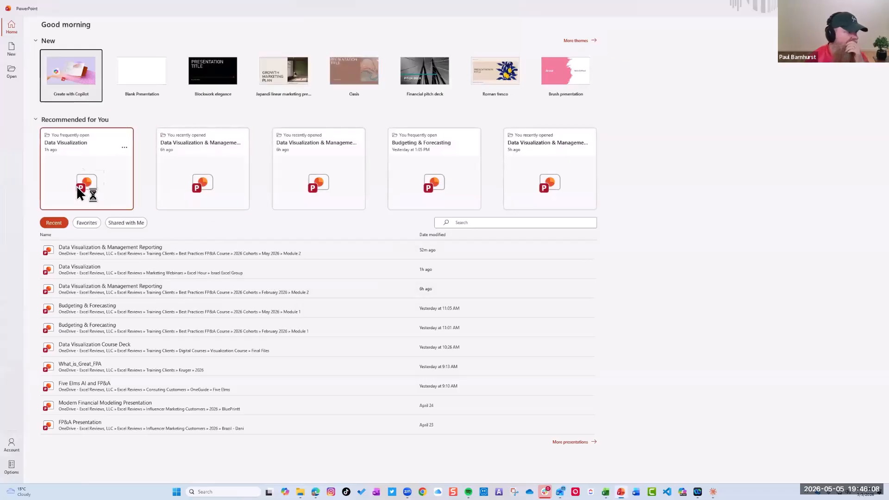
click(190, 169)
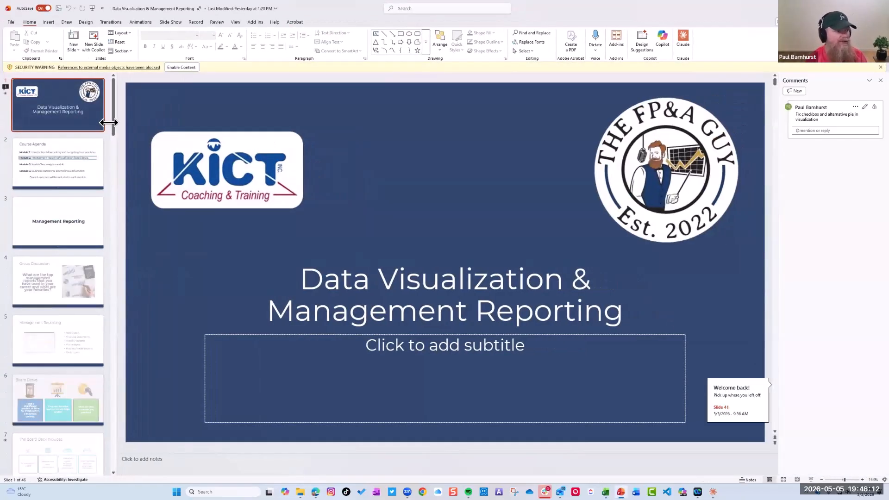
drag(113, 128, 113, 417)
click(77, 176)
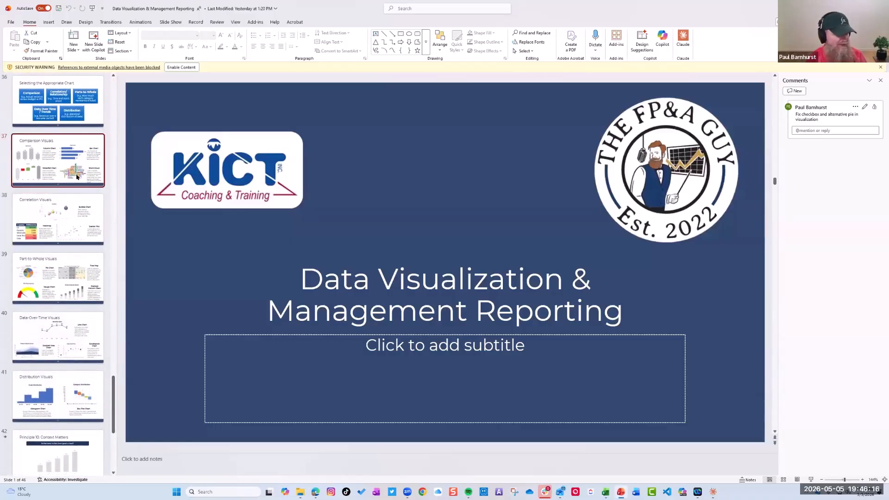
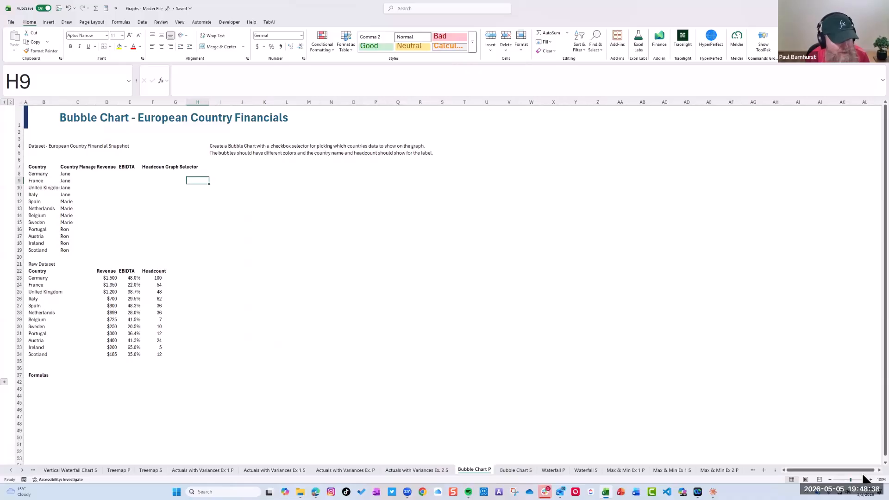
On the Bubble Chart P sheet, widen the Country Manager column and autofit columns D to G to their contents
click(871, 480)
click(871, 480)
click(871, 480)
click(871, 480)
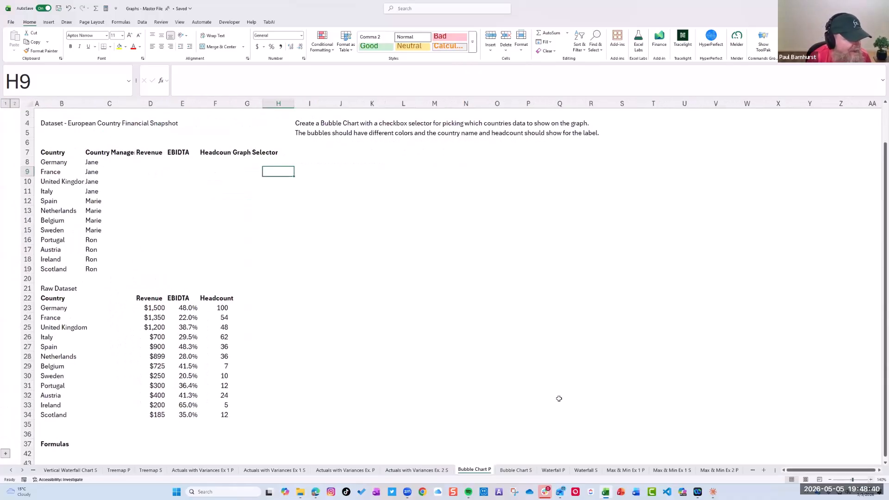
scroll(223, 165, up, 1)
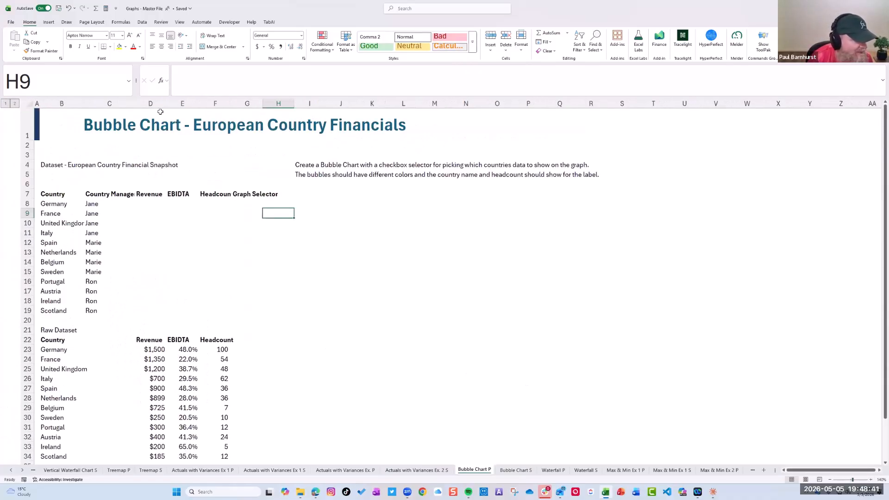
click(123, 104)
drag(134, 103, 288, 102)
key(alt+h)
key(o)
key(i)
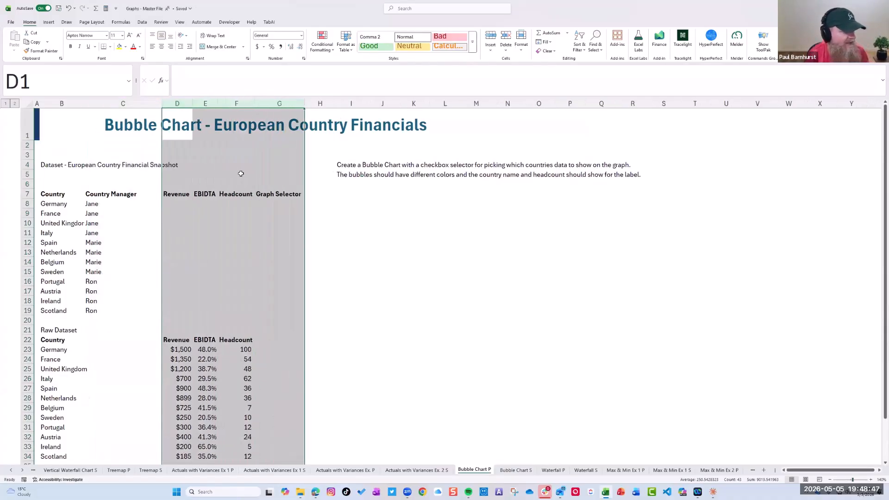
click(181, 211)
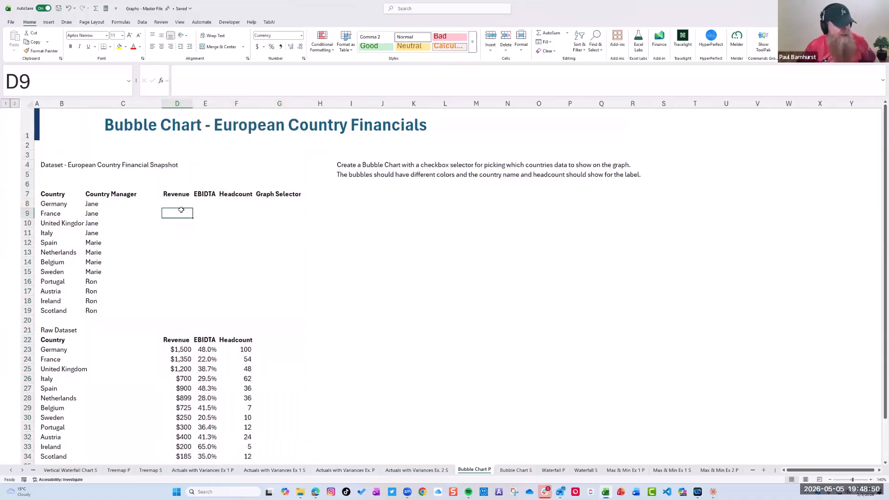
key(Up)
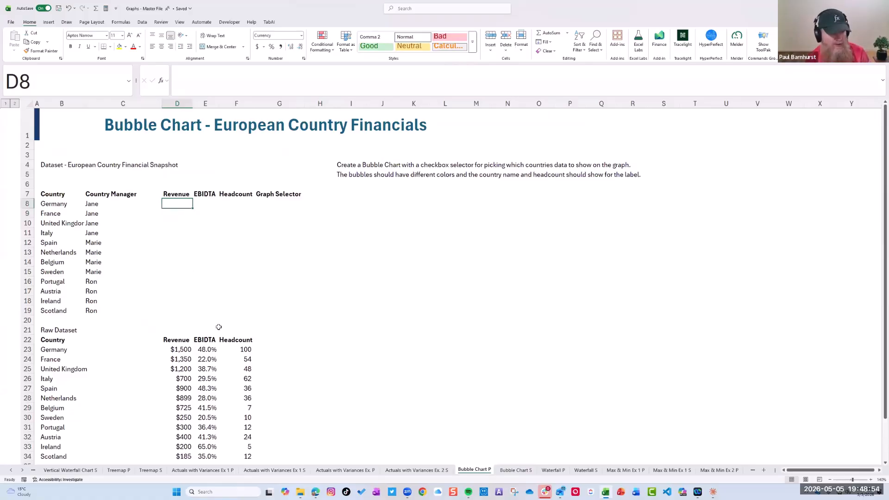
Insert checkboxes in the Graph Selector cells G8:G19 for all the countries from Germany to Scotland
drag(172, 348, 176, 426)
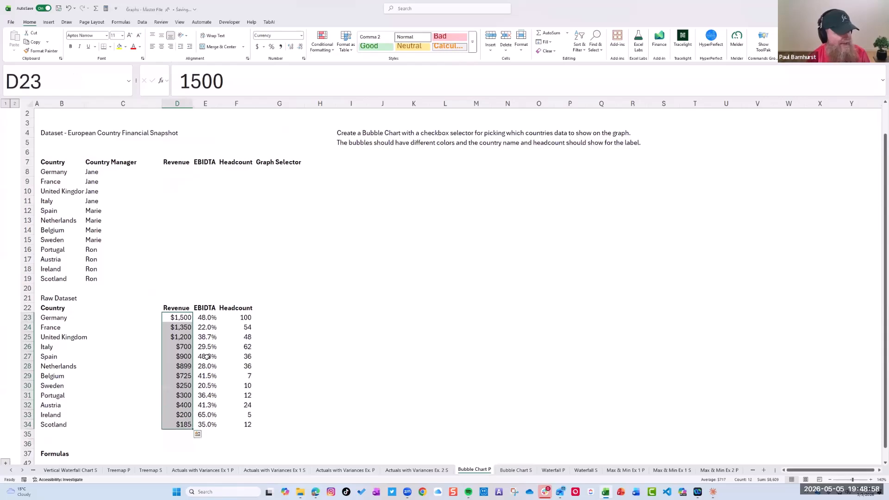
drag(184, 318, 225, 434)
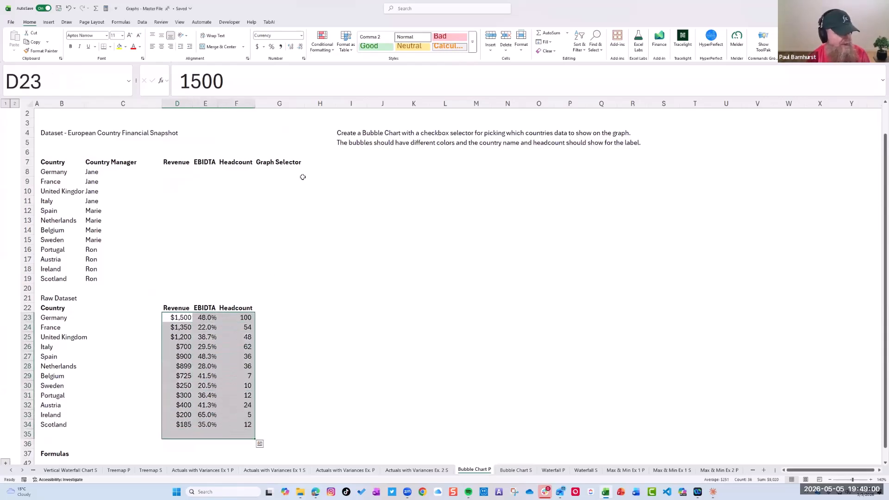
drag(267, 171, 259, 280)
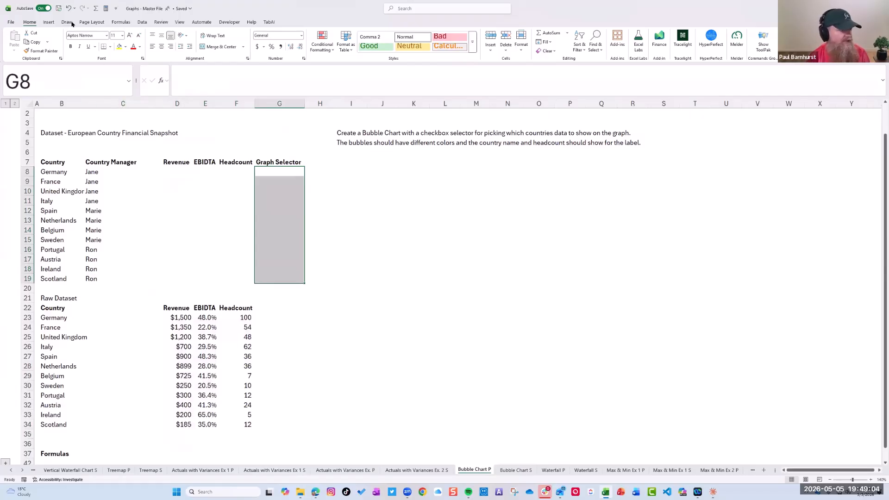
click(51, 22)
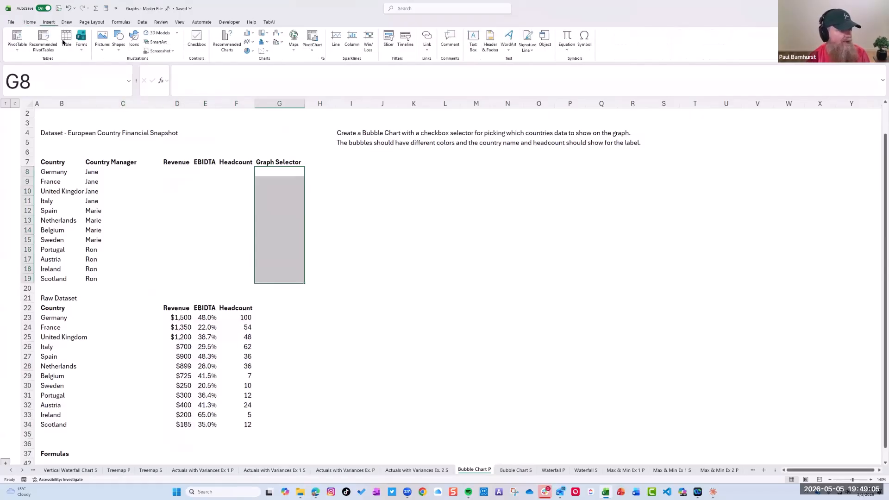
click(196, 46)
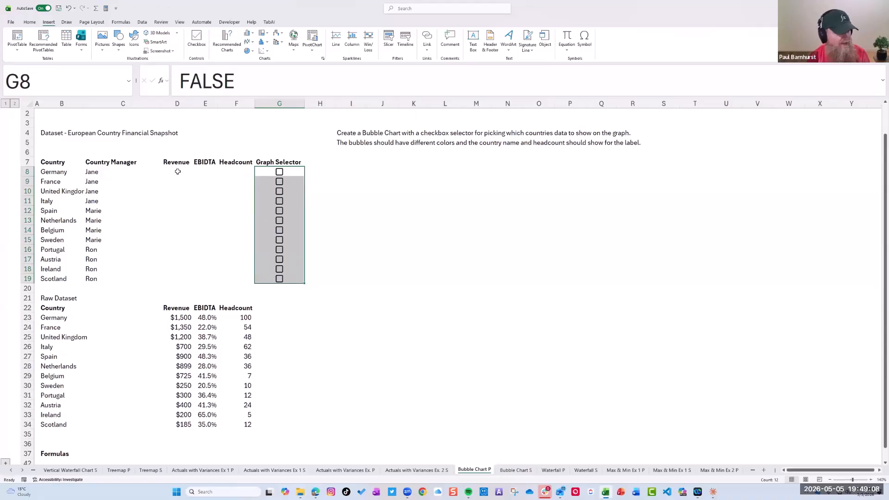
Tick the Graph Selector checkboxes for every country from Germany down to Ireland
click(178, 172)
click(279, 171)
click(279, 182)
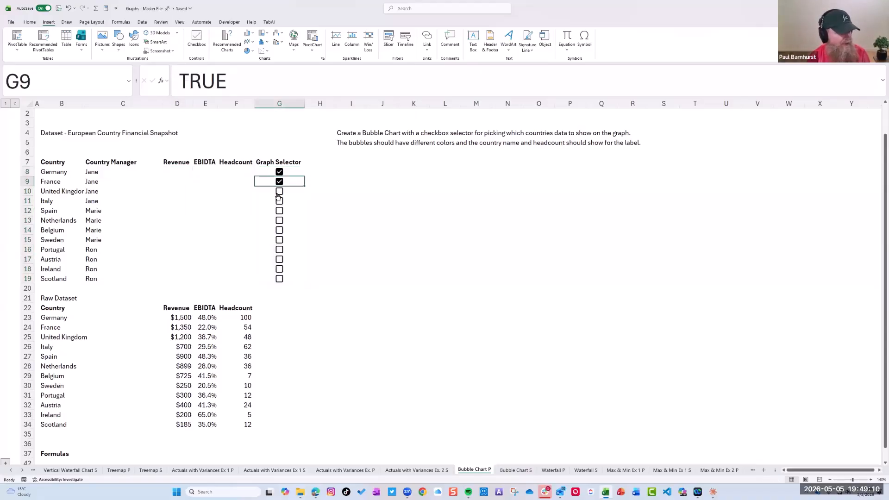
click(280, 192)
click(279, 201)
click(279, 211)
click(280, 231)
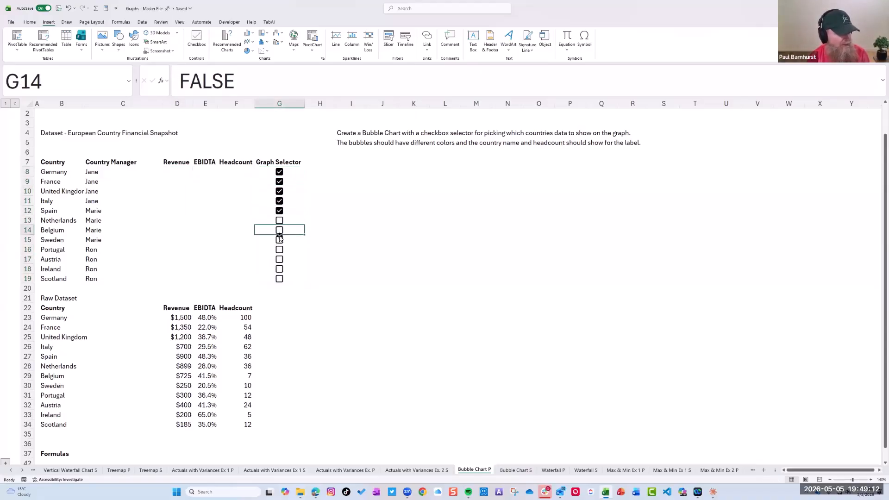
click(279, 221)
click(280, 230)
click(279, 240)
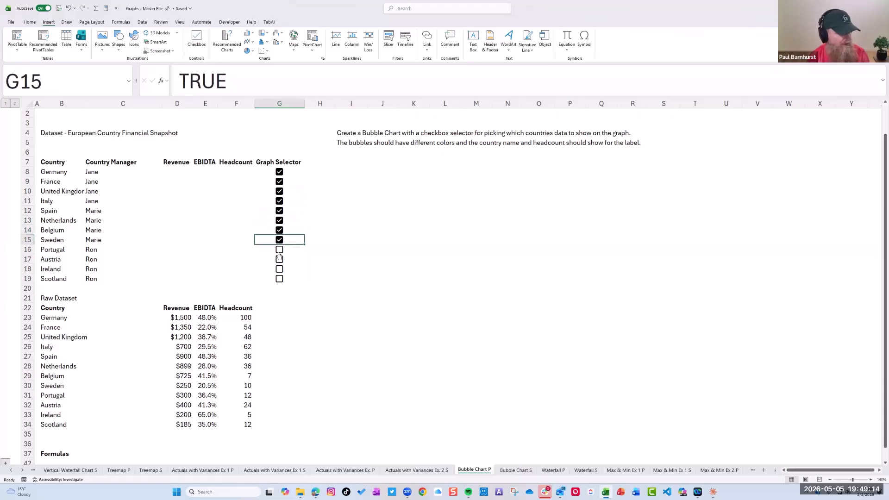
click(280, 250)
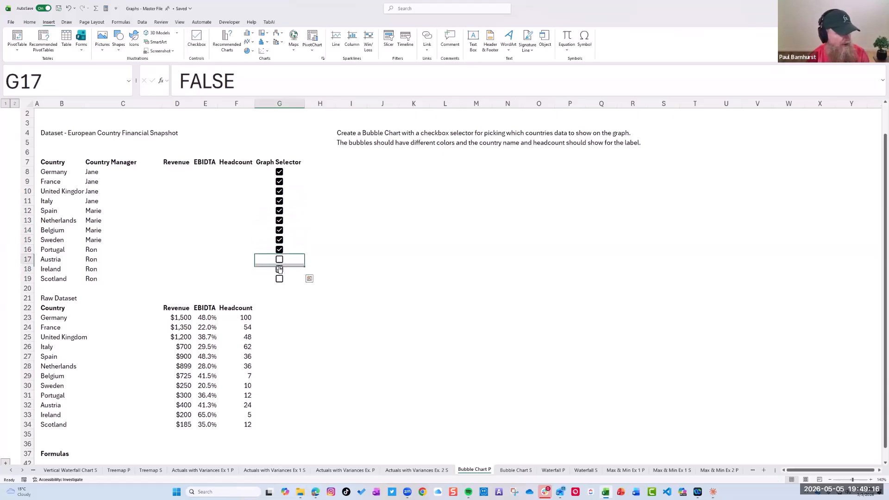
click(279, 259)
click(279, 269)
key(Down)
Begin an IF formula in Germany's Revenue cell D8 that tests whether the selector range G8:G19 equals true
click(186, 177)
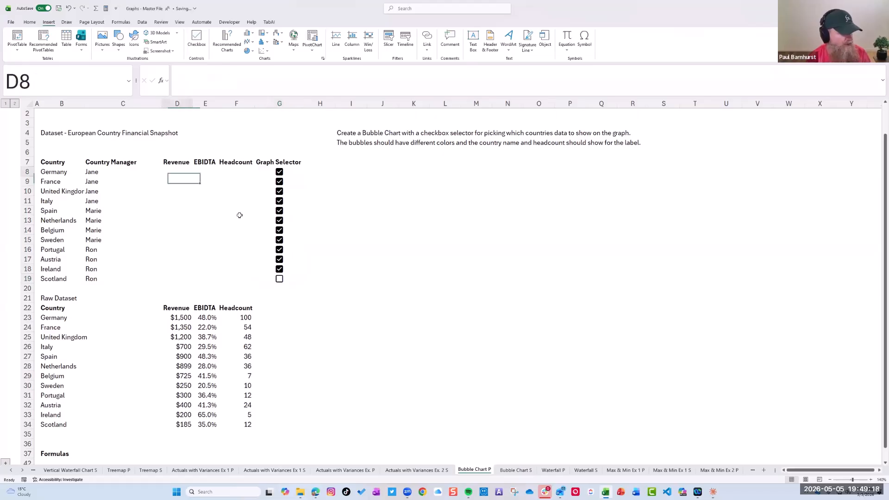
text(=IF()
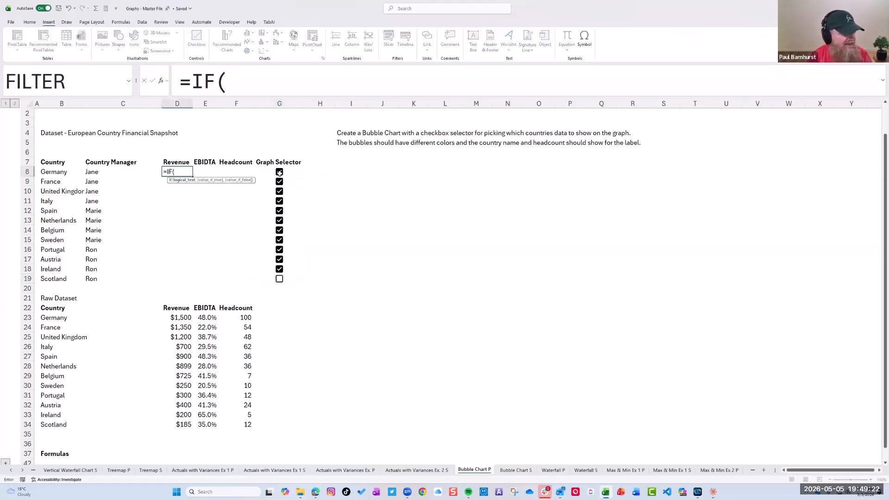
click(279, 171)
click(271, 87)
text(=True)
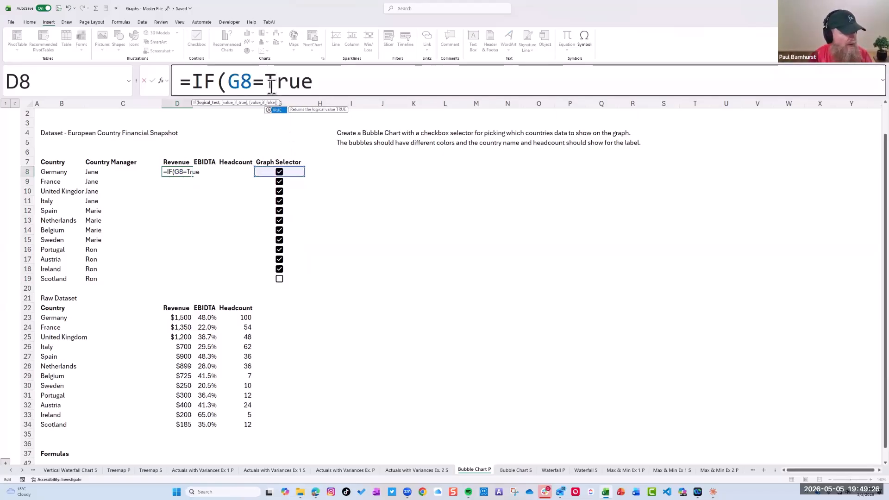
click(271, 87)
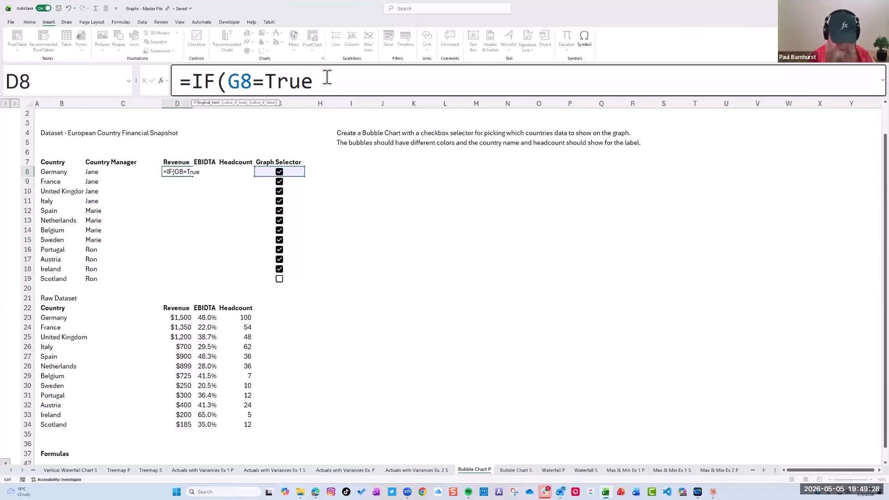
key(BackSpace)
key(BackSpace)
key(BackSpace)
key(BackSpace)
key(BackSpace)
key(BackSpace)
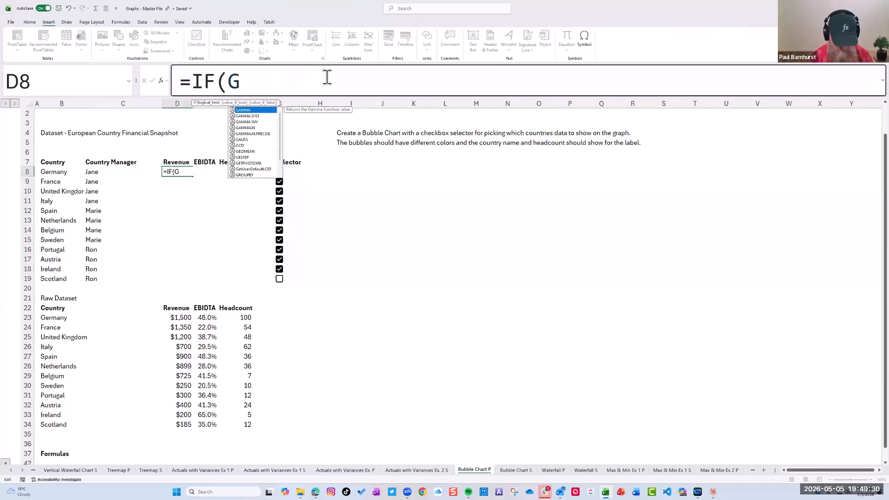
text(8:G19)
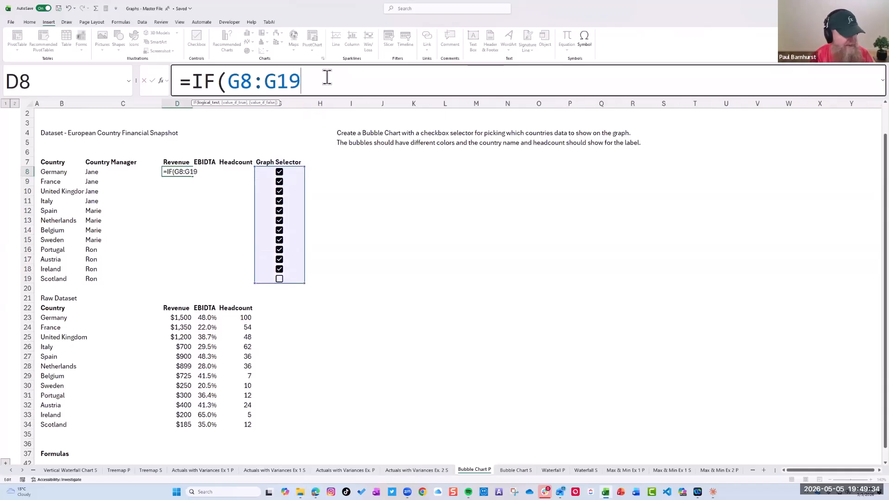
text(=tr)
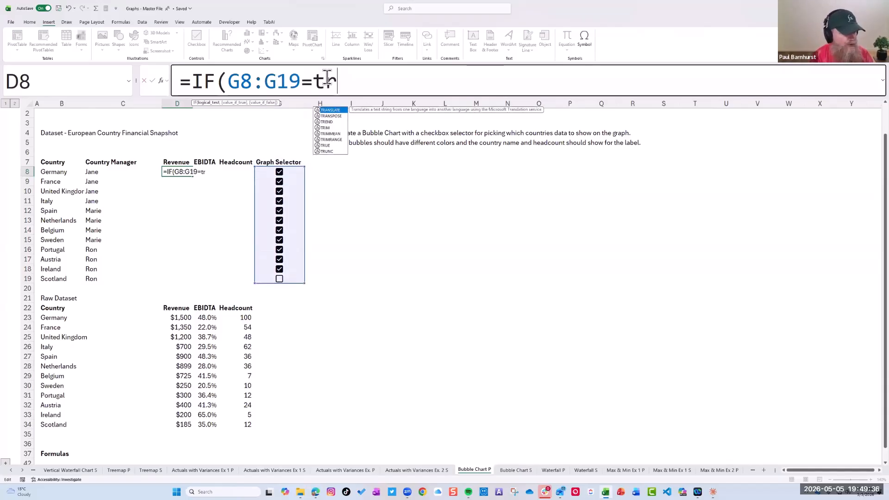
text(ue,)
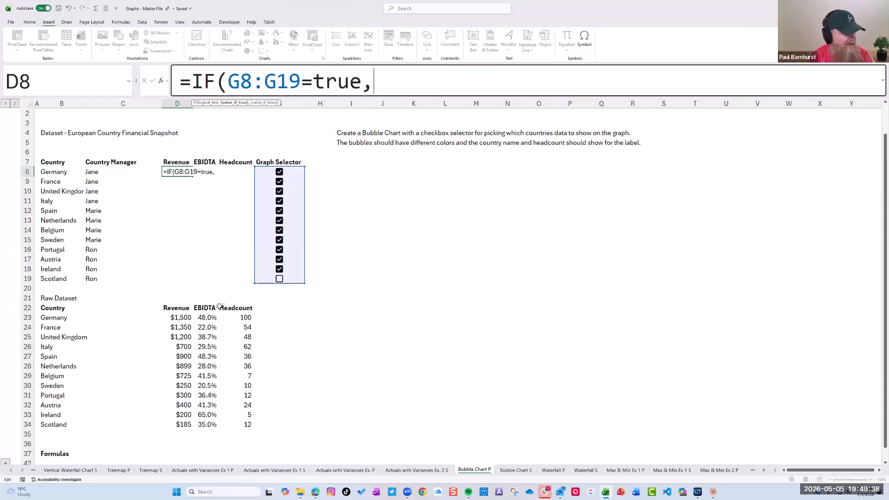
Complete the D8 formula with raw revenue D23:D34 as the true value and the selector range locked as $G$8:$G$19
drag(185, 318, 183, 425)
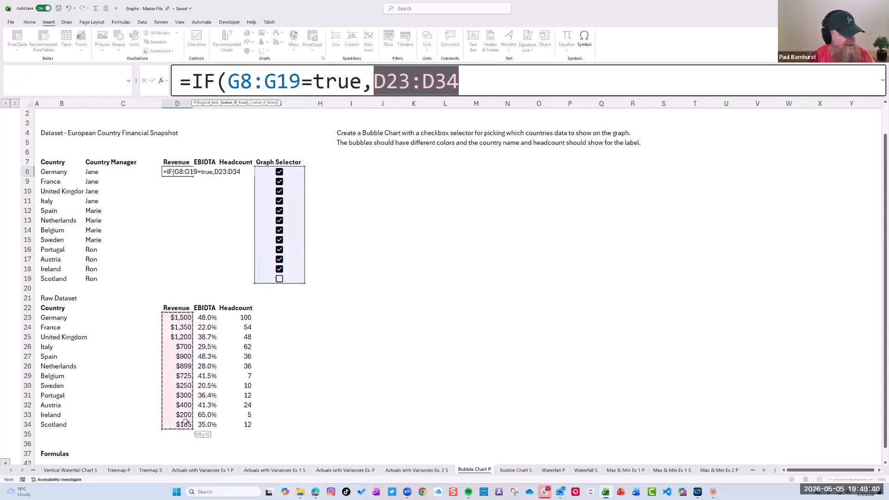
drag(252, 87, 262, 87)
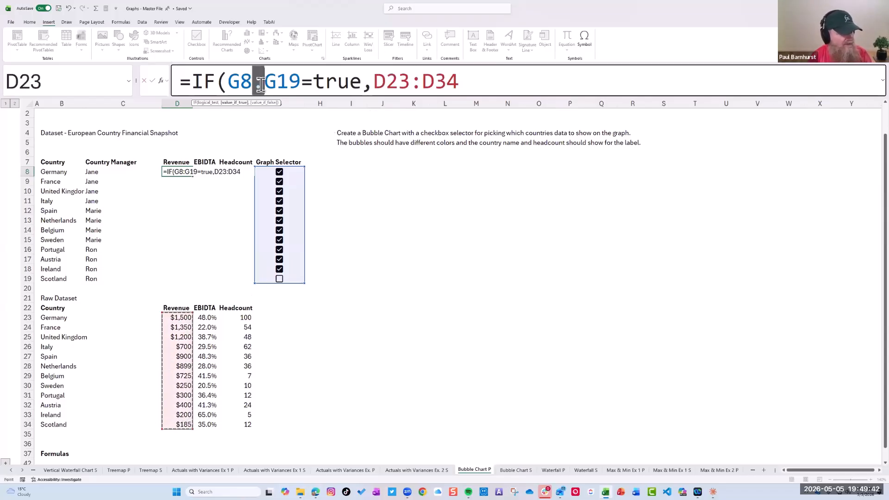
key(F4)
key(Right)
text())
key(Return)
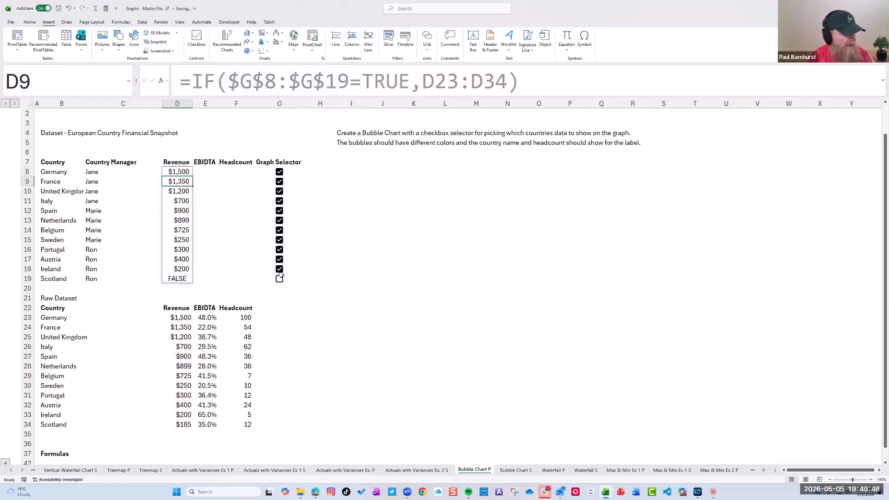
Tick Scotland's Graph Selector checkbox and add NA() as the value-if-false in the D8 formula
click(280, 277)
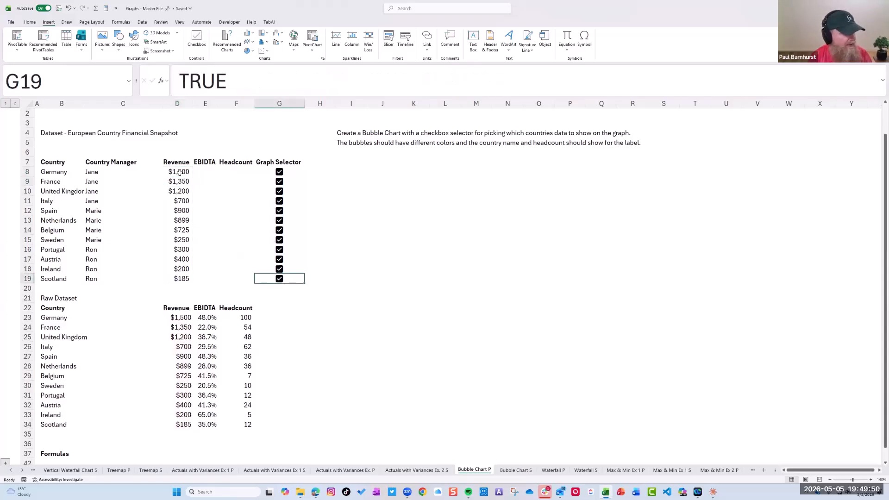
click(180, 172)
click(509, 81)
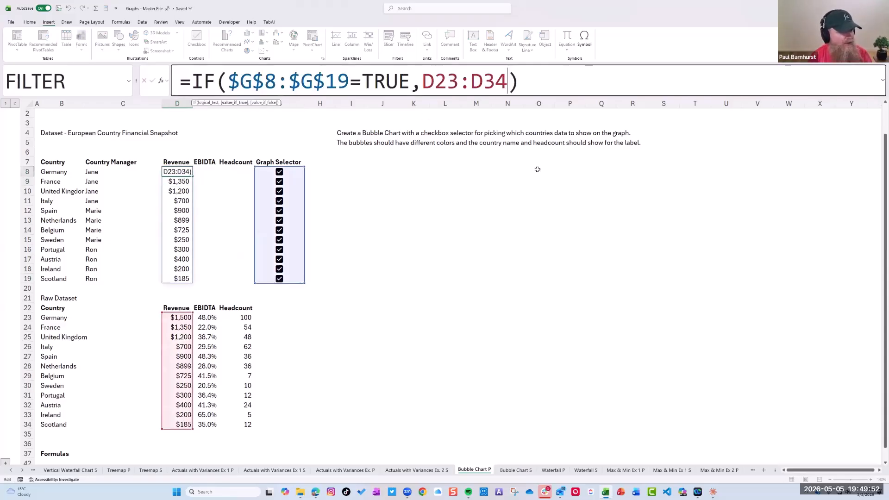
text(,NA()
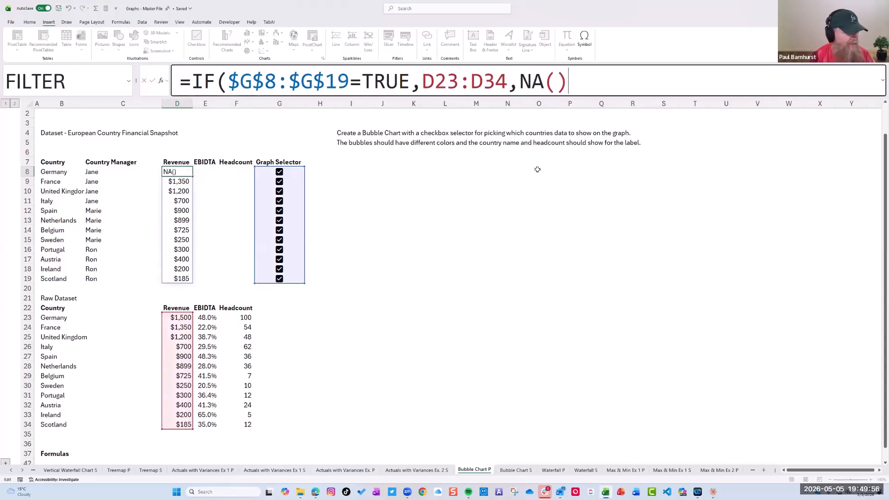
text())
key(Return)
Test the Revenue formula by unticking and re-ticking the selectors for Germany, France, United Kingdom and Italy
click(280, 172)
click(279, 182)
click(279, 192)
click(279, 201)
click(279, 191)
click(280, 182)
click(280, 172)
click(279, 201)
Fill the D8 formula across to E8 in the EBIDTA column and copy the percentage format from E9 onto E8
click(183, 170)
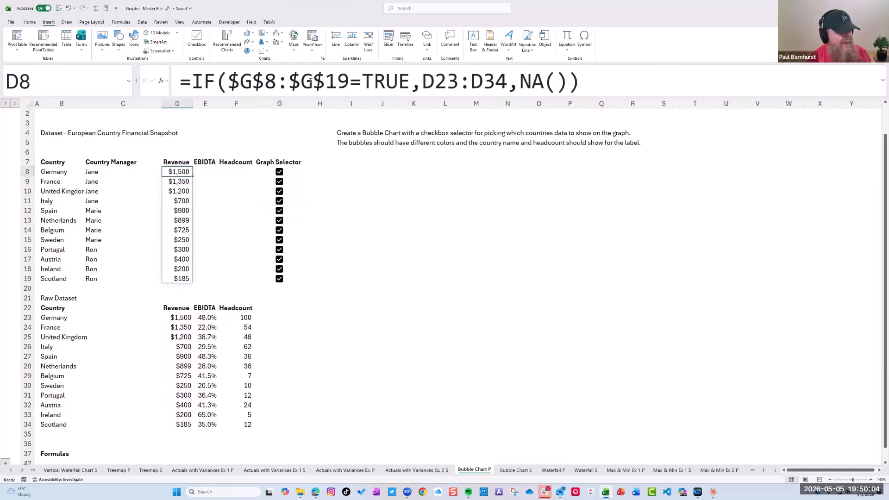
drag(191, 176, 189, 176)
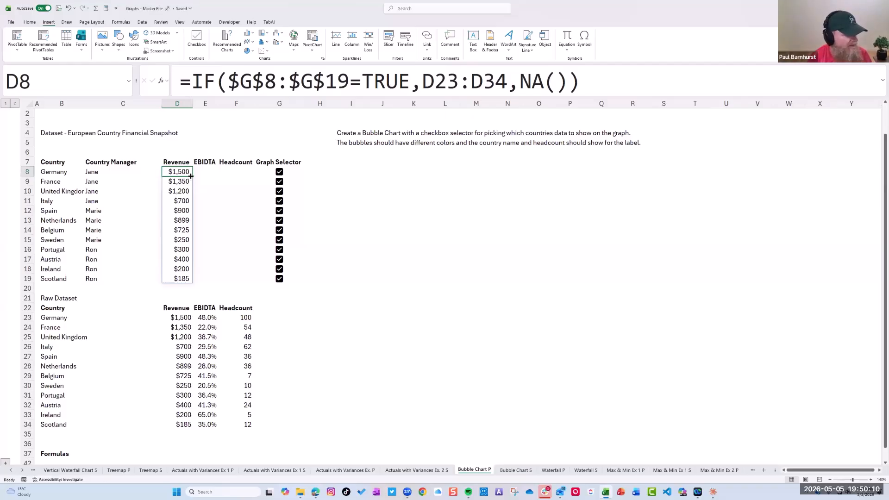
drag(193, 176, 218, 178)
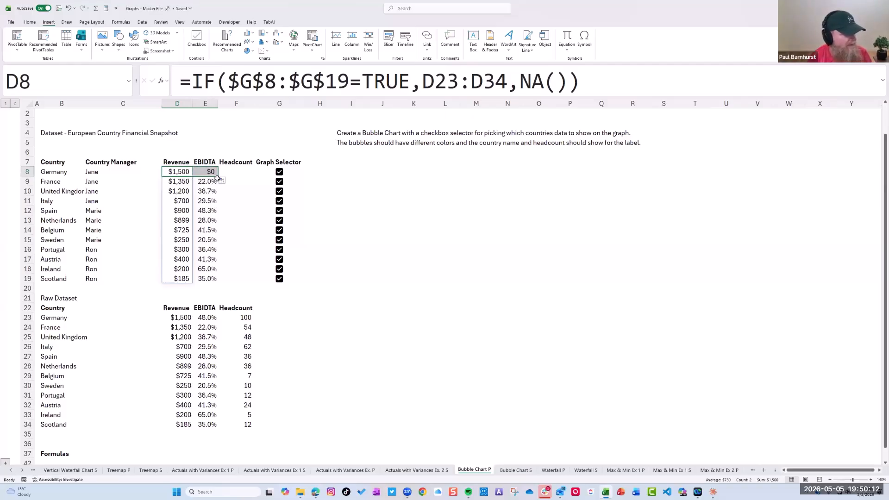
click(207, 180)
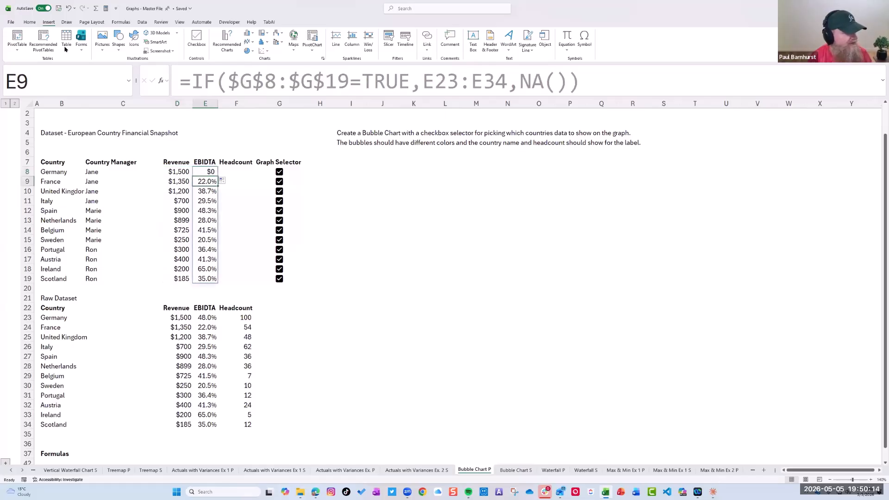
click(30, 21)
click(41, 51)
click(209, 174)
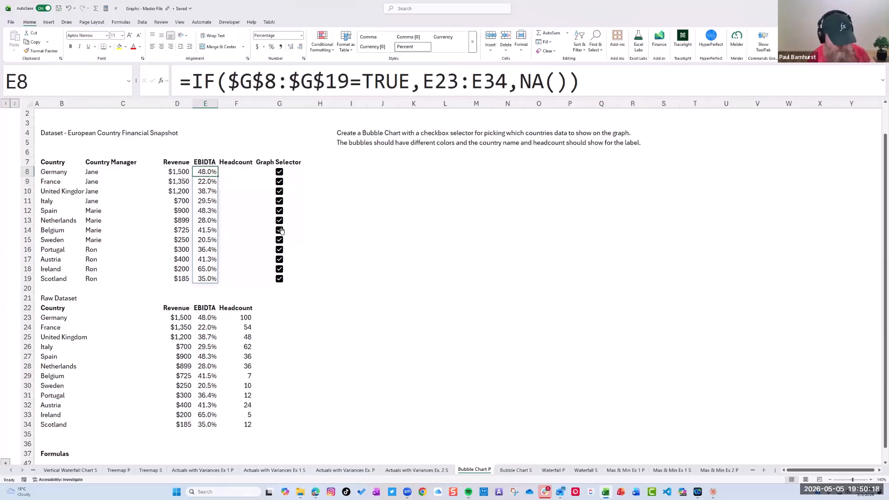
Copy the formula in E8 and paste only the formula into Headcount cell F8
key(ctrl+c)
key(Right)
key(ctrl+alt+v)
key(f)
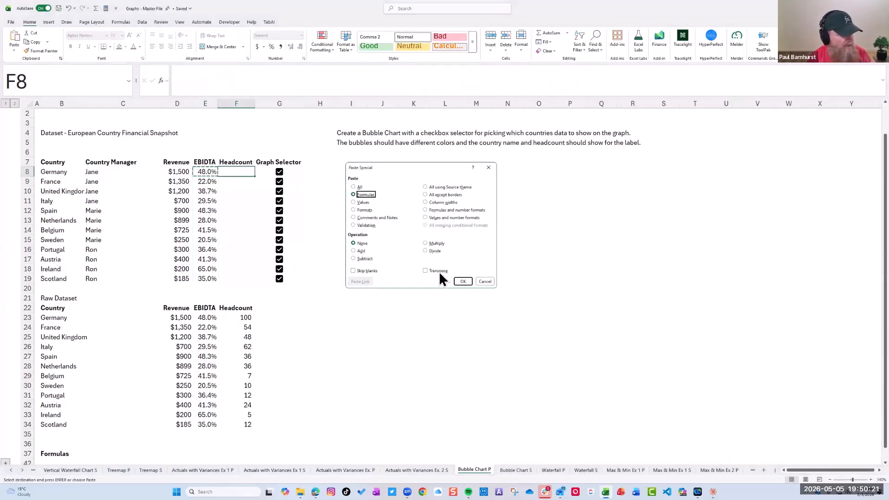
click(466, 283)
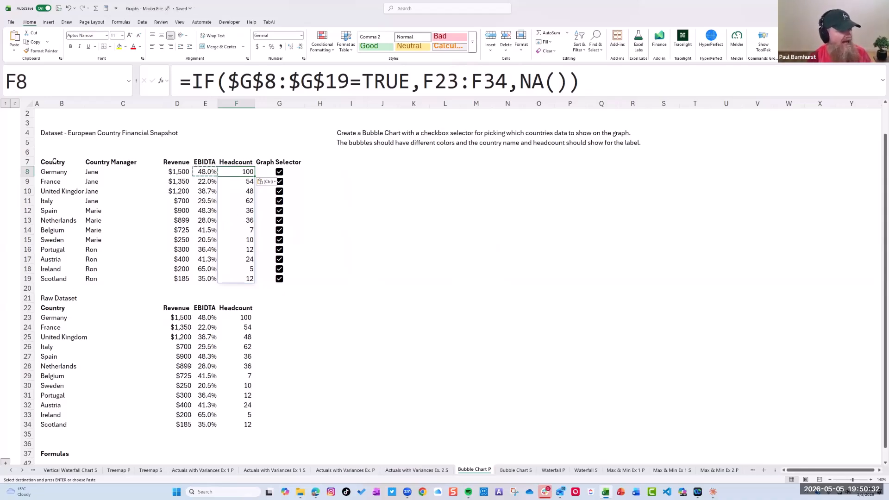
Insert a 3-D Bubble chart from the Country, Revenue, EBIDTA and Headcount data in rows 7 to 19, using the single-series EBIDTA layout
drag(55, 163, 60, 279)
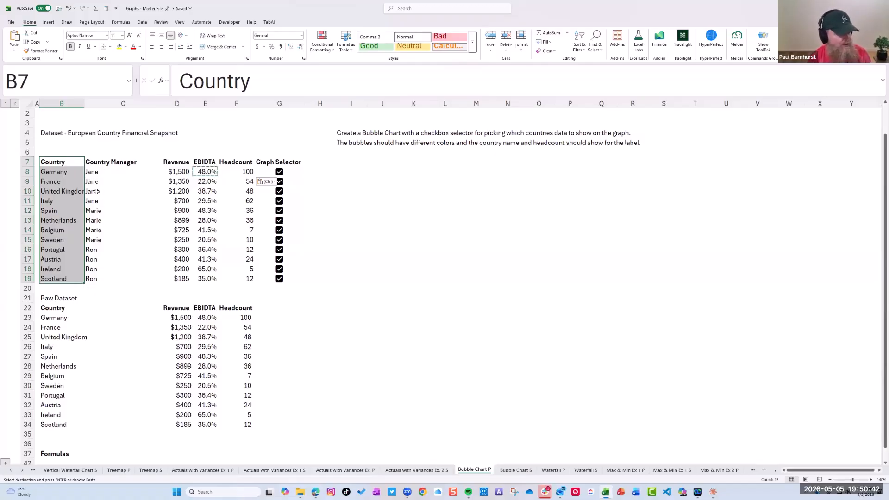
drag(176, 163, 242, 278)
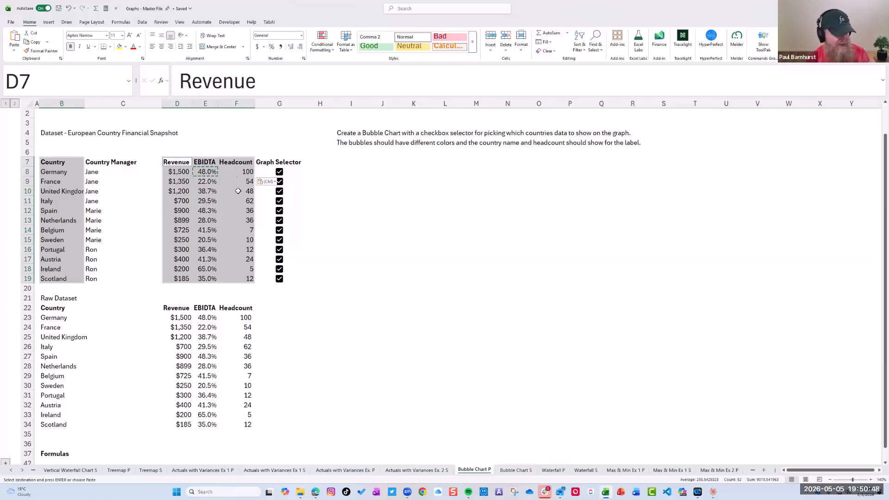
click(49, 23)
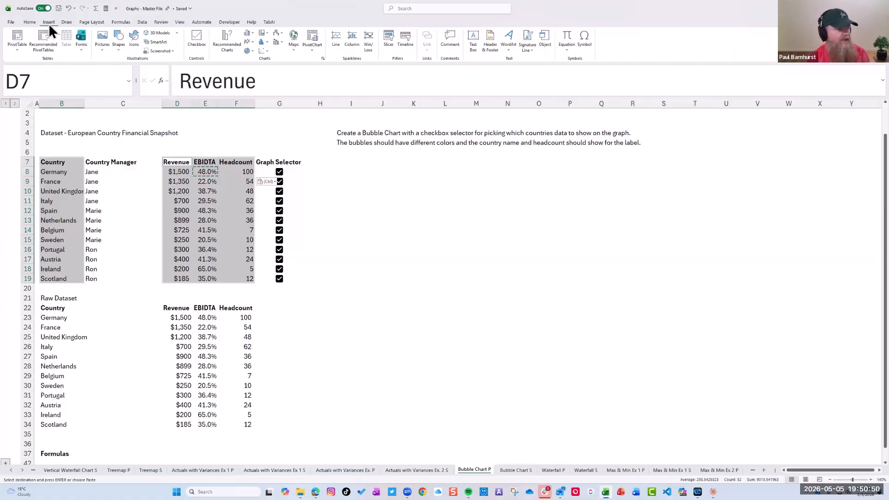
click(227, 48)
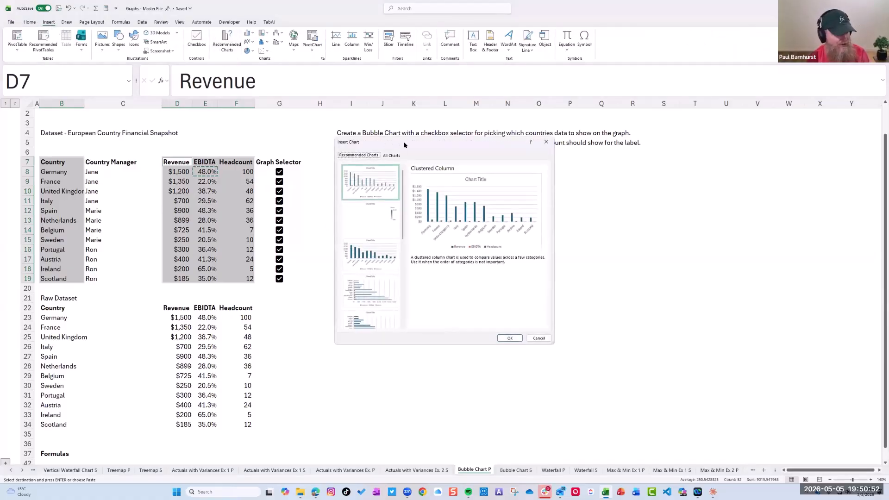
click(396, 156)
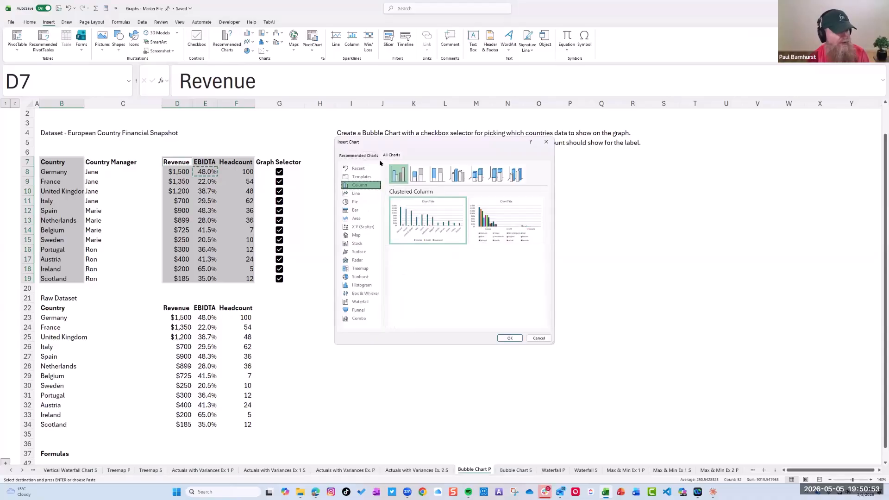
click(366, 227)
click(515, 174)
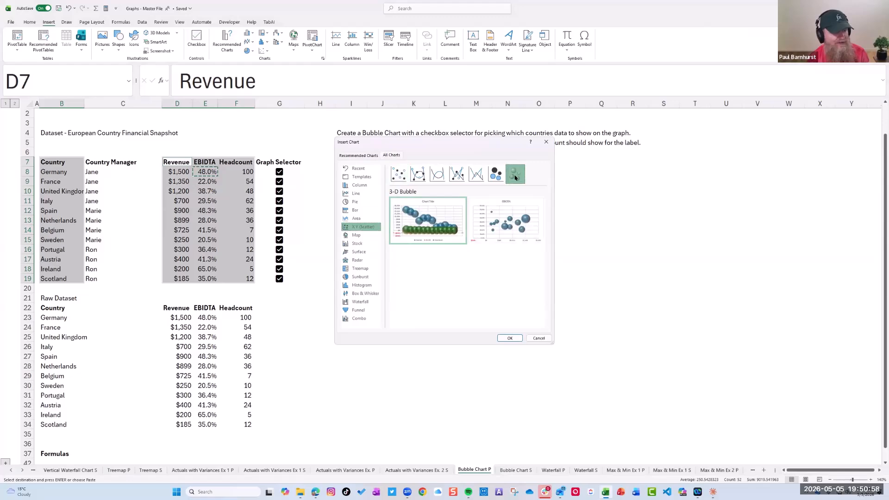
mouse_move(513, 228)
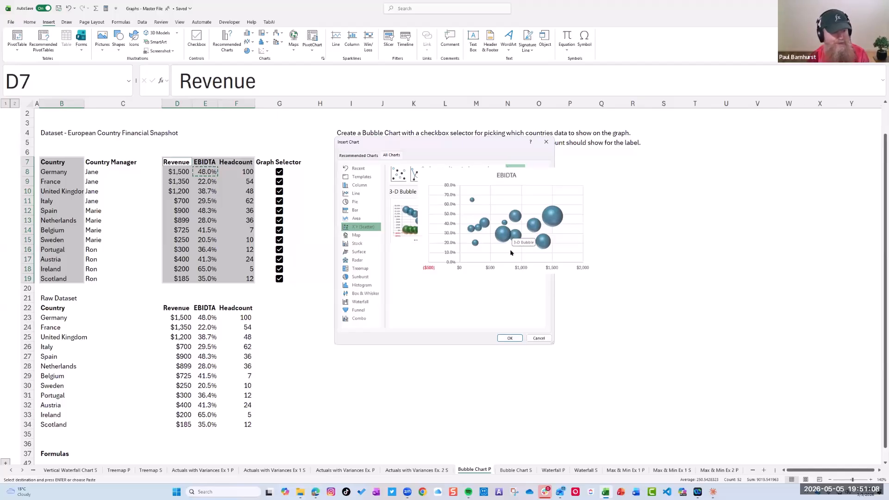
click(510, 338)
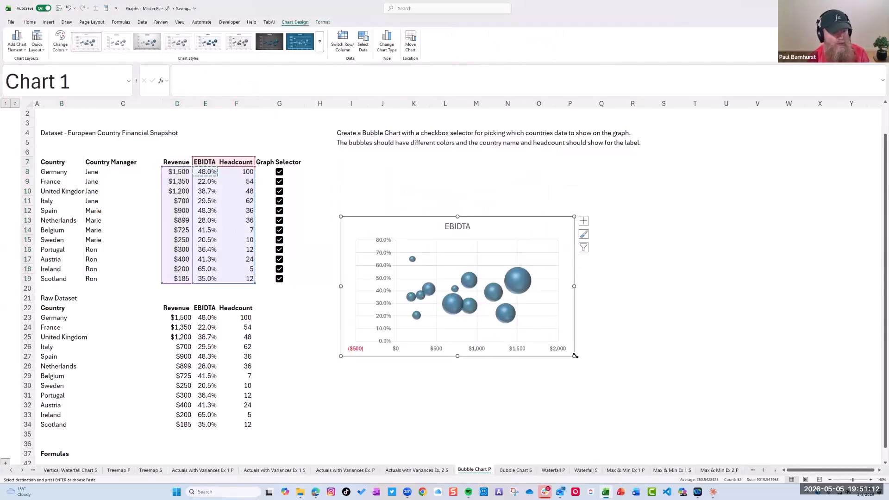
Enlarge the bubble chart and move it up to just beneath the instruction text
drag(575, 356, 704, 401)
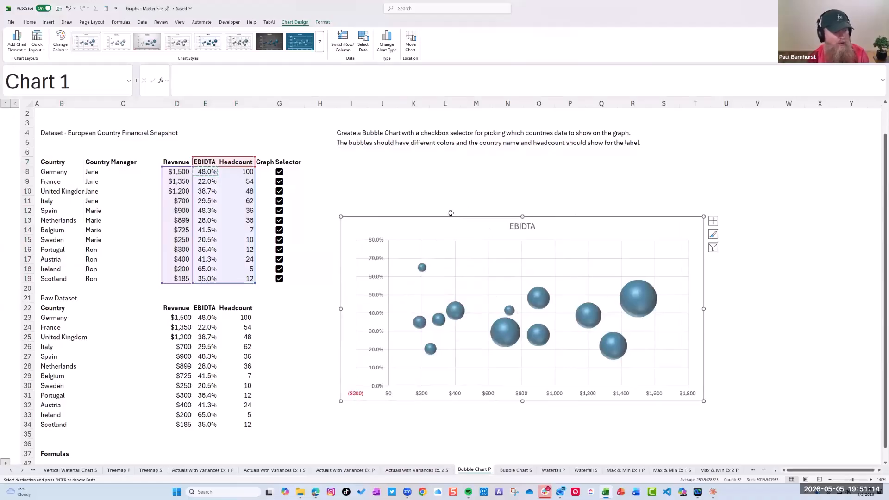
drag(448, 219, 438, 180)
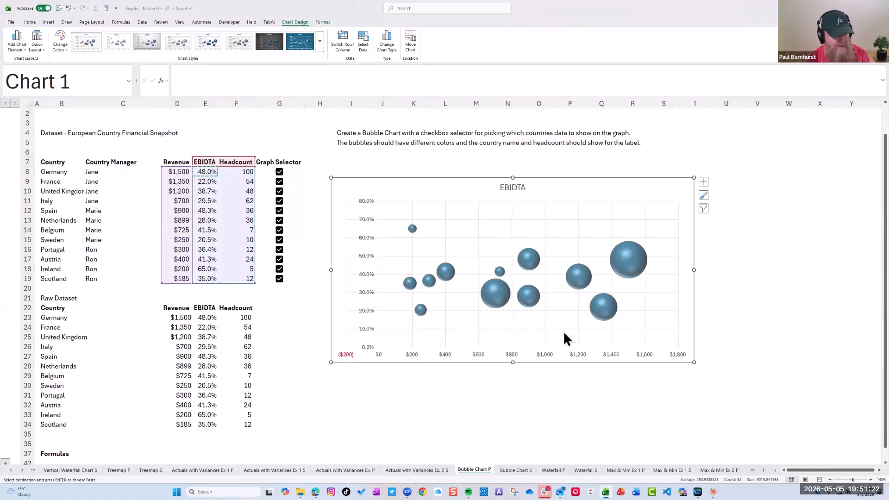
Set the chart's horizontal revenue axis bounds to a minimum of 0 and a maximum of 1700
click(345, 355)
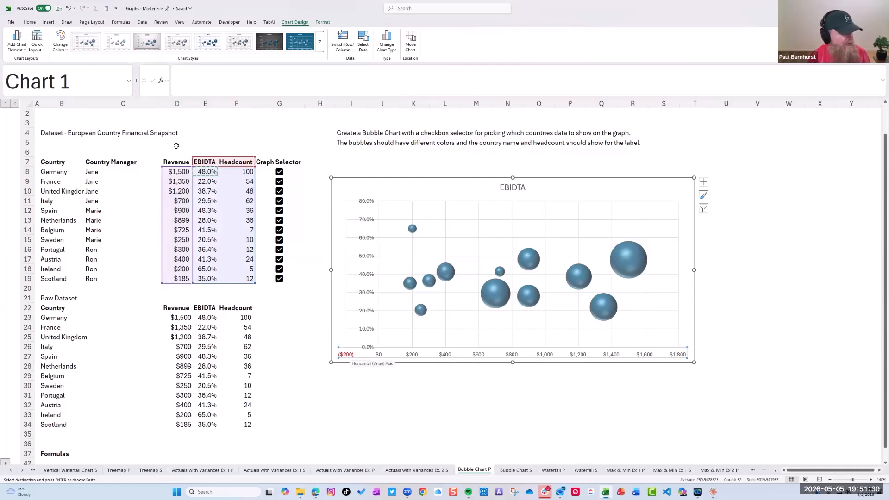
double_click(357, 347)
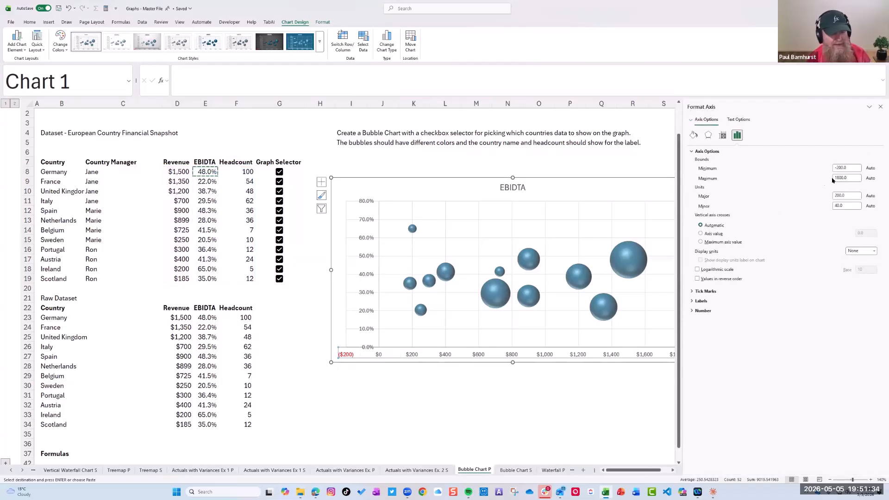
double_click(838, 168)
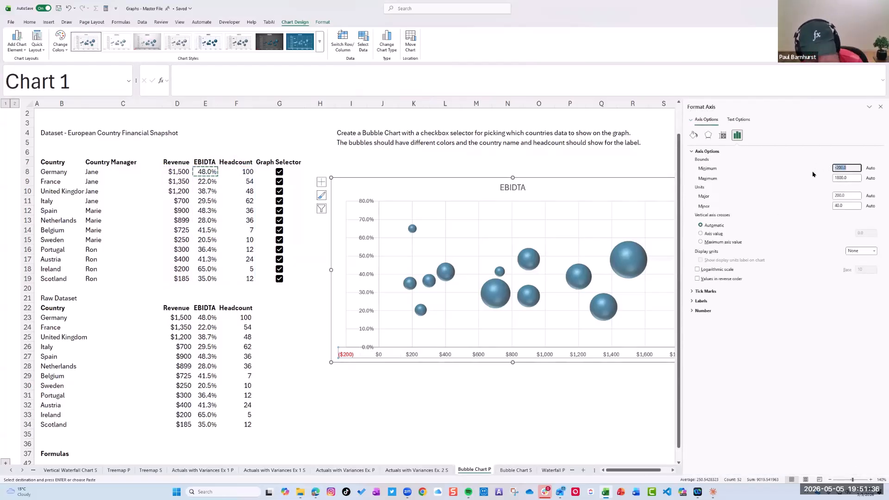
text(0)
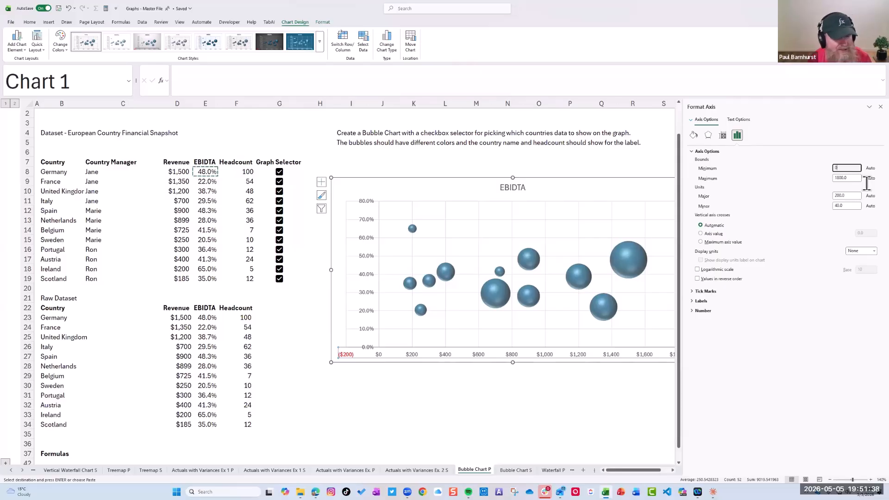
key(Tab)
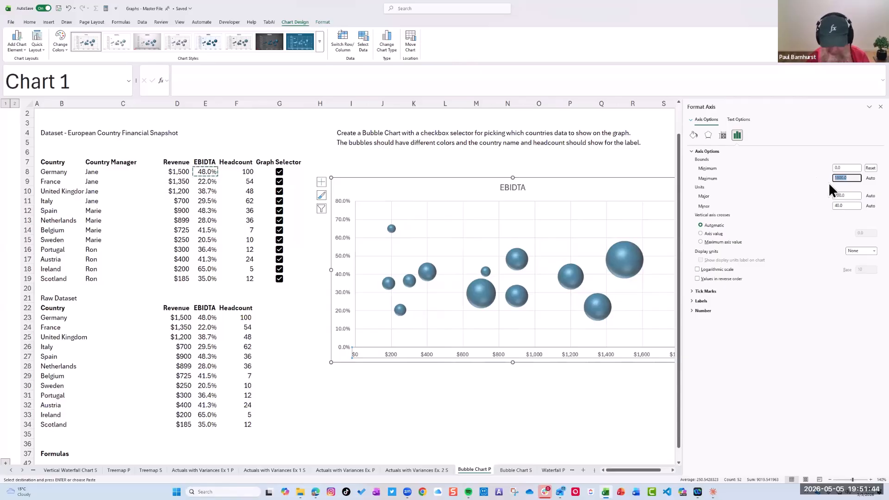
text(17)
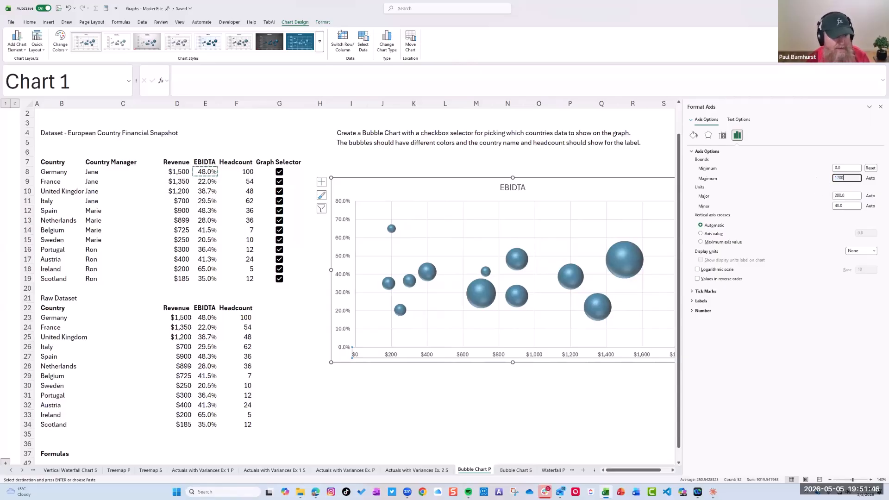
text(00)
key(Return)
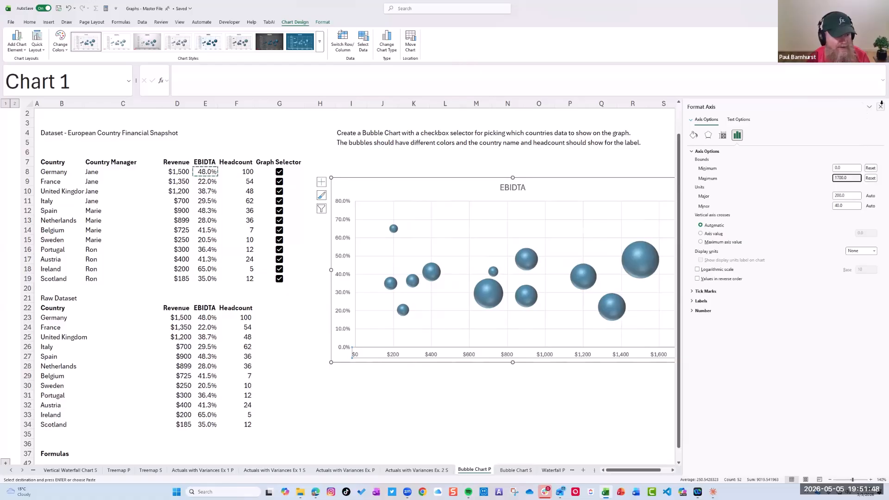
click(880, 106)
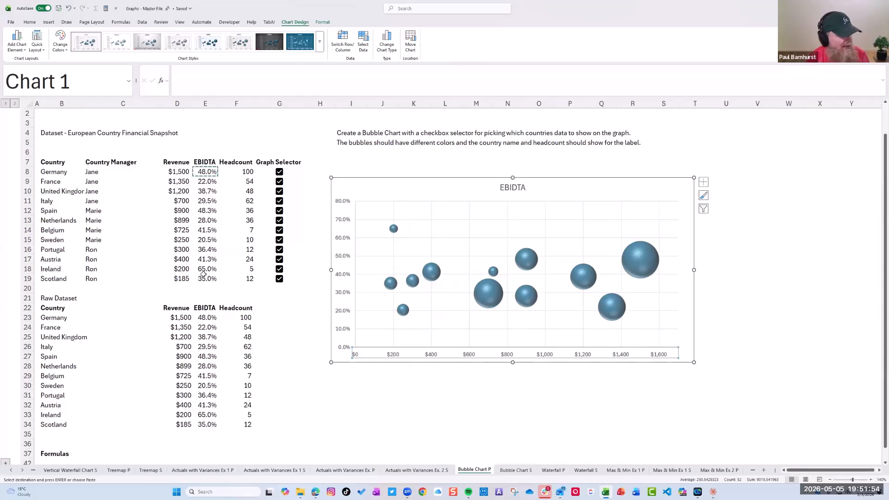
Set the maximum bound of the chart's vertical percentage axis to 0.7
double_click(344, 204)
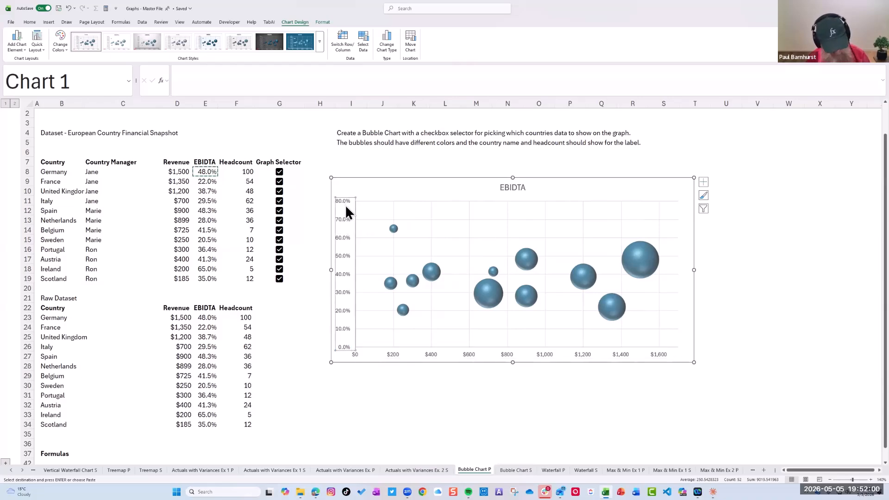
click(852, 177)
key(BackSpace)
text(7)
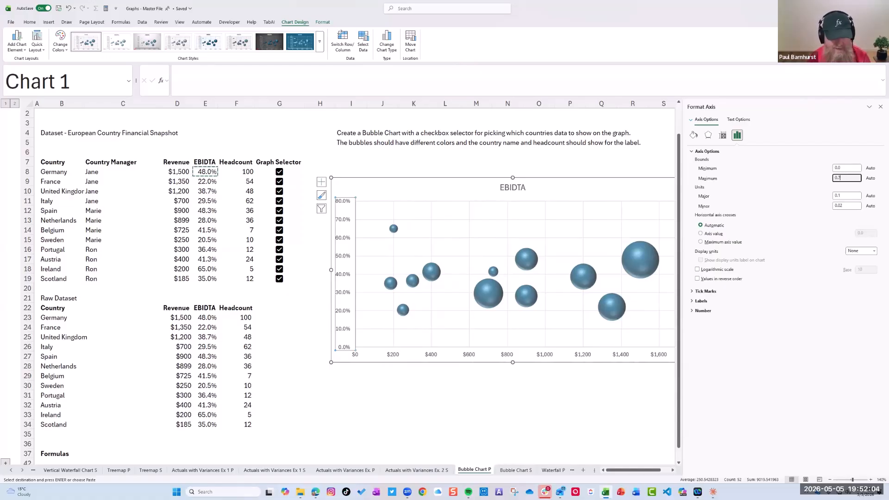
key(Return)
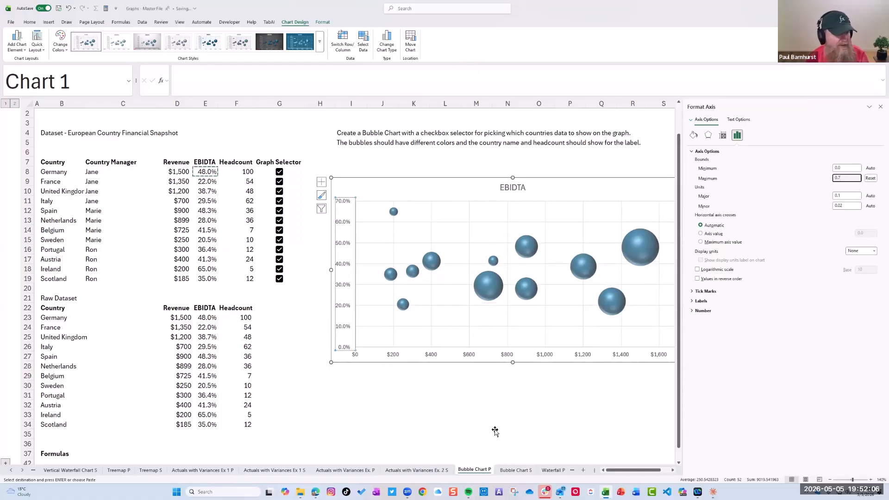
click(494, 433)
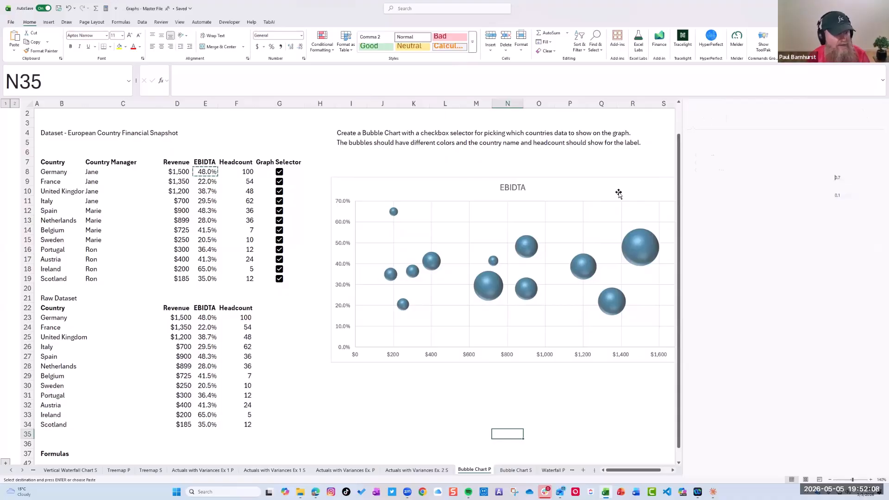
click(881, 107)
Remove the bubble chart's gridlines and set the chart area to No Outline
click(584, 211)
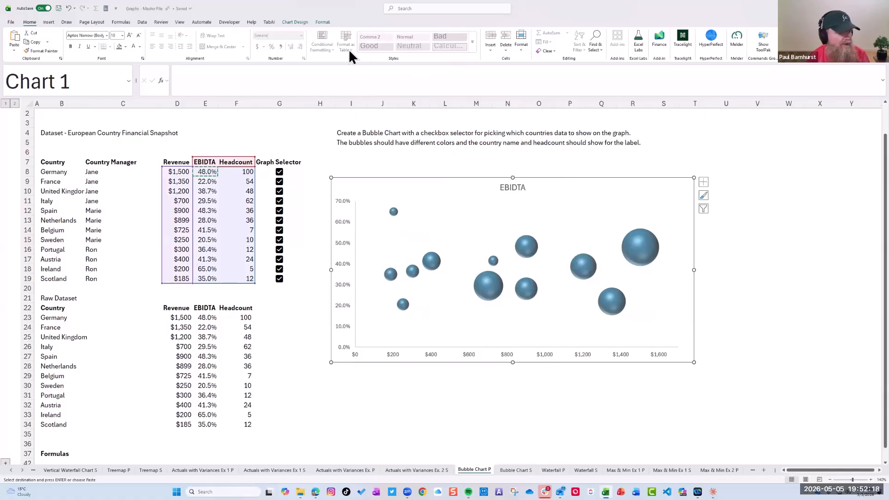
click(323, 21)
click(304, 42)
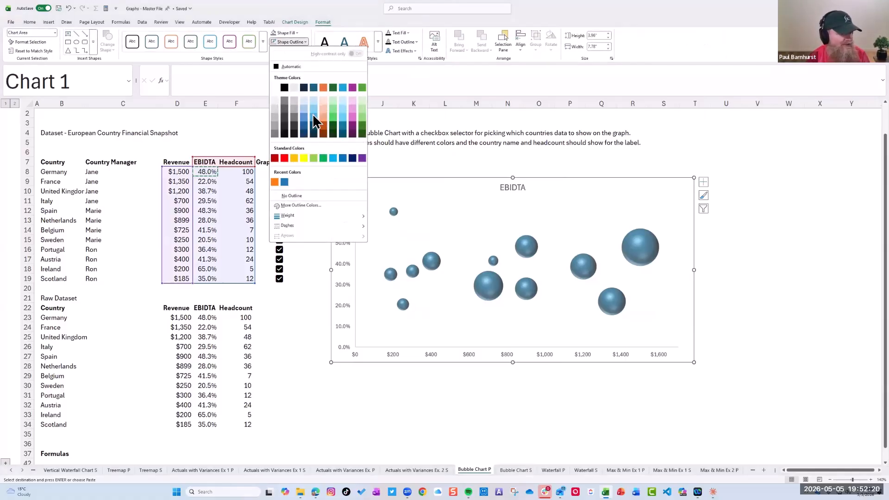
click(299, 193)
click(431, 415)
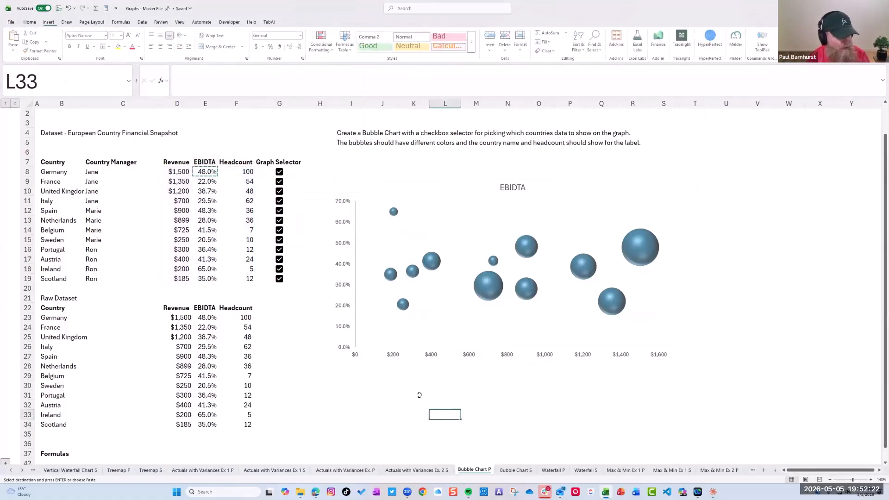
Enlarge the bubble chart slightly and compare it with the finished example on the Bubble Chart S sheet
click(358, 193)
drag(692, 361, 723, 371)
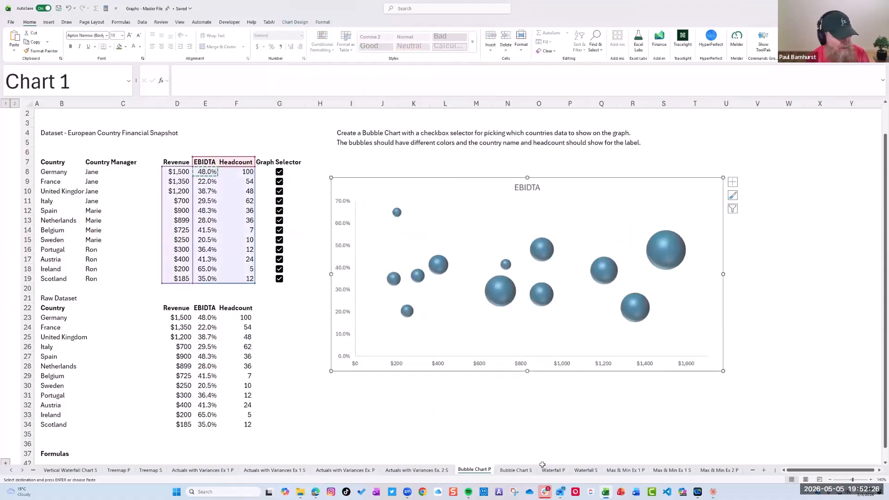
click(516, 470)
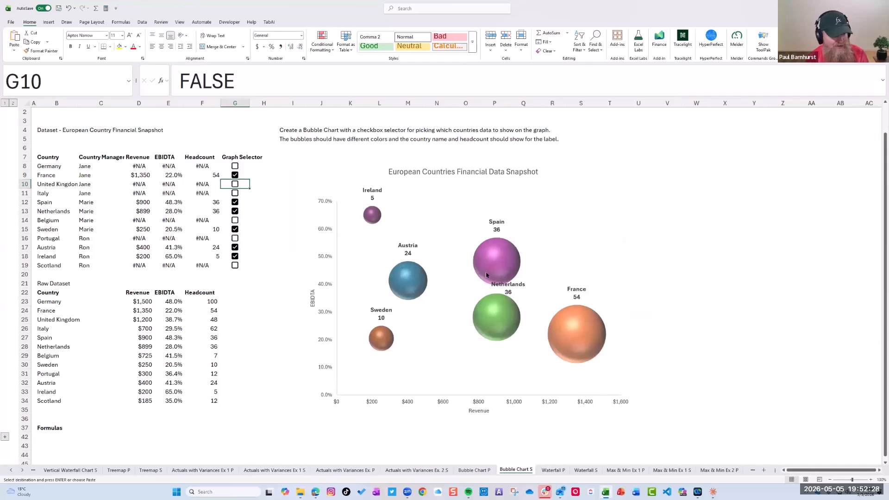
click(468, 471)
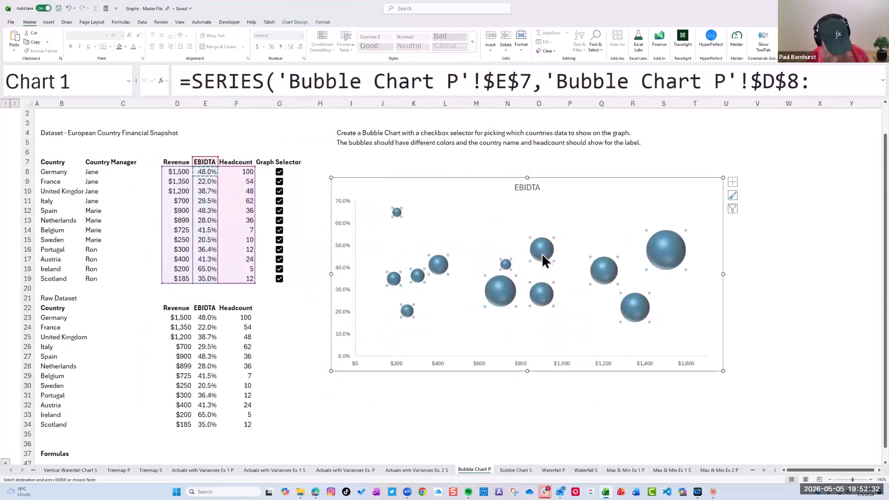
Examine the bubble series' fill, border, effects and series options for a way to color the bubbles differently
double_click(542, 253)
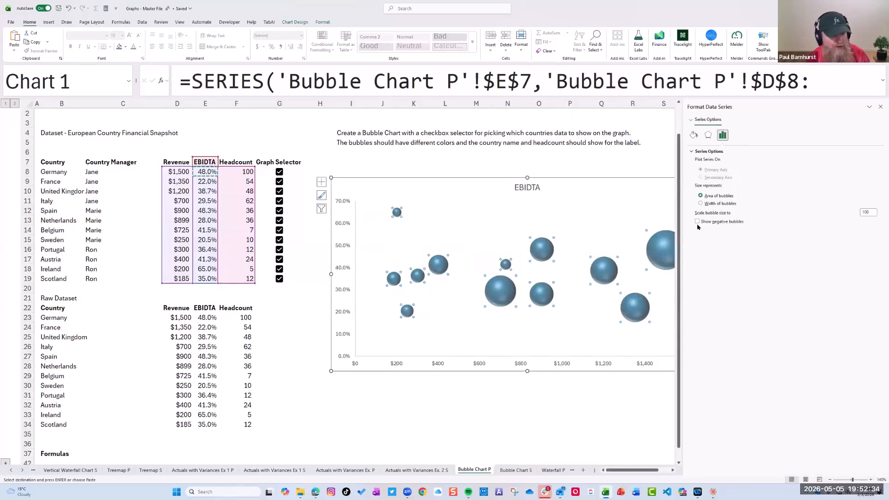
click(694, 134)
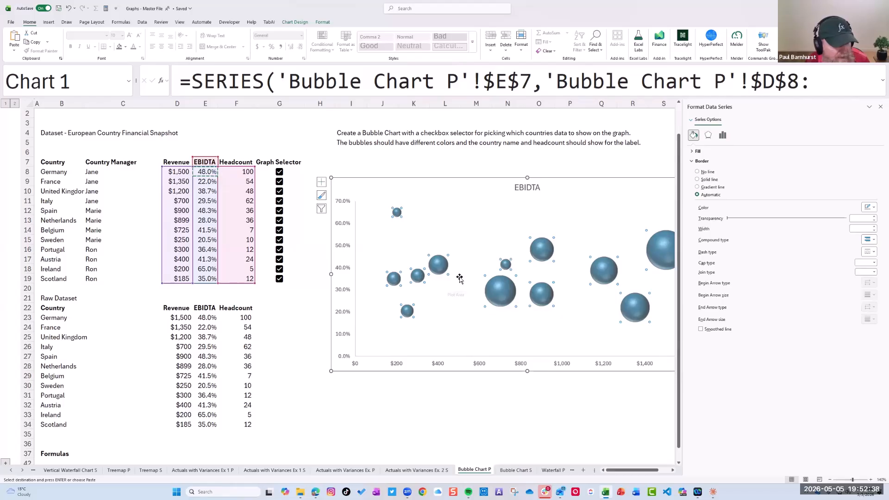
click(723, 136)
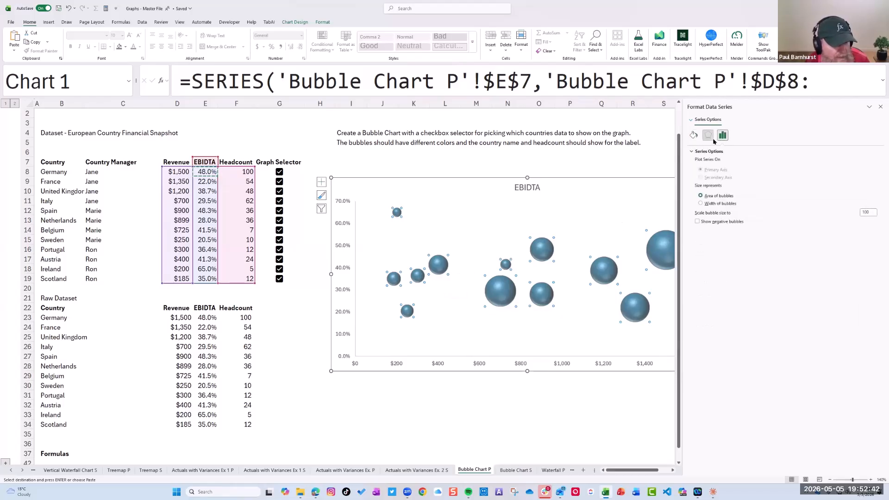
click(708, 135)
click(503, 442)
click(500, 431)
click(500, 299)
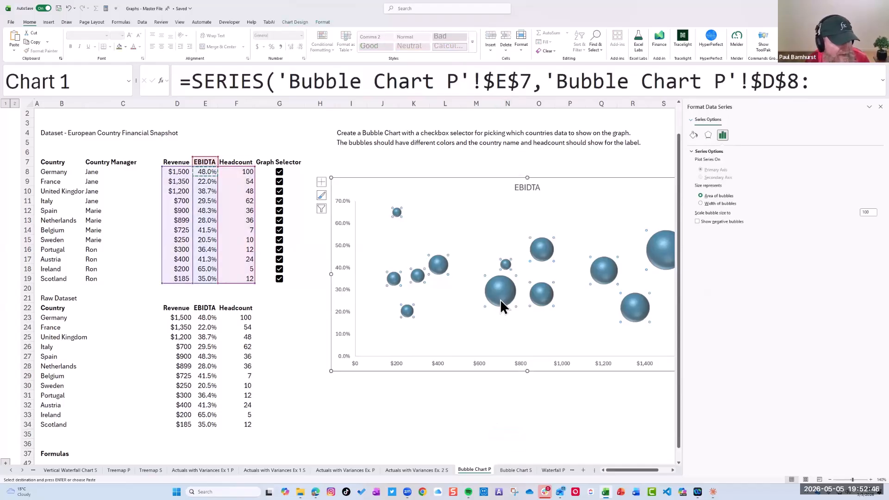
Examine the vertical axis's bounds, units, fill, line and effects options for a way to color the bubbles differently
click(343, 265)
click(346, 245)
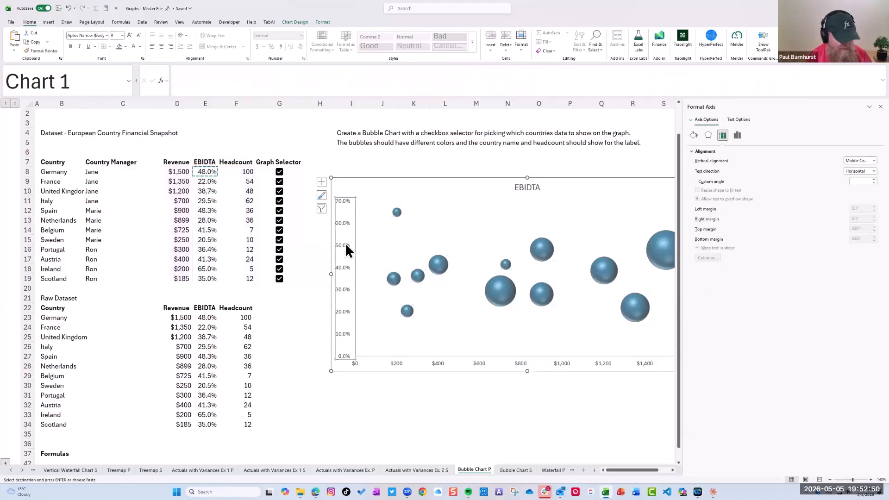
click(737, 135)
click(691, 151)
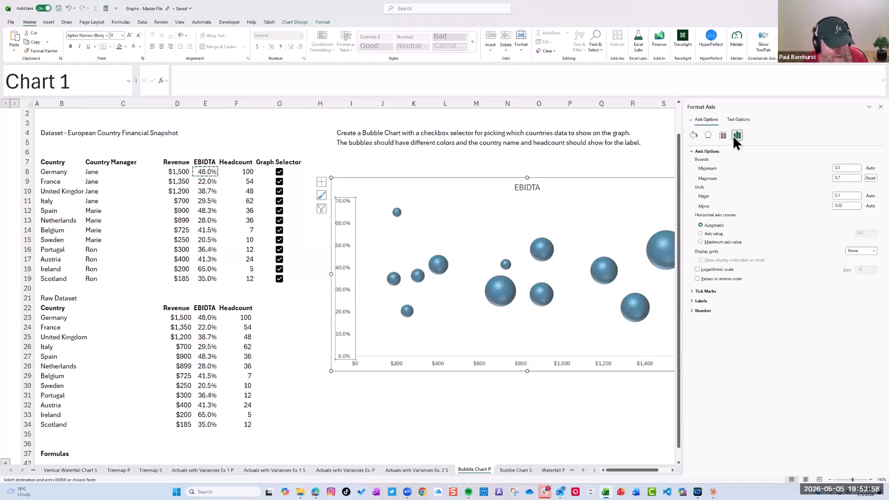
click(737, 120)
click(705, 121)
click(695, 135)
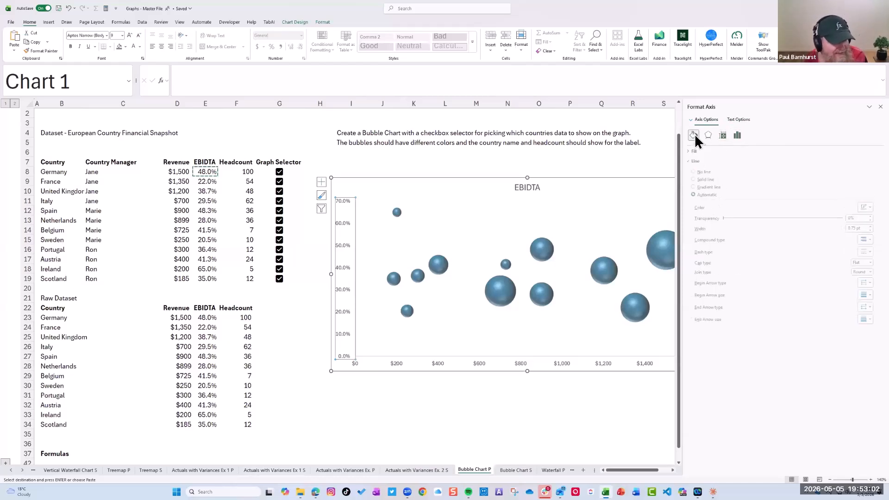
click(707, 135)
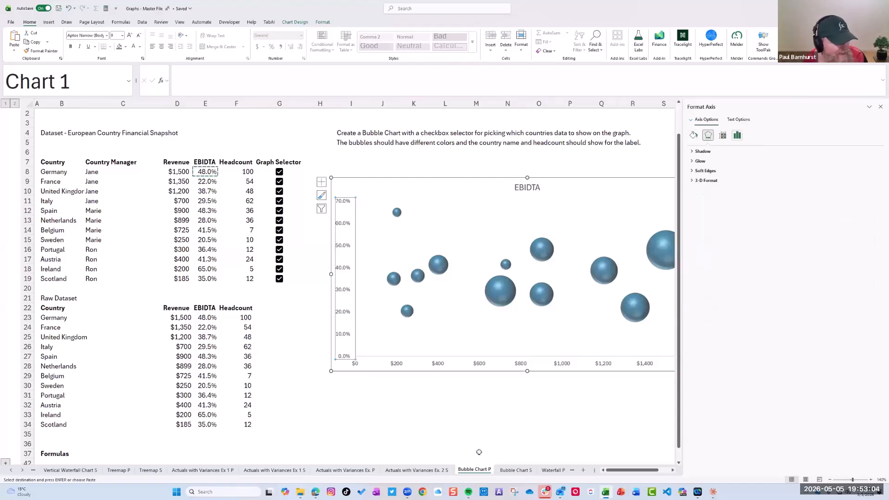
Examine the series and horizontal axis formatting of the finished chart on the Bubble Chart S sheet to see how its bubbles are colored
click(444, 434)
click(516, 470)
click(498, 318)
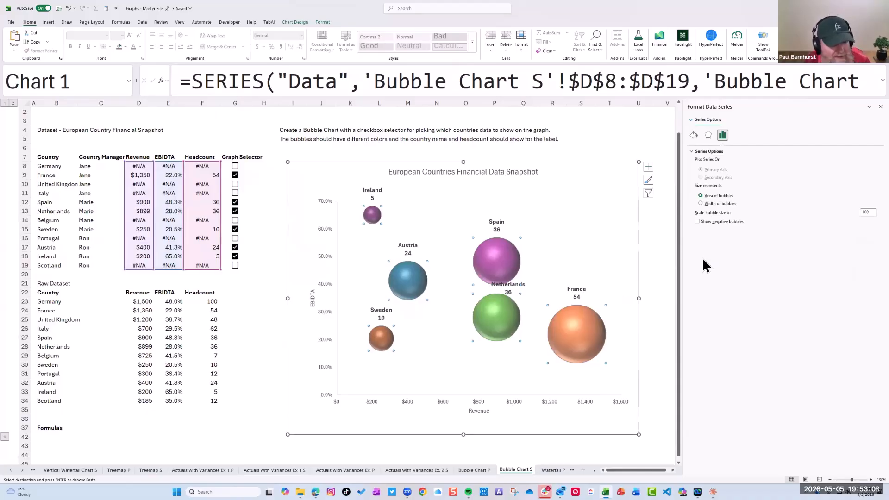
click(694, 135)
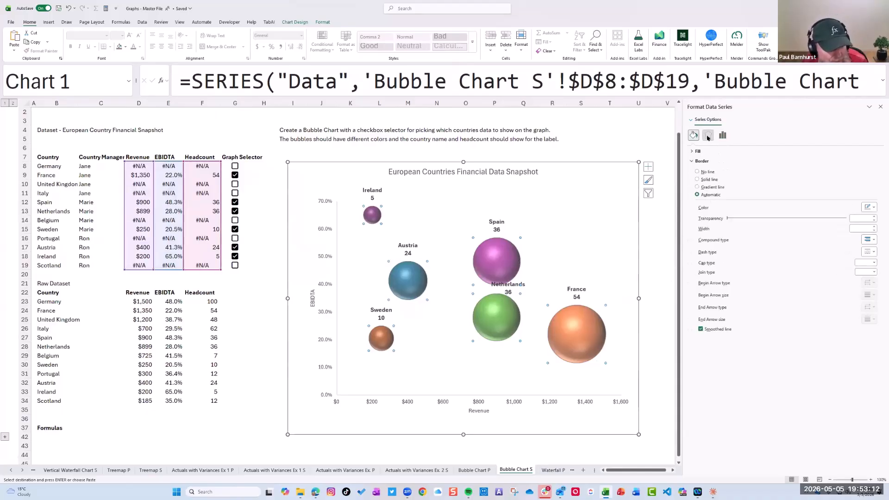
click(708, 136)
click(722, 135)
click(450, 403)
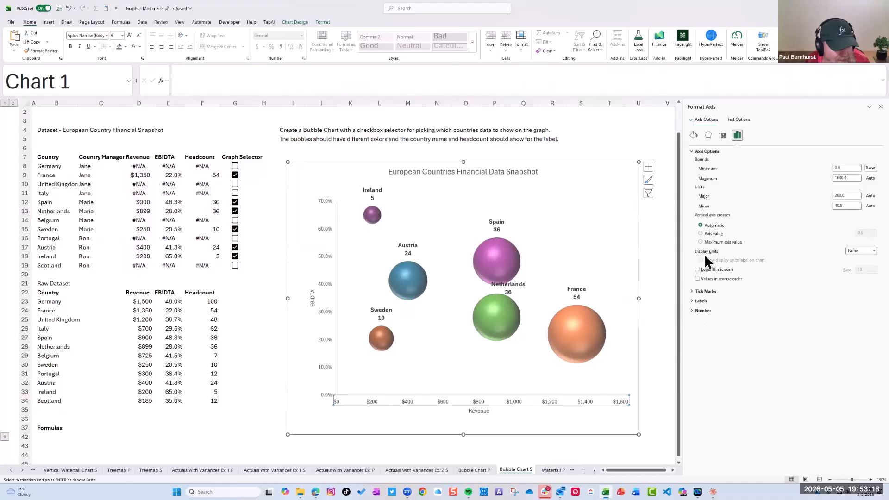
click(692, 291)
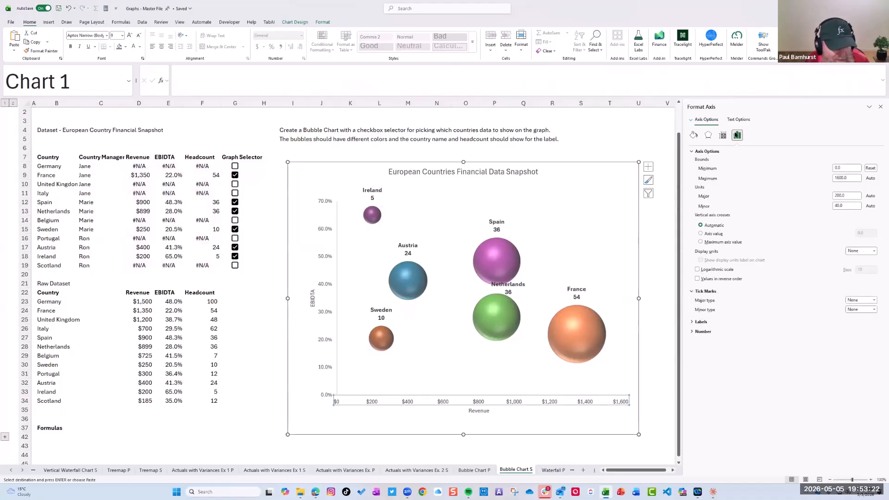
click(578, 327)
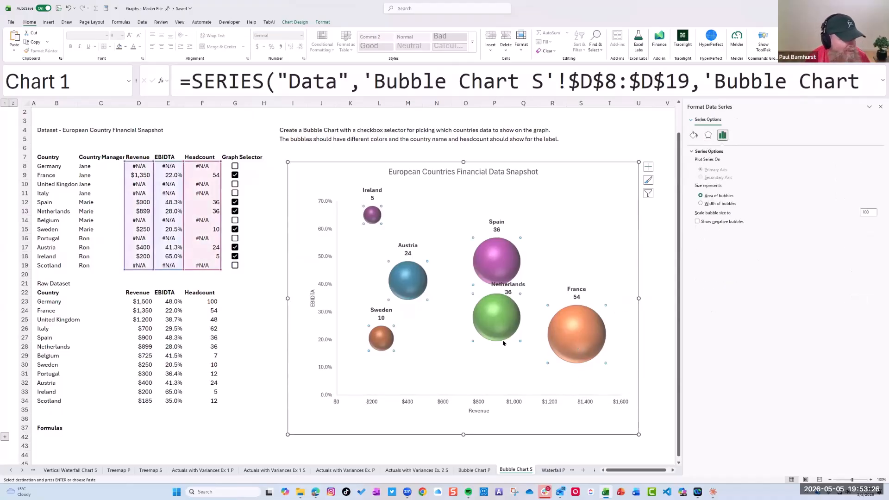
click(880, 107)
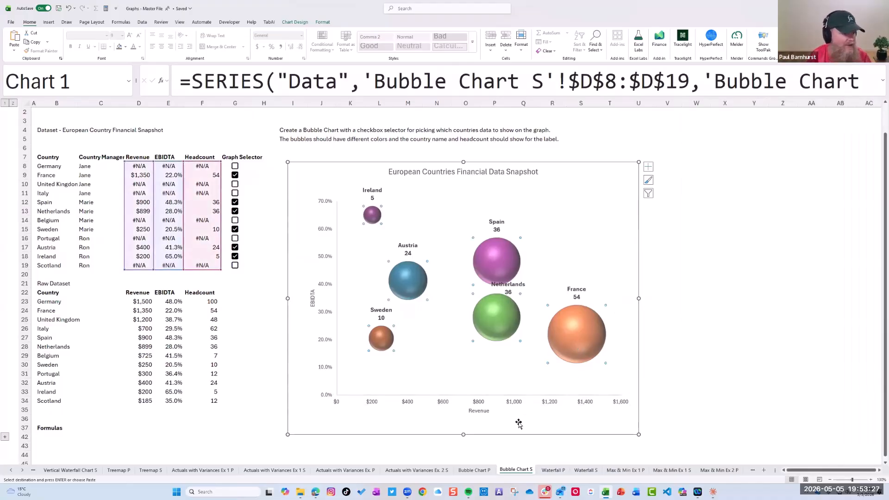
Return to the Bubble Chart P sheet and ask Claude "Where do I change the colors of a bubble chart in Excel"
click(472, 470)
double_click(546, 255)
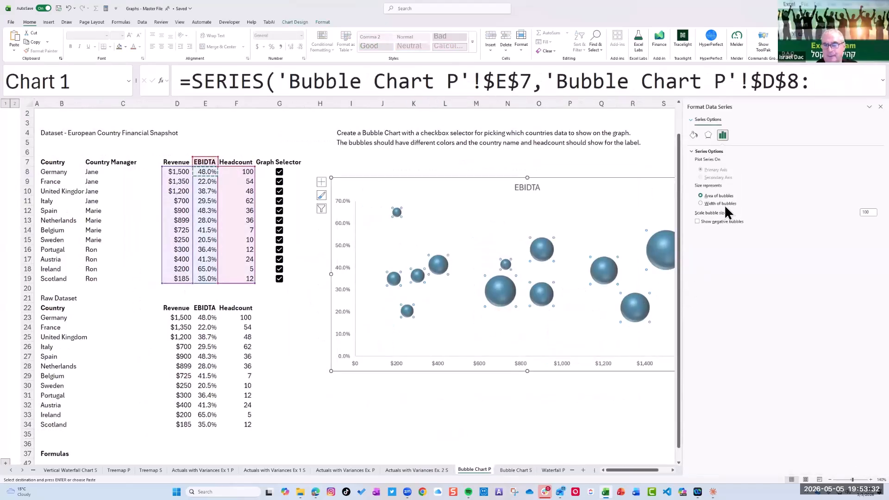
click(792, 40)
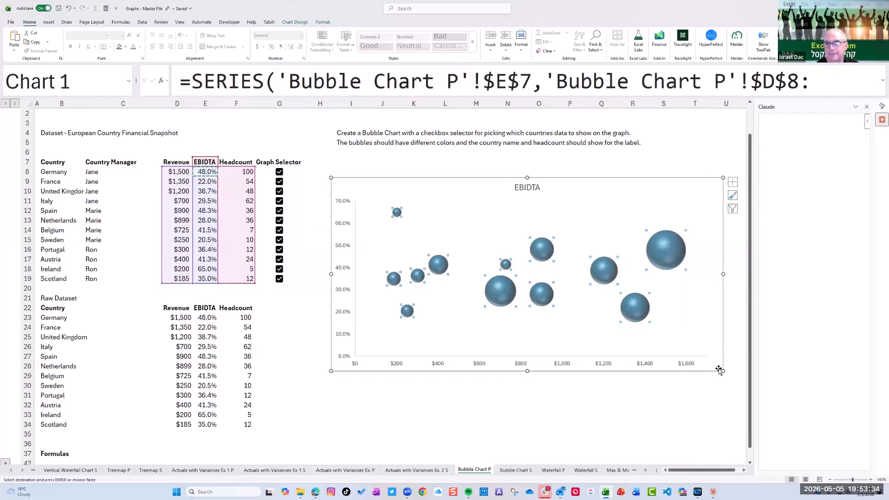
drag(753, 278, 621, 297)
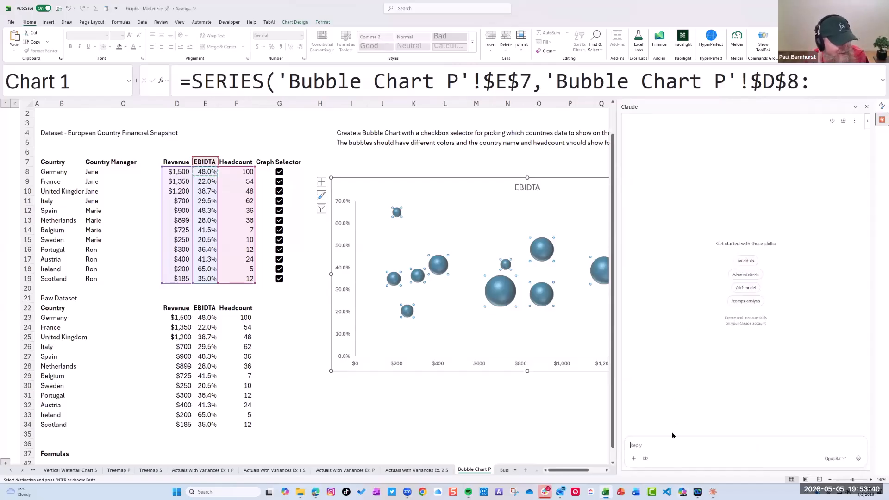
click(652, 445)
text(Where do I change)
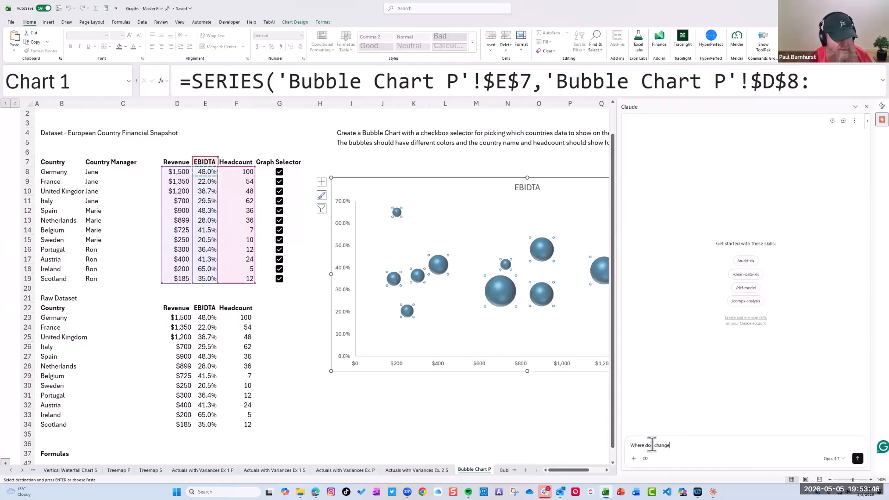
text( the colors of a bubble chart in Excel)
key(Return)
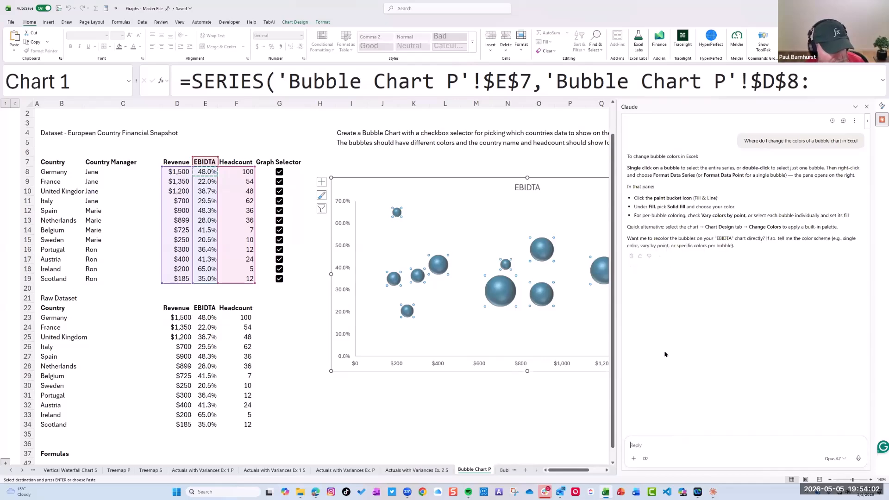
text(C)
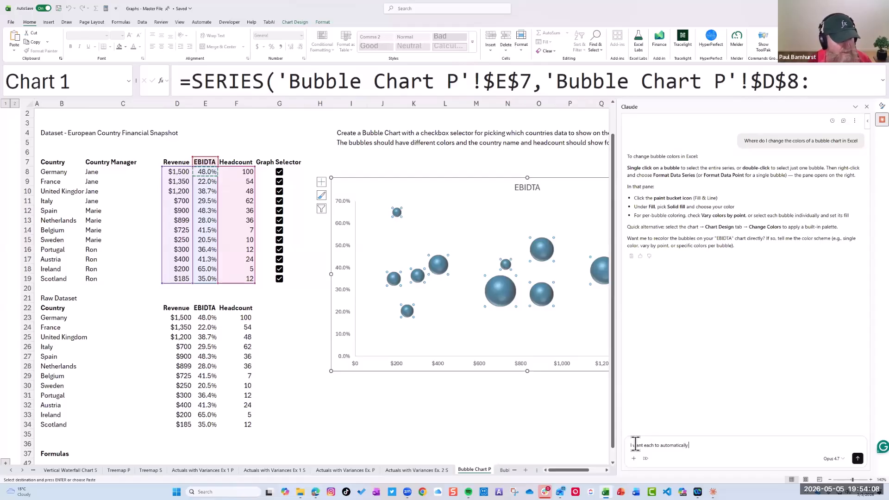
key(BackSpace)
key(BackSpace)
key(BackSpace)
key(BackSpace)
key(BackSpace)
key(BackSpace)
key(BackSpace)
key(BackSpace)
key(BackSpace)
key(BackSpace)
key(BackSpace)
key(BackSpace)
key(BackSpace)
key(BackSpace)
key(BackSpace)
key(BackSpace)
key(BackSpace)
key(BackSpace)
key(BackSpace)
key(BackSpace)
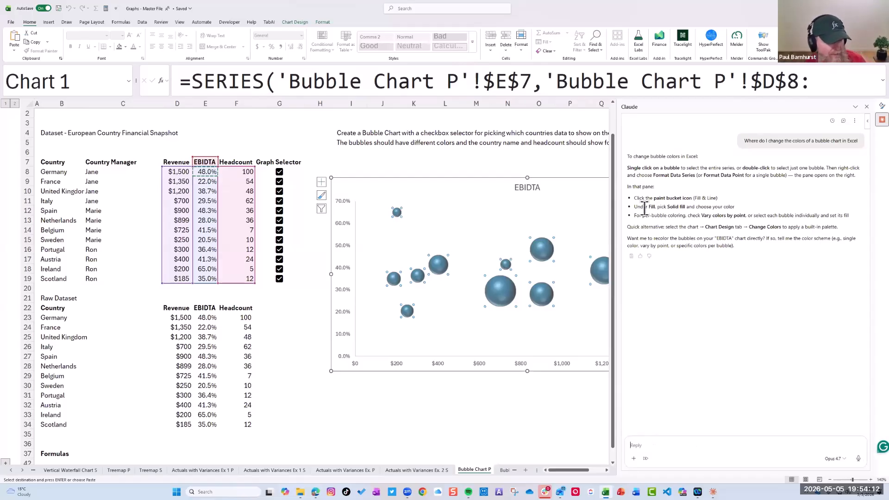
Turn on Vary colors by point in the bubbles' fill settings and close the Claude assistant
click(542, 251)
double_click(545, 254)
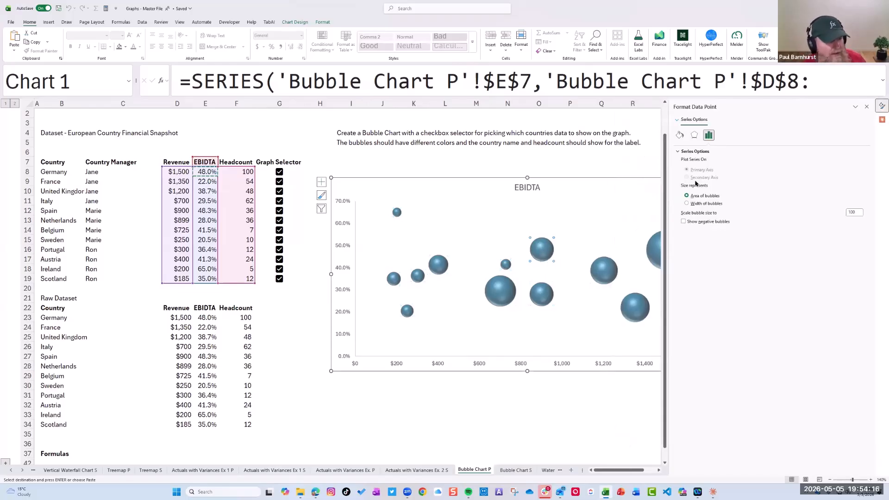
click(679, 134)
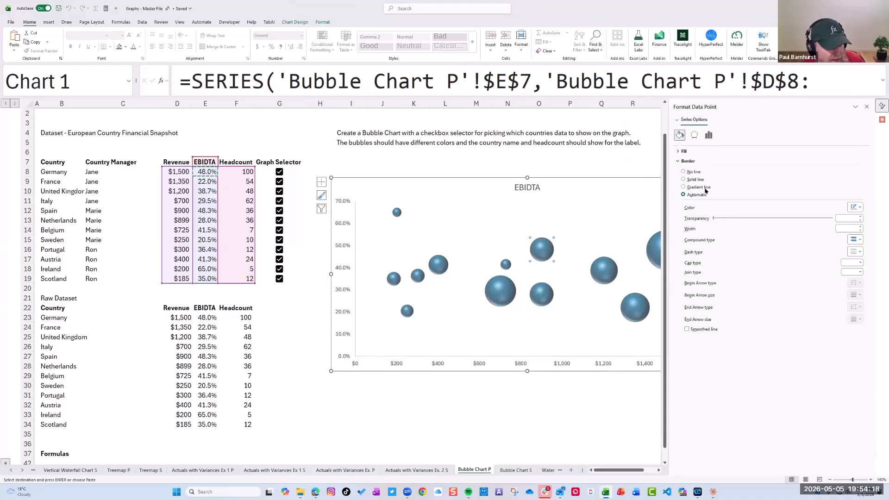
click(679, 152)
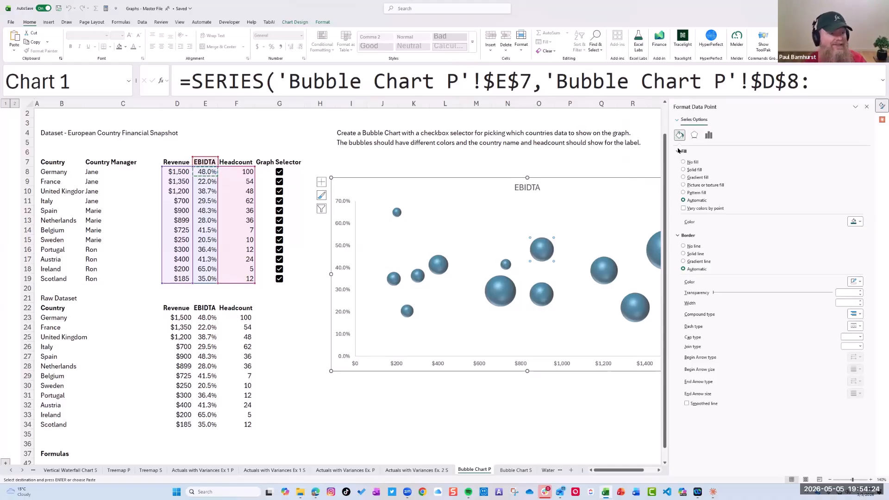
click(684, 209)
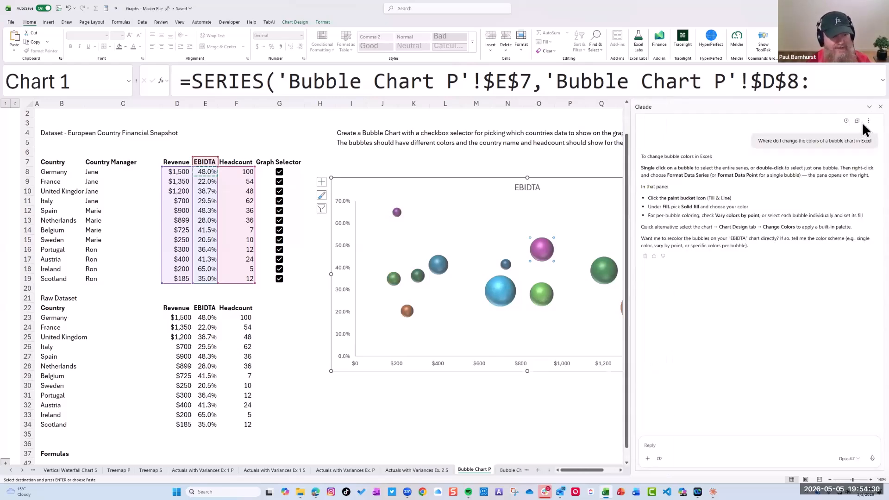
click(880, 106)
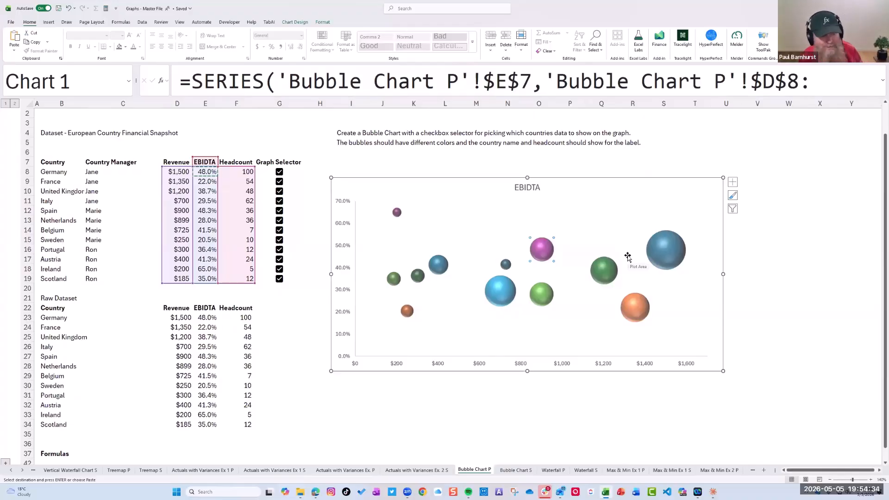
Add data labels to the whole bubble series and open their detailed formatting options
click(452, 217)
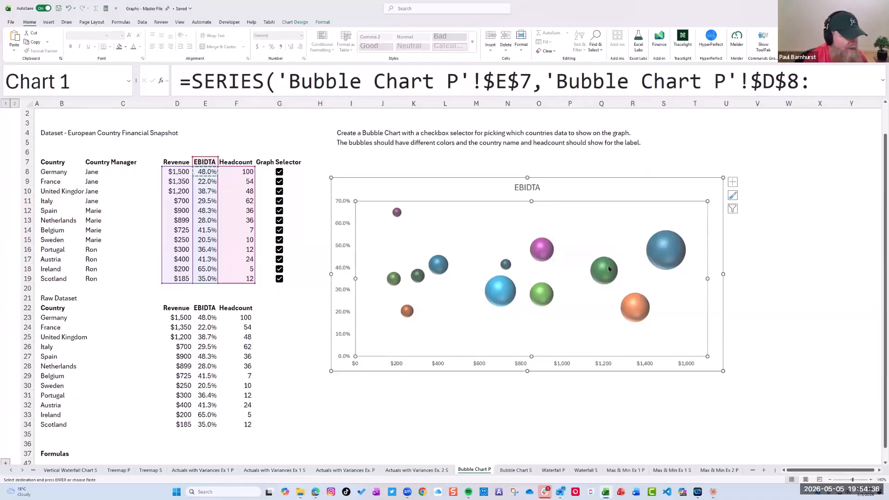
click(546, 257)
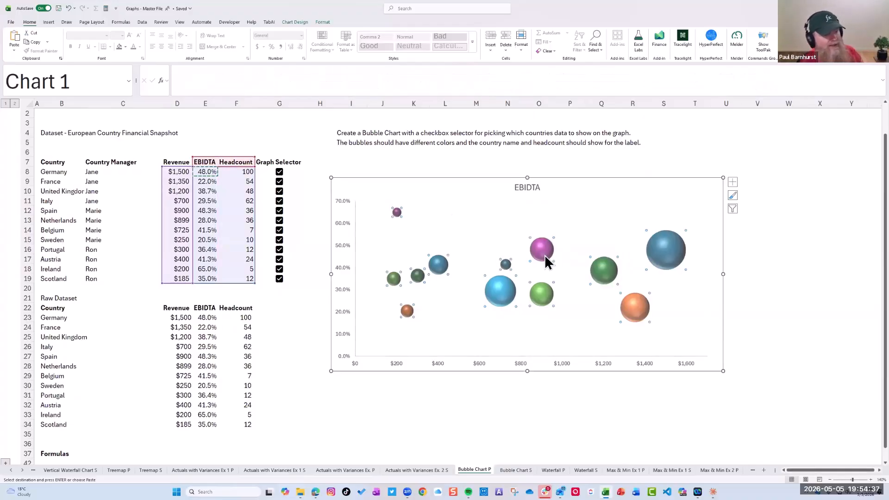
click(732, 185)
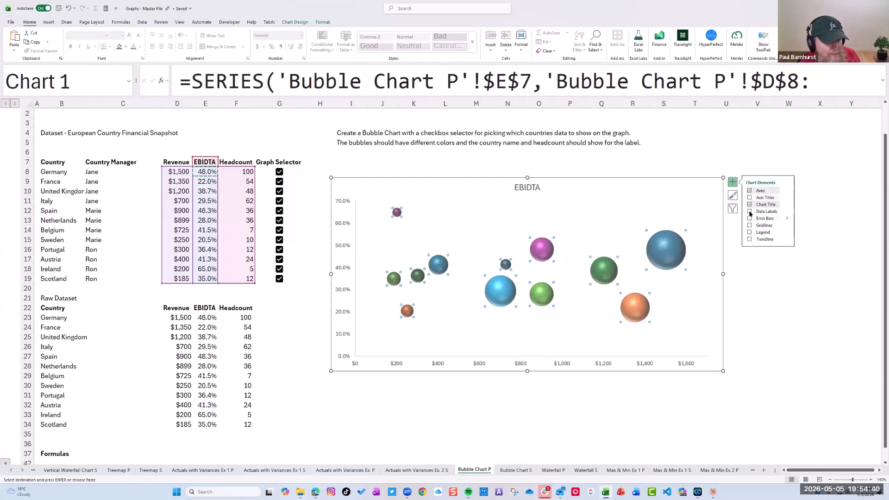
click(750, 212)
click(787, 211)
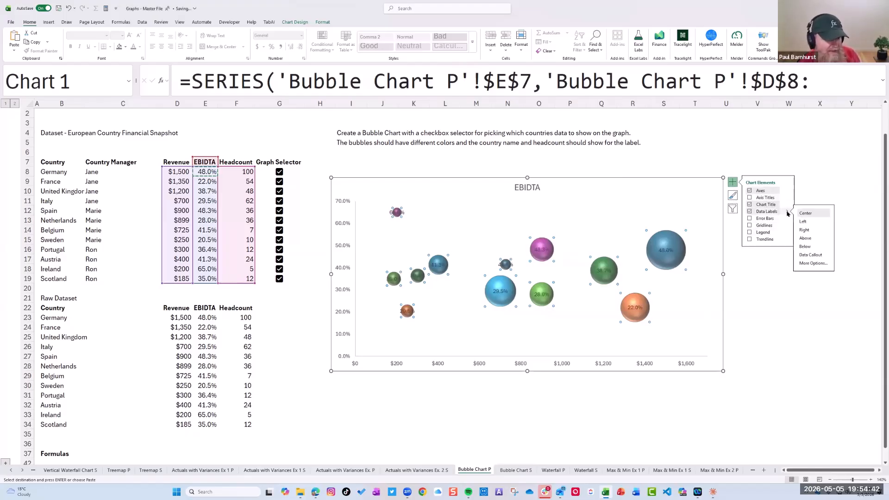
click(813, 264)
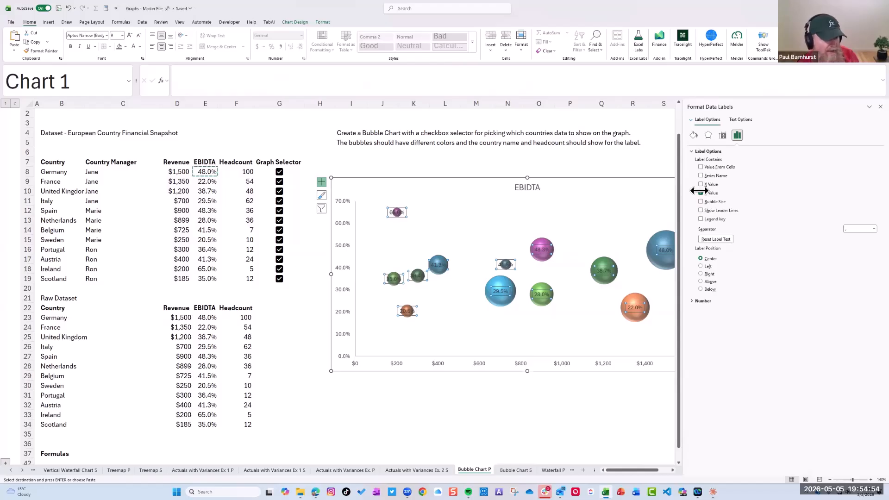
Make the data labels contain the Bubble Size instead of the Y Value
click(701, 193)
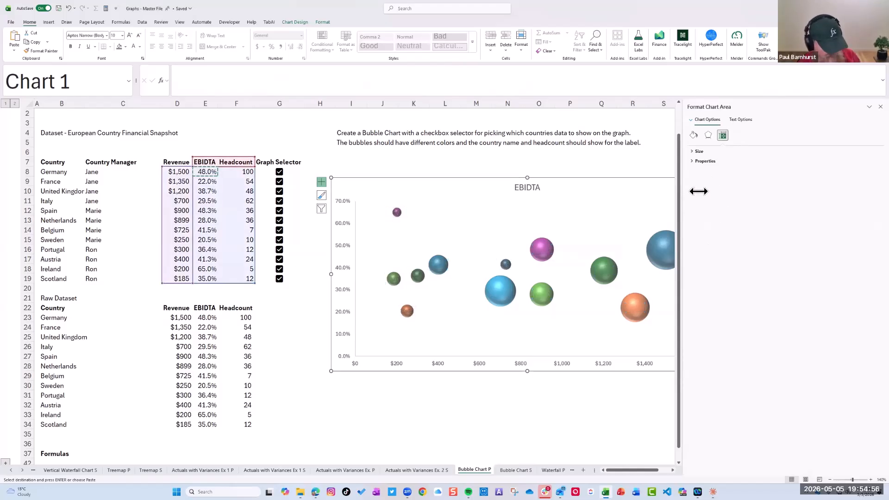
key(ctrl+z)
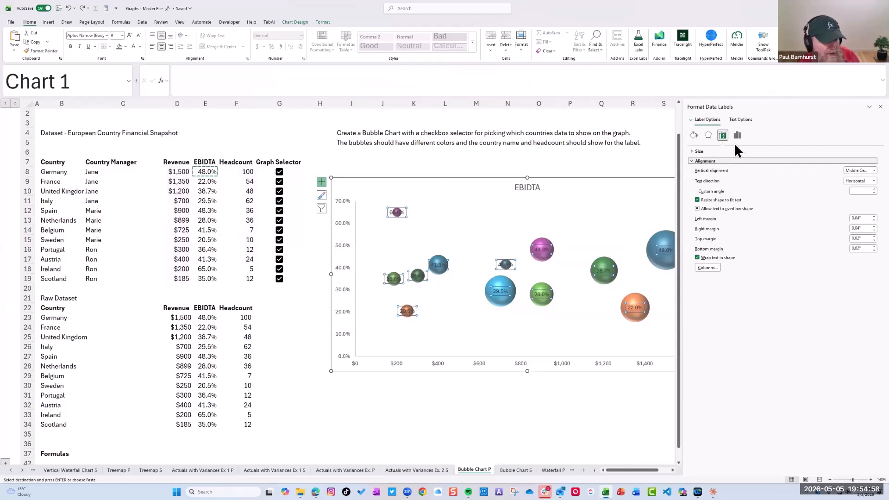
click(738, 135)
click(693, 153)
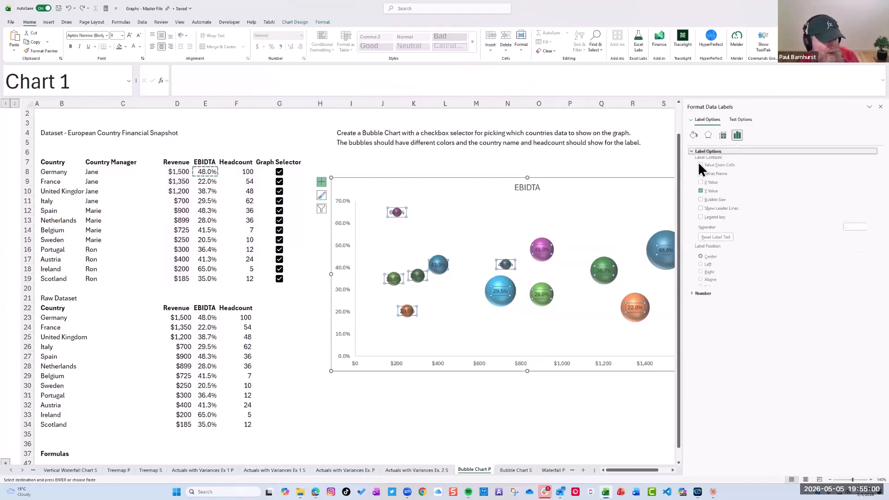
click(700, 202)
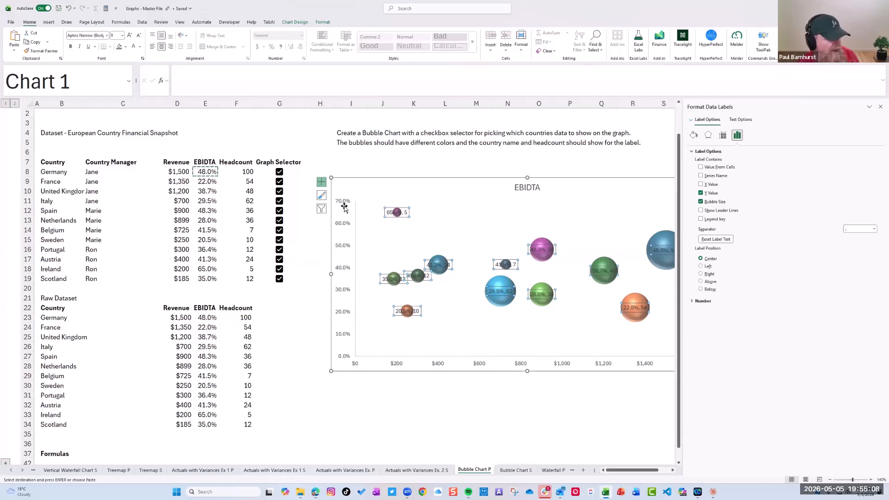
click(701, 193)
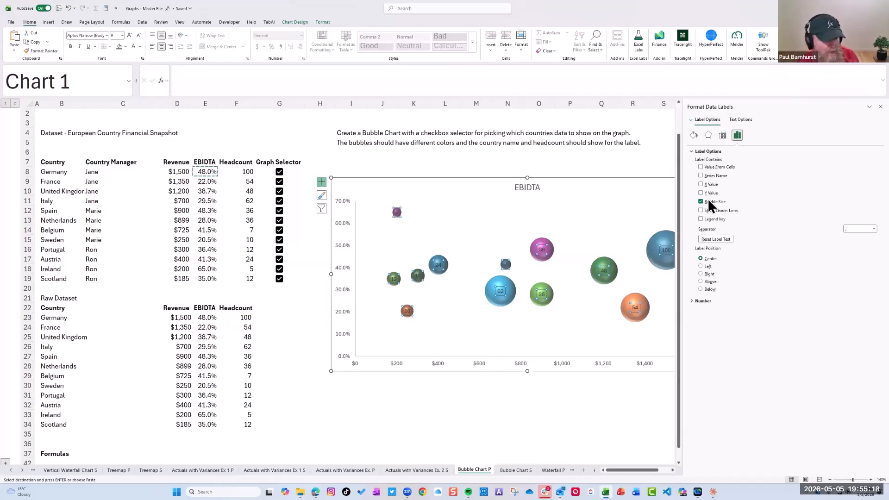
Try Series Name, X Value and Y Value in turn as additional data label contents
click(701, 176)
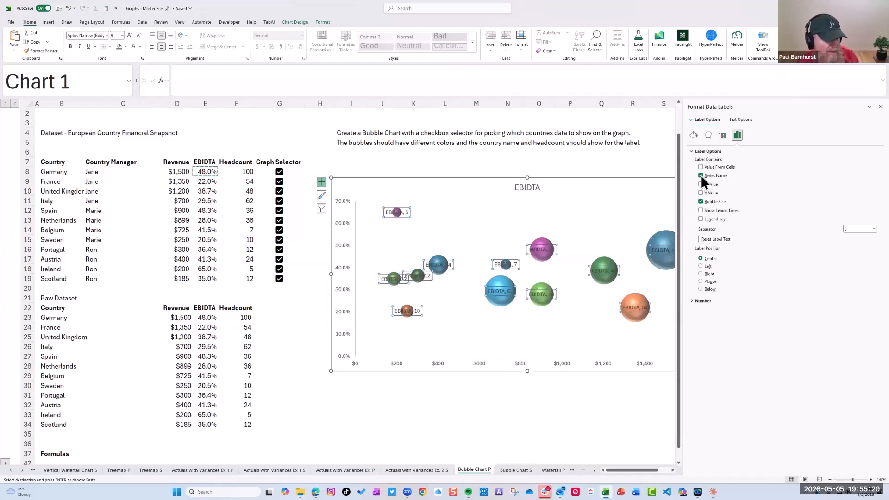
click(701, 176)
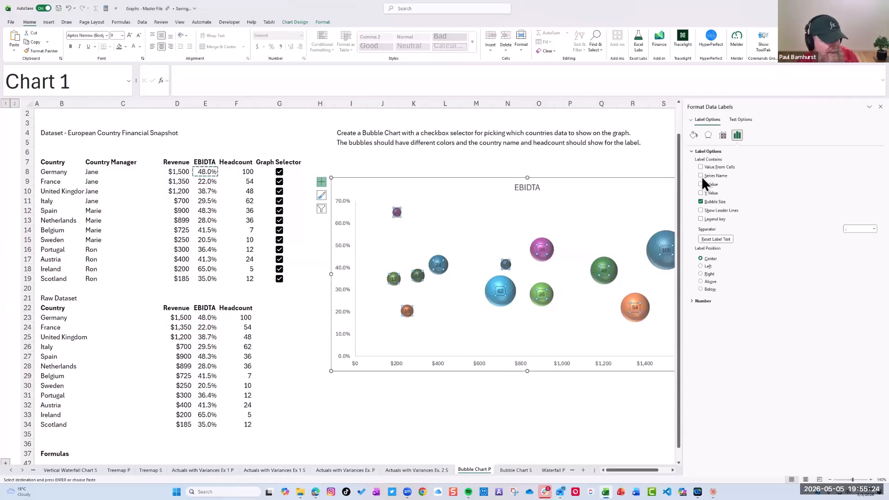
click(703, 185)
click(702, 185)
click(702, 194)
click(702, 194)
Add the country names from cells B8:B19 to the bubbles' data labels as Value From Cells
click(701, 167)
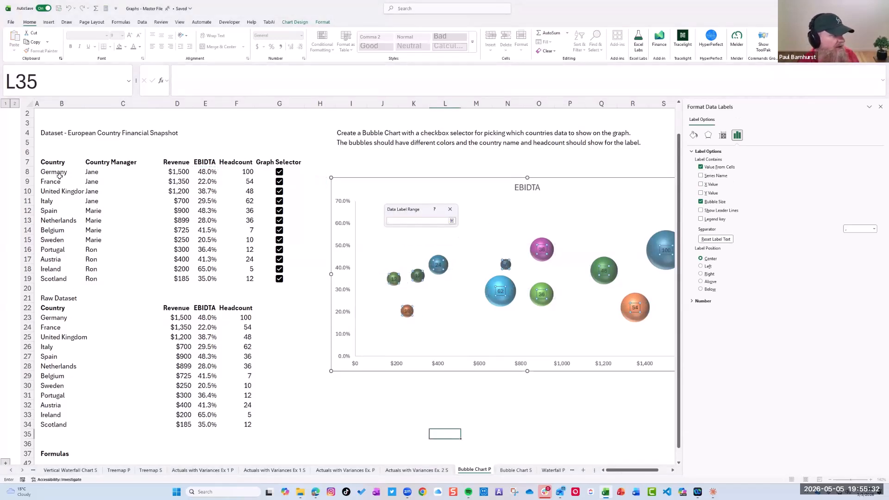
drag(55, 172, 55, 280)
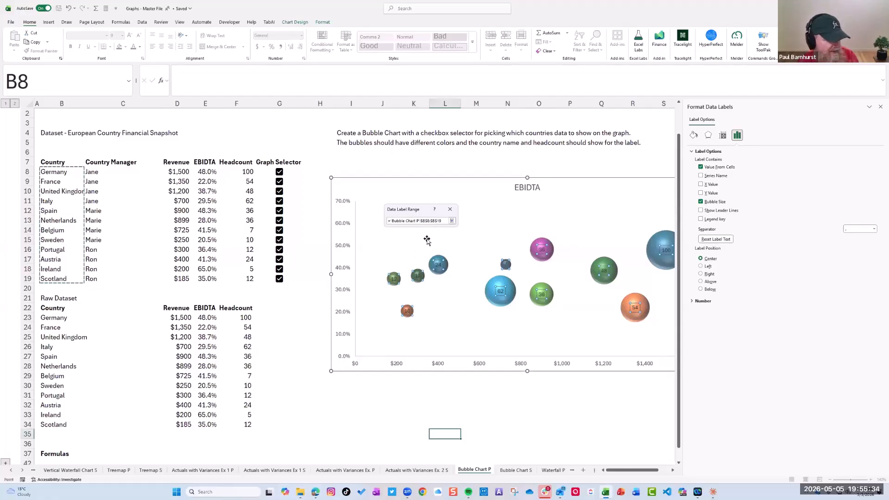
click(452, 221)
click(419, 240)
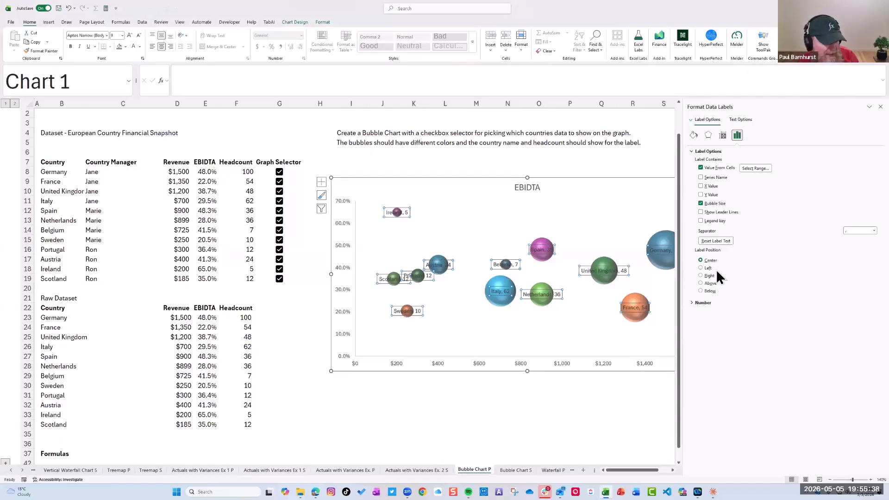
Format the data labels with a New Line separator, position them above the bubbles in bold, and close the formatting options
click(875, 231)
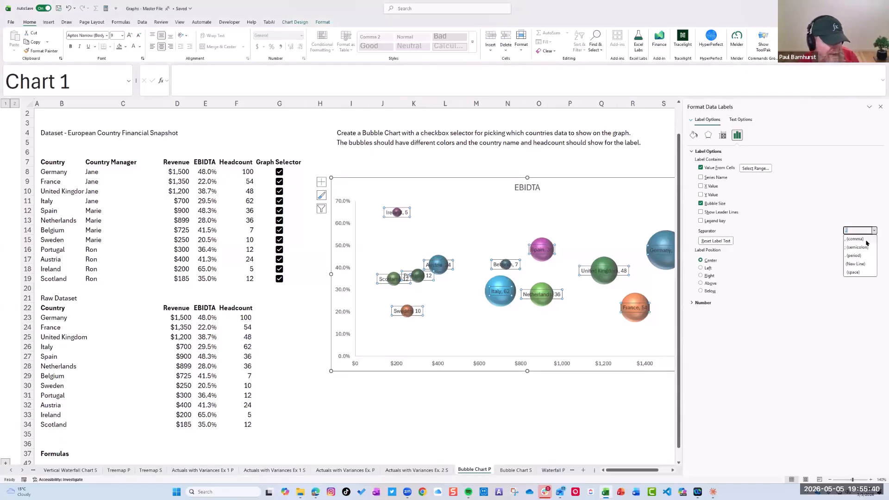
click(857, 264)
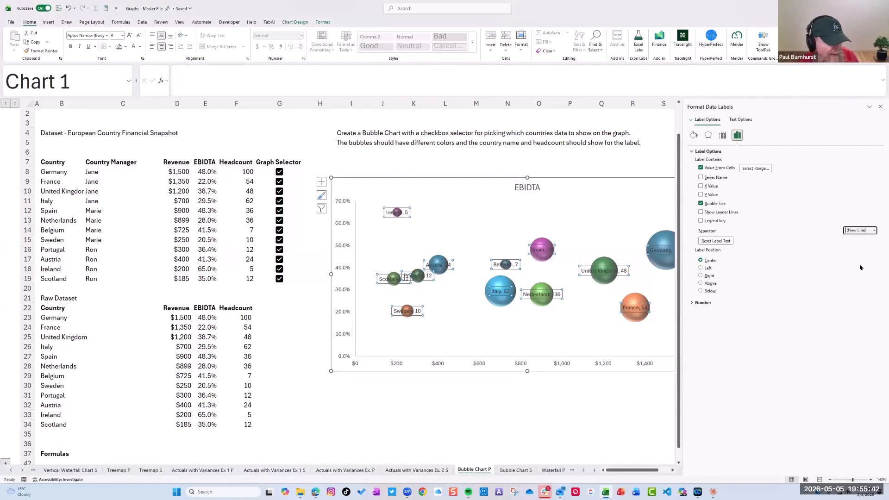
click(701, 283)
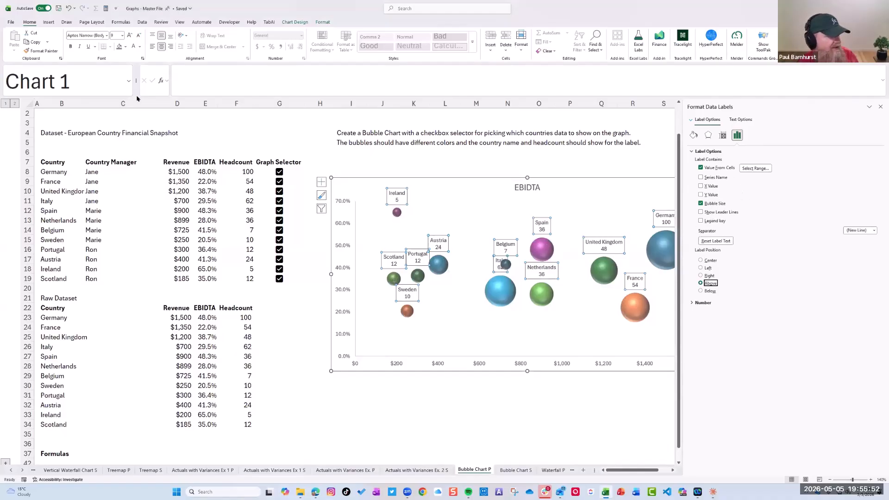
click(70, 46)
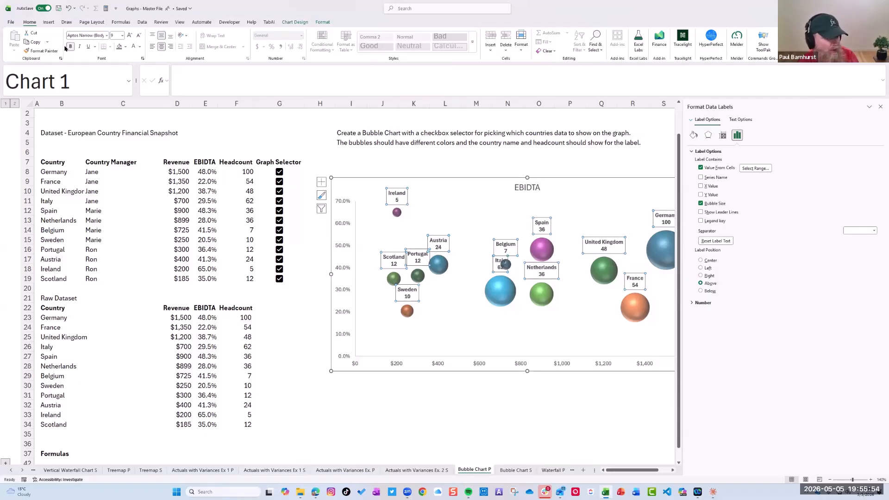
click(881, 107)
Move Italy's data label left, clear of the Belgium bubble, and enlarge the chart to about column V and row 33
click(504, 269)
click(503, 266)
click(498, 257)
drag(498, 257, 481, 258)
click(564, 330)
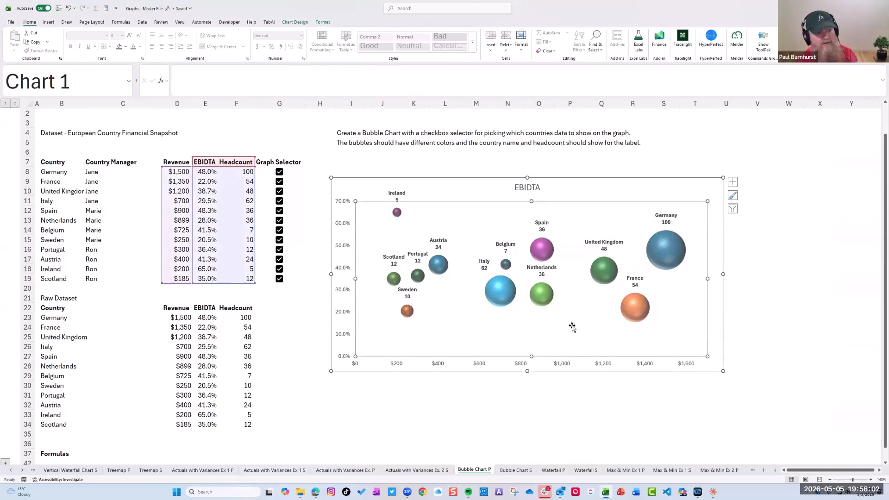
drag(723, 370, 782, 417)
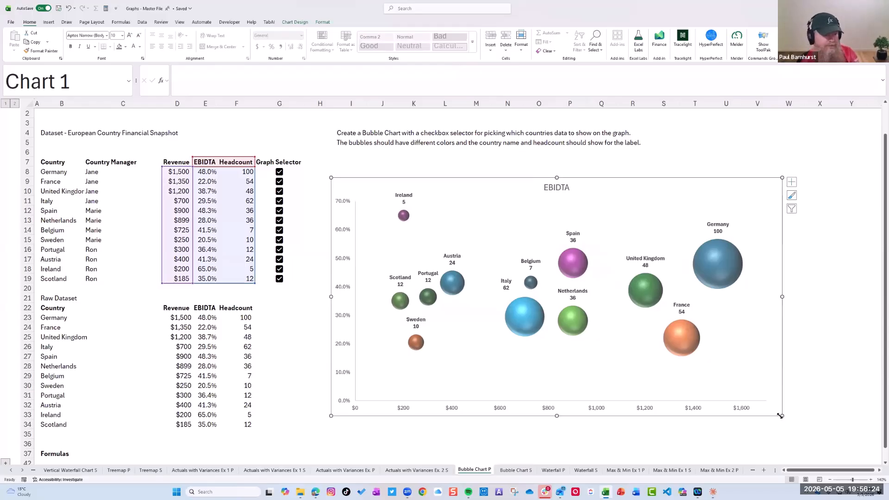
Clear the Graph Selector checkboxes for Spain, Netherlands, Belgium, Sweden, Portugal, Austria, Ireland and Scotland
click(279, 191)
click(280, 194)
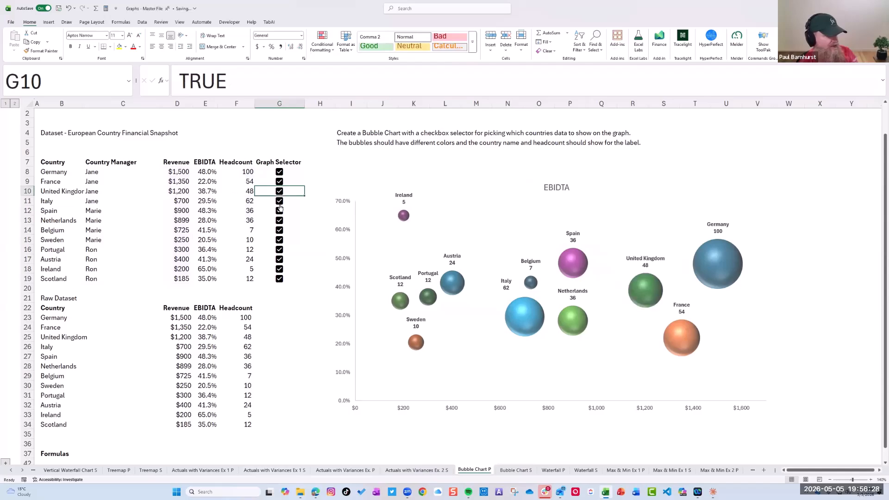
click(279, 211)
click(280, 221)
click(279, 240)
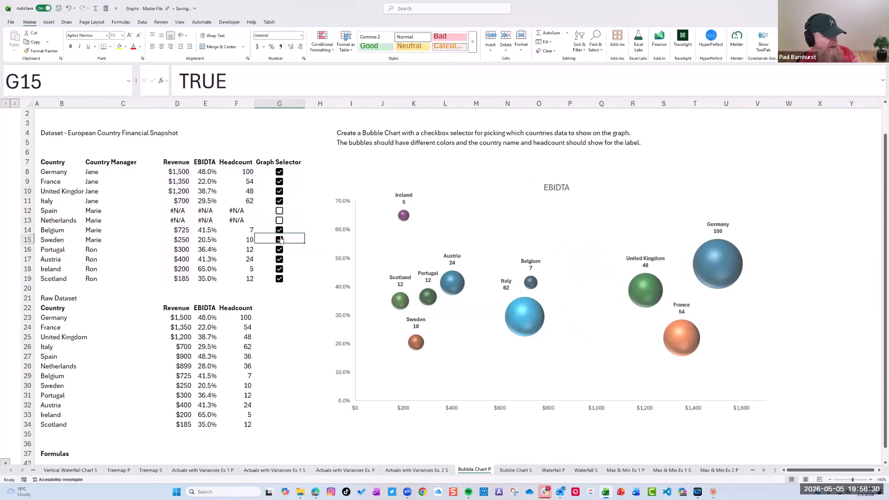
click(279, 230)
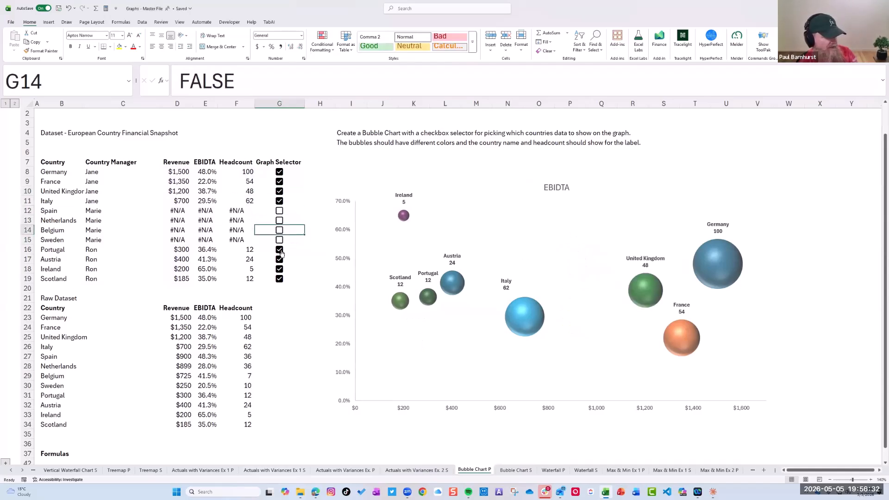
click(279, 250)
click(279, 260)
click(279, 270)
click(279, 279)
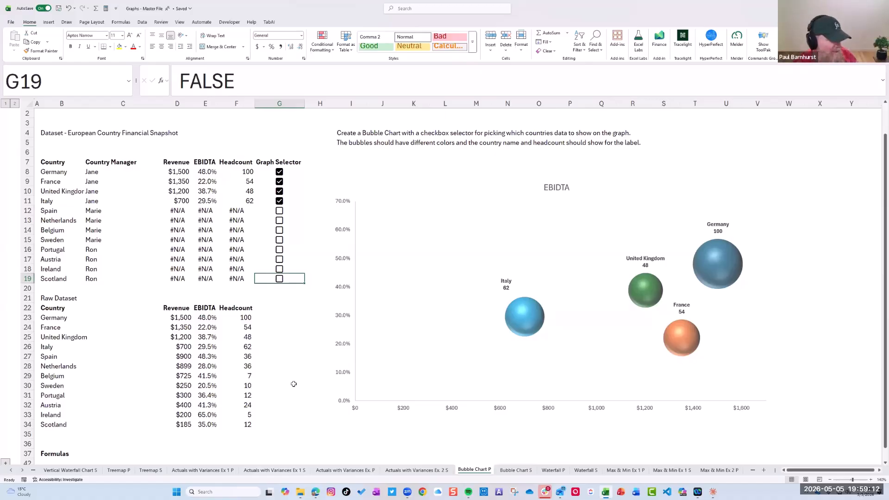
Go back to the start of the workbook and open the Using NA Function sheet
ctrl+click(11, 470)
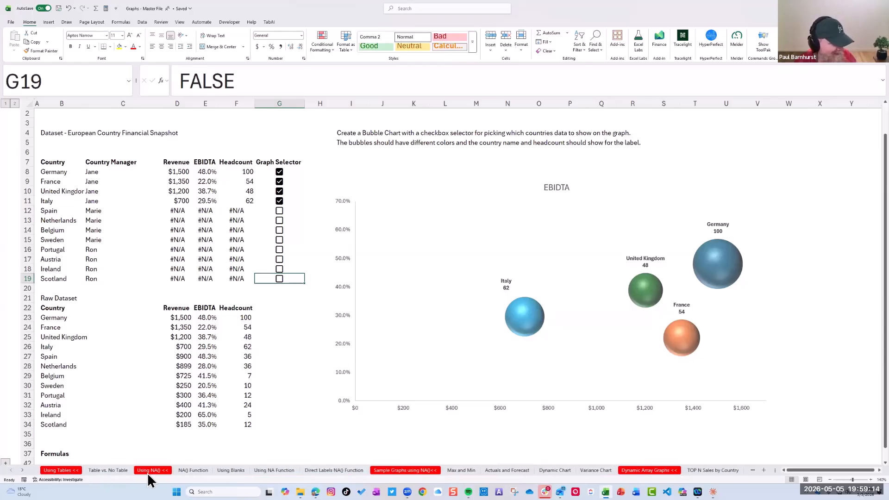
click(190, 470)
click(231, 470)
click(275, 471)
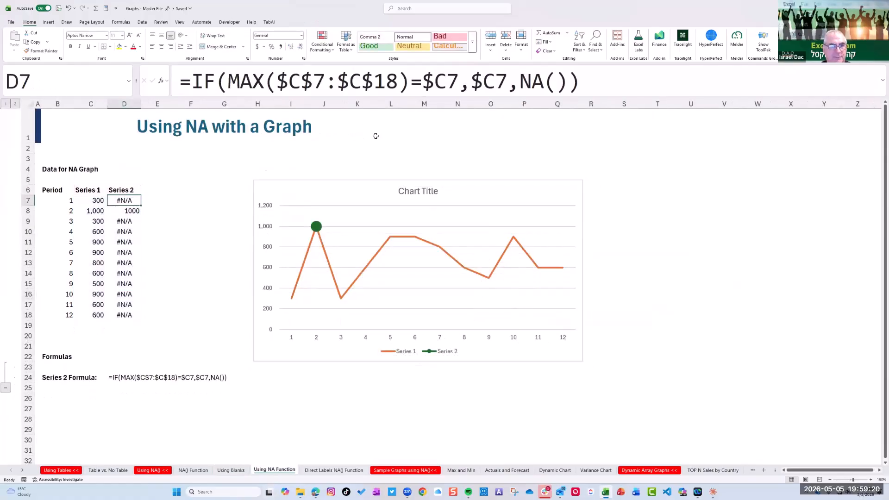
Replace NA() with C7/0 in the Series 2 formula in cell D7 to test a division error in the graph
click(566, 85)
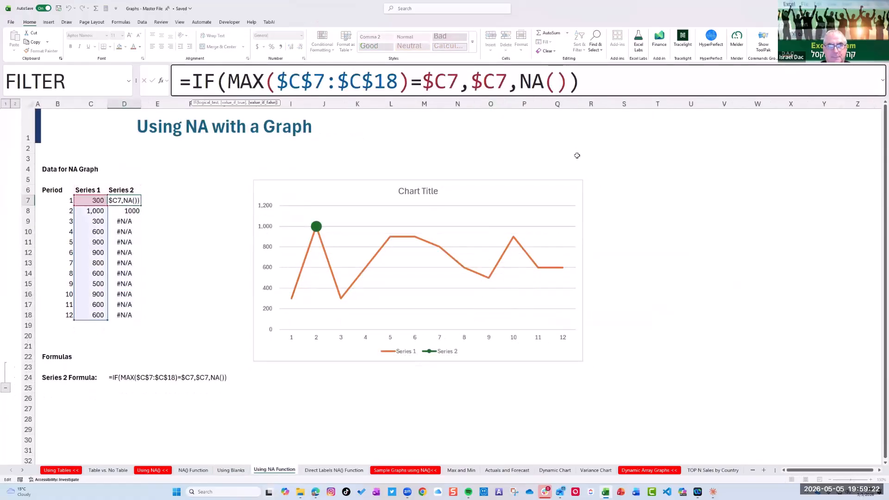
key(BackSpace)
key(BackSpace)
key(BackSpace)
key(BackSpace)
text(C7/0)
key(Return)
key(Up)
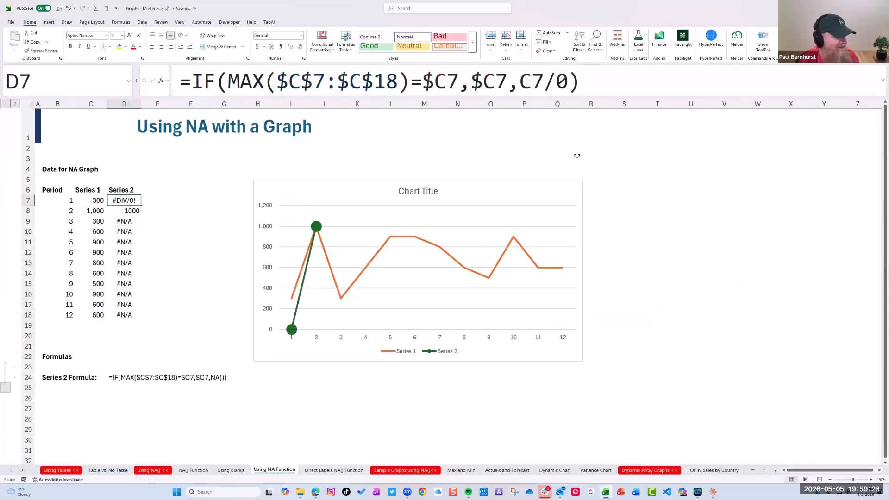